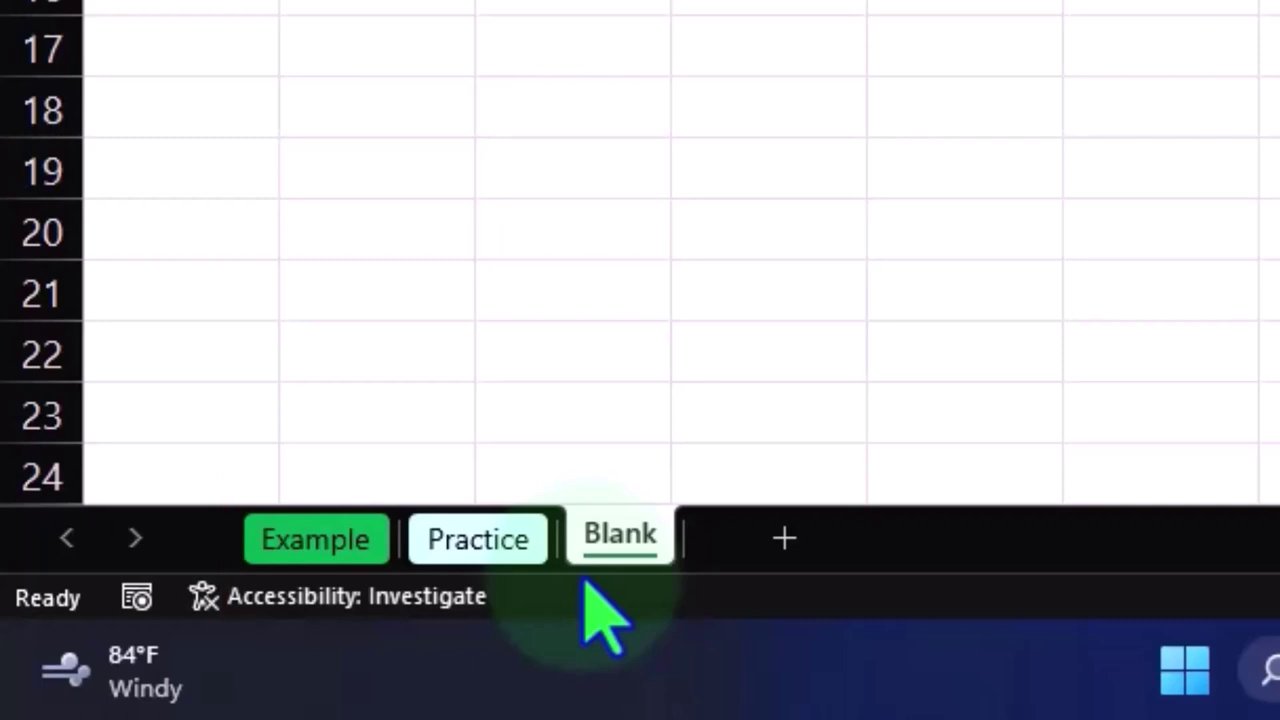
Review the Example sheet's data value -4 and its Average Deviation, Variance and Standard Deviation headings
{"action": "left_click", "coordinate": [325, 545]}
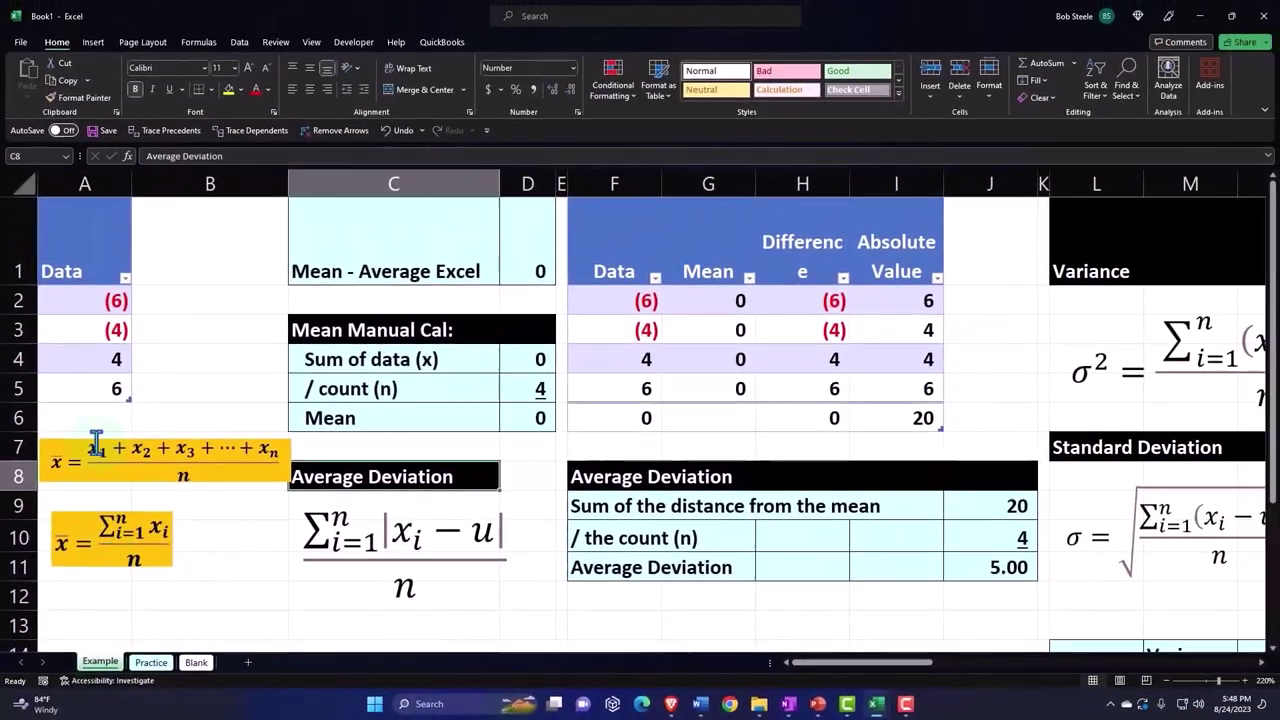
{"action": "left_click", "coordinate": [97, 334]}
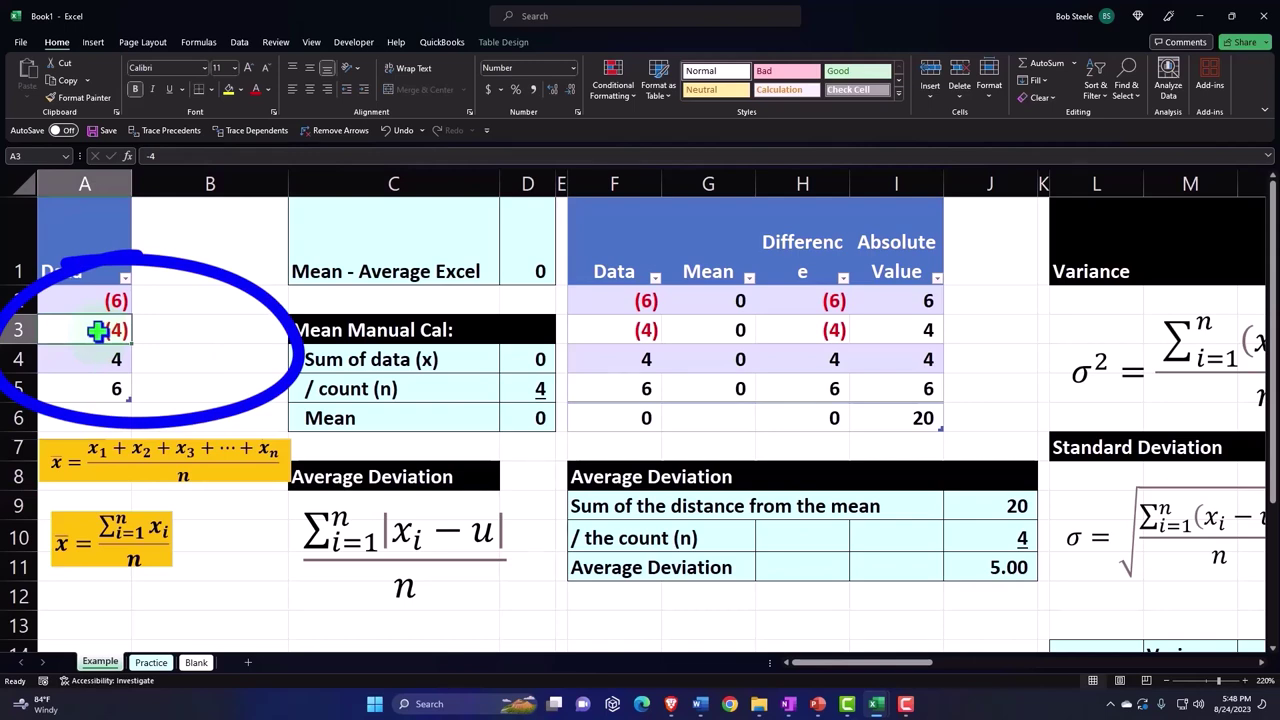
{"action": "left_click", "coordinate": [1086, 455]}
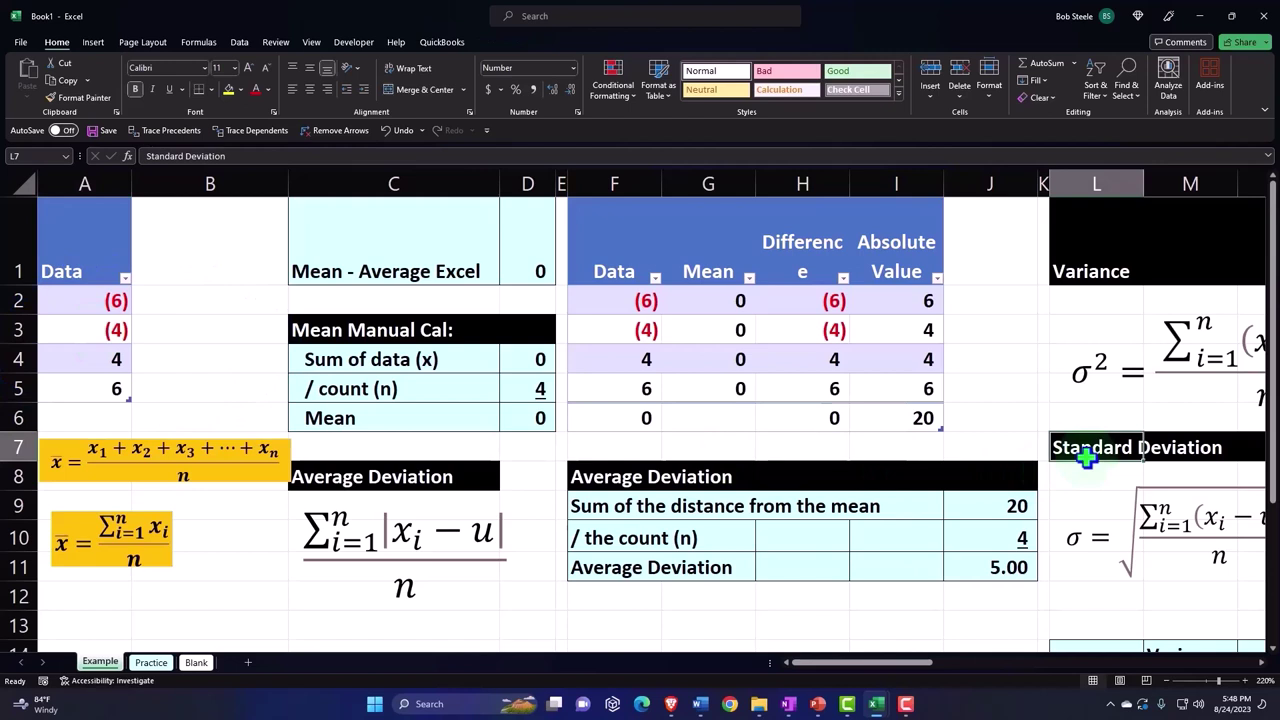
{"action": "left_click", "coordinate": [477, 474]}
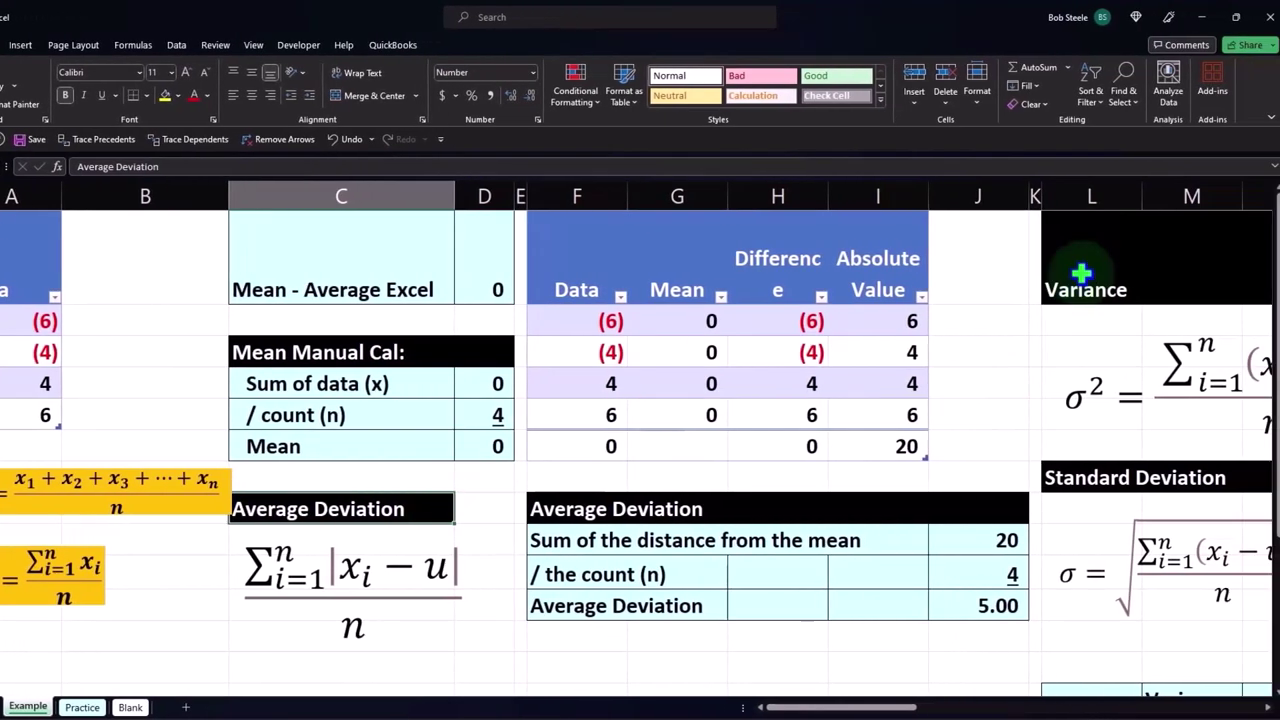
{"action": "left_click", "coordinate": [1074, 272]}
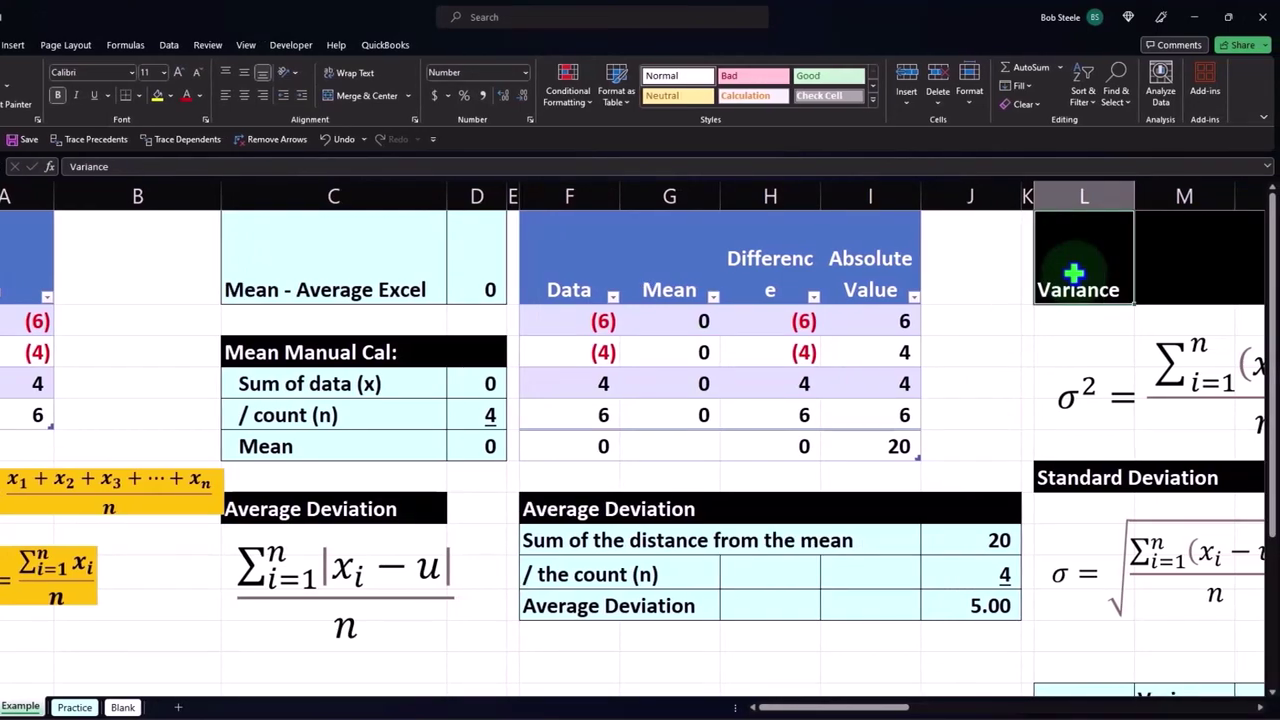
{"action": "key", "text": "Down"}
{"action": "key", "text": "Down"}
{"action": "key", "text": "Down"}
{"action": "key", "text": "Down"}
{"action": "key", "text": "Down"}
{"action": "key", "text": "Down"}
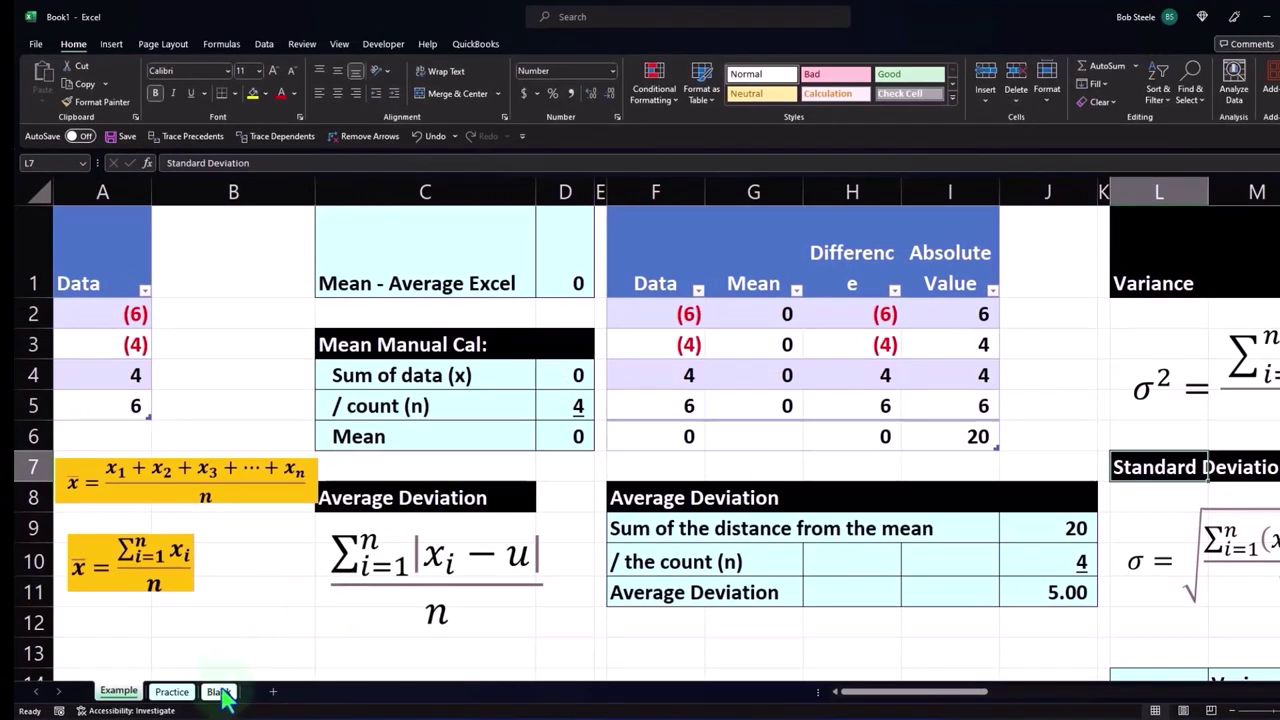
Format every Blank sheet cell as Currency with no symbol, 0 decimals and red (1,234) negatives
{"action": "left_click", "coordinate": [219, 692]}
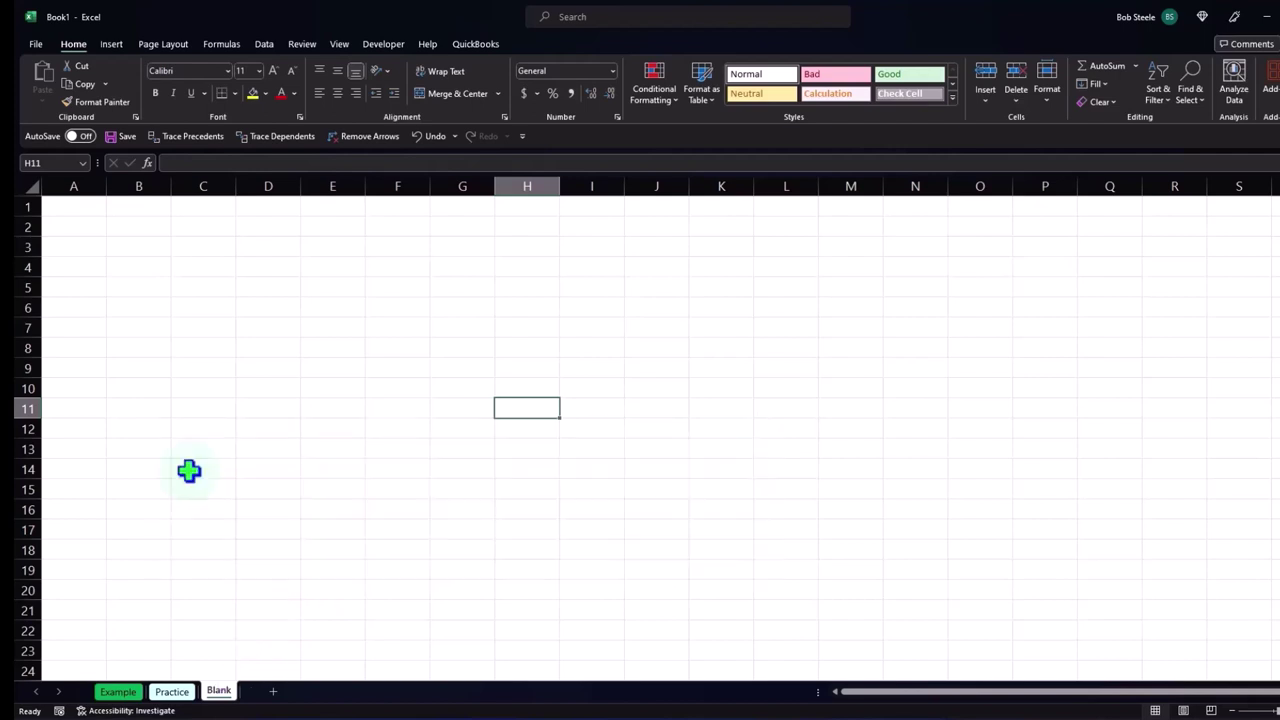
{"action": "left_click", "coordinate": [33, 186]}
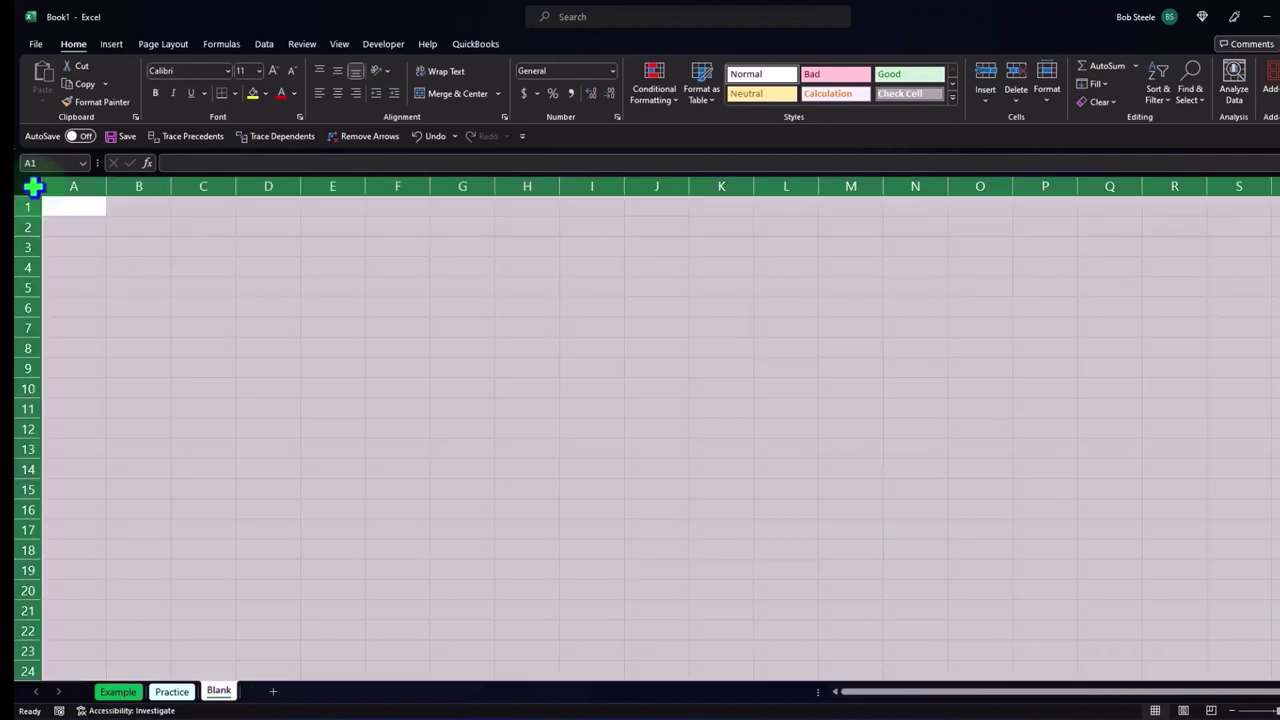
{"action": "right_click", "coordinate": [267, 252]}
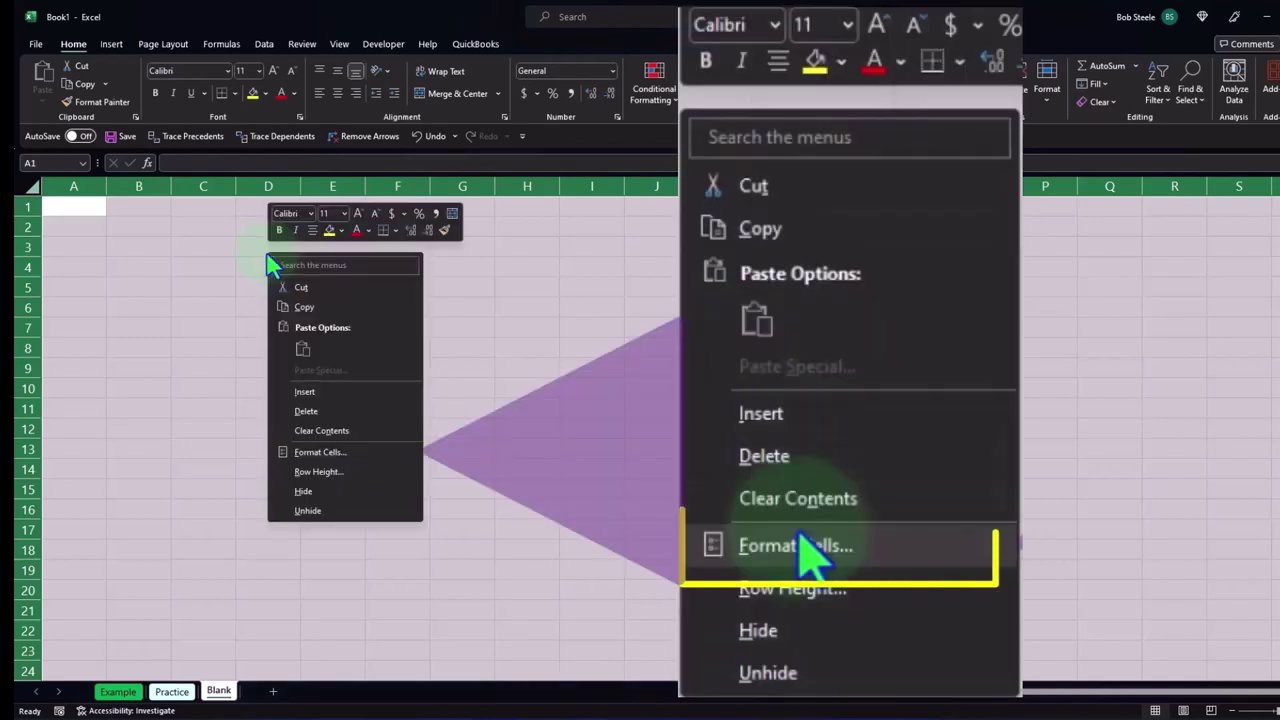
{"action": "left_click", "coordinate": [322, 450]}
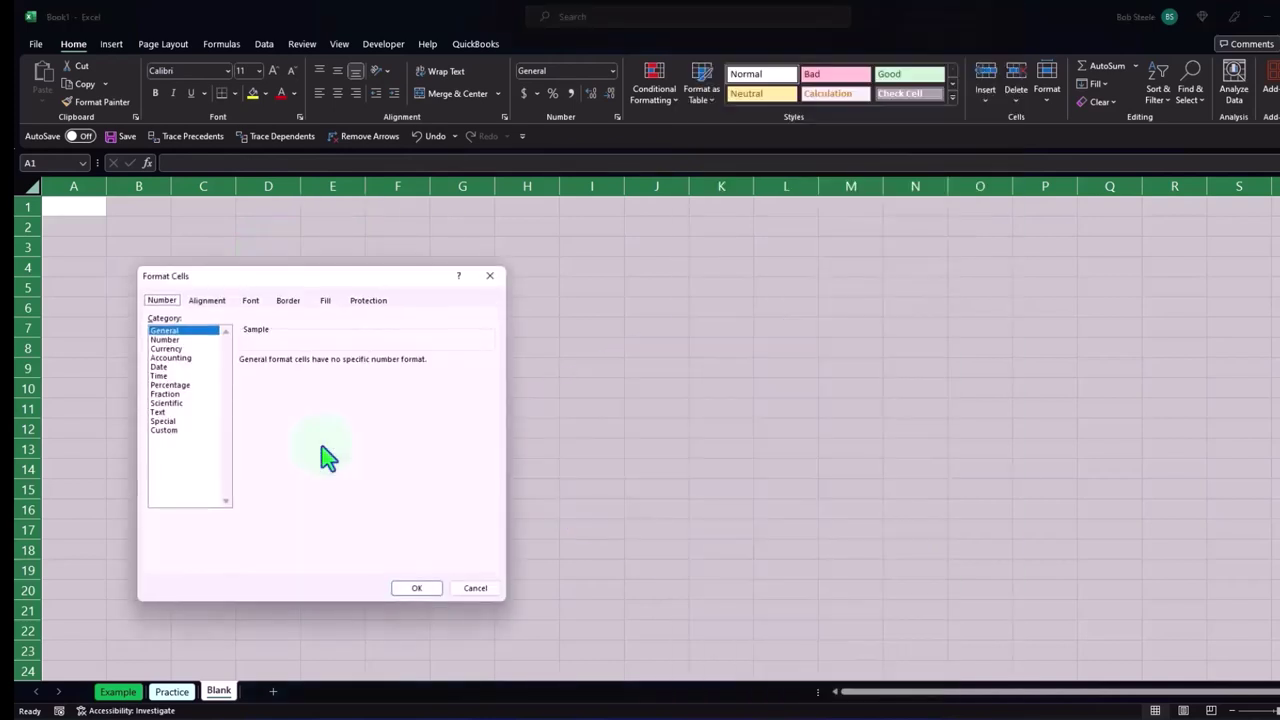
{"action": "left_click", "coordinate": [183, 349]}
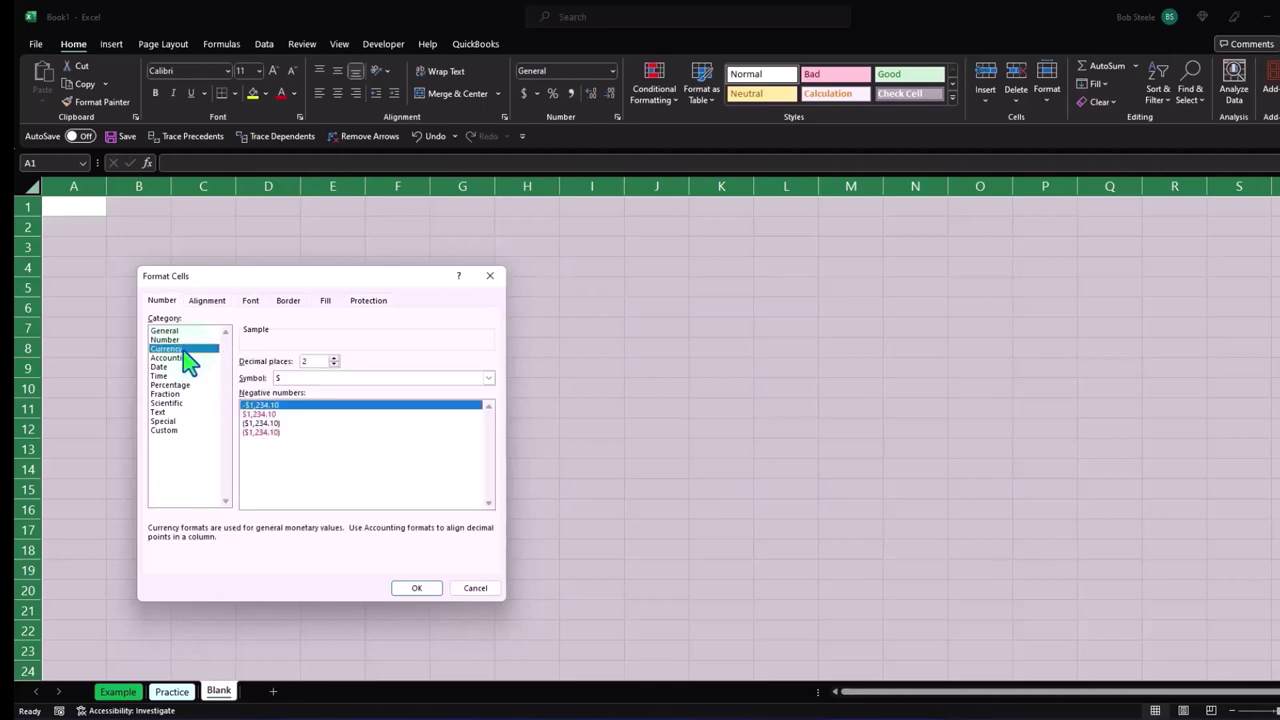
{"action": "left_click", "coordinate": [260, 432]}
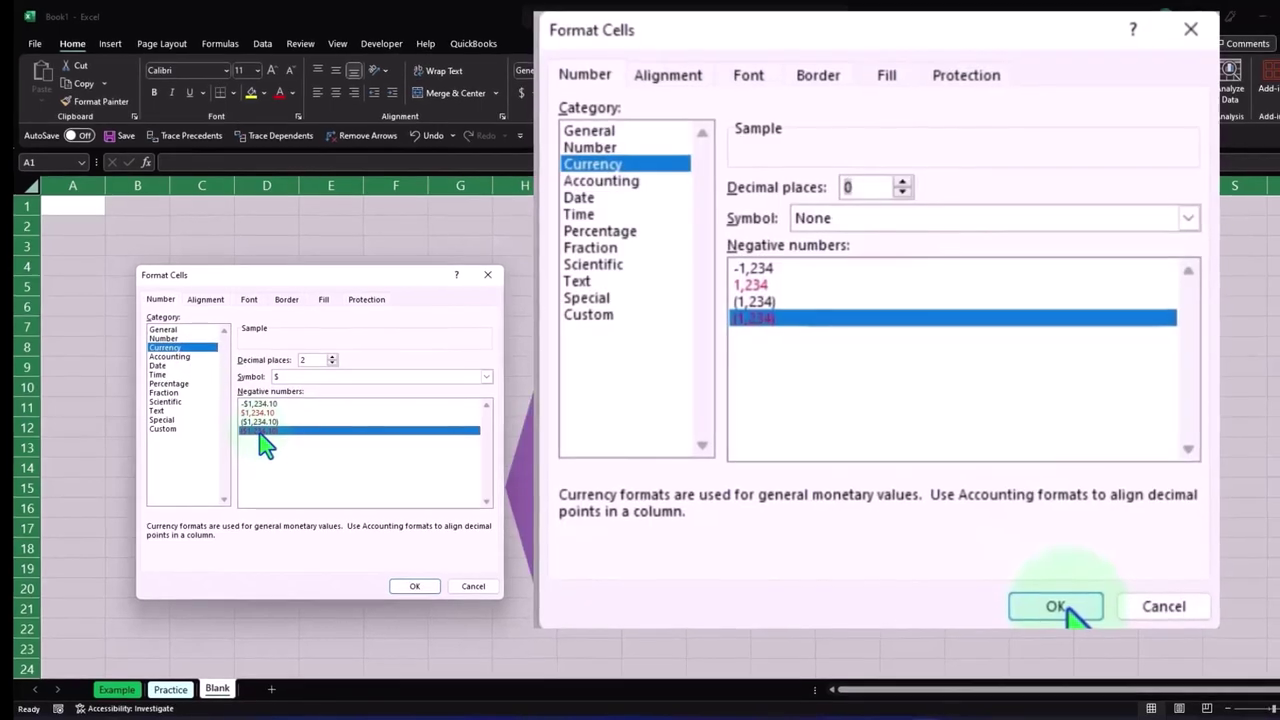
{"action": "left_click", "coordinate": [368, 360]}
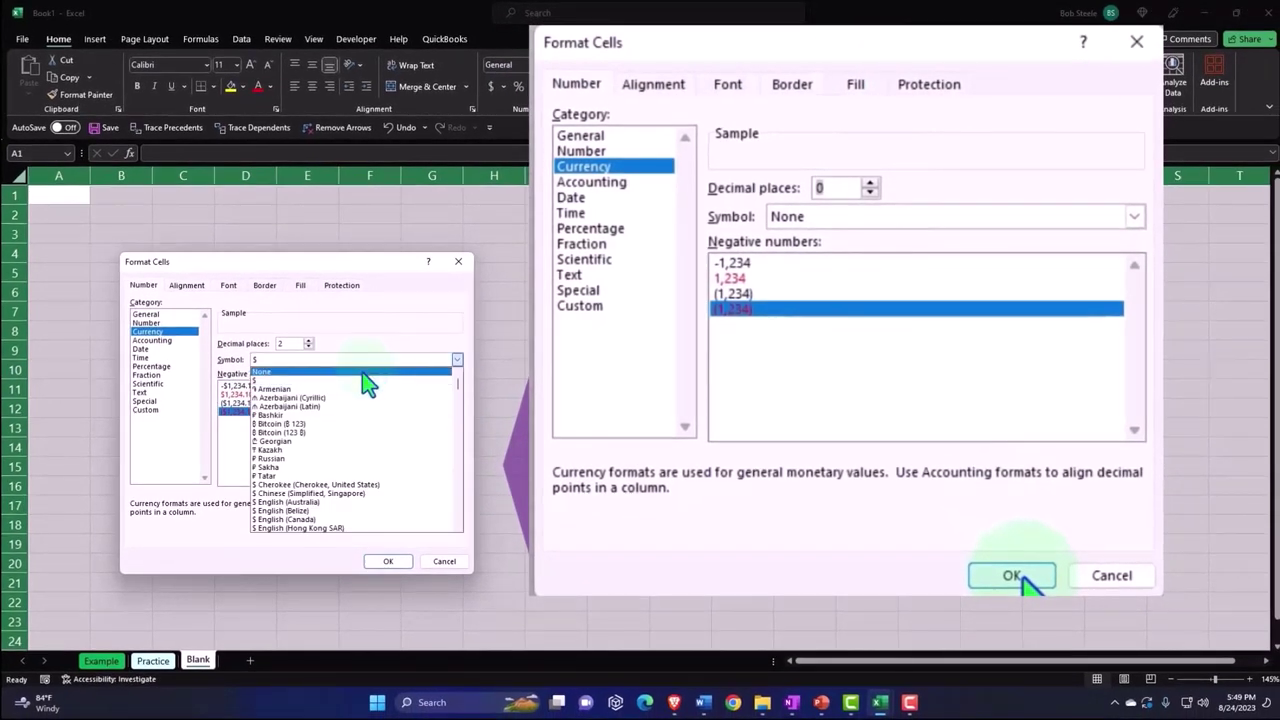
{"action": "left_click", "coordinate": [366, 371]}
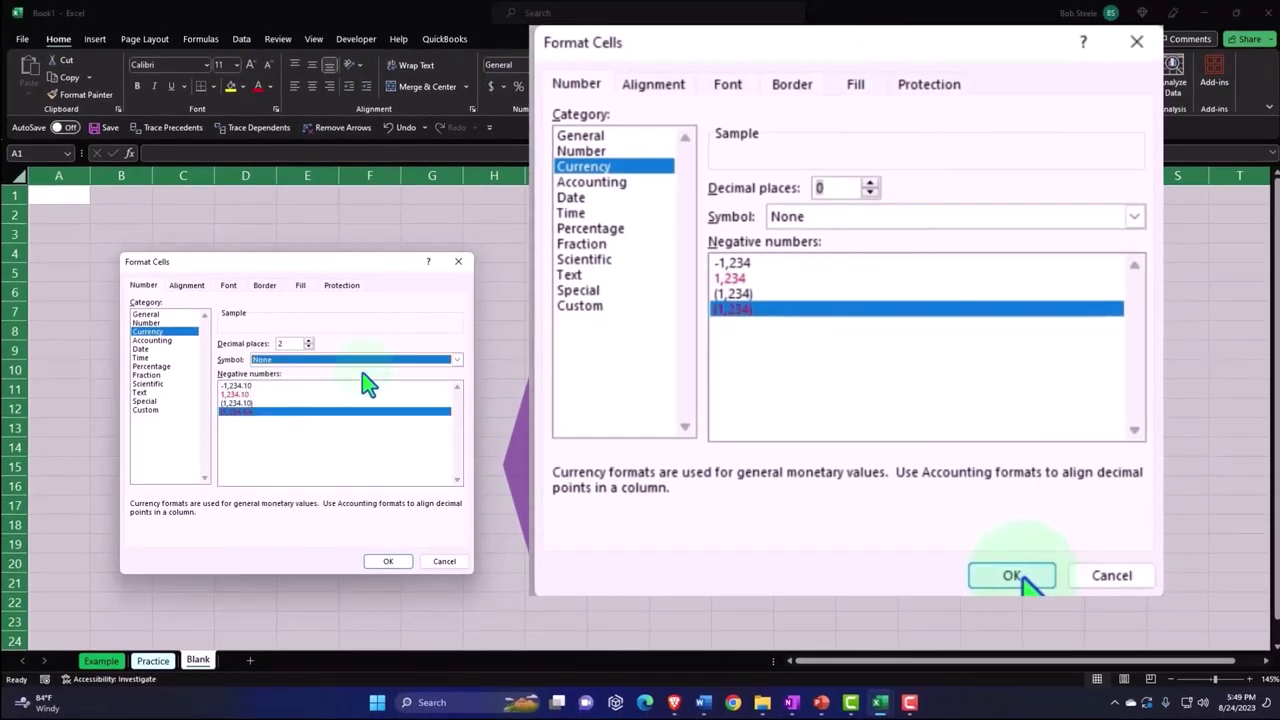
{"action": "left_click", "coordinate": [310, 346]}
{"action": "left_click", "coordinate": [310, 346]}
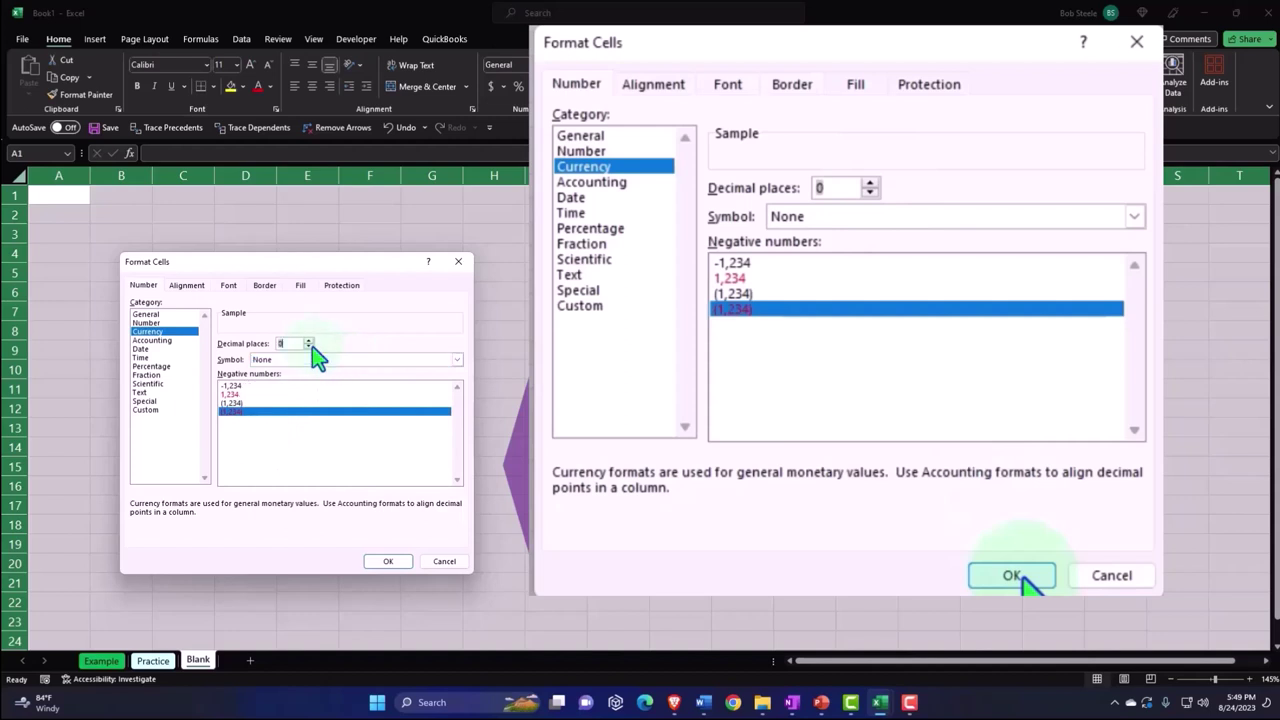
{"action": "left_click", "coordinate": [389, 561]}
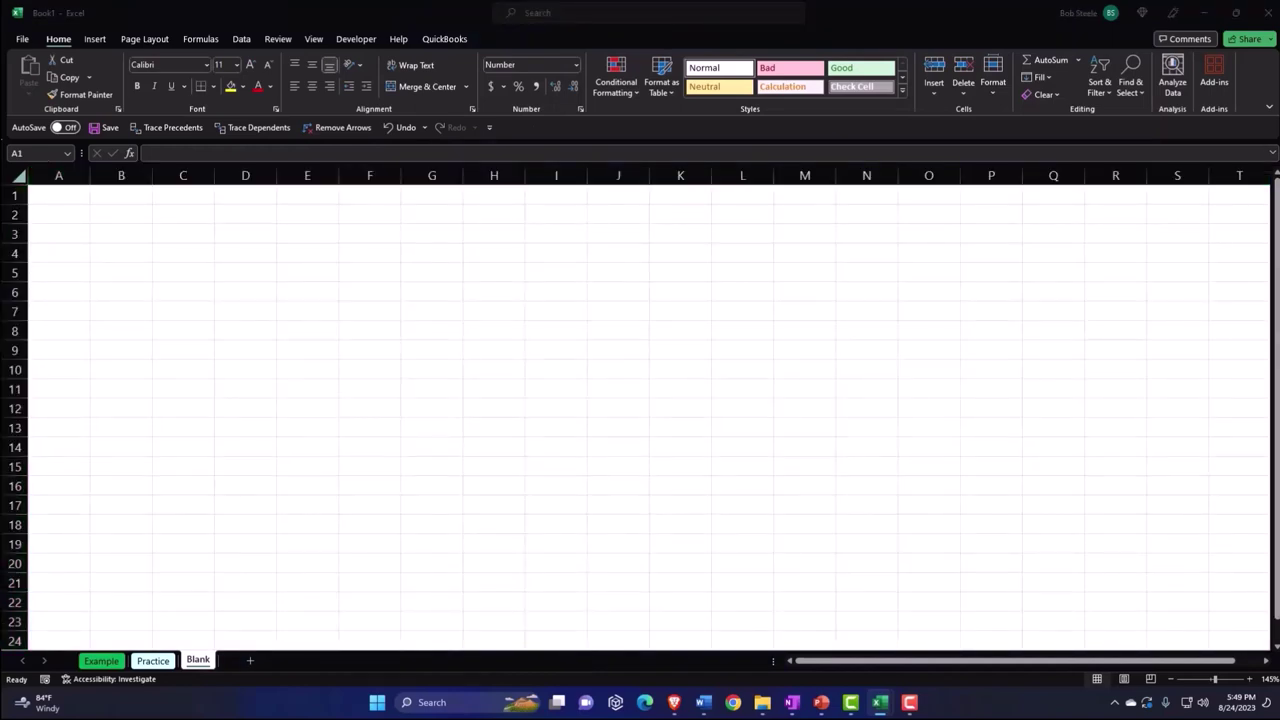
Paste the two mean-formula images and move them down to rows 8–12
{"action": "left_click", "coordinate": [191, 371]}
{"action": "key", "text": "ctrl+v"}
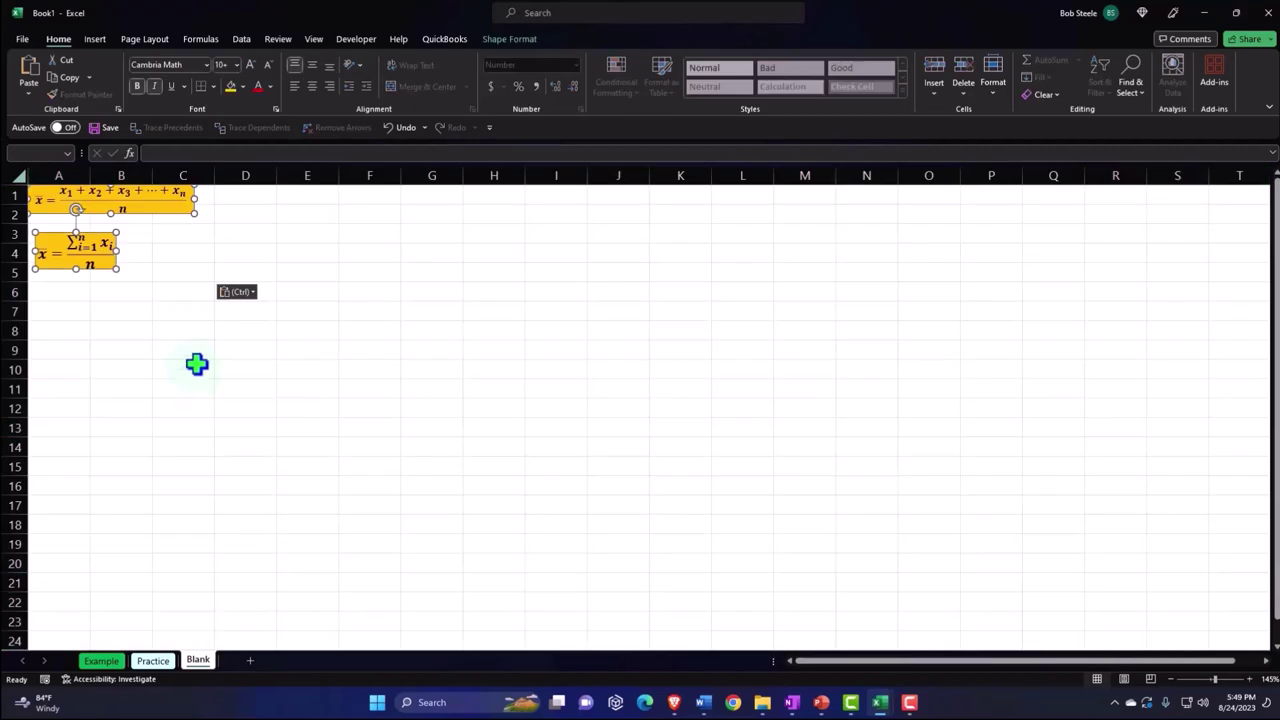
{"action": "left_click_drag", "start_coordinate": [152, 216], "coordinate": [152, 358]}
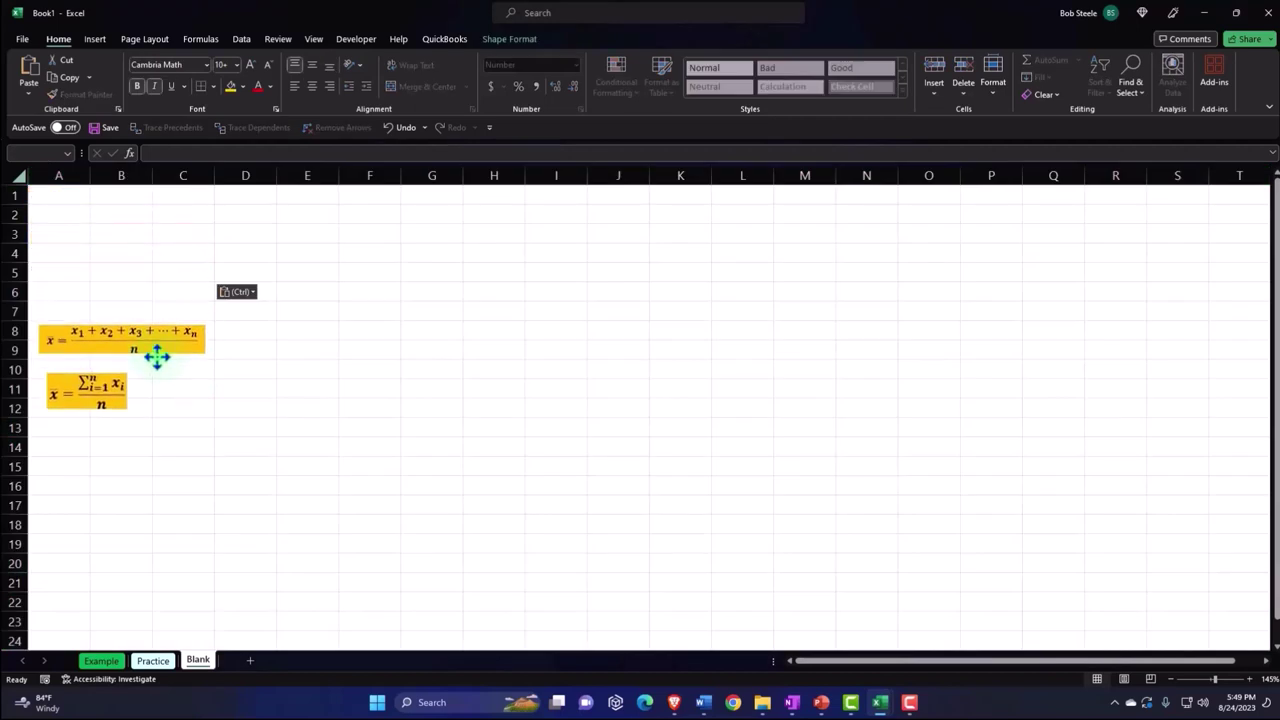
{"action": "left_click", "coordinate": [200, 448]}
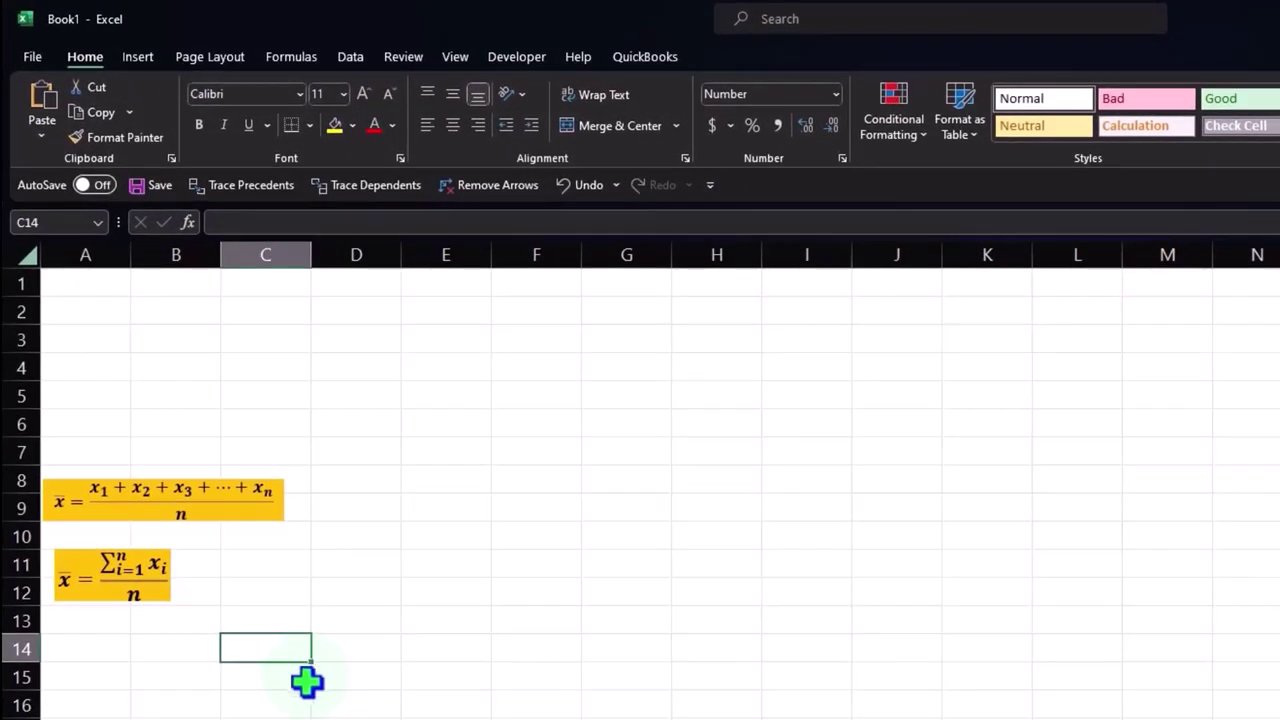
{"action": "scroll", "coordinate": [307, 681], "scroll_direction": "up", "scroll_amount": 4}
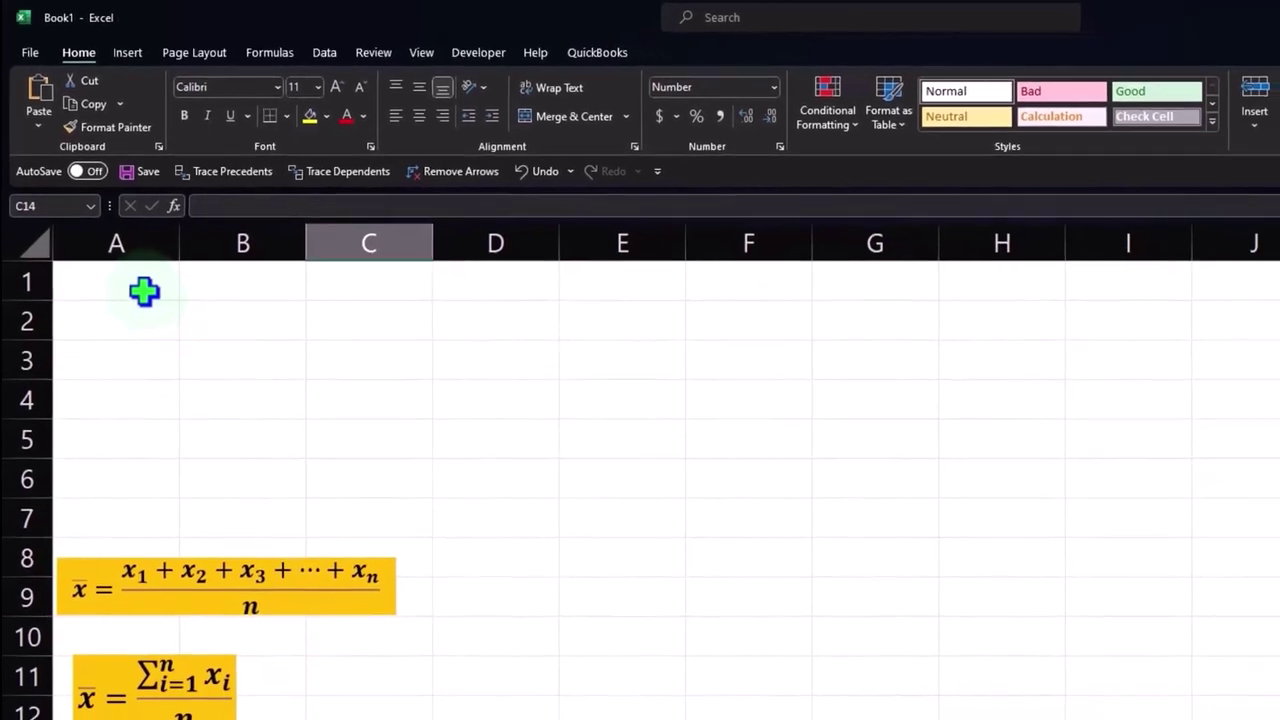
Enter the header 'Data' in A1 and make all text on the sheet bold
{"action": "left_click", "coordinate": [144, 291]}
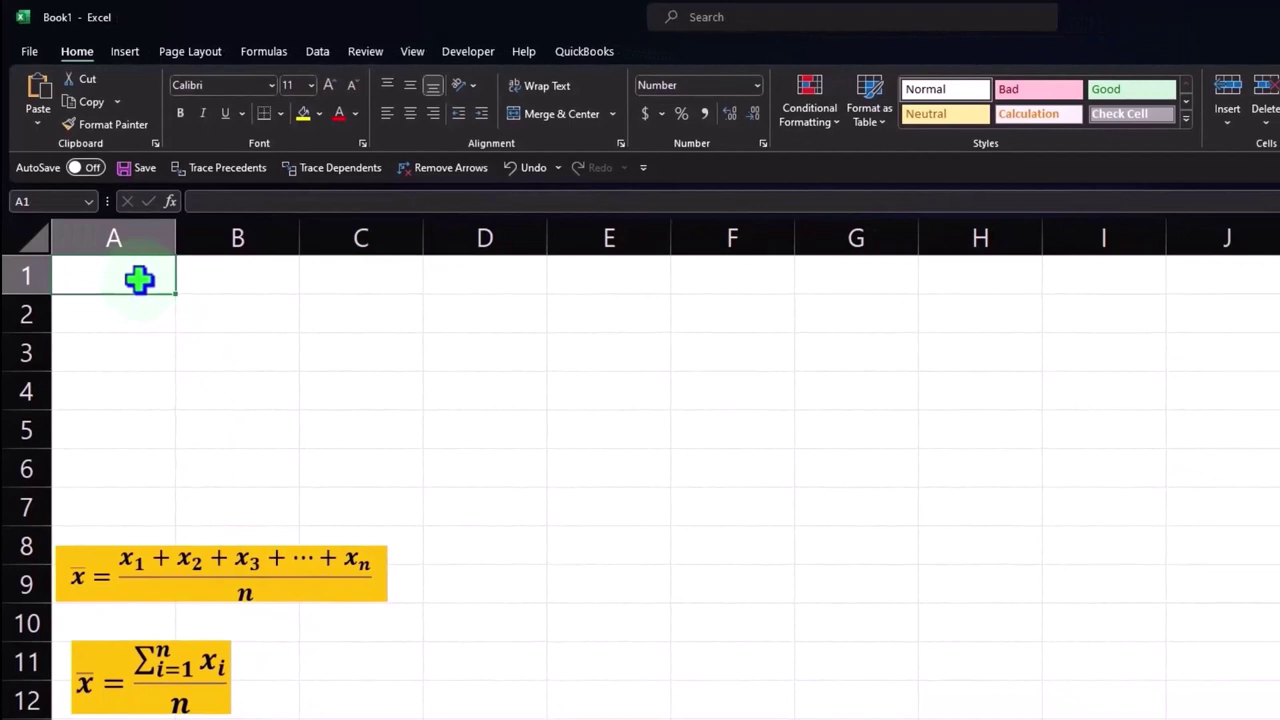
{"action": "type", "text": "Dat"}
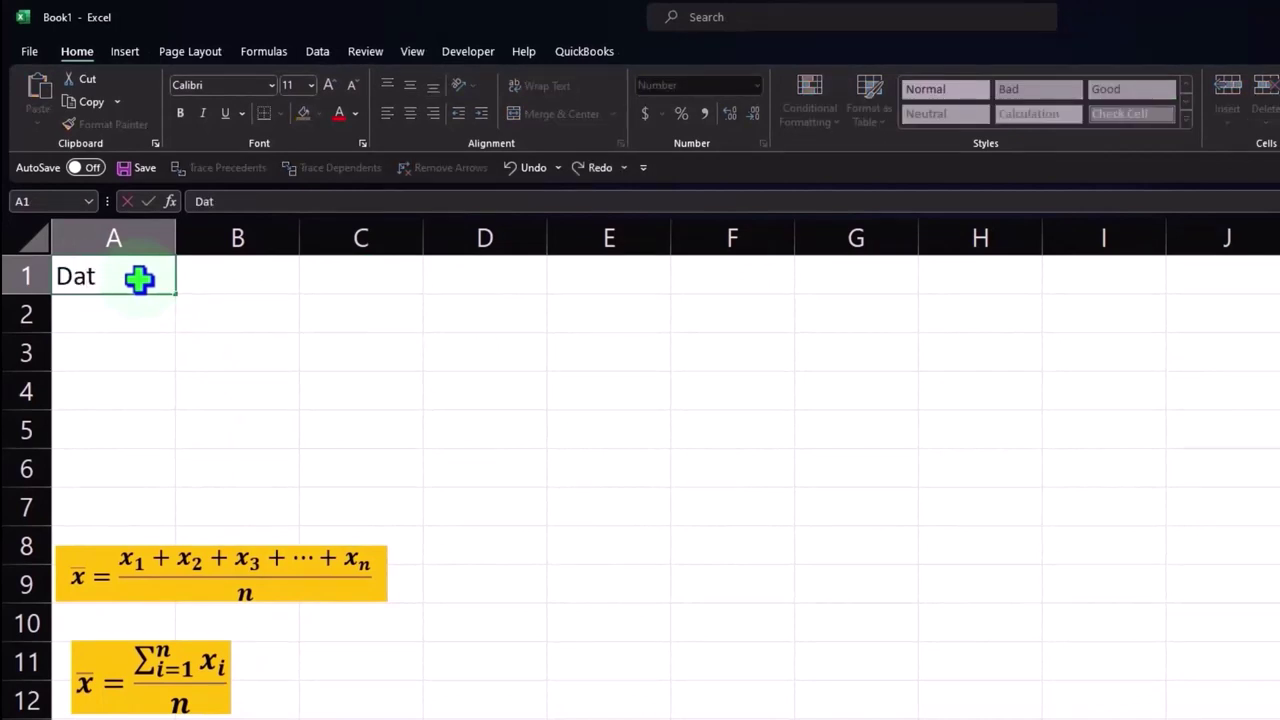
{"action": "type", "text": "a"}
{"action": "key", "text": "Return"}
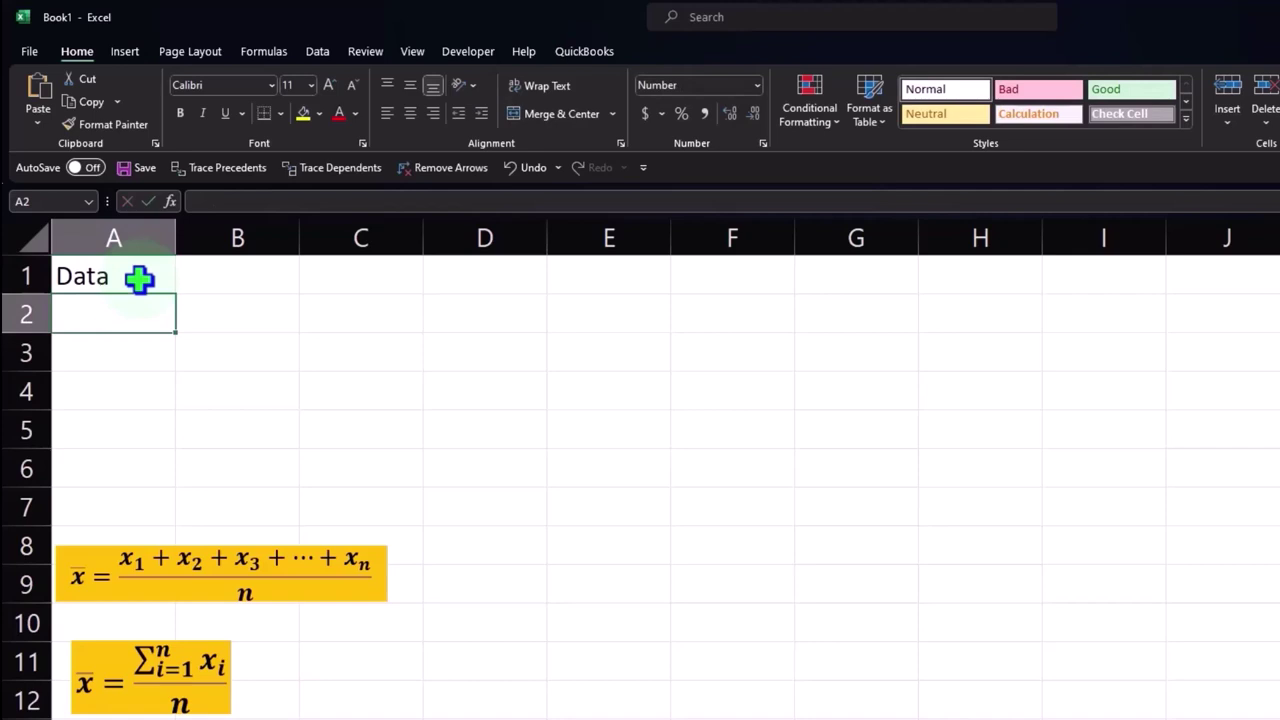
{"action": "left_click", "coordinate": [35, 238]}
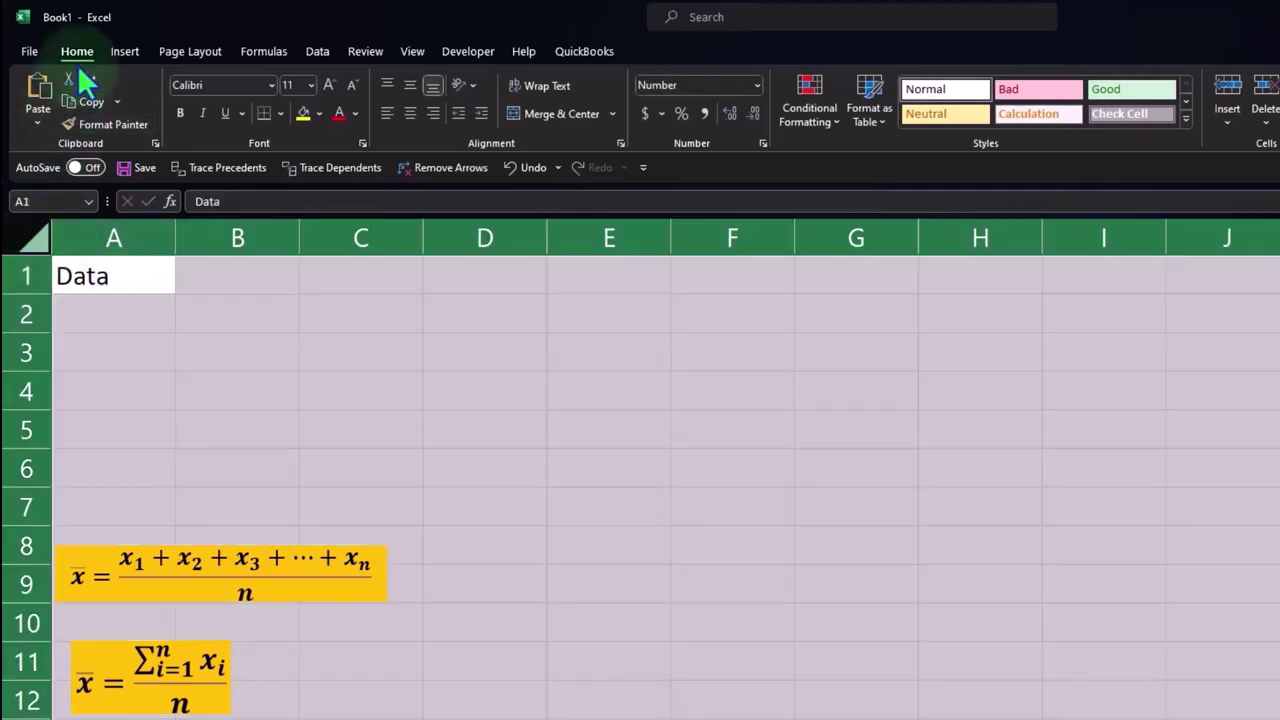
{"action": "left_click", "coordinate": [182, 114]}
{"action": "left_click", "coordinate": [244, 470]}
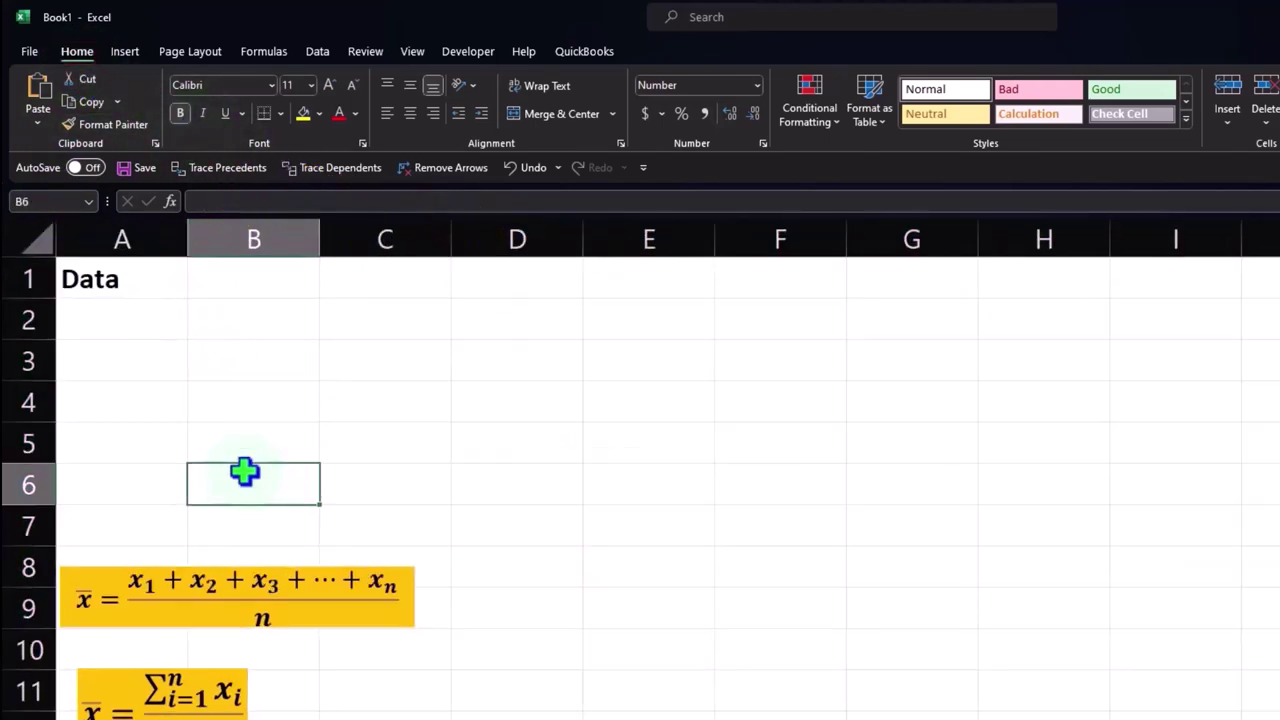
{"action": "left_click", "coordinate": [172, 326]}
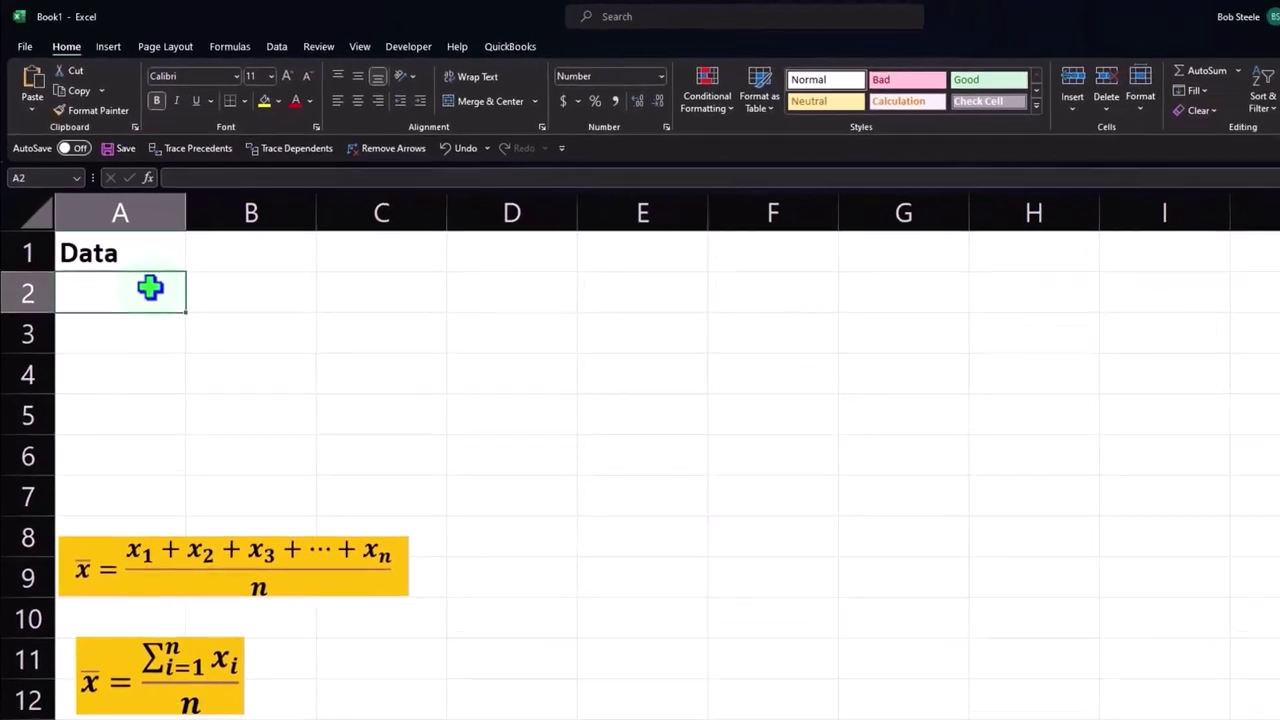
{"action": "type", "text": "=5"}
{"action": "key", "text": "Return"}
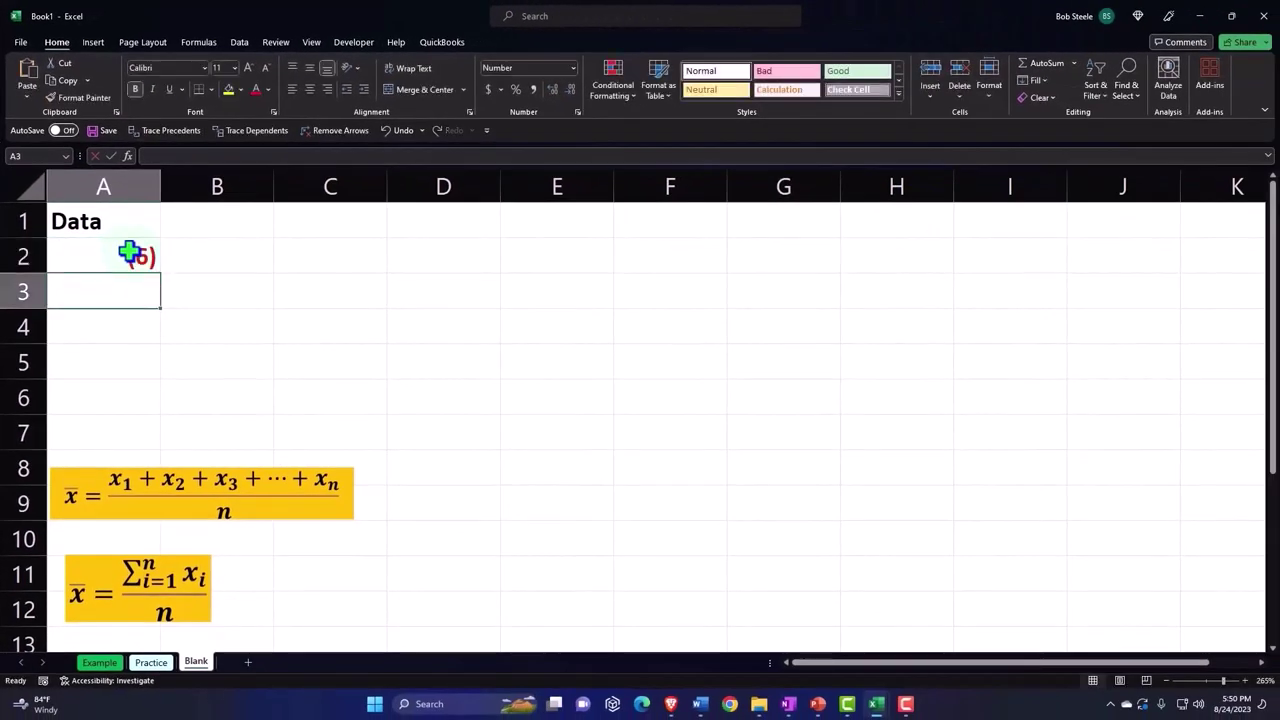
{"action": "type", "text": "-4"}
{"action": "key", "text": "Return"}
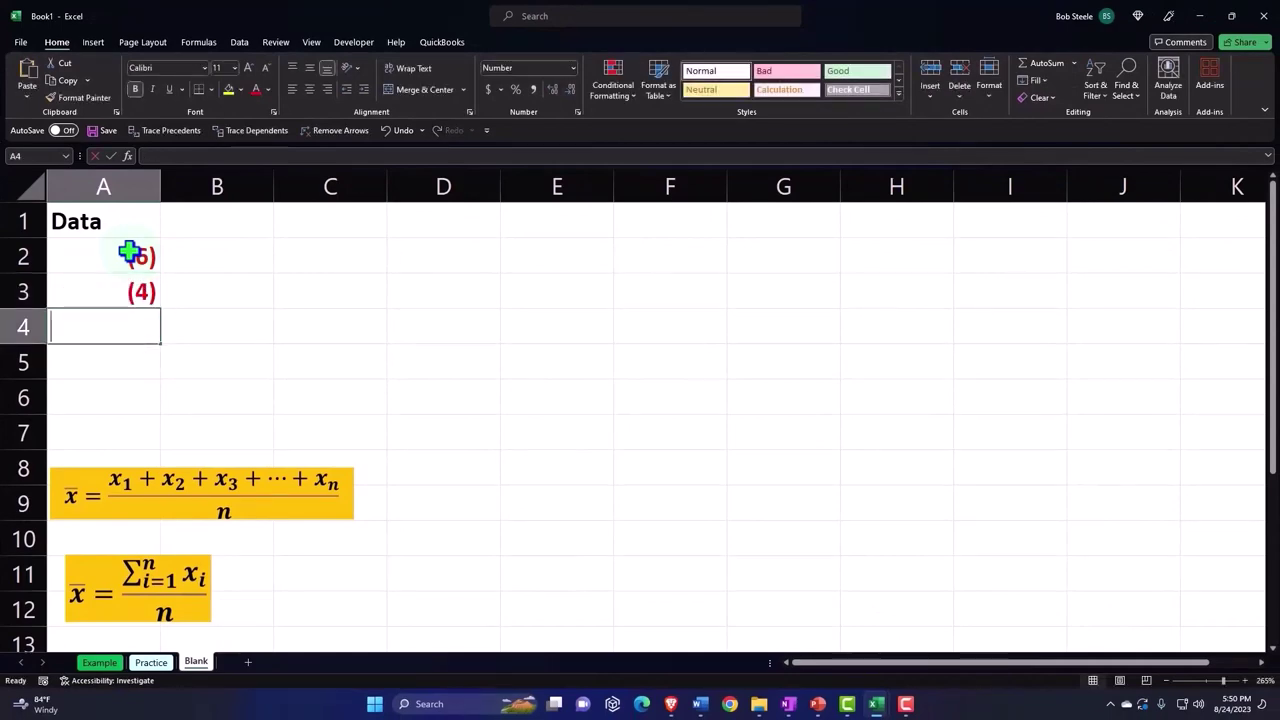
{"action": "type", "text": "4"}
{"action": "key", "text": "Return"}
{"action": "type", "text": "6"}
{"action": "key", "text": "Return"}
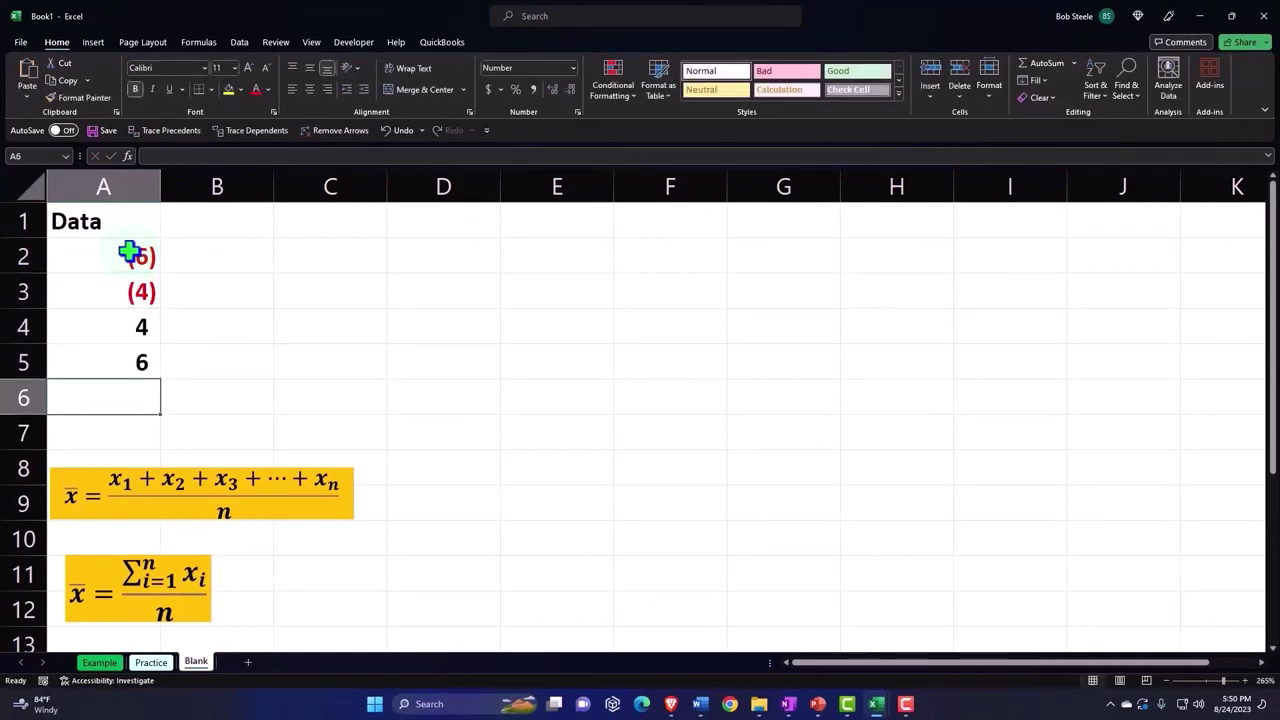
{"action": "left_click", "coordinate": [130, 253]}
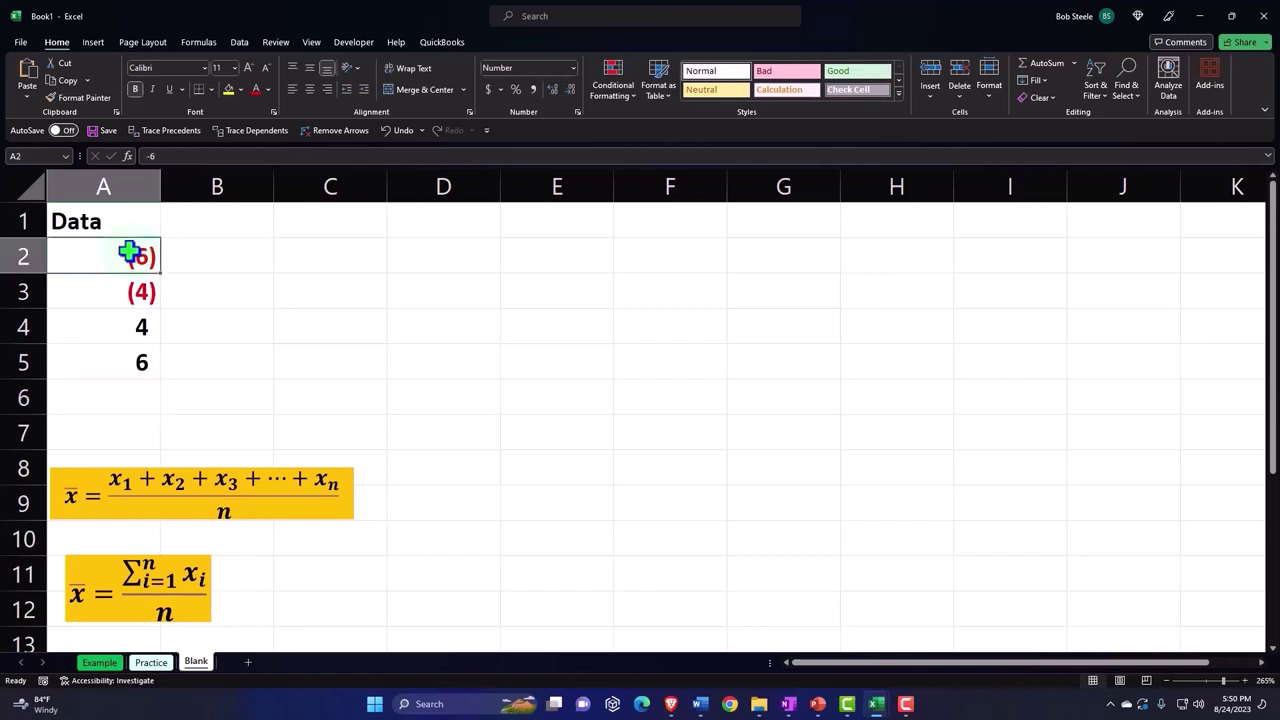
{"action": "key", "text": "Down"}
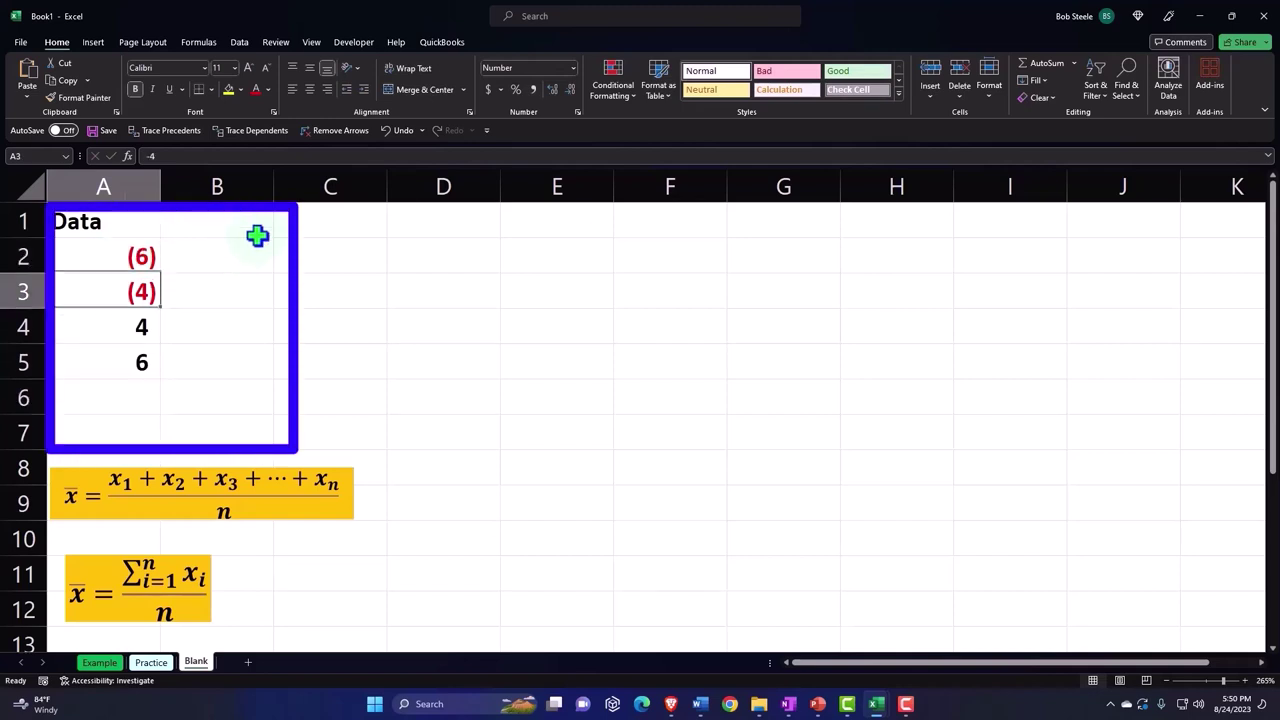
{"action": "key", "text": "Down"}
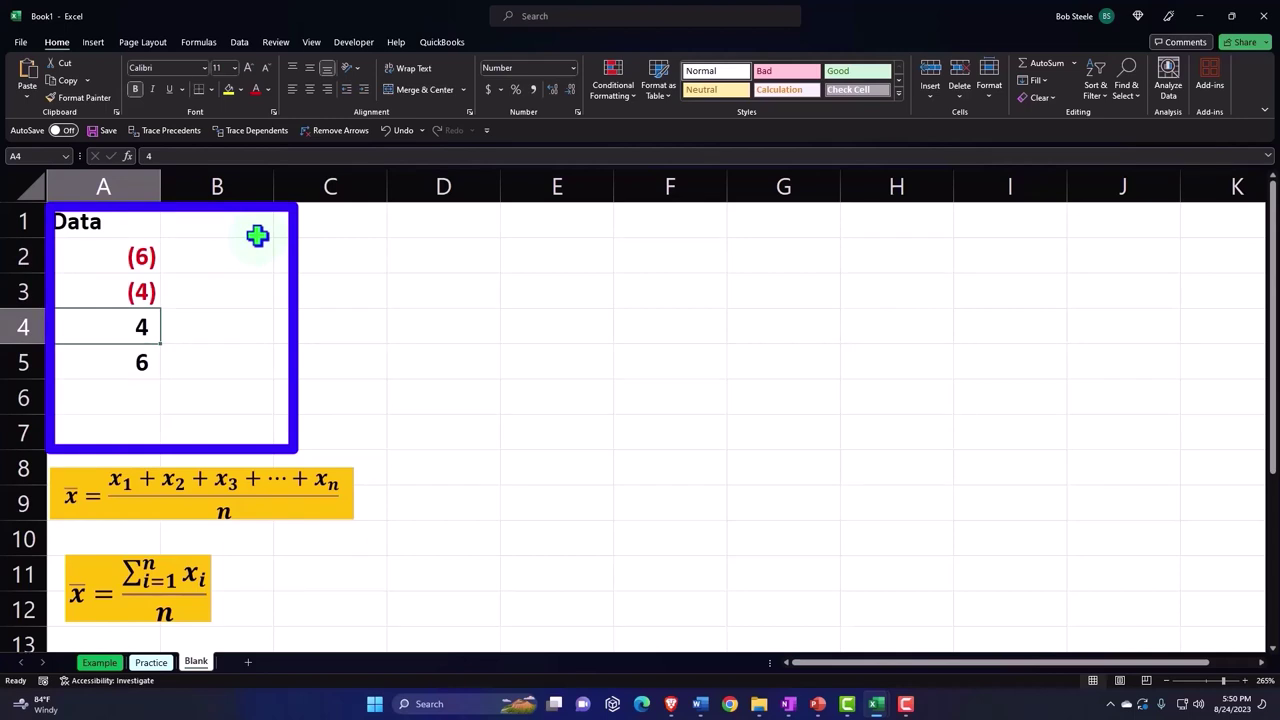
{"action": "key", "text": "Down"}
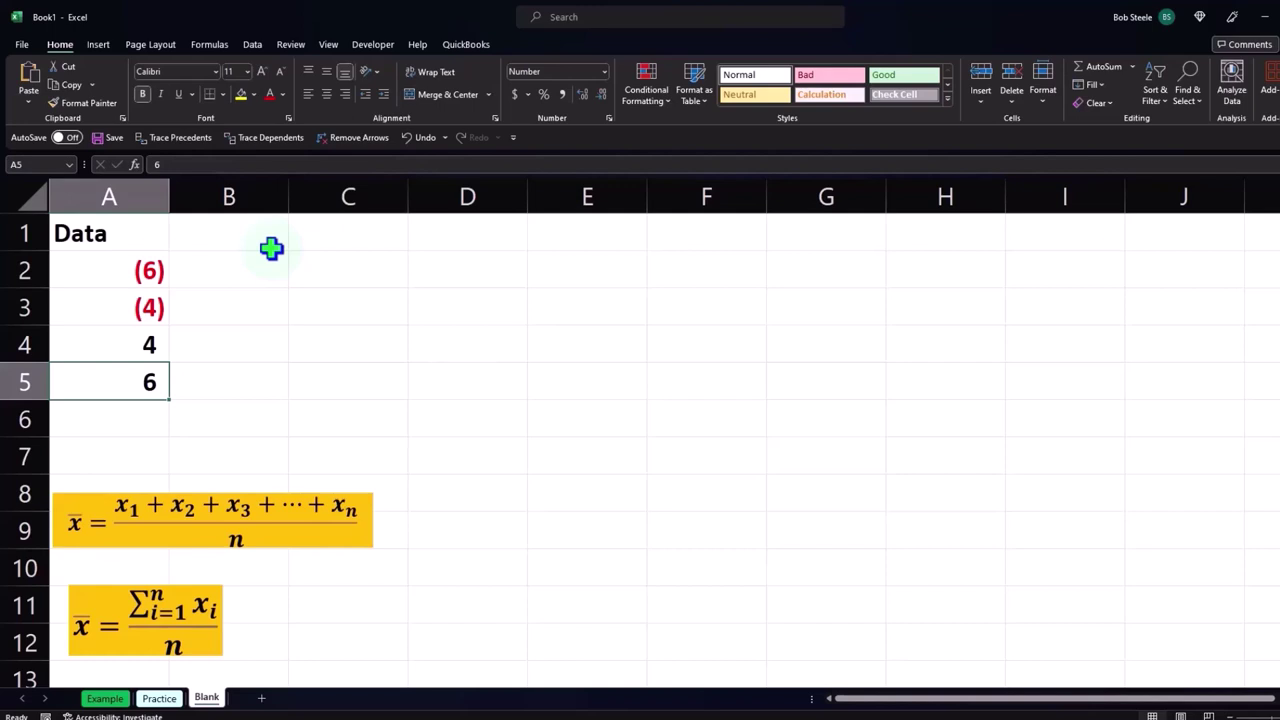
{"action": "left_click", "coordinate": [140, 338]}
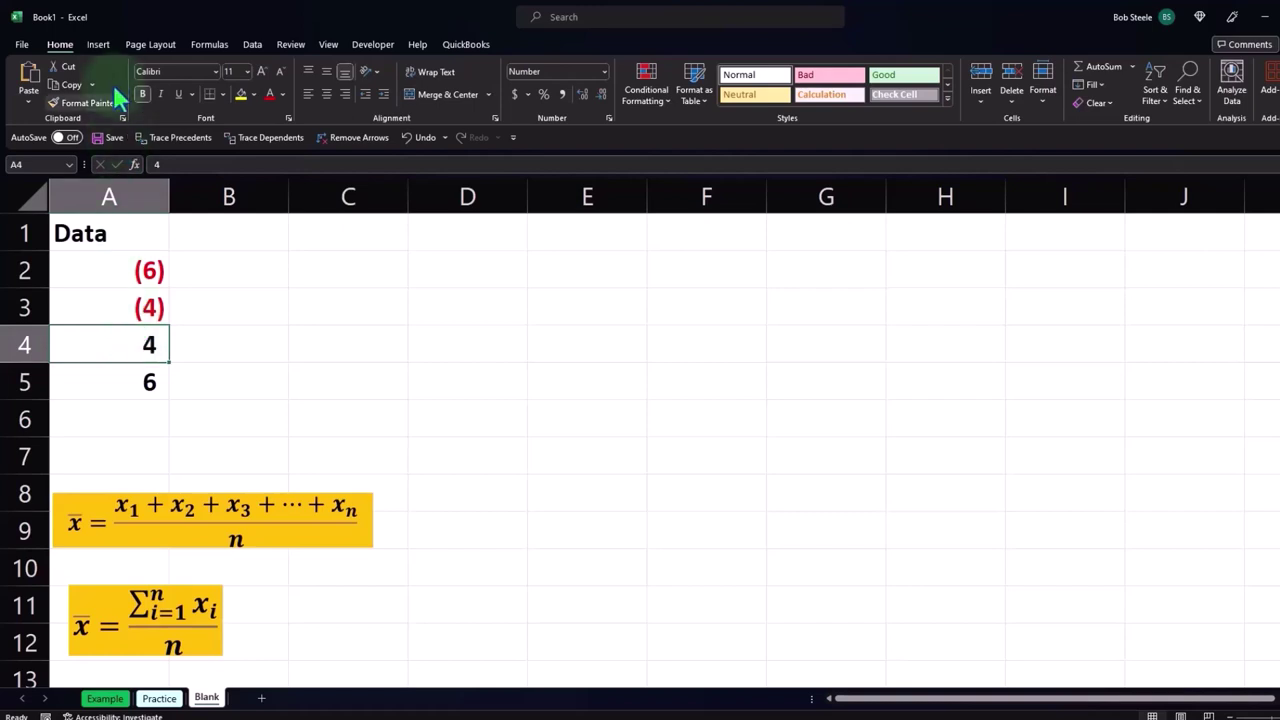
Convert A1:A5 into table Table17 and widen column B to 15.00
{"action": "left_click", "coordinate": [100, 46]}
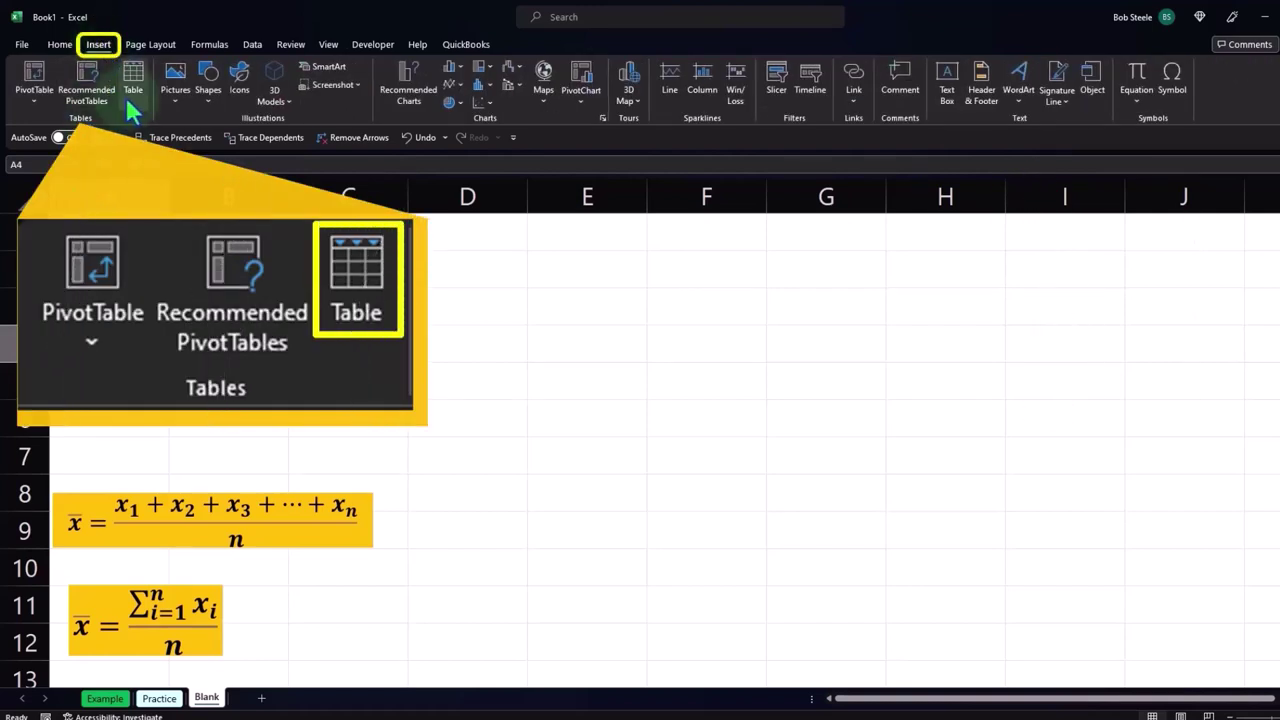
{"action": "left_click", "coordinate": [138, 90]}
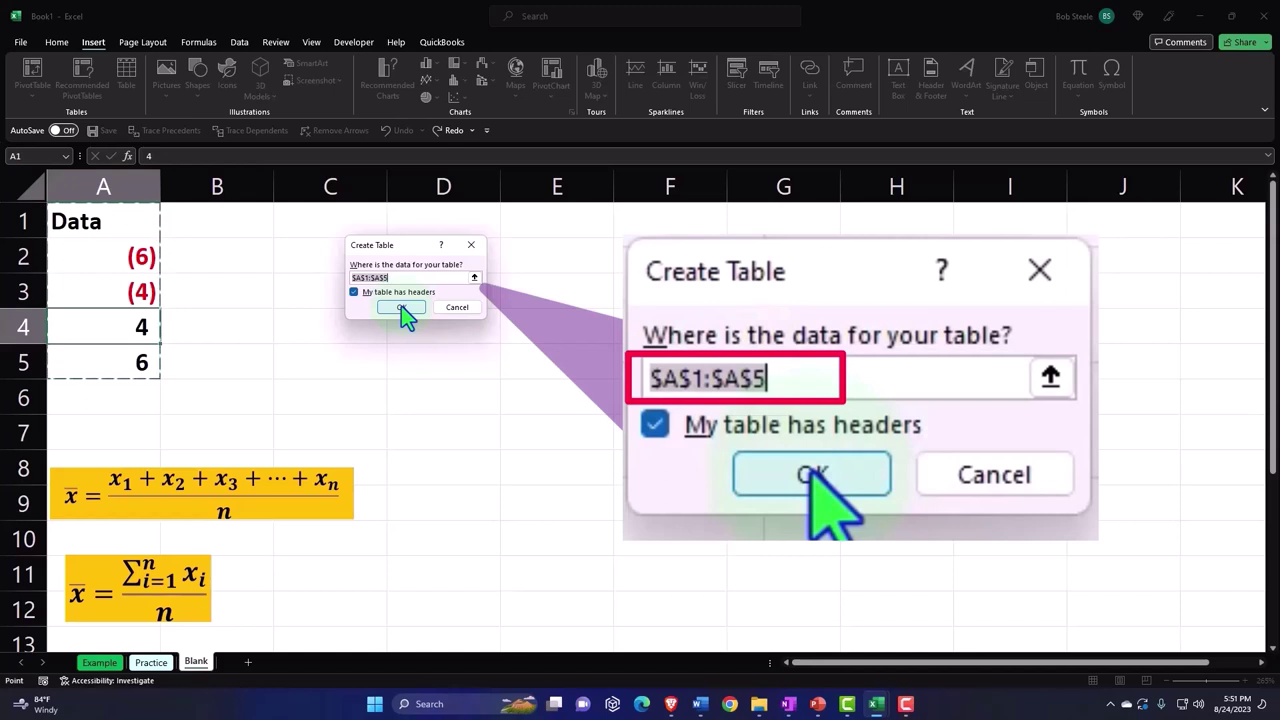
{"action": "left_click", "coordinate": [401, 306]}
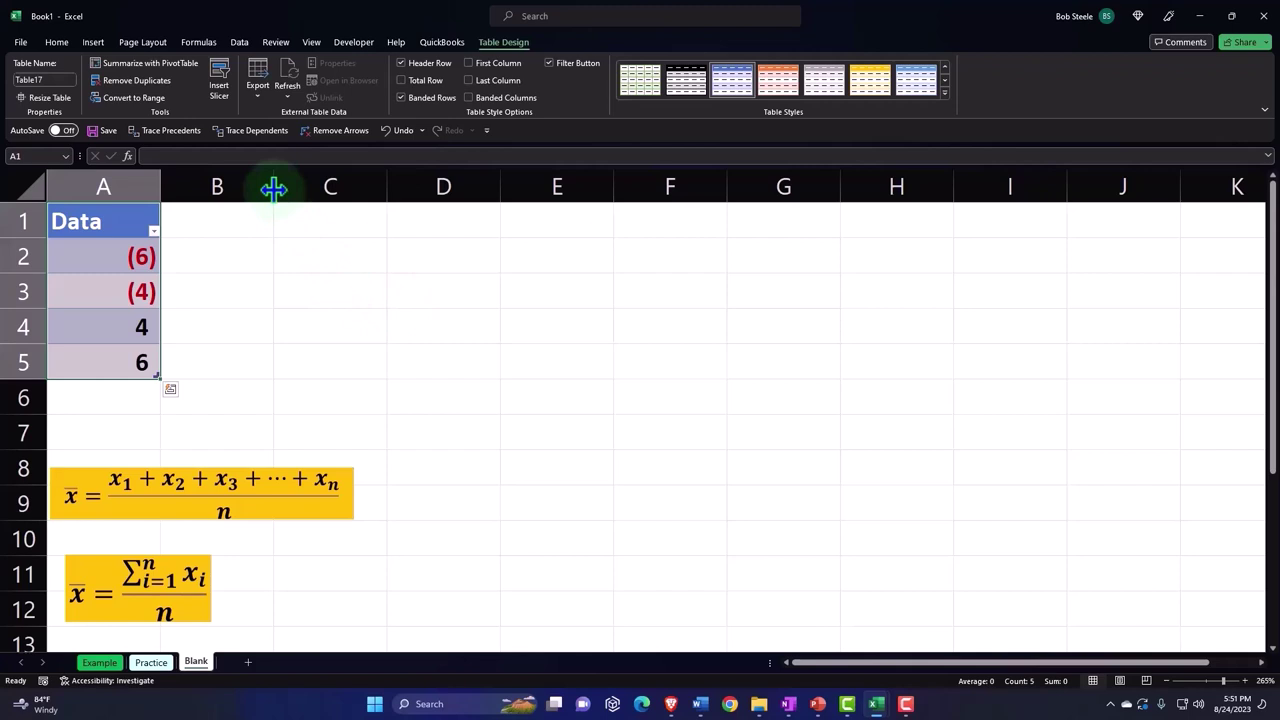
{"action": "left_click_drag", "start_coordinate": [273, 188], "coordinate": [321, 188]}
{"action": "left_click_drag", "start_coordinate": [350, 188], "coordinate": [356, 188]}
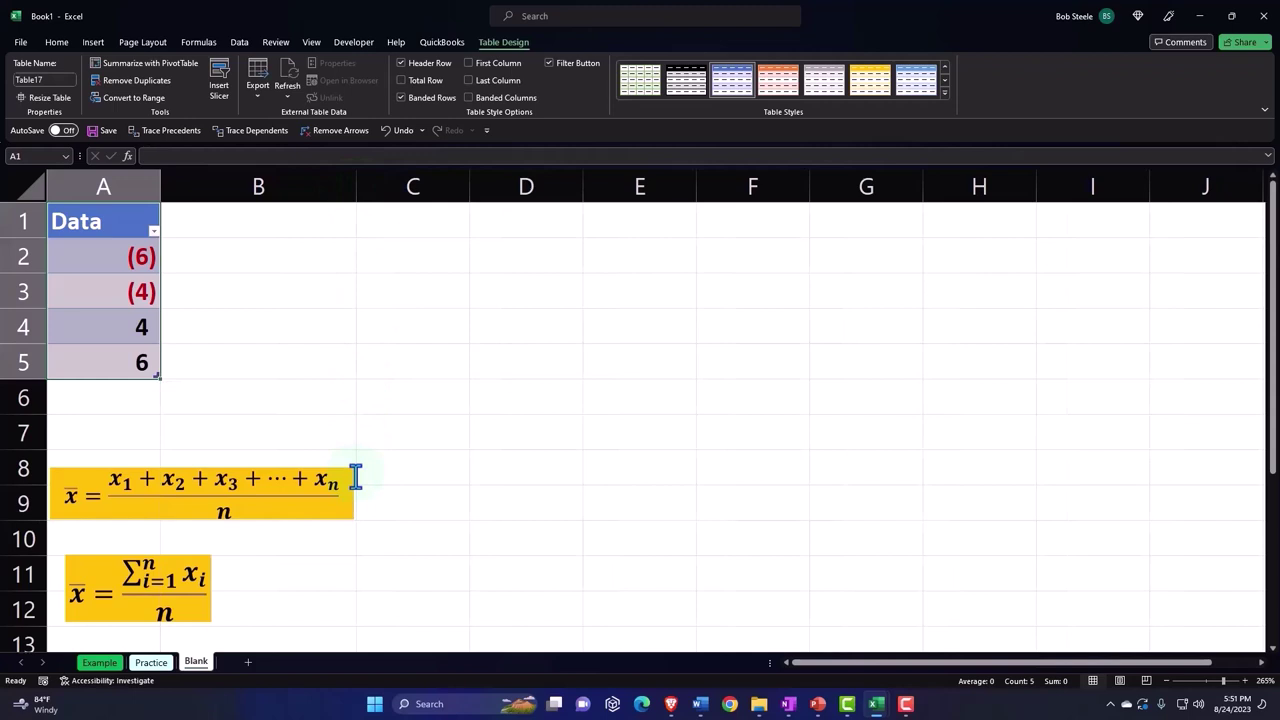
Label C1 'Mean - Average Excel', widen column C to fit, and start =aver in D1
{"action": "left_click", "coordinate": [417, 229]}
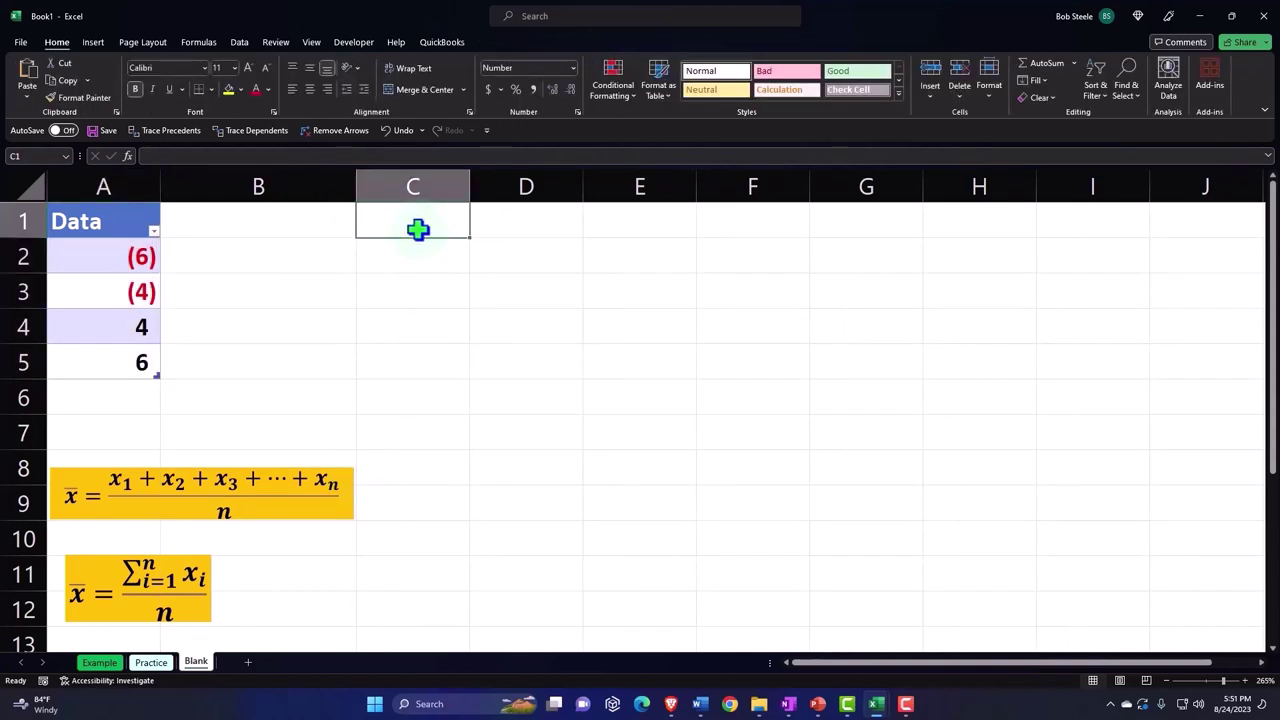
{"action": "type", "text": "Mean"}
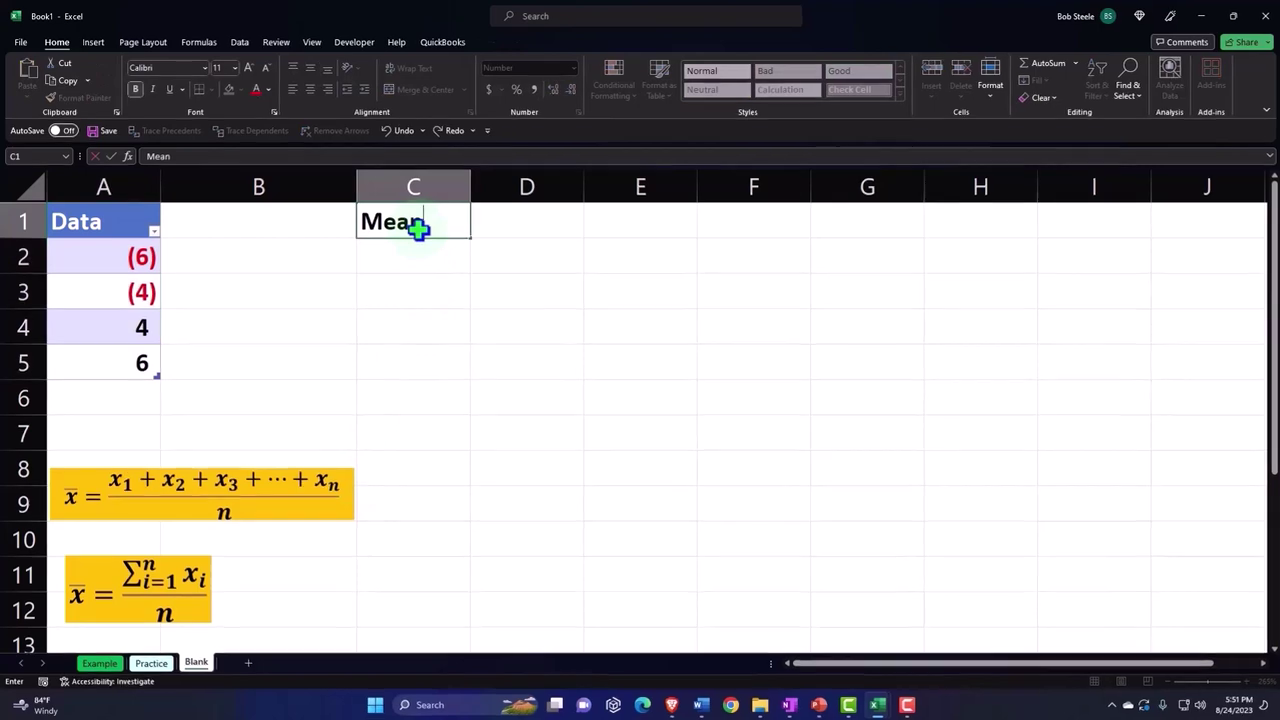
{"action": "type", "text": "-"}
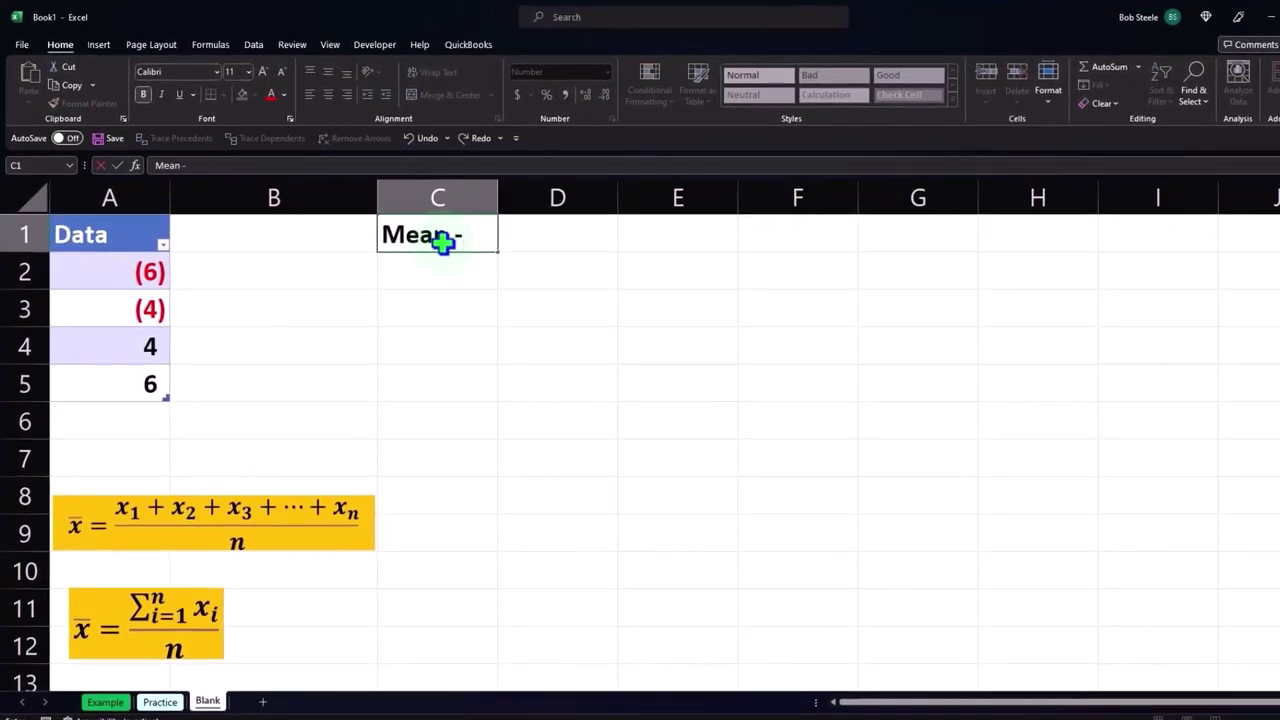
{"action": "type", "text": " Avera"}
{"action": "key", "text": "BackSpace"}
{"action": "key", "text": "BackSpace"}
{"action": "type", "text": "rage"}
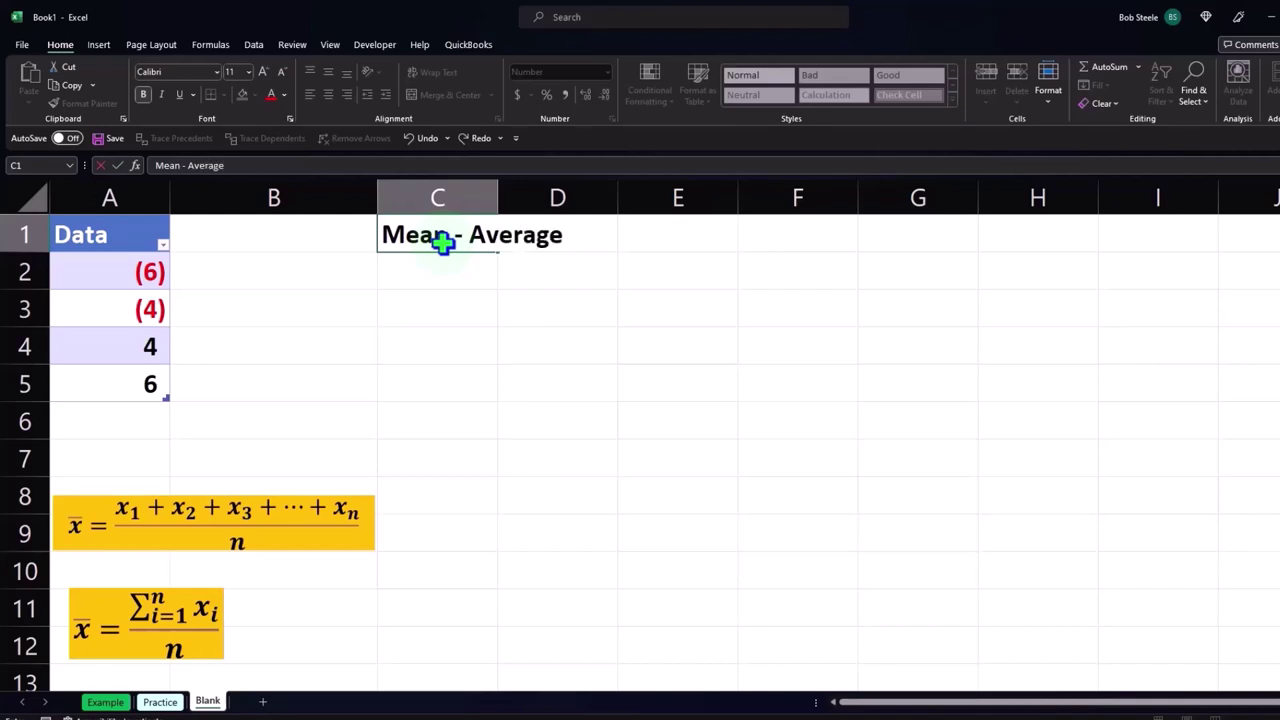
{"action": "type", "text": " Excel"}
{"action": "key", "text": "Return"}
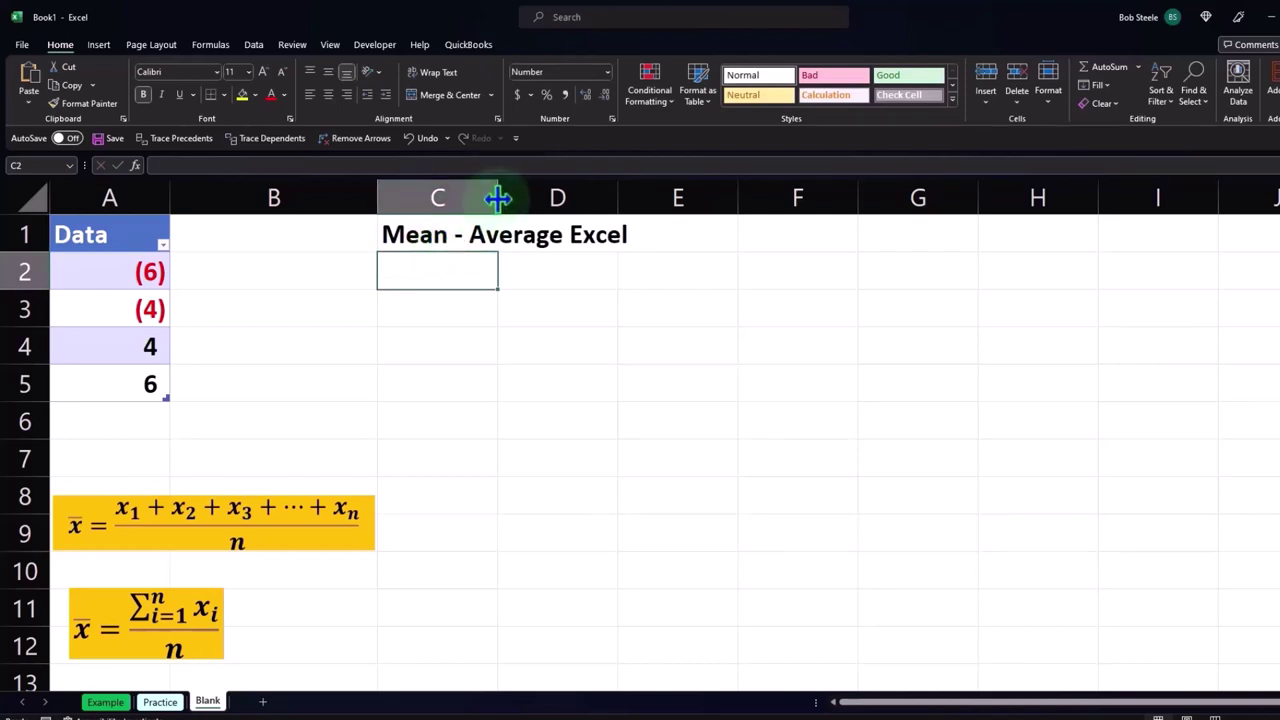
{"action": "left_click_drag", "start_coordinate": [497, 197], "coordinate": [631, 203]}
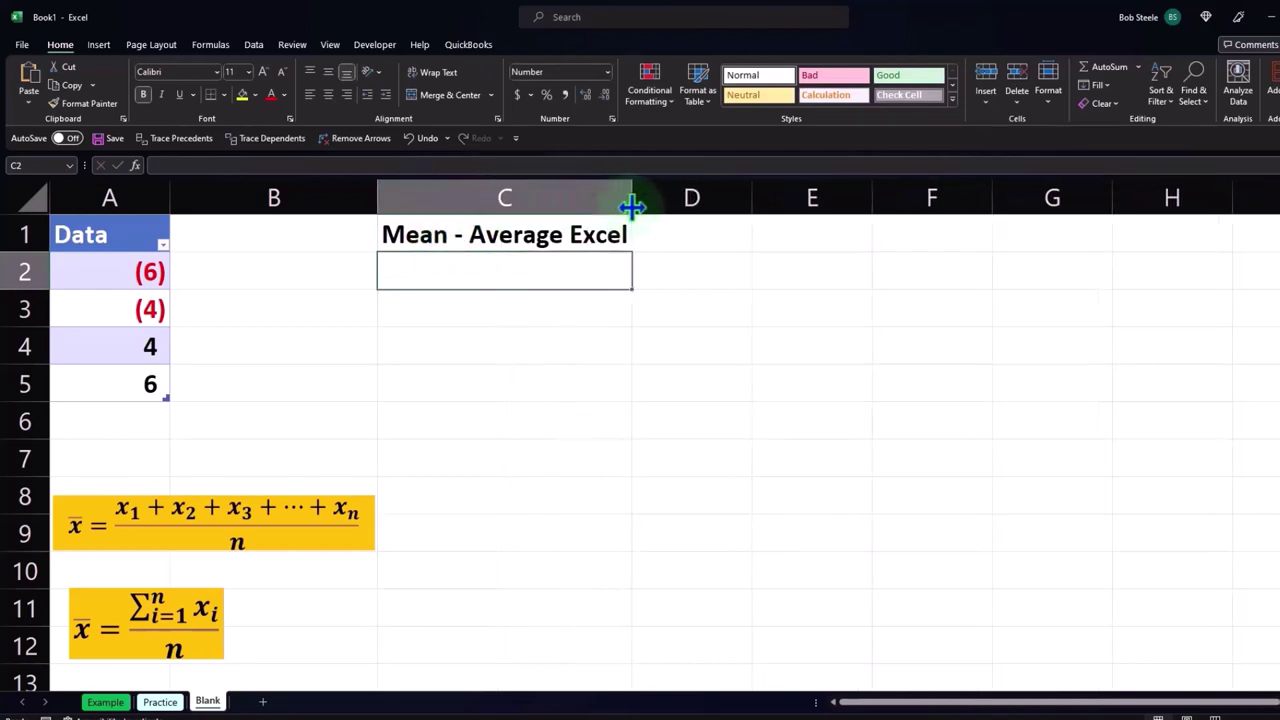
{"action": "left_click", "coordinate": [688, 231]}
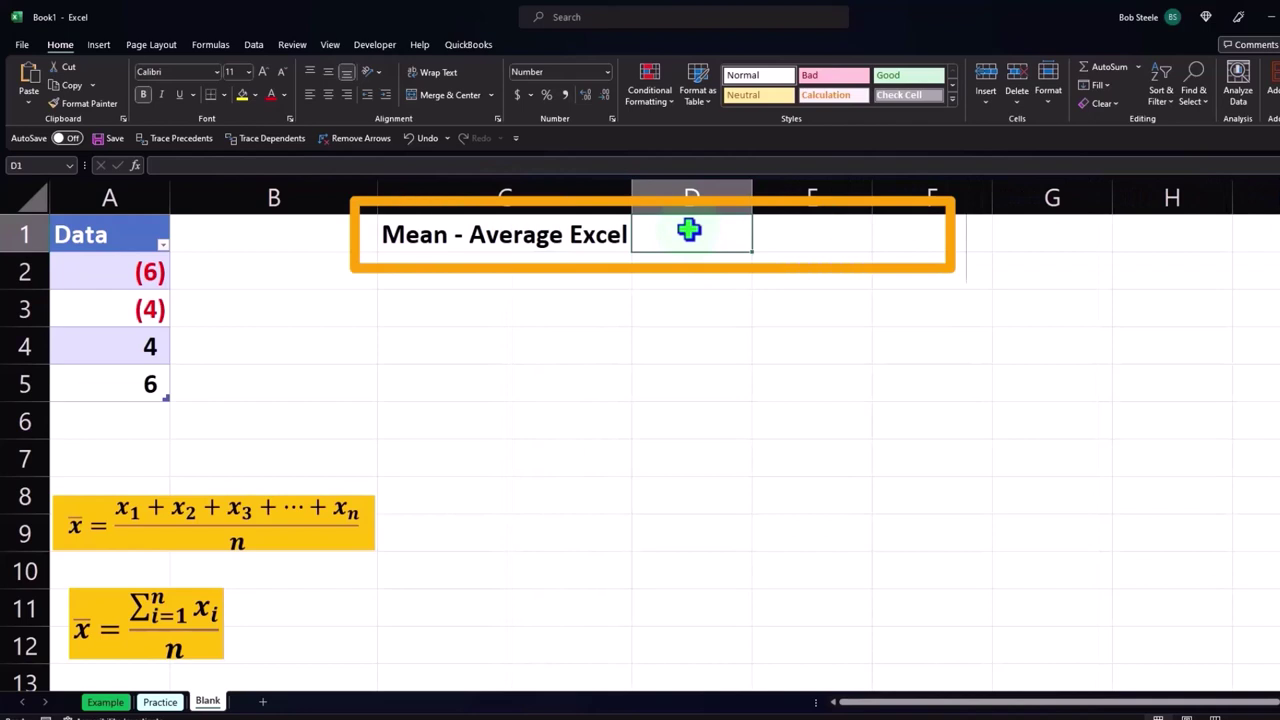
{"action": "type", "text": "="}
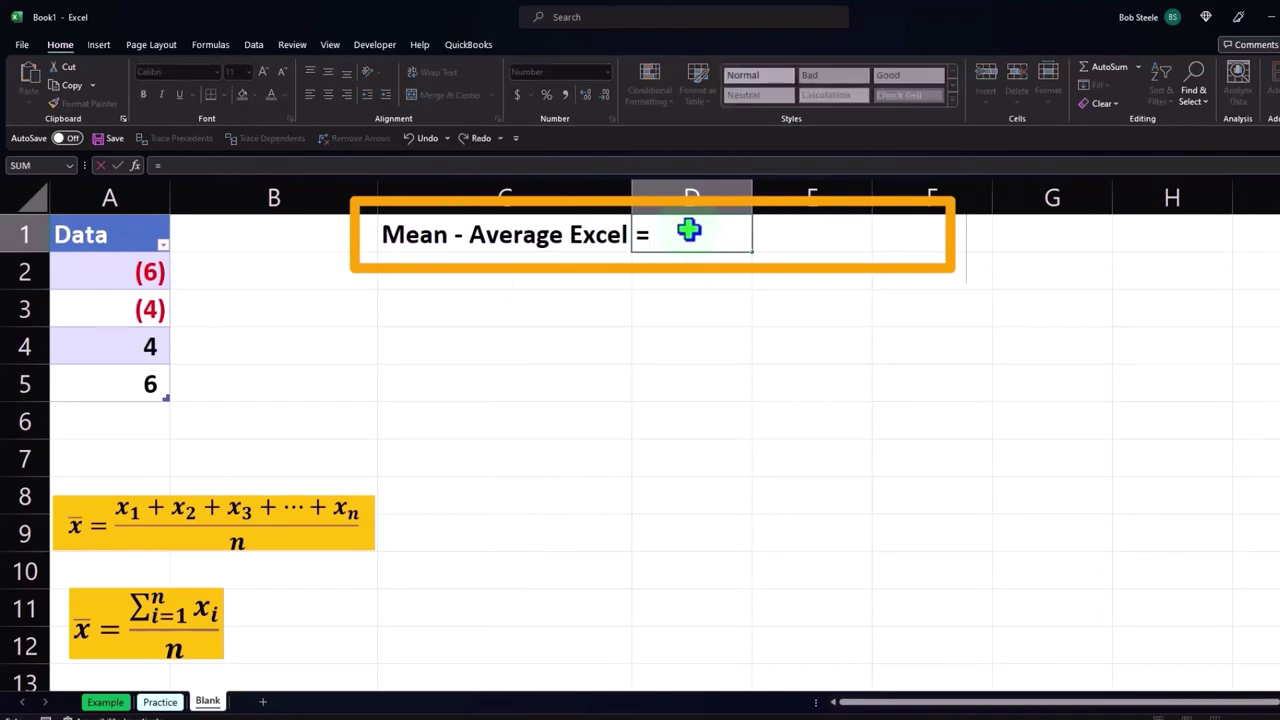
{"action": "type", "text": "aver"}
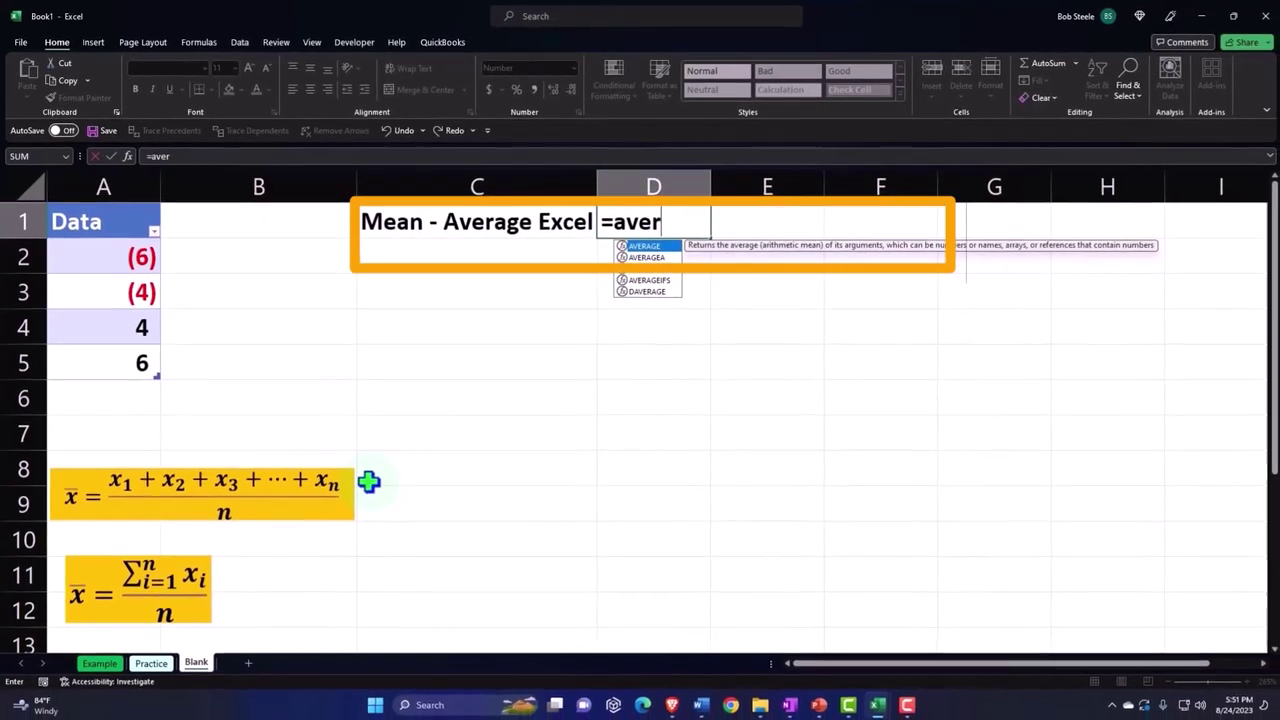
Complete D1 as =AVERAGE(Table17[Data]), giving a mean of 0
{"action": "double_click", "coordinate": [634, 249]}
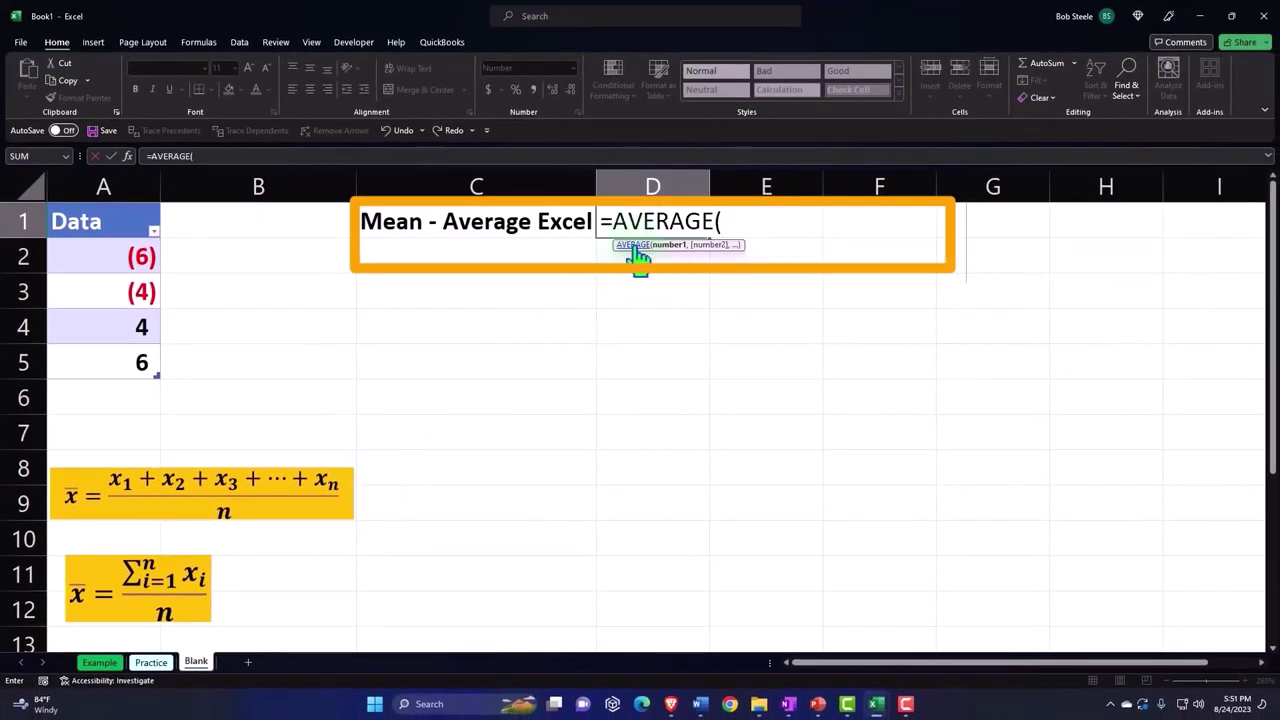
{"action": "left_click", "coordinate": [115, 205]}
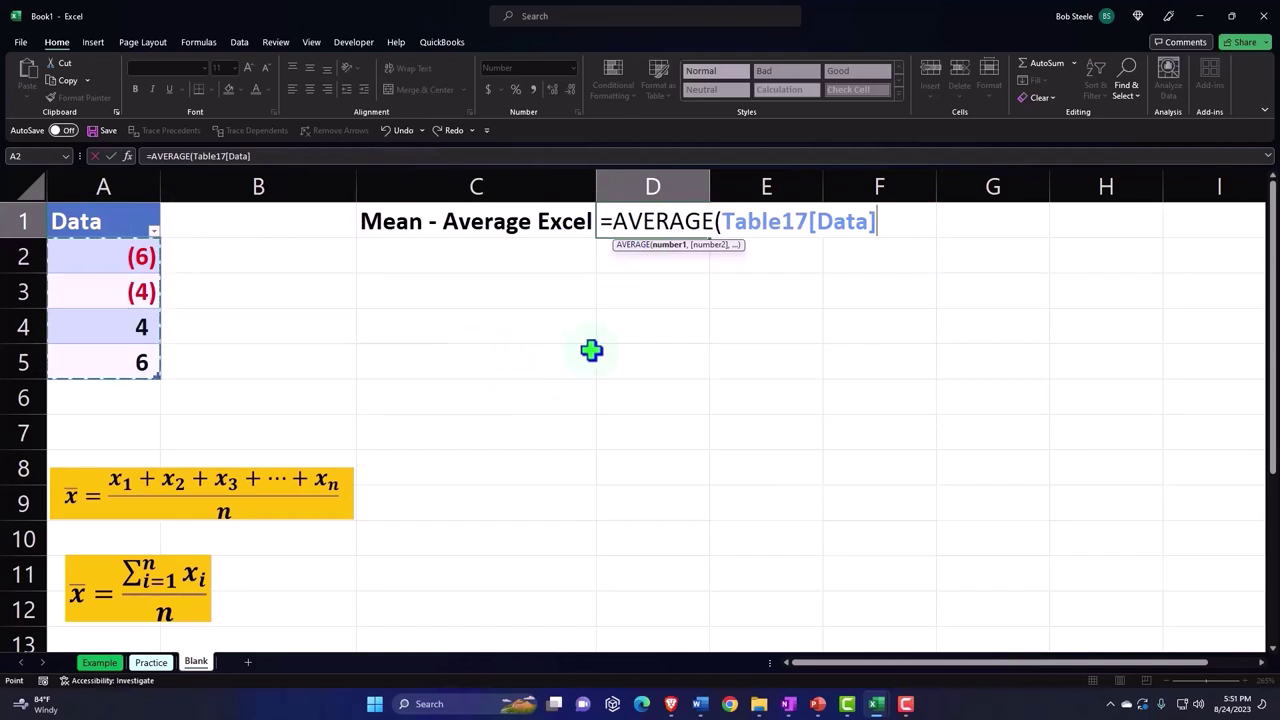
{"action": "key", "text": "Return"}
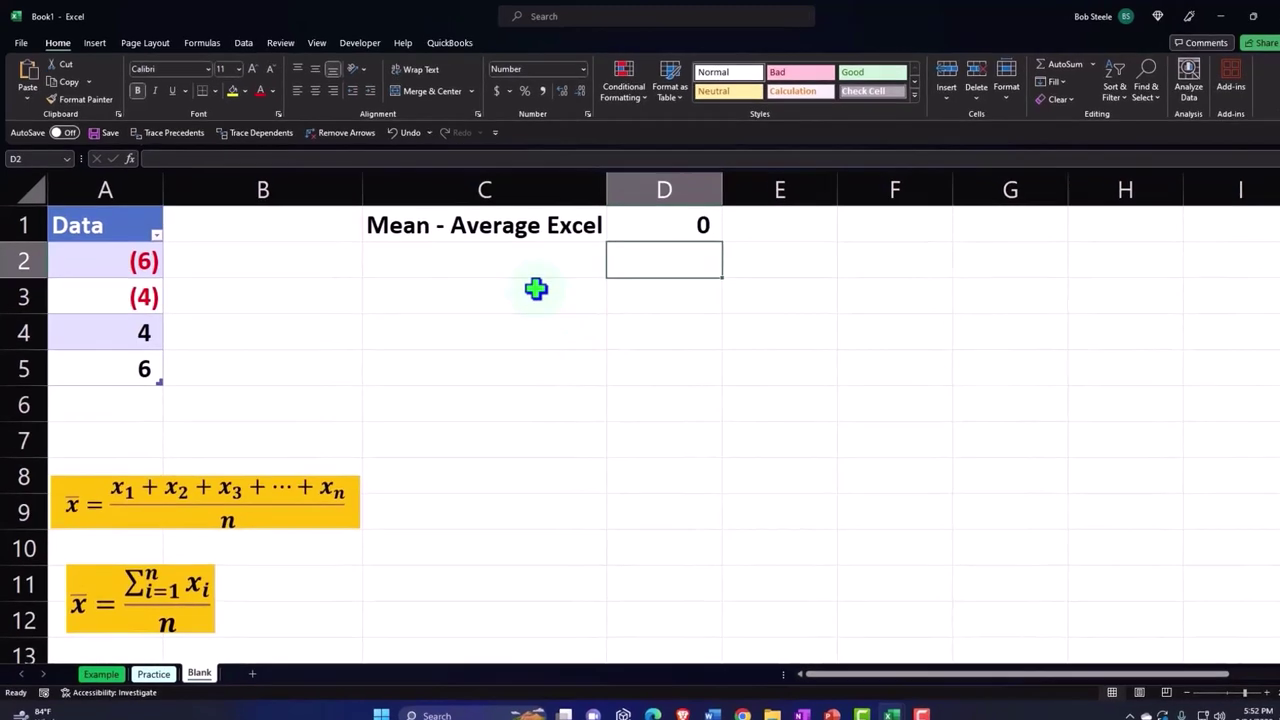
Apply All Borders to C1:D1
{"action": "left_click", "coordinate": [585, 223]}
{"action": "left_click_drag", "start_coordinate": [607, 231], "coordinate": [652, 228]}
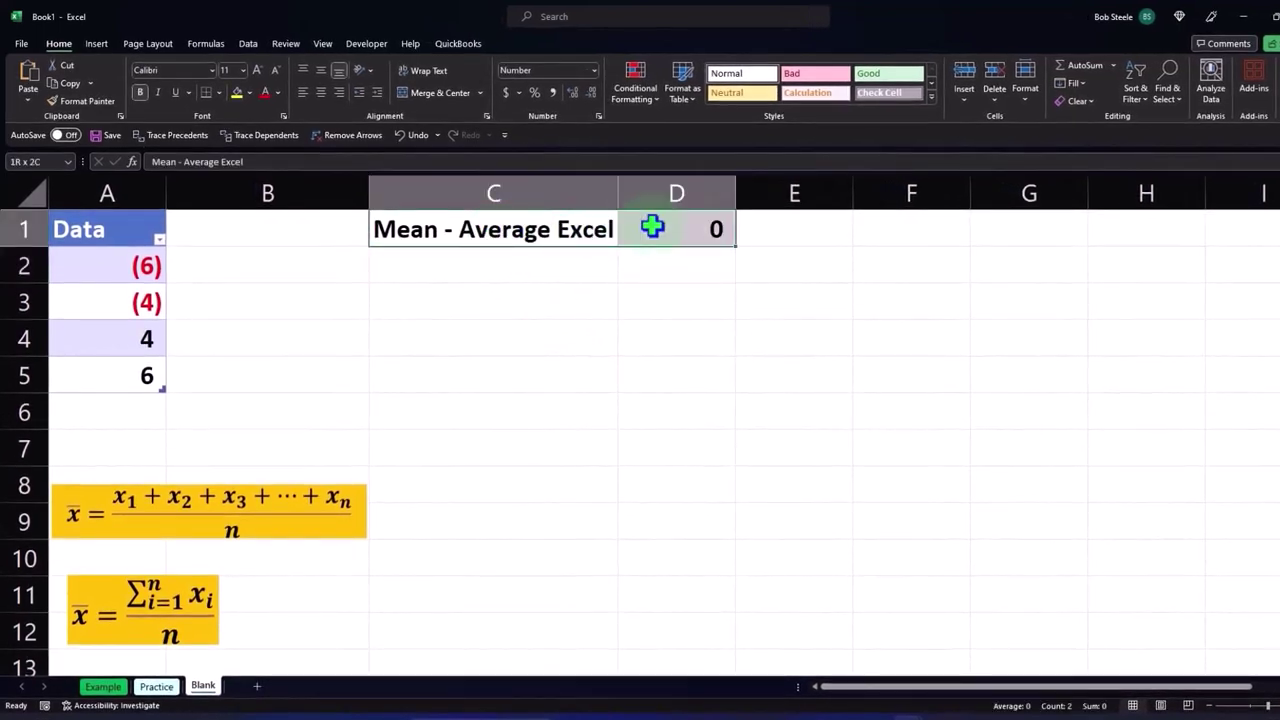
{"action": "left_click", "coordinate": [220, 91]}
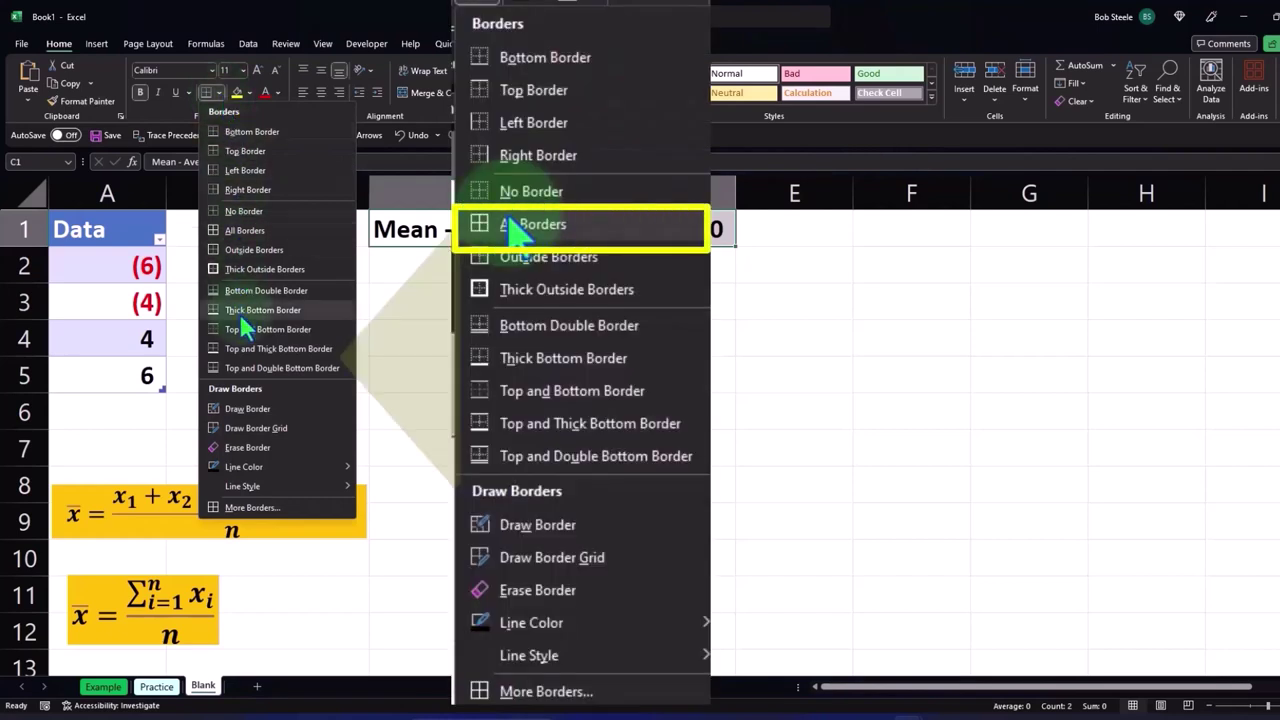
{"action": "left_click", "coordinate": [241, 231]}
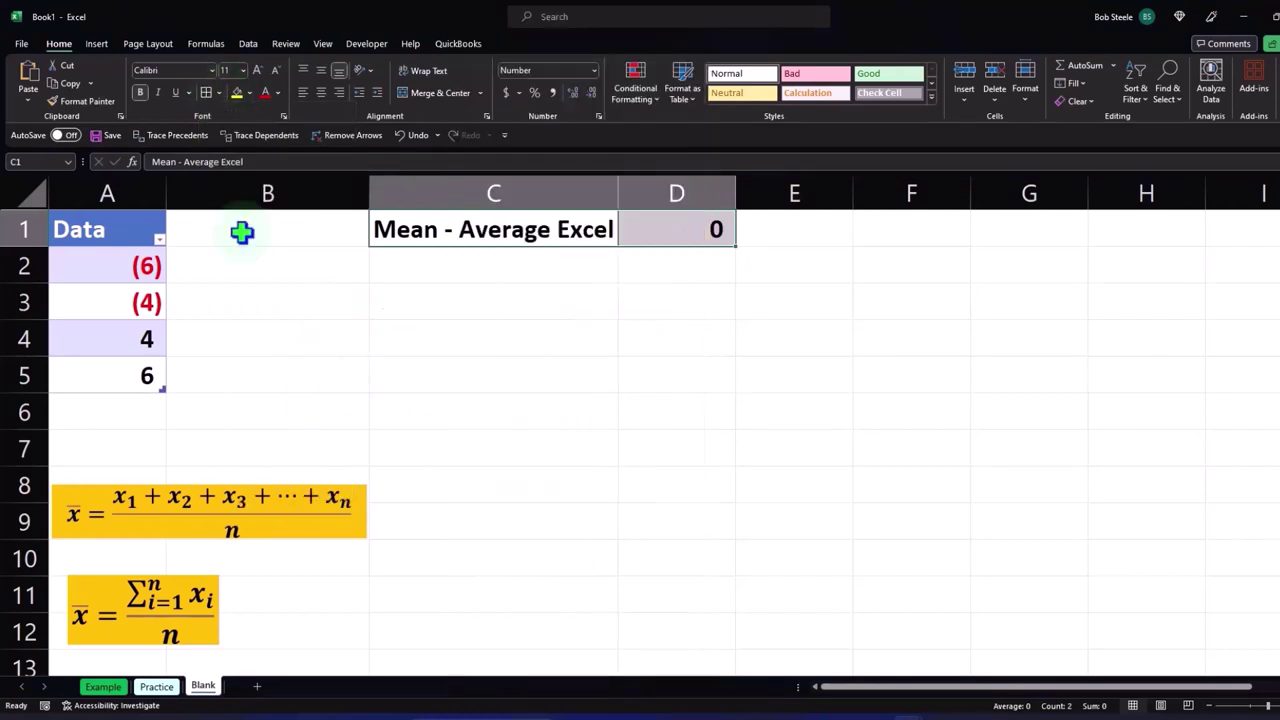
Fill C1:D1 with a light cyan custom colour
{"action": "left_click", "coordinate": [249, 93]}
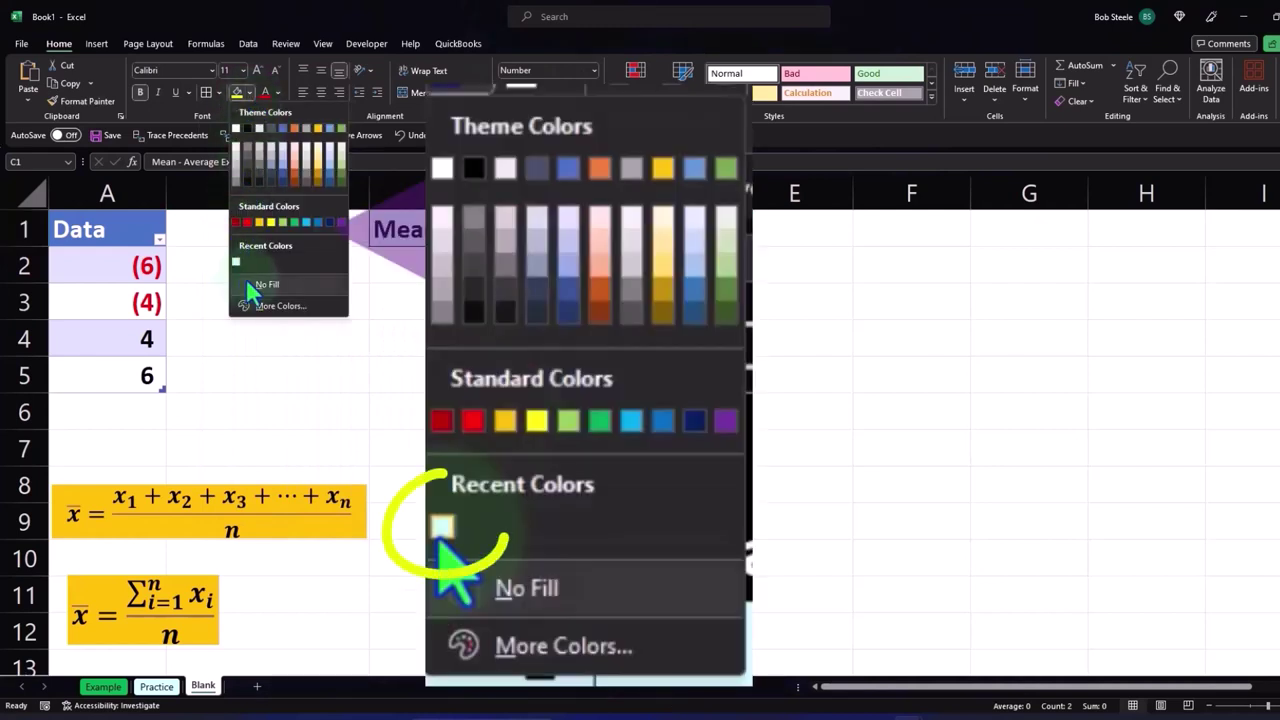
{"action": "left_click", "coordinate": [260, 308]}
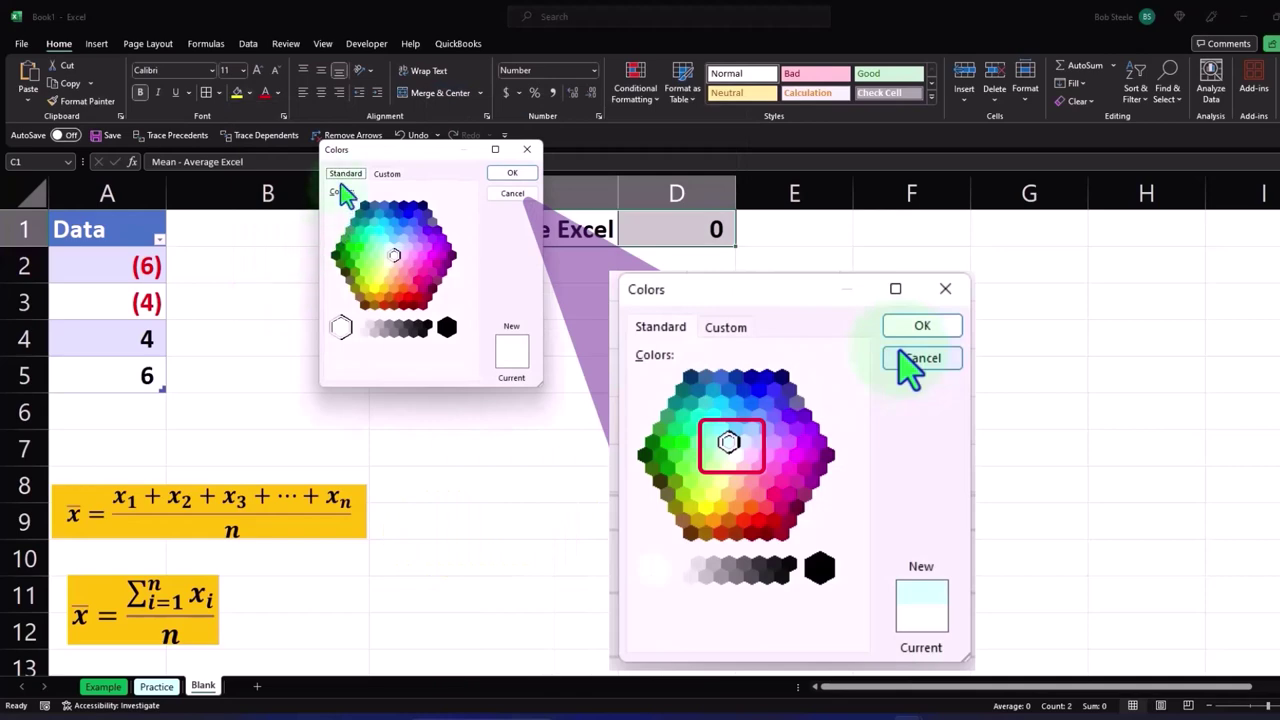
{"action": "left_click", "coordinate": [392, 250]}
{"action": "left_click", "coordinate": [503, 178]}
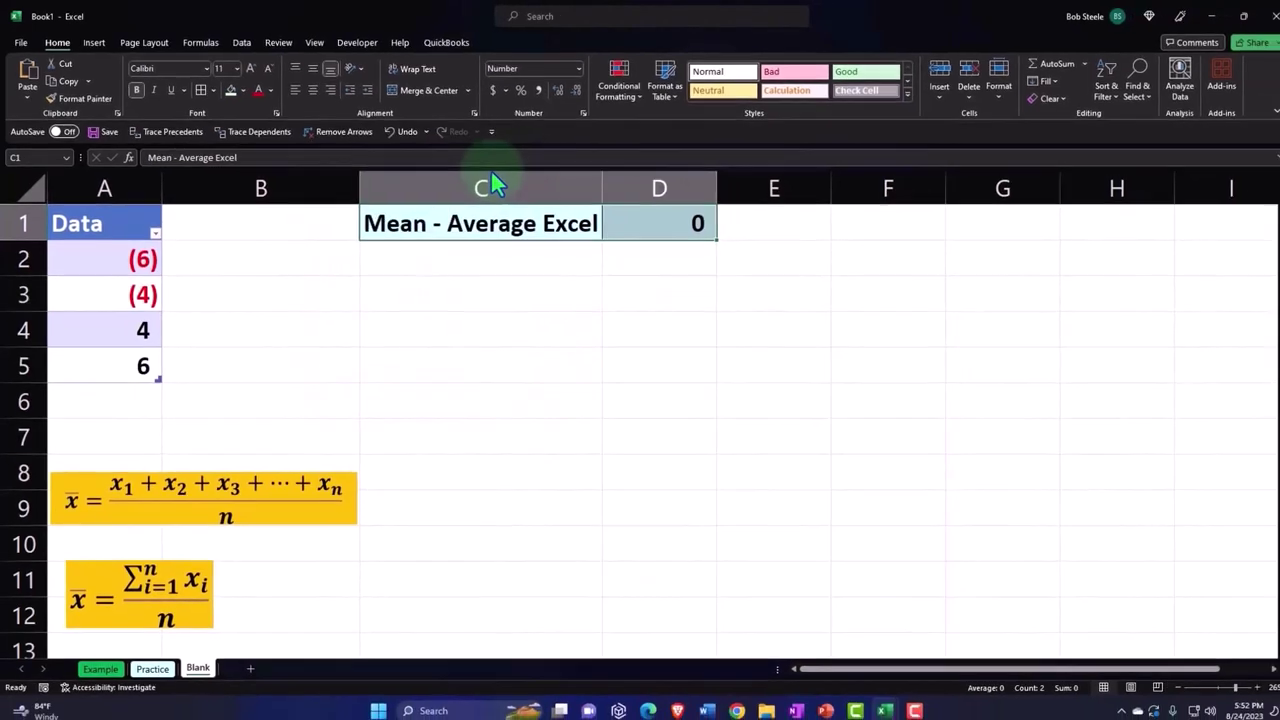
{"action": "left_click", "coordinate": [448, 277]}
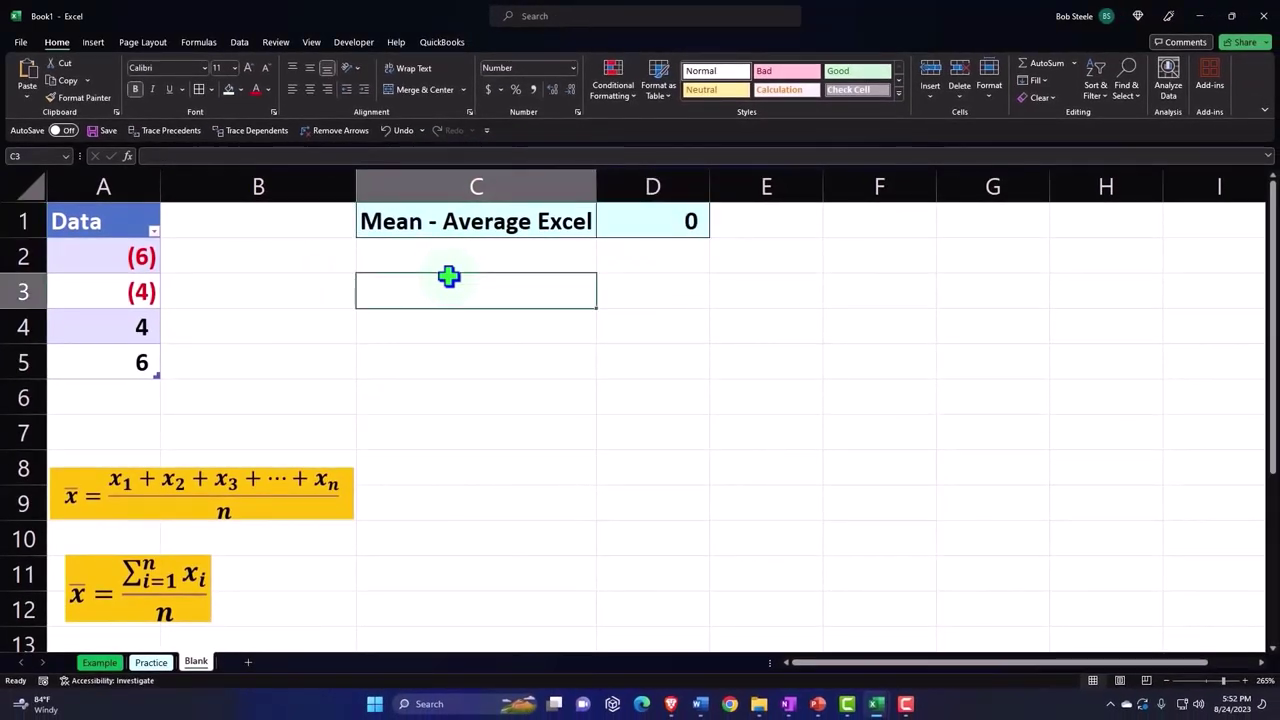
Type the heading 'Mean Manual Calculation:' in C3
{"action": "type", "text": "MeanMan"}
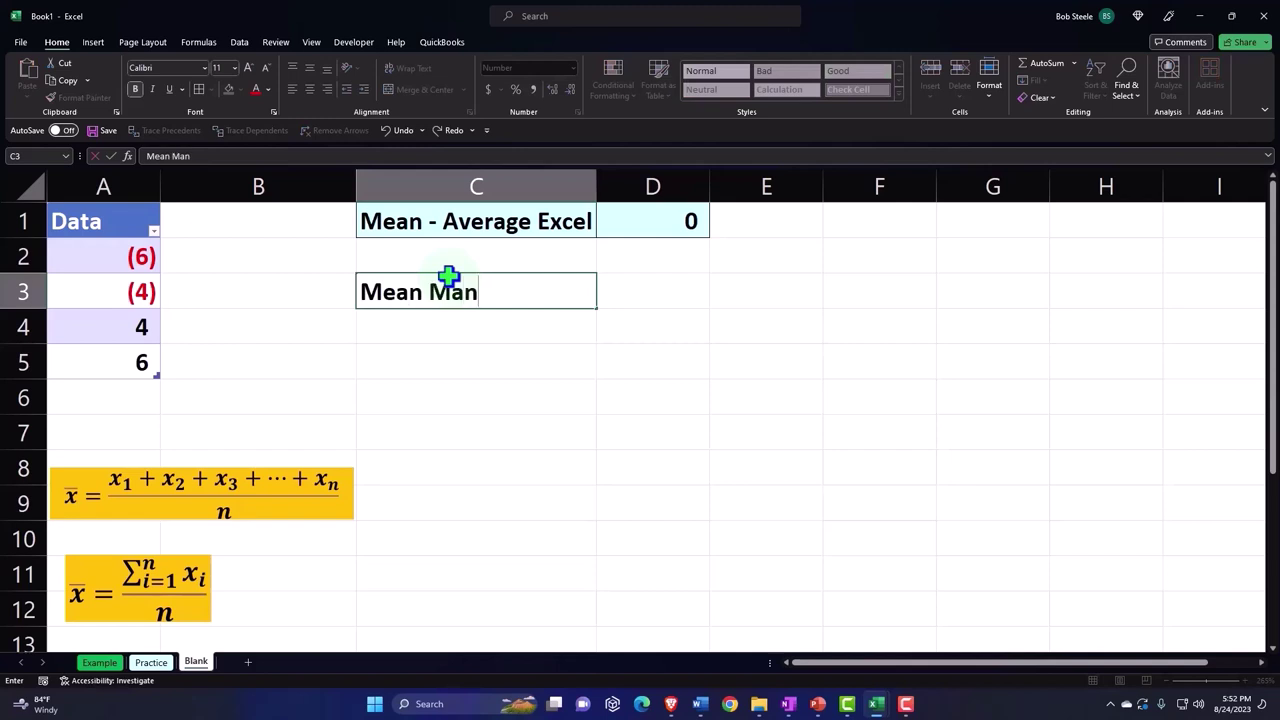
{"action": "type", "text": "uy"}
{"action": "key", "text": "BackSpace"}
{"action": "type", "text": "al Cl"}
{"action": "key", "text": "BackSpace"}
{"action": "type", "text": "al"}
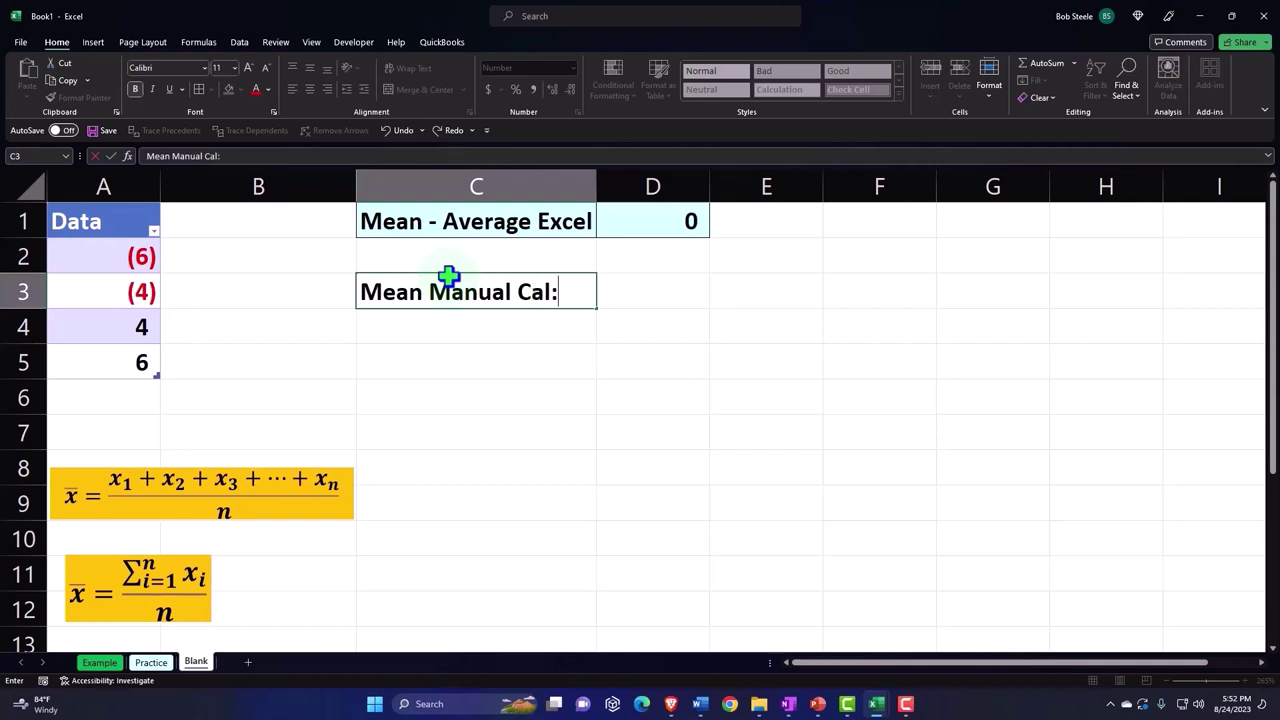
{"action": "type", "text": "cula"}
{"action": "type", "text": "tion"}
{"action": "key", "text": "Return"}
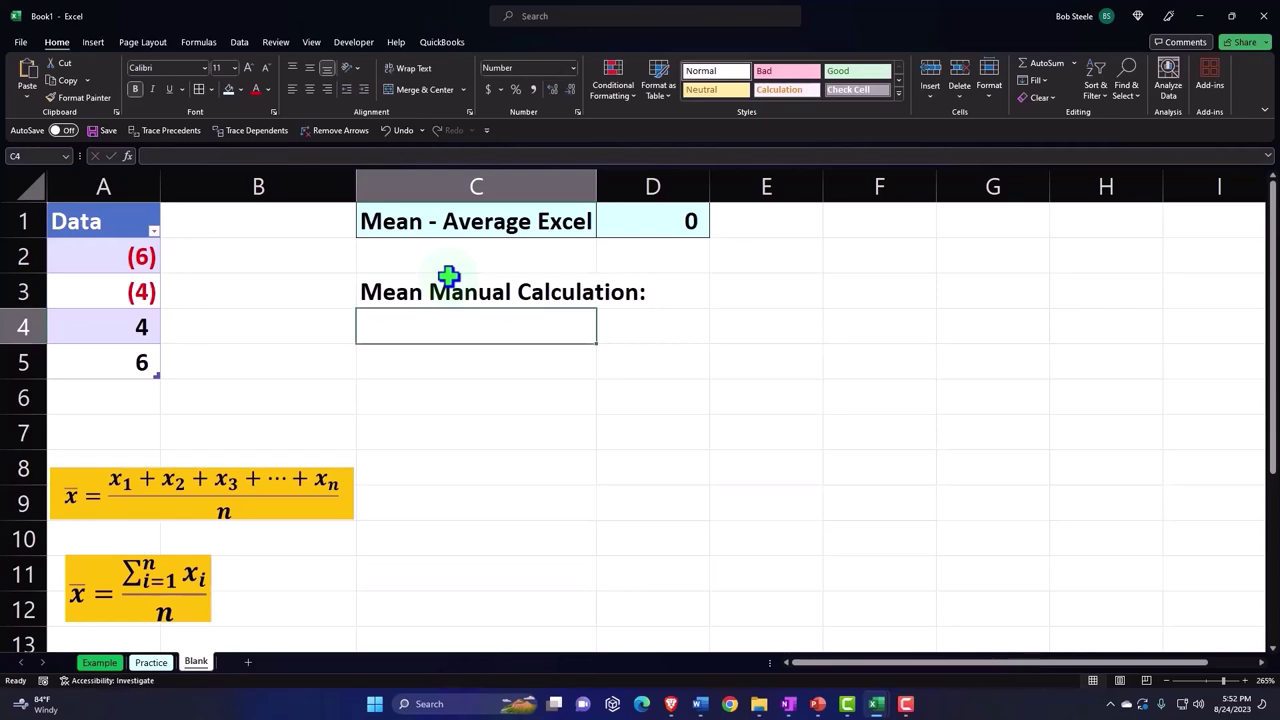
Give C3:D3 a black fill with white font colour
{"action": "left_click_drag", "start_coordinate": [452, 289], "coordinate": [607, 284]}
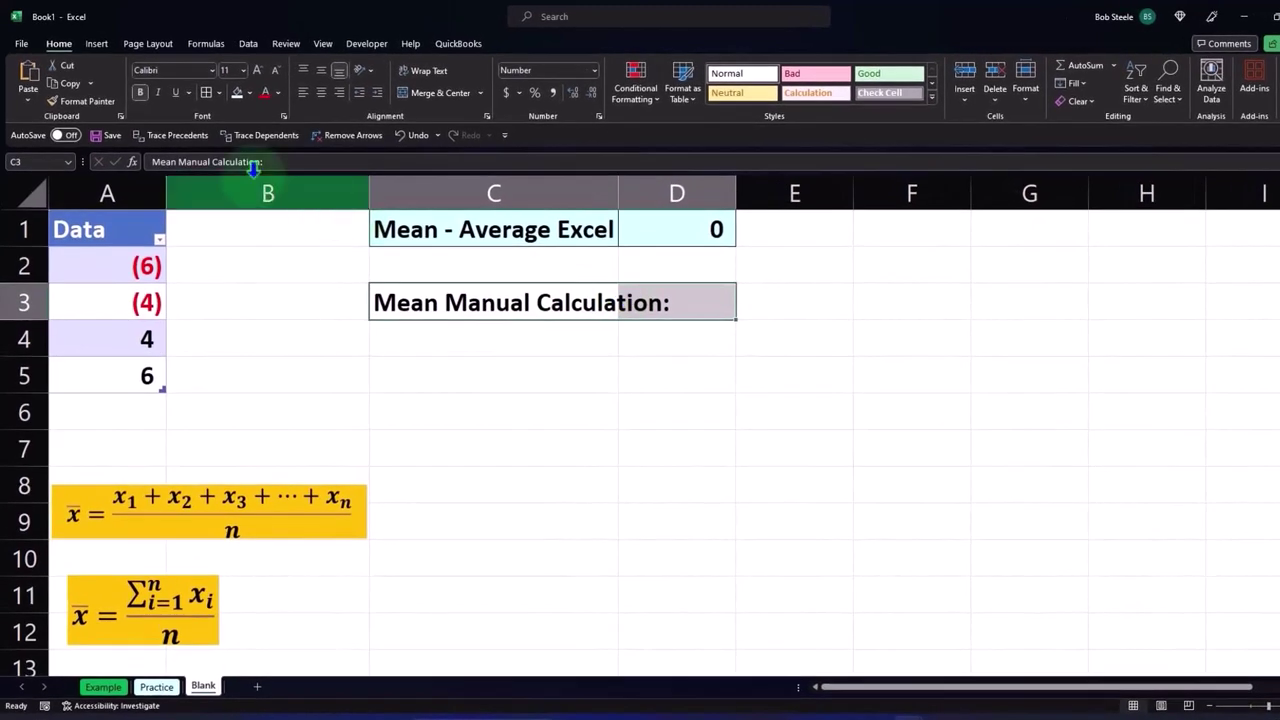
{"action": "left_click", "coordinate": [249, 92]}
{"action": "left_click", "coordinate": [248, 126]}
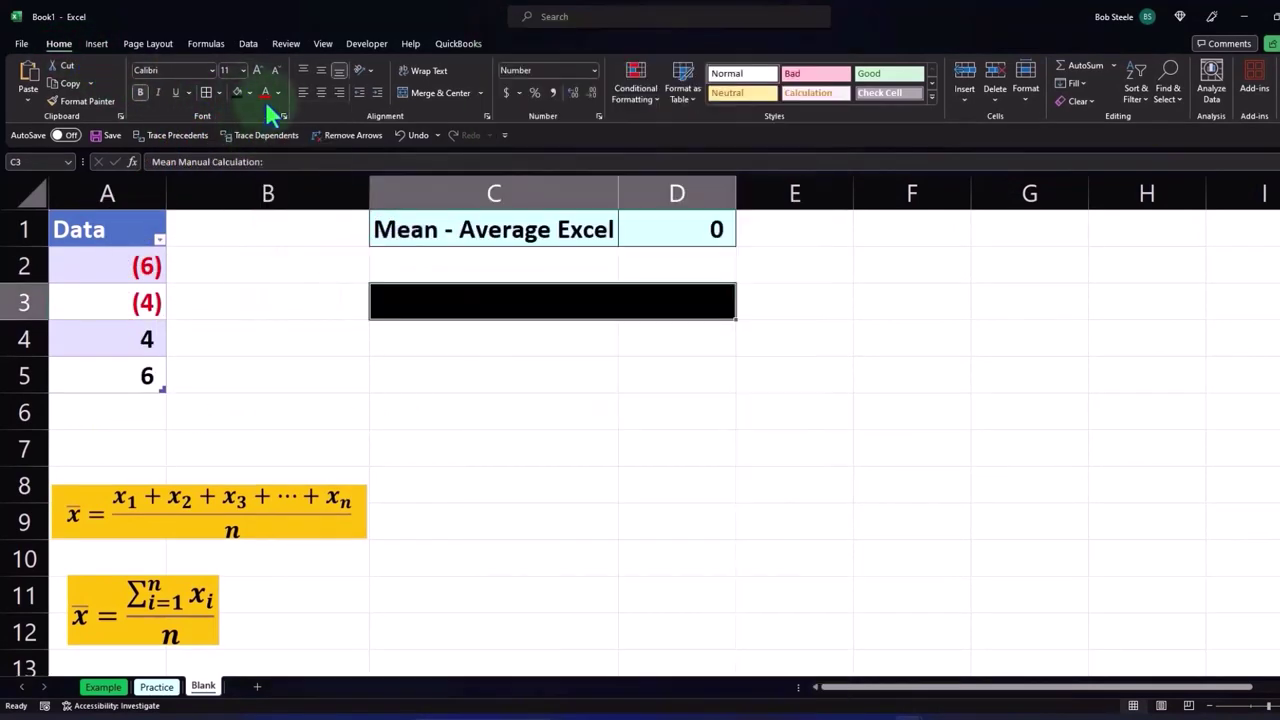
{"action": "left_click", "coordinate": [276, 90]}
{"action": "left_click", "coordinate": [264, 150]}
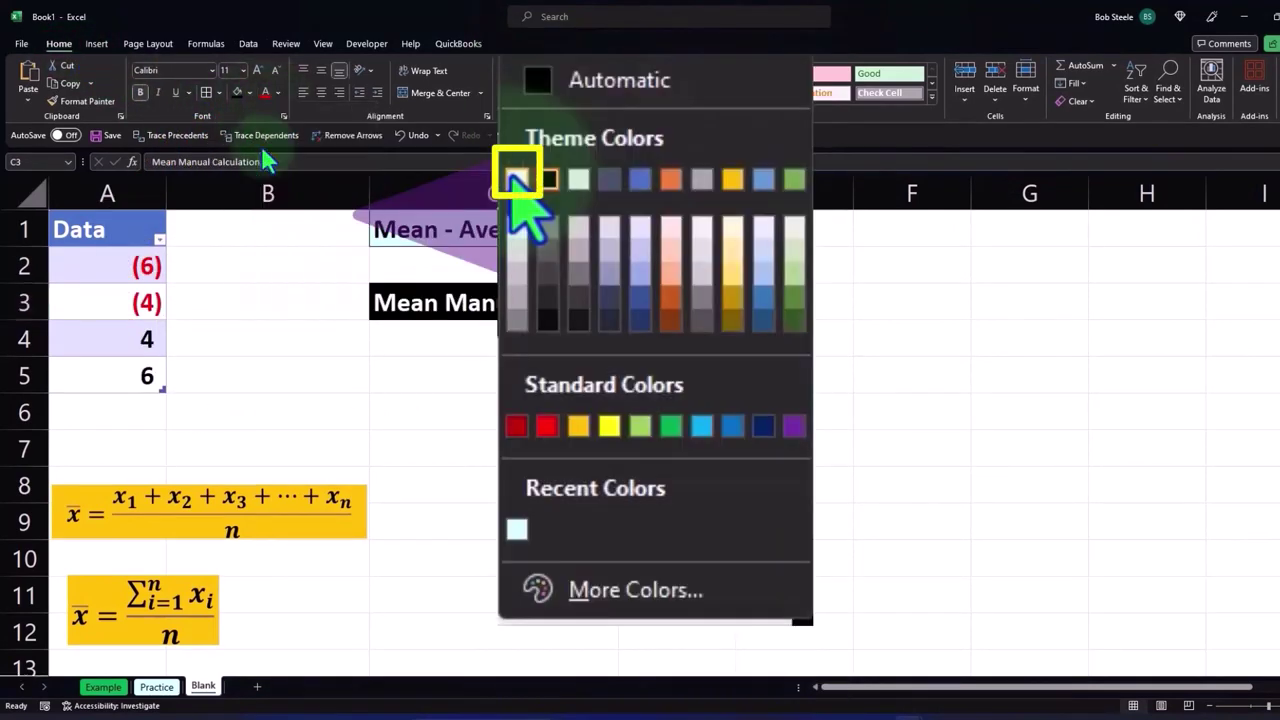
{"action": "left_click", "coordinate": [424, 335]}
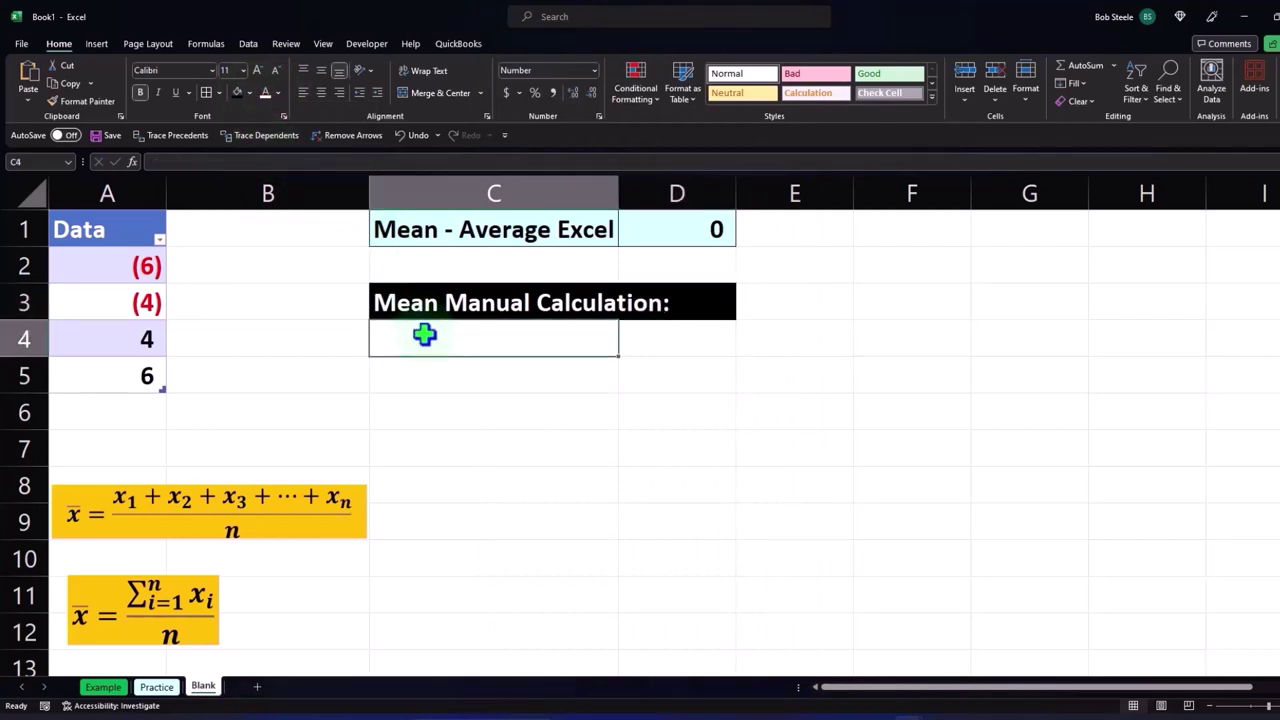
Label C4 'Sum of data (x)' and sum the Data column in D4, showing 0
{"action": "type", "text": "Sum o"}
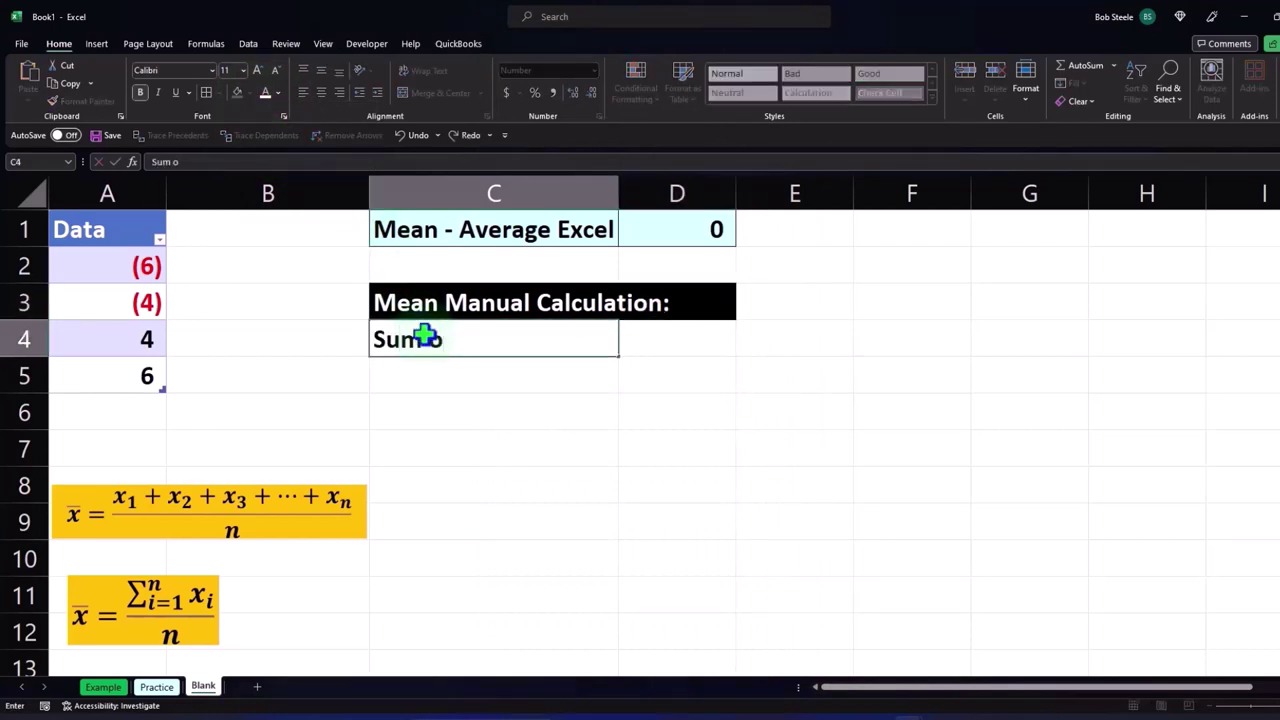
{"action": "type", "text": "f data ("}
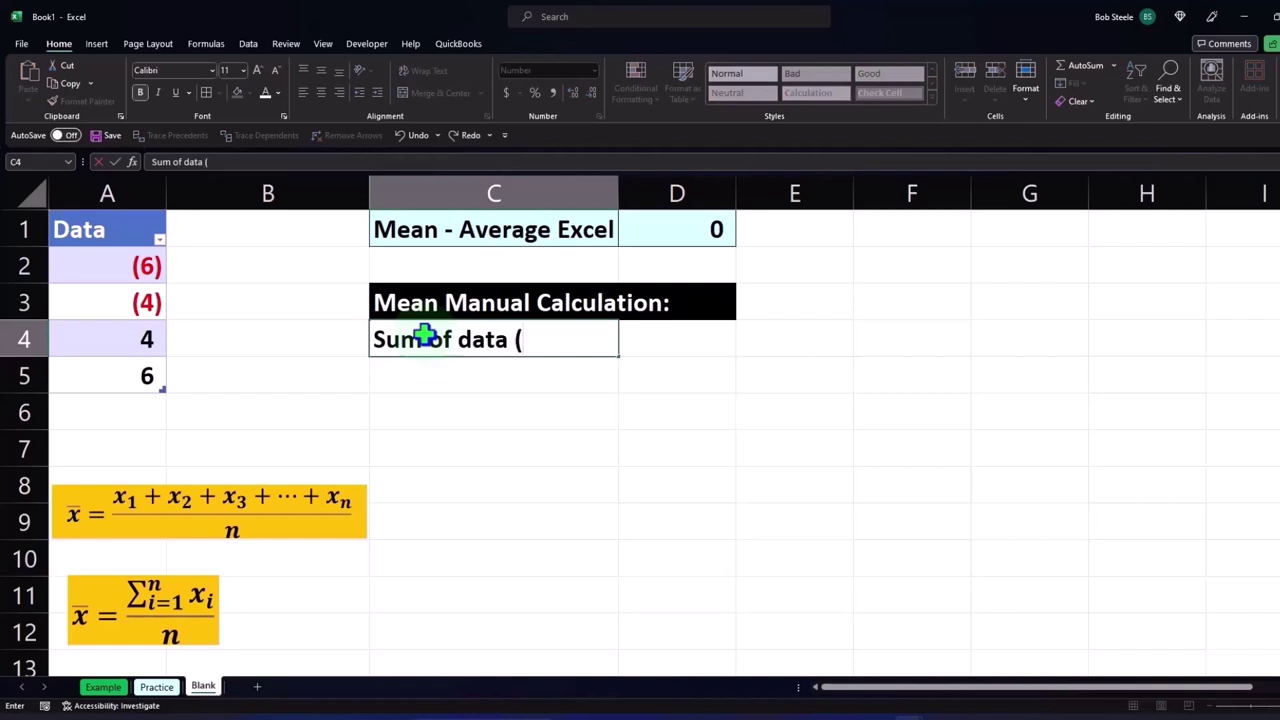
{"action": "type", "text": "x)"}
{"action": "key", "text": "Tab"}
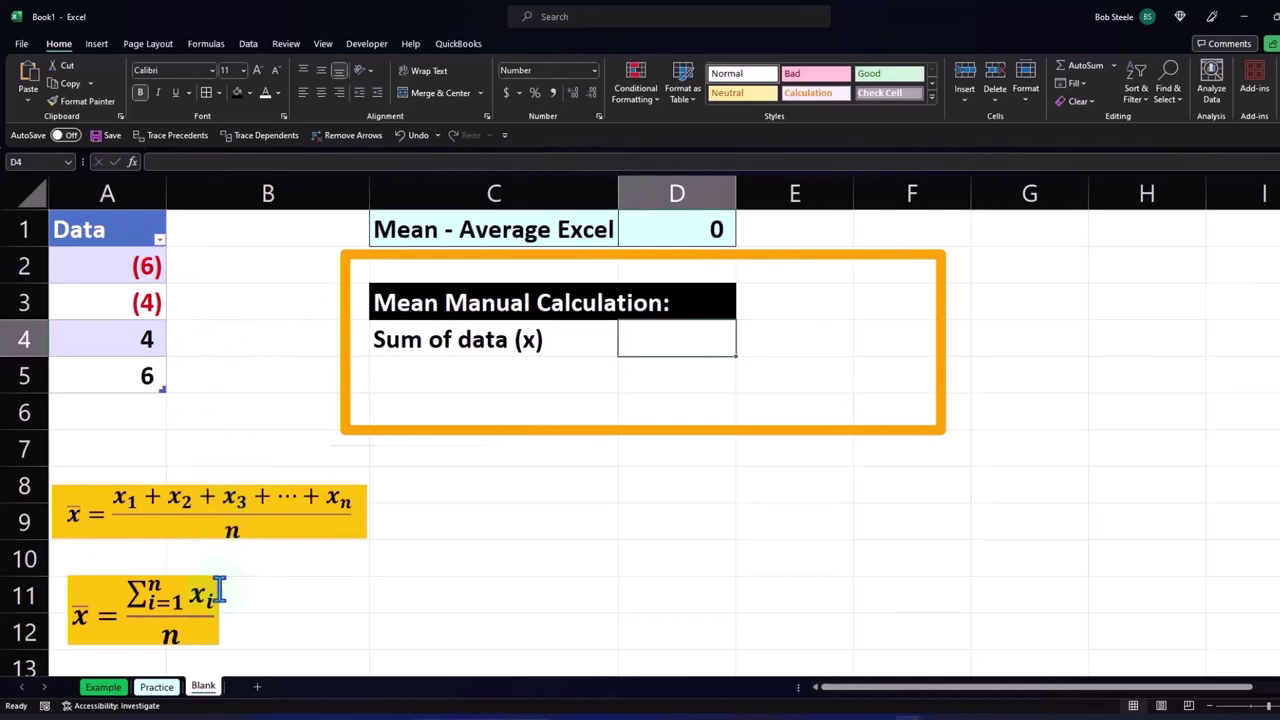
{"action": "type", "text": "="}
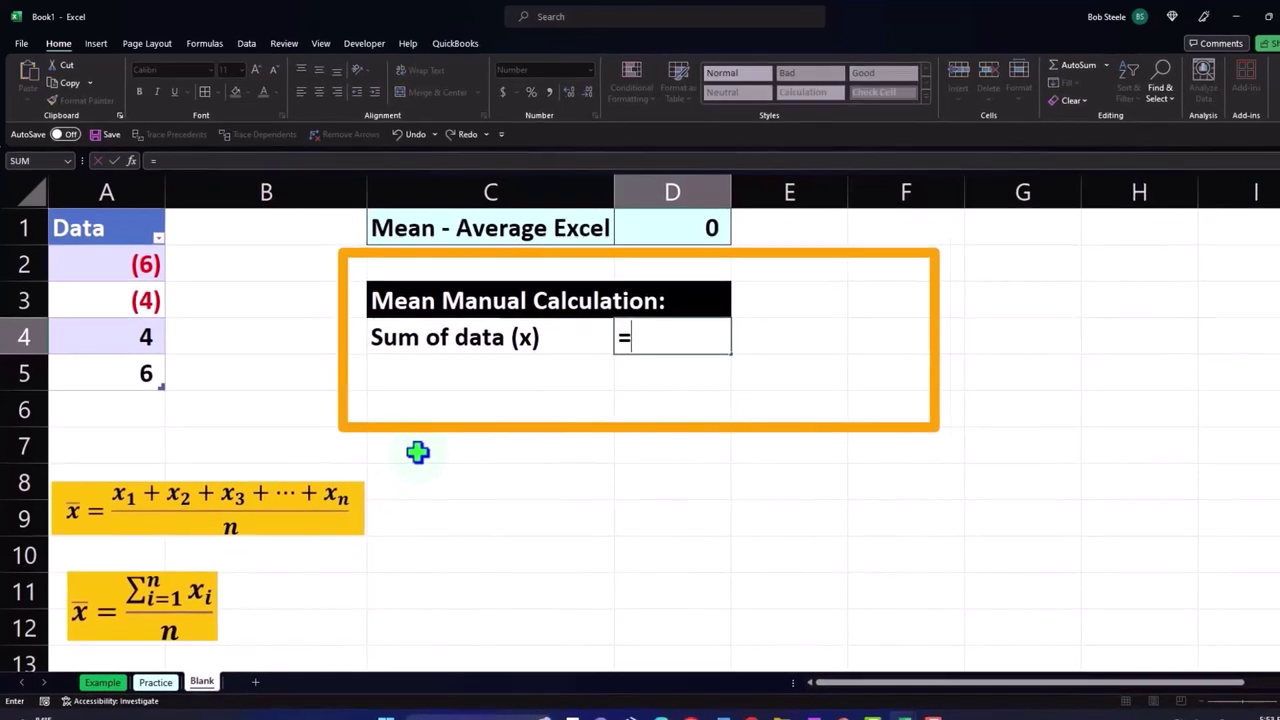
{"action": "type", "text": "sum"}
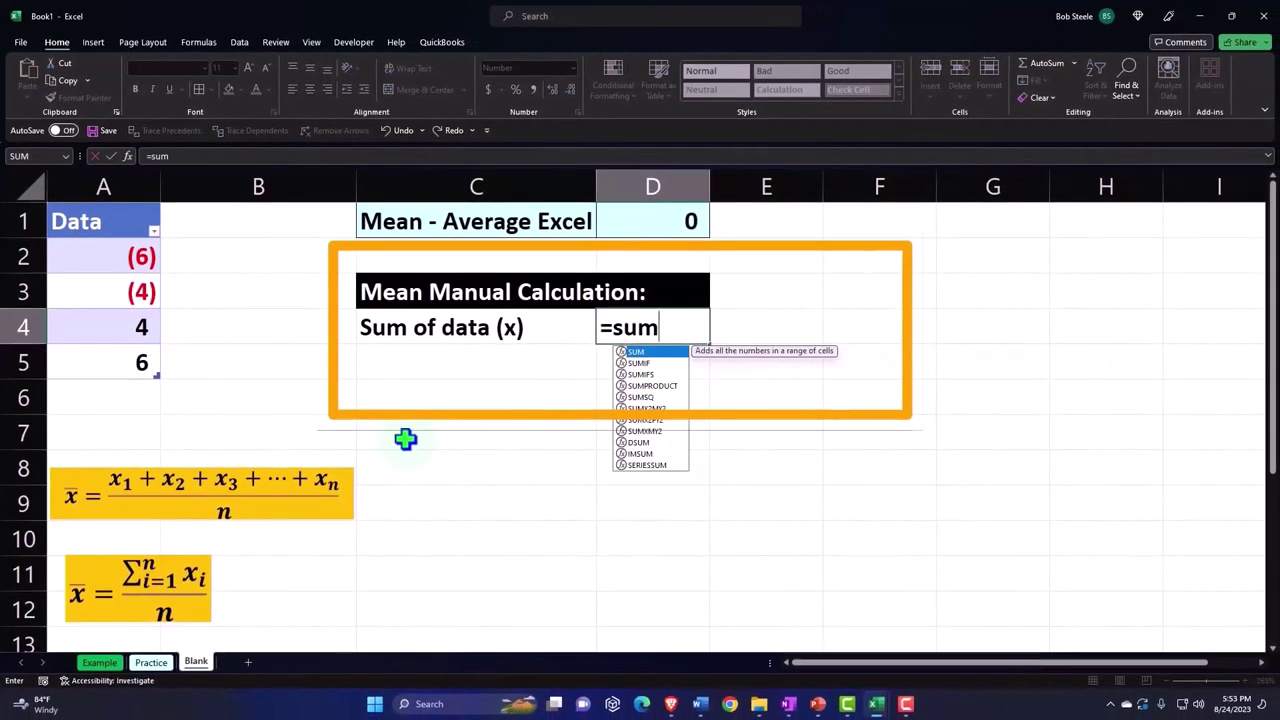
{"action": "type", "text": "("}
{"action": "key", "text": "Left"}
{"action": "key", "text": "Left"}
{"action": "key", "text": "Left"}
{"action": "key", "text": "Up"}
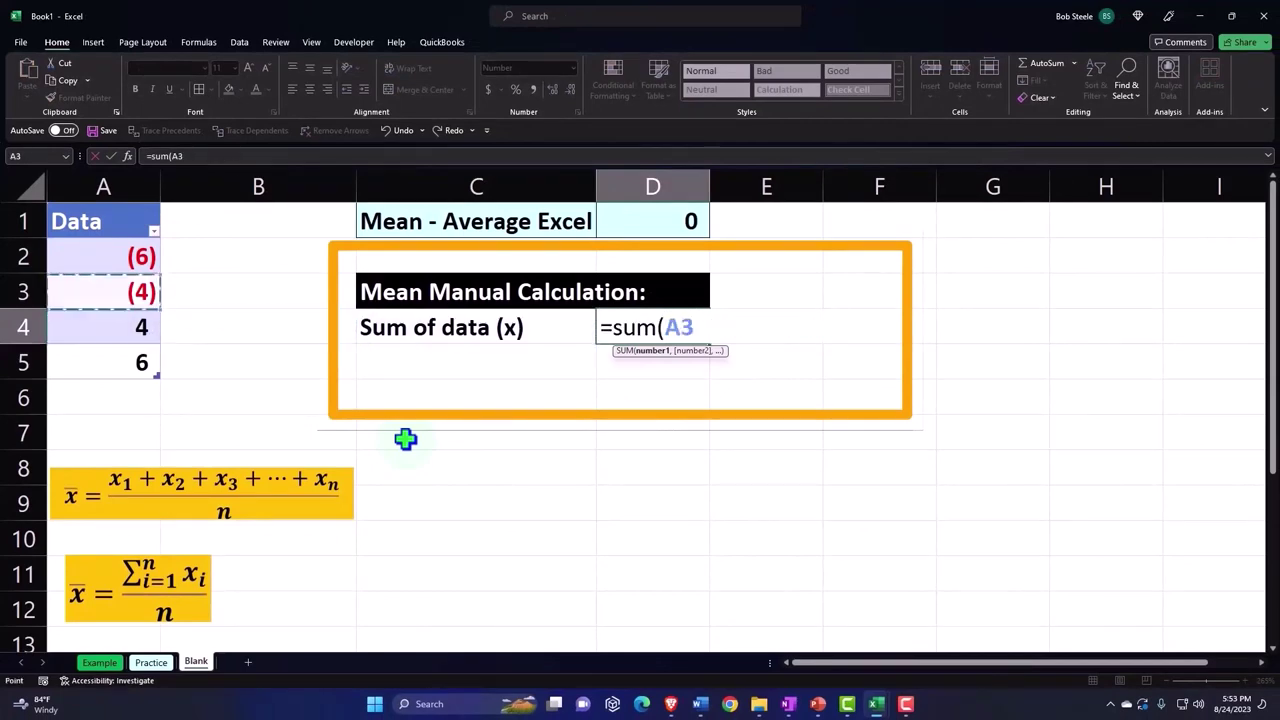
{"action": "key", "text": "Up"}
{"action": "key", "text": "shift+Down"}
{"action": "key", "text": "shift+Down"}
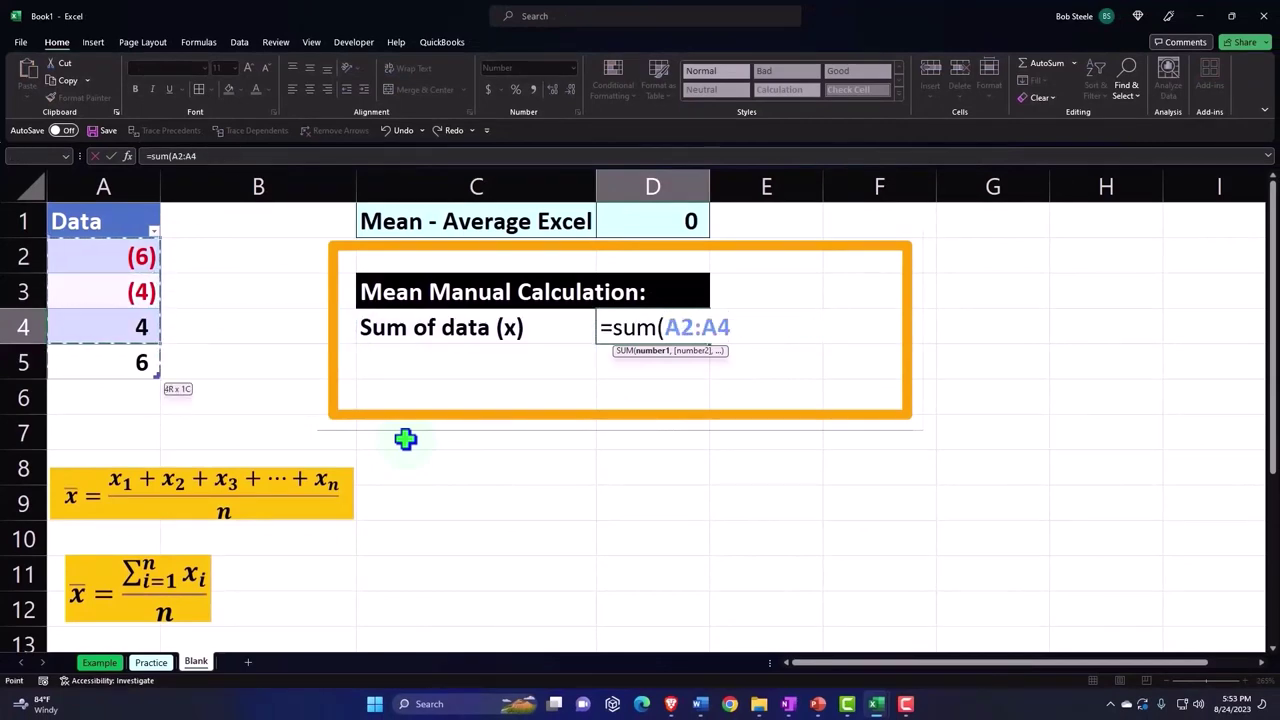
{"action": "key", "text": "shift+Down"}
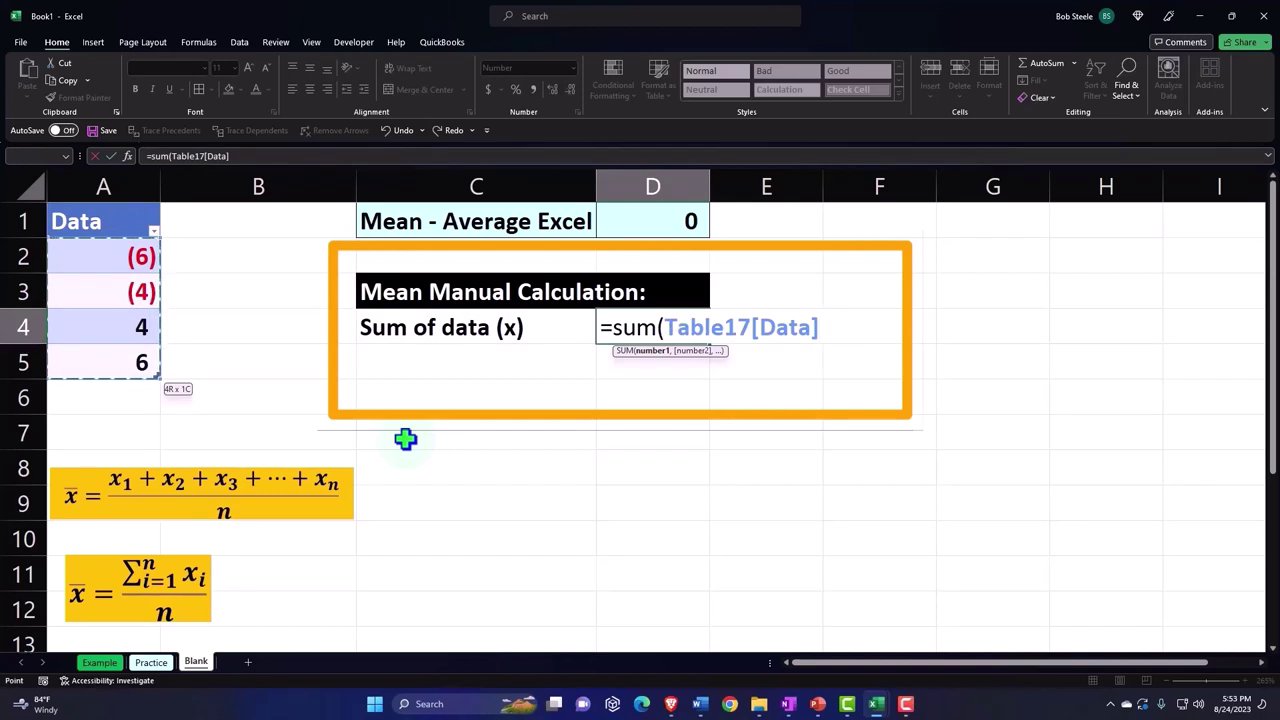
{"action": "key", "text": "Return"}
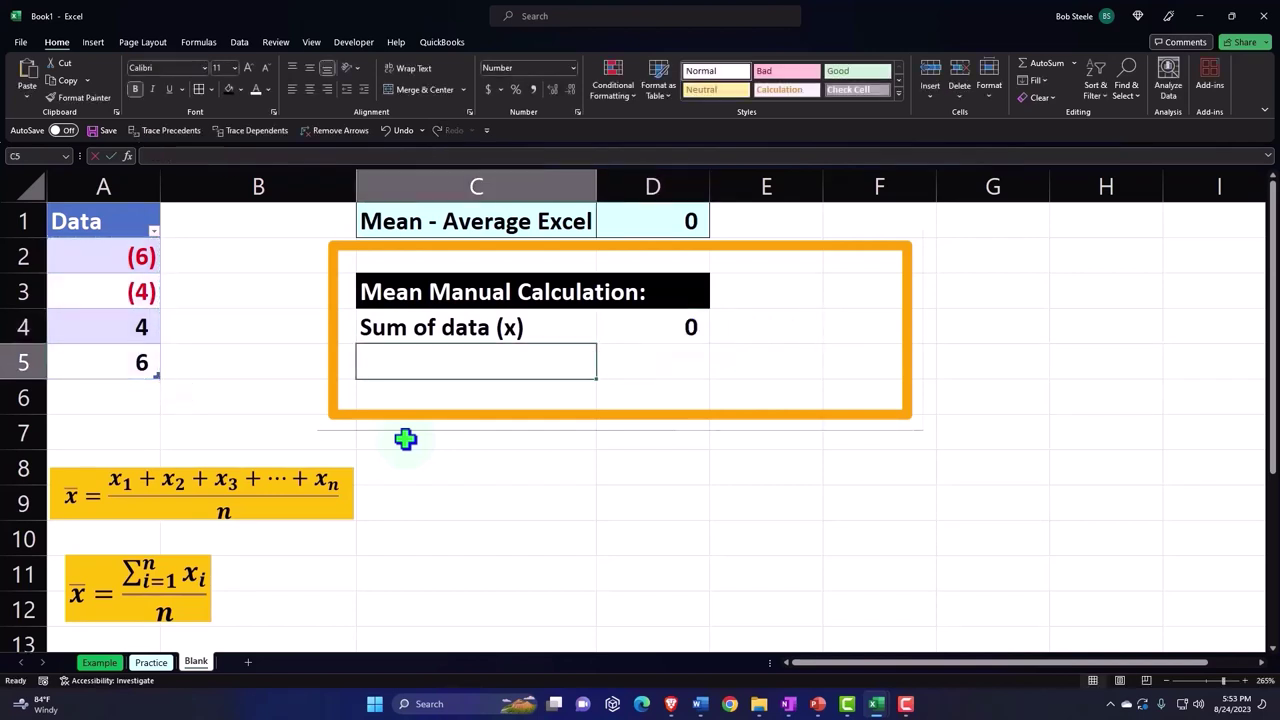
{"action": "key", "text": "alt"}
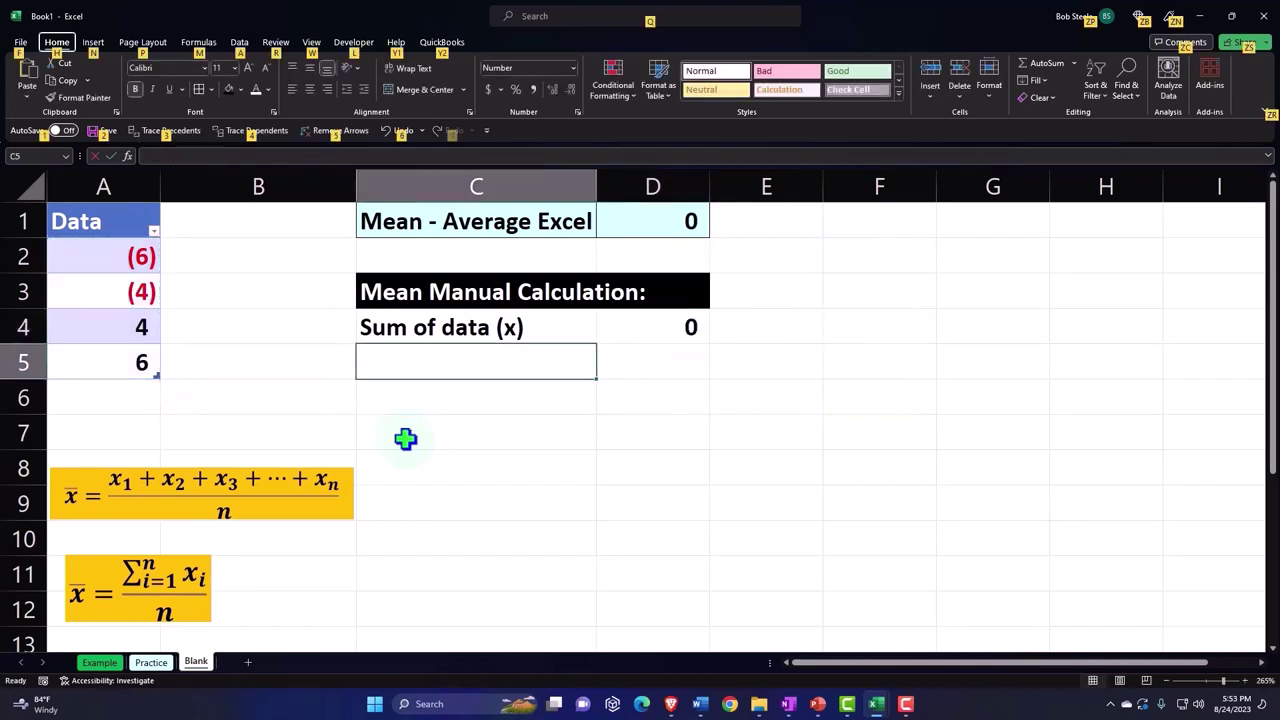
Enter the label '/ count (n)' in C5
{"action": "left_click", "coordinate": [373, 368]}
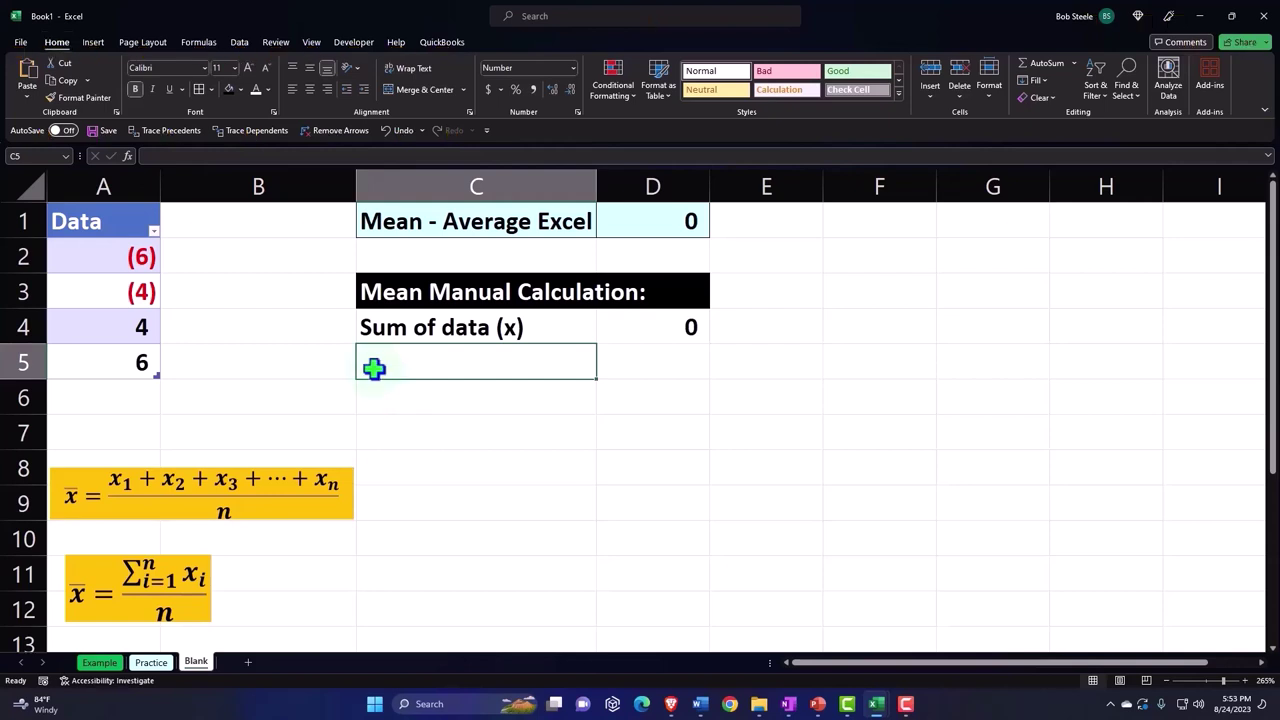
{"action": "type", "text": "'/"}
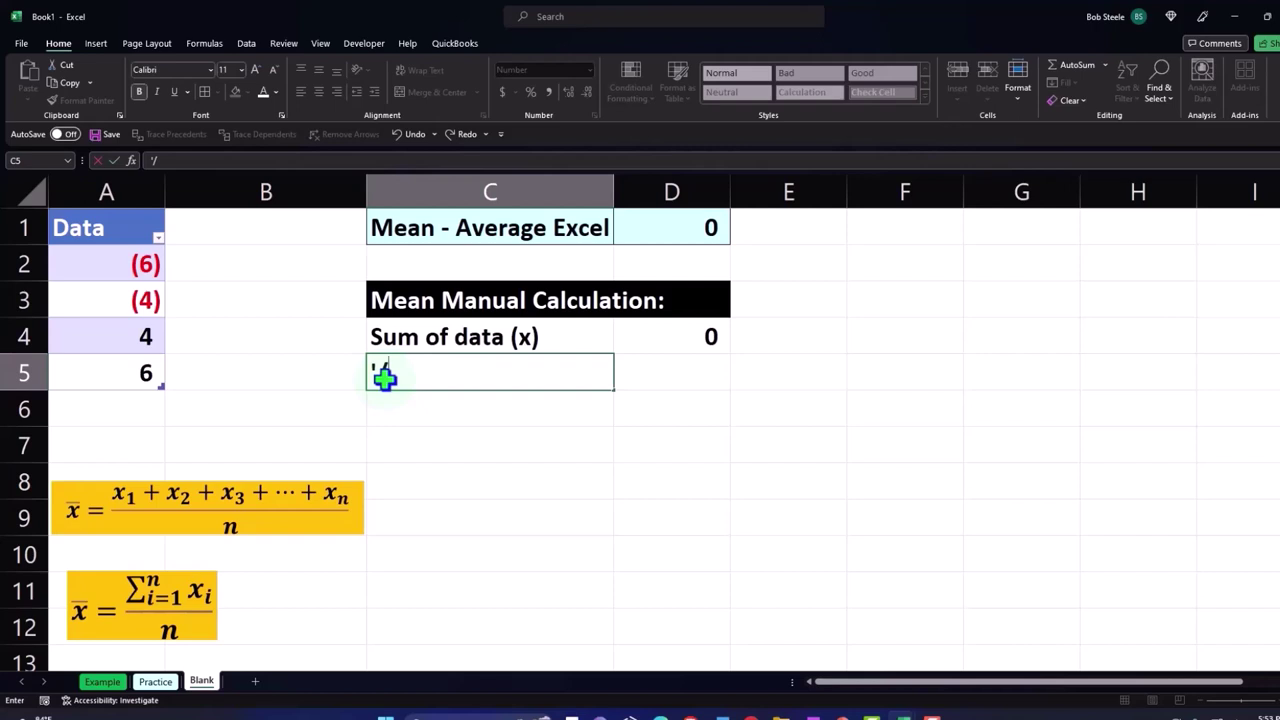
{"action": "type", "text": " cou"}
{"action": "type", "text": "nt ("}
{"action": "type", "text": "n"}
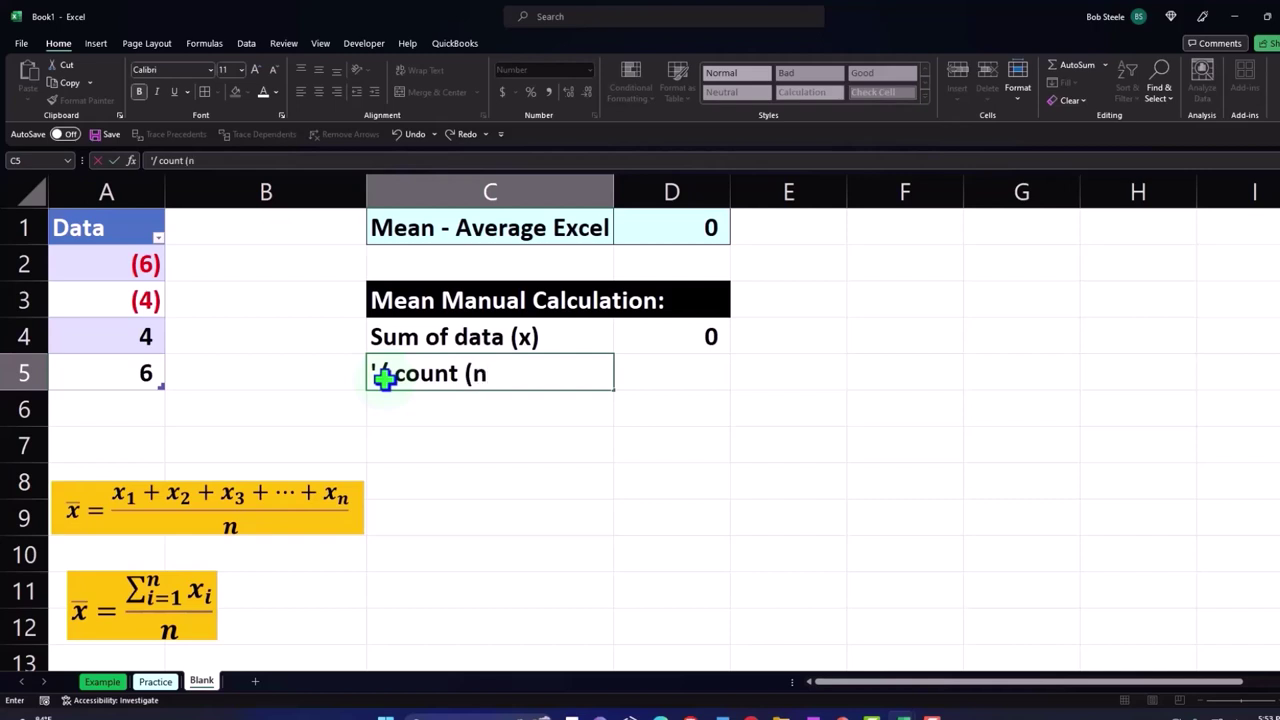
{"action": "type", "text": ")"}
{"action": "key", "text": "Return"}
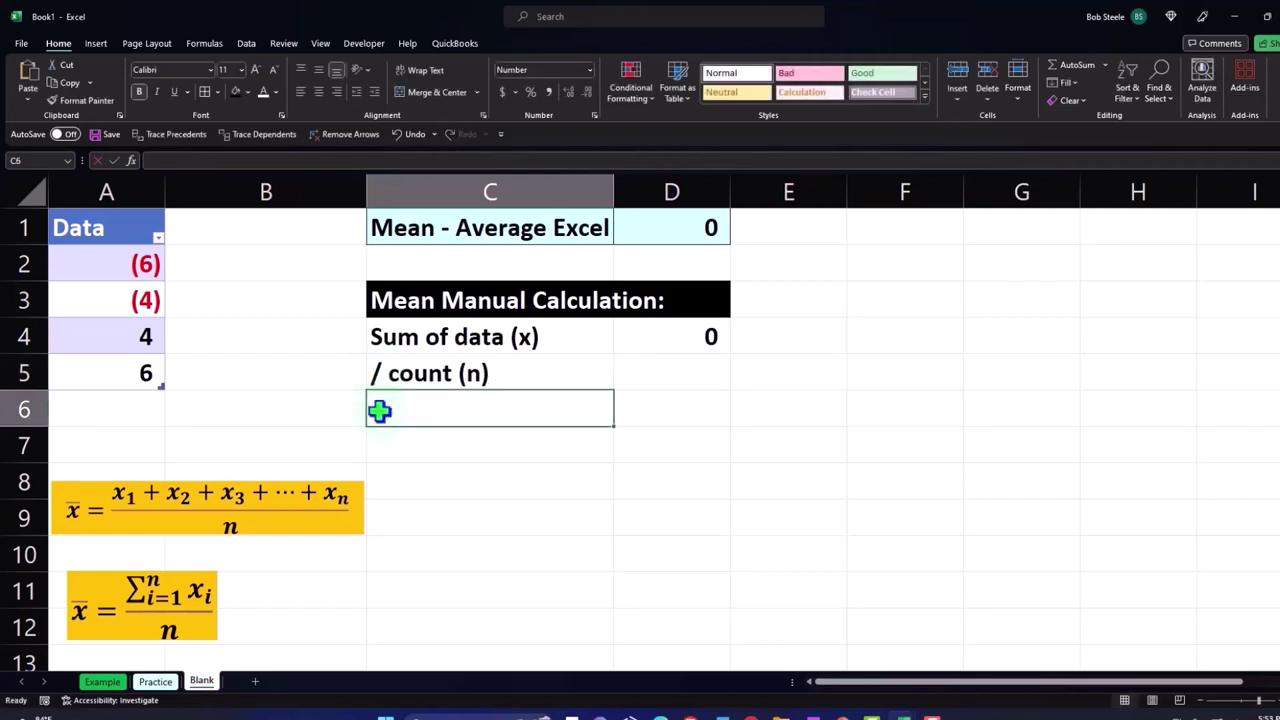
{"action": "double_click", "coordinate": [382, 372]}
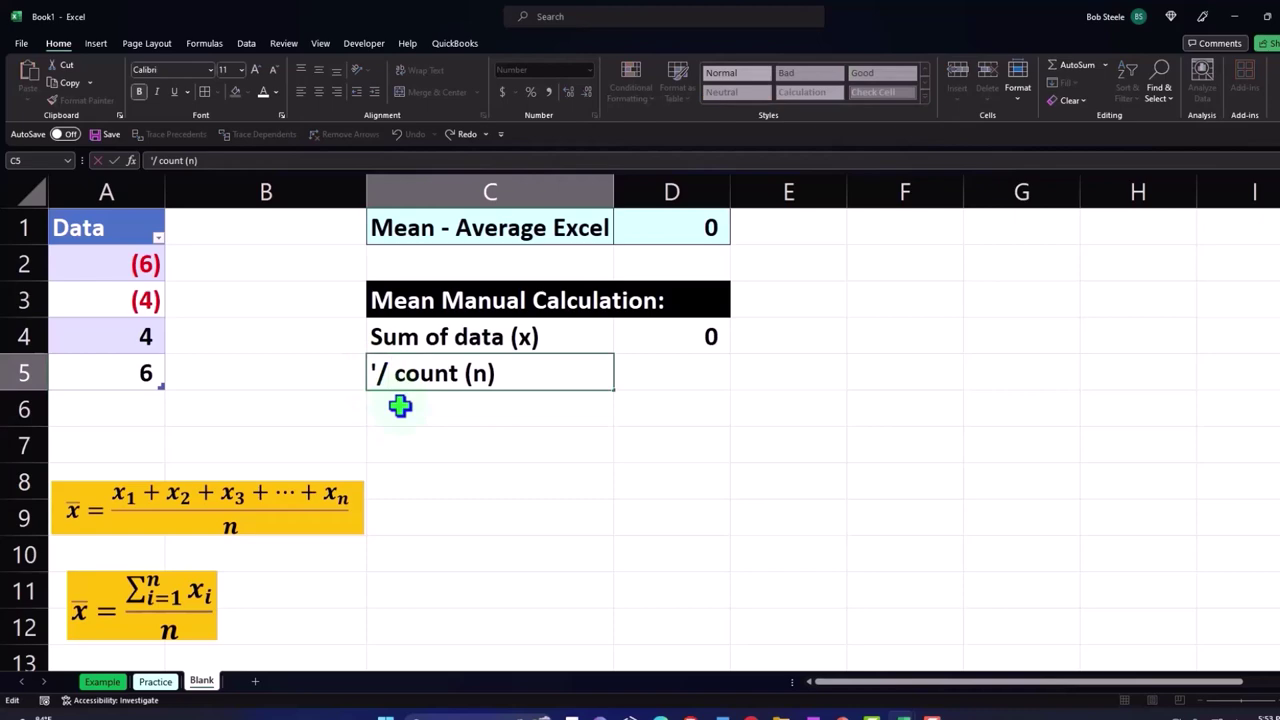
{"action": "key", "text": "Return"}
Enter =COUNT(Table17[Data]) in D5, showing 4, and underline it
{"action": "key", "text": "Up"}
{"action": "key", "text": "Right"}
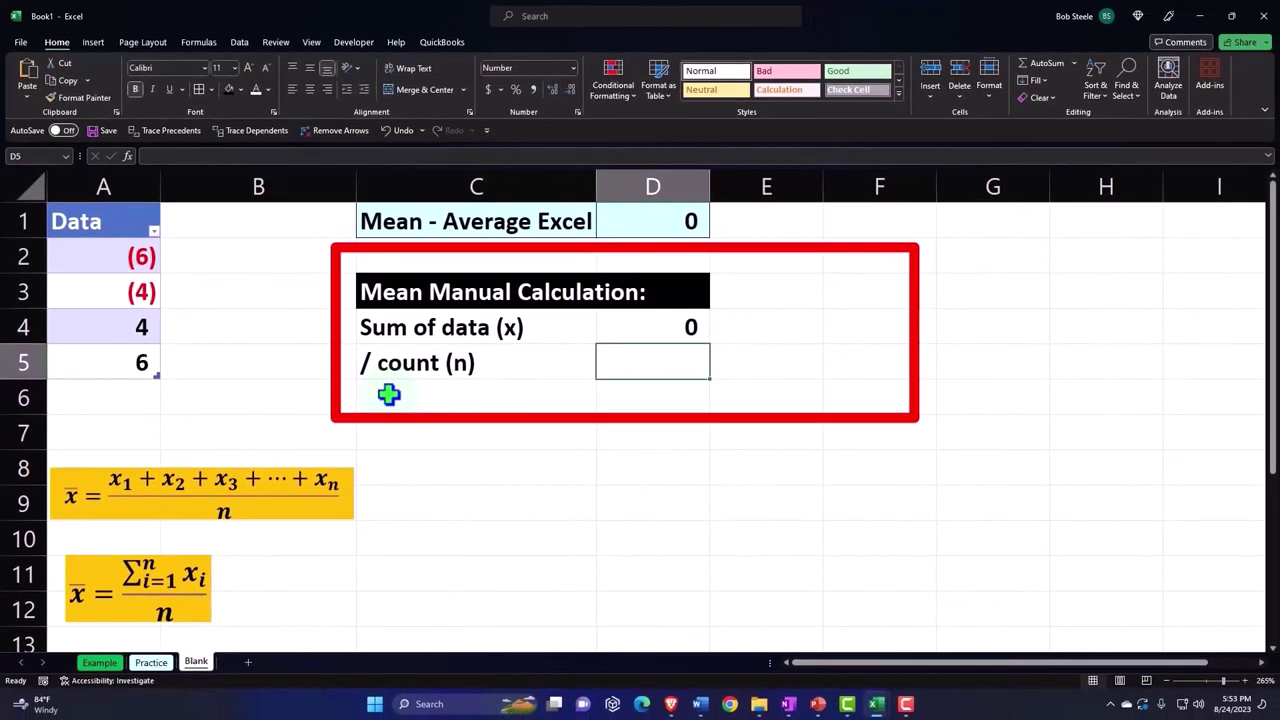
{"action": "type", "text": "="}
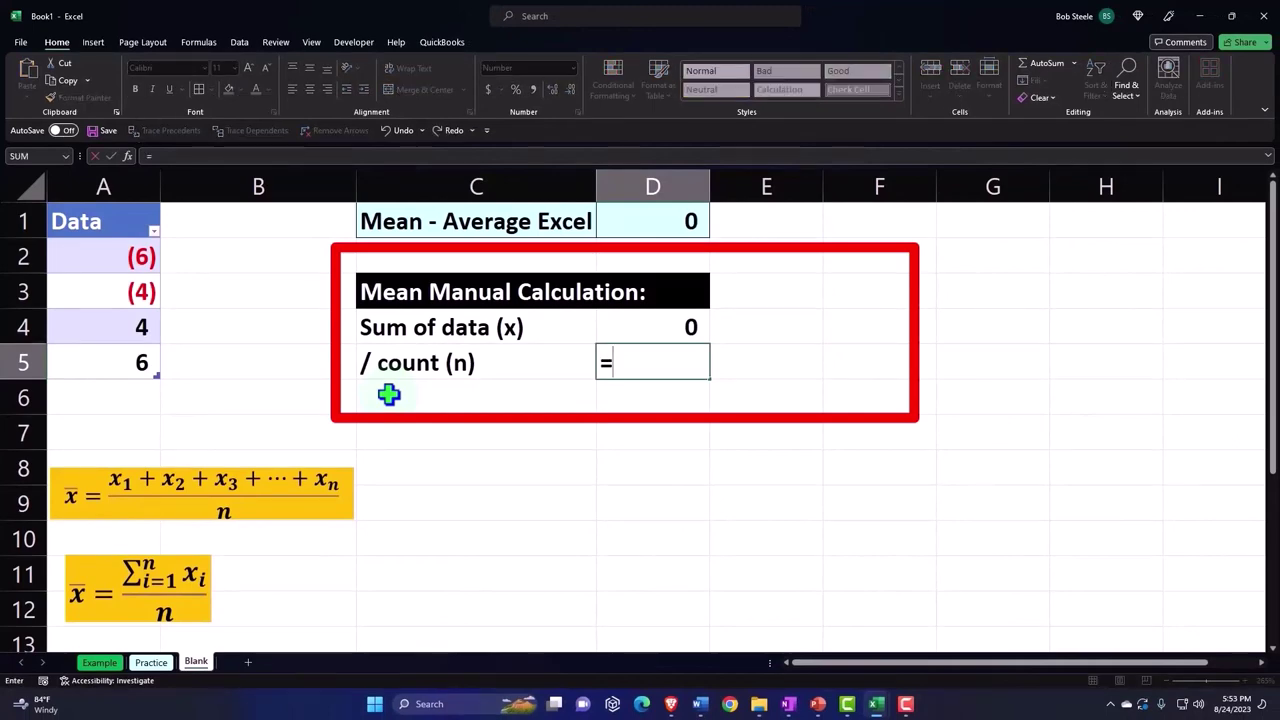
{"action": "type", "text": "count"}
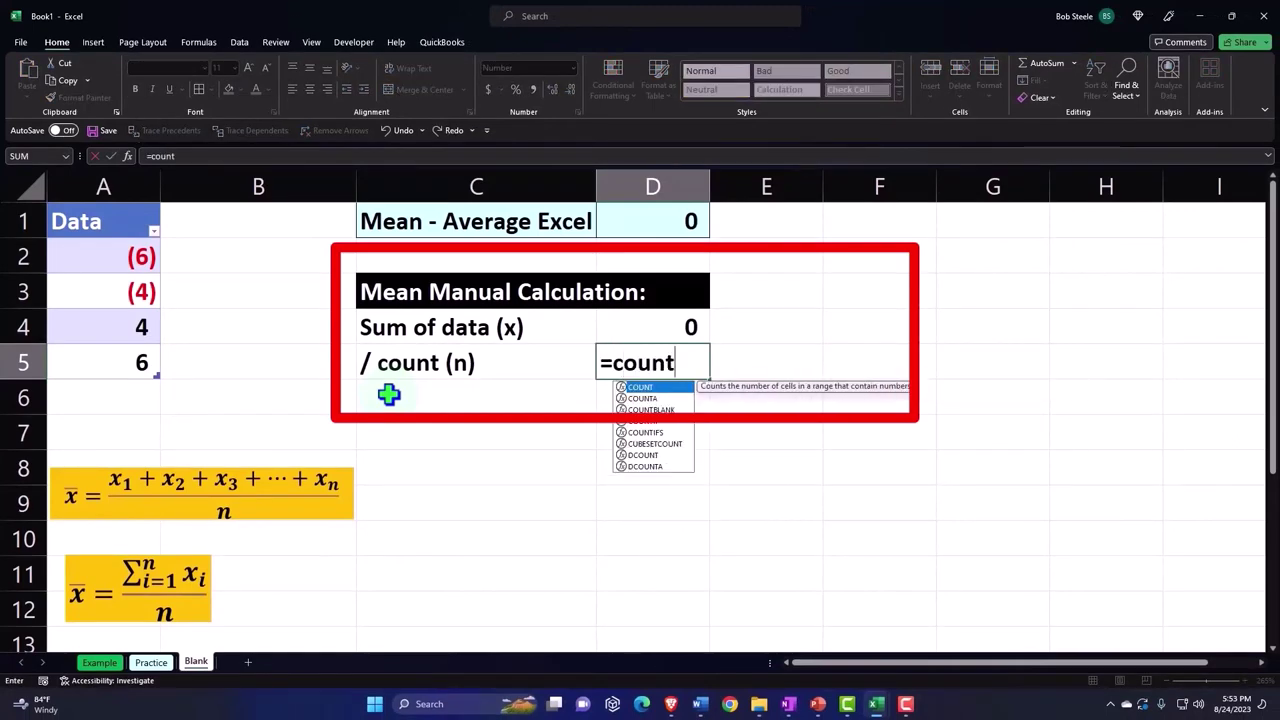
{"action": "type", "text": "("}
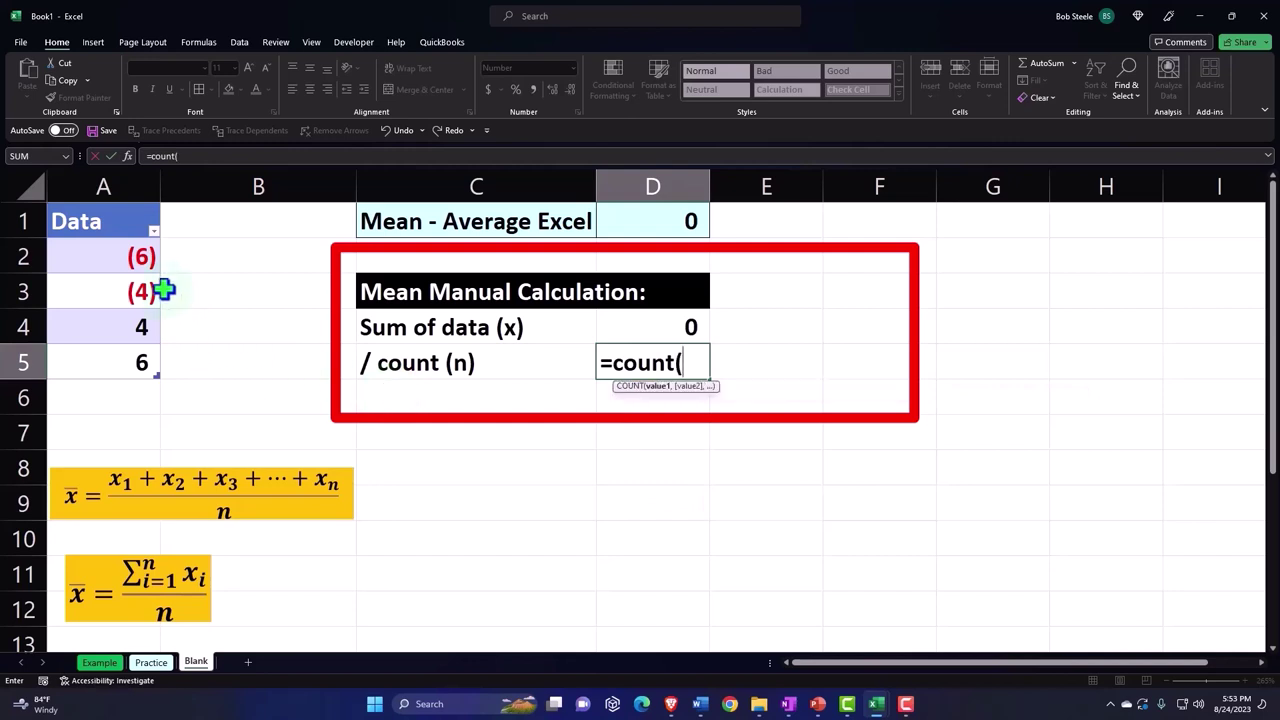
{"action": "left_click", "coordinate": [105, 195]}
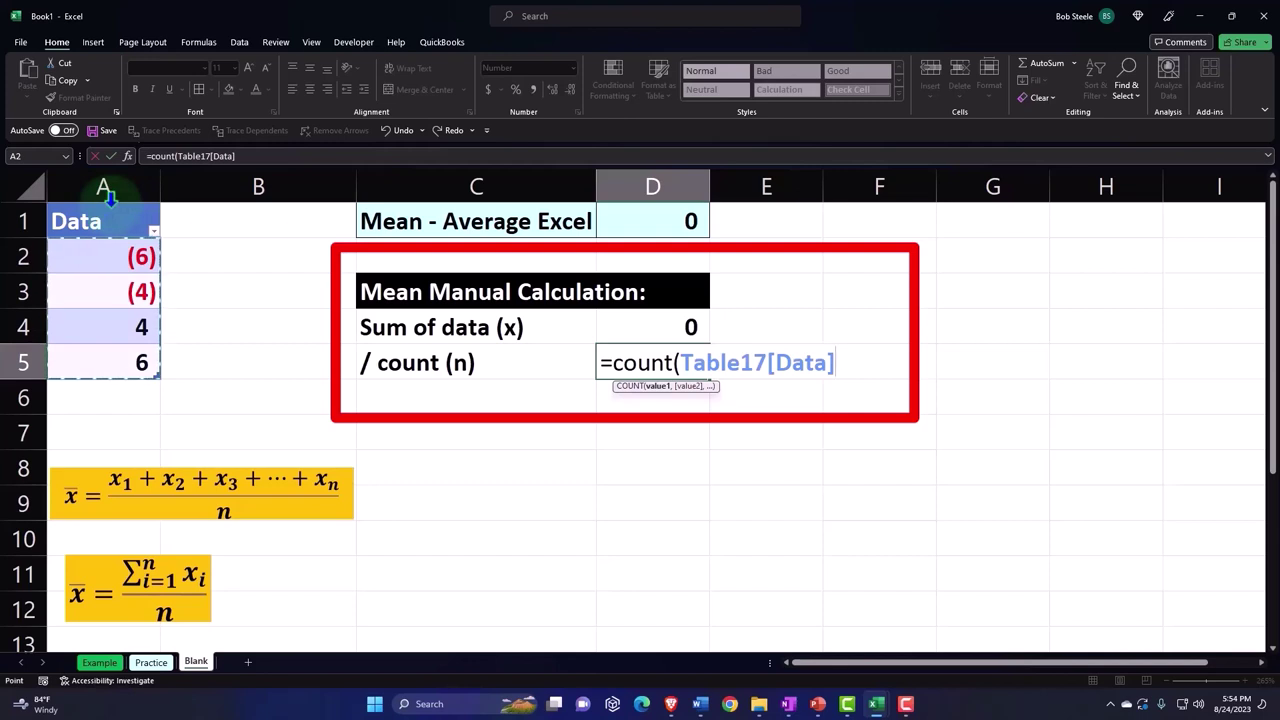
{"action": "key", "text": "Return"}
{"action": "key", "text": "Up"}
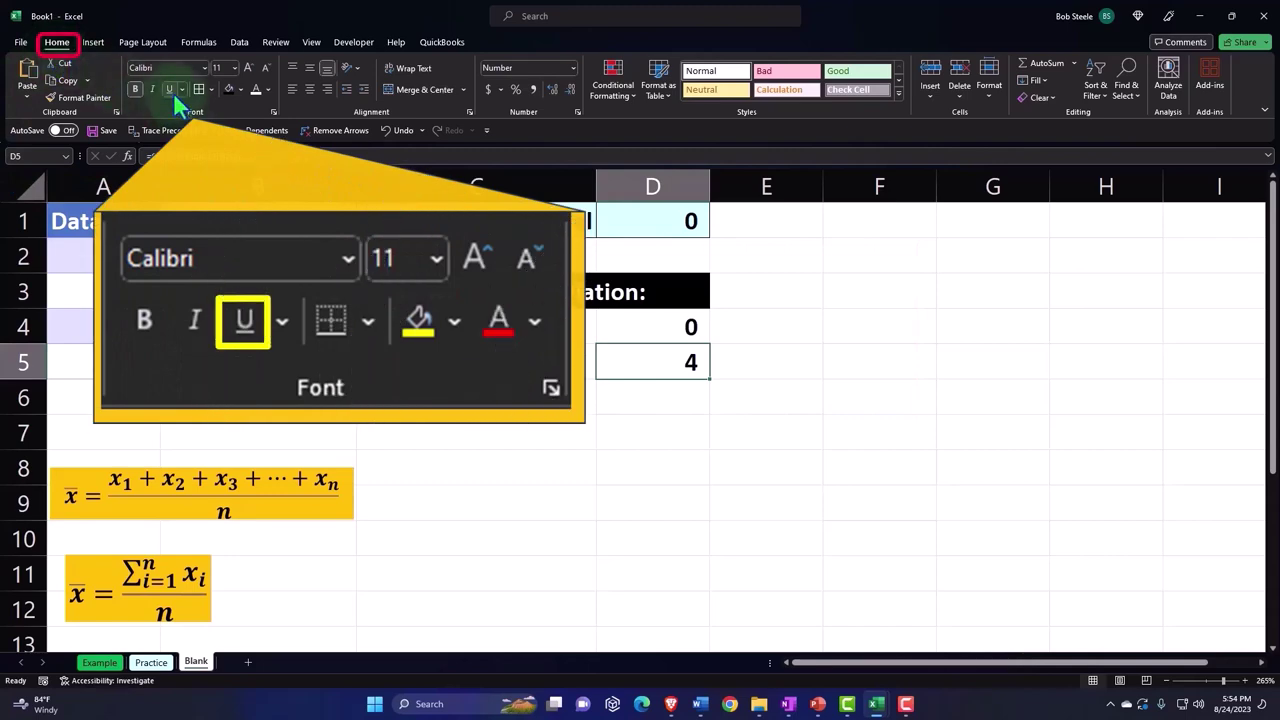
{"action": "key", "text": "Down"}
{"action": "key", "text": "Left"}
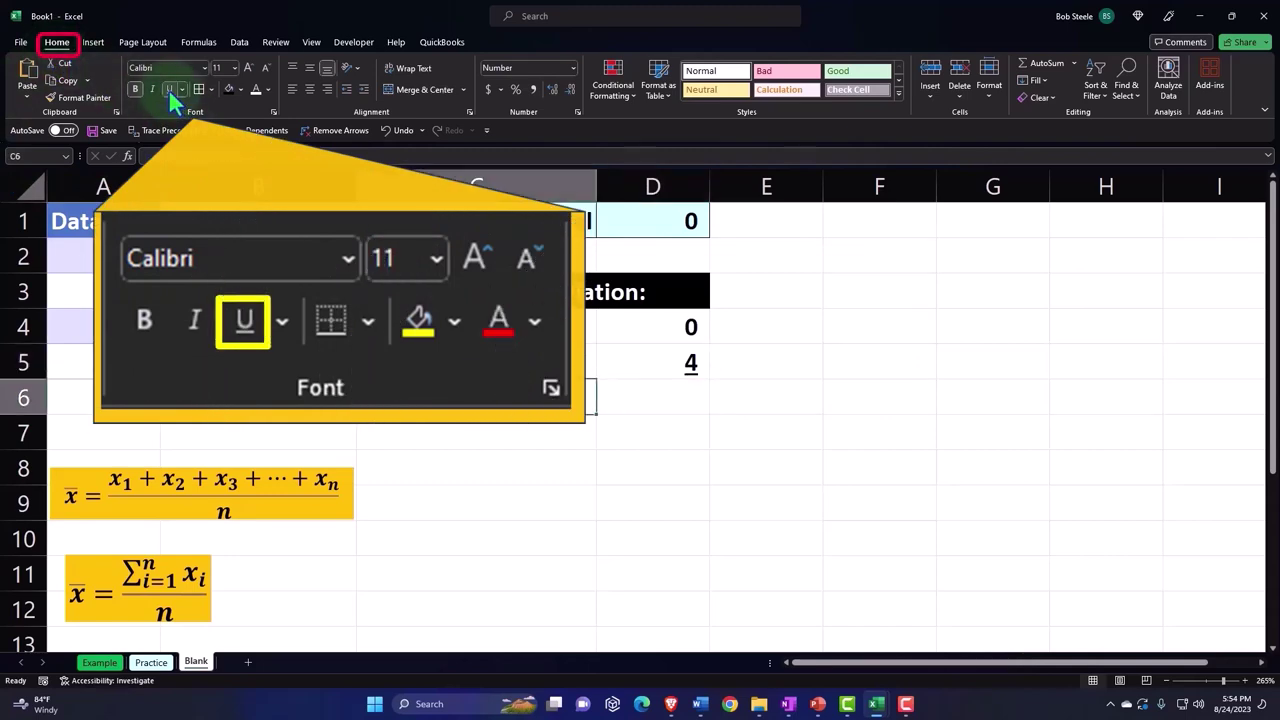
Add a Mean label in C6 with the formula =D4/D5 in D6
{"action": "type", "text": "Mean"}
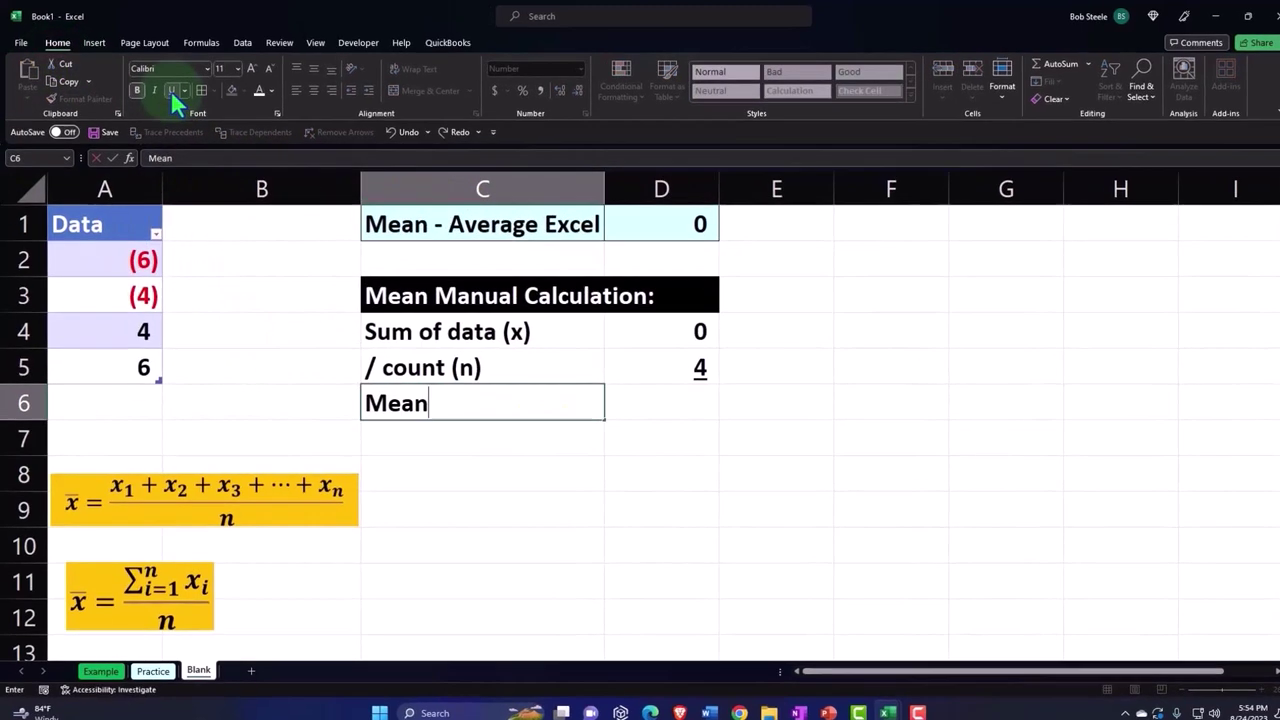
{"action": "key", "text": "Tab"}
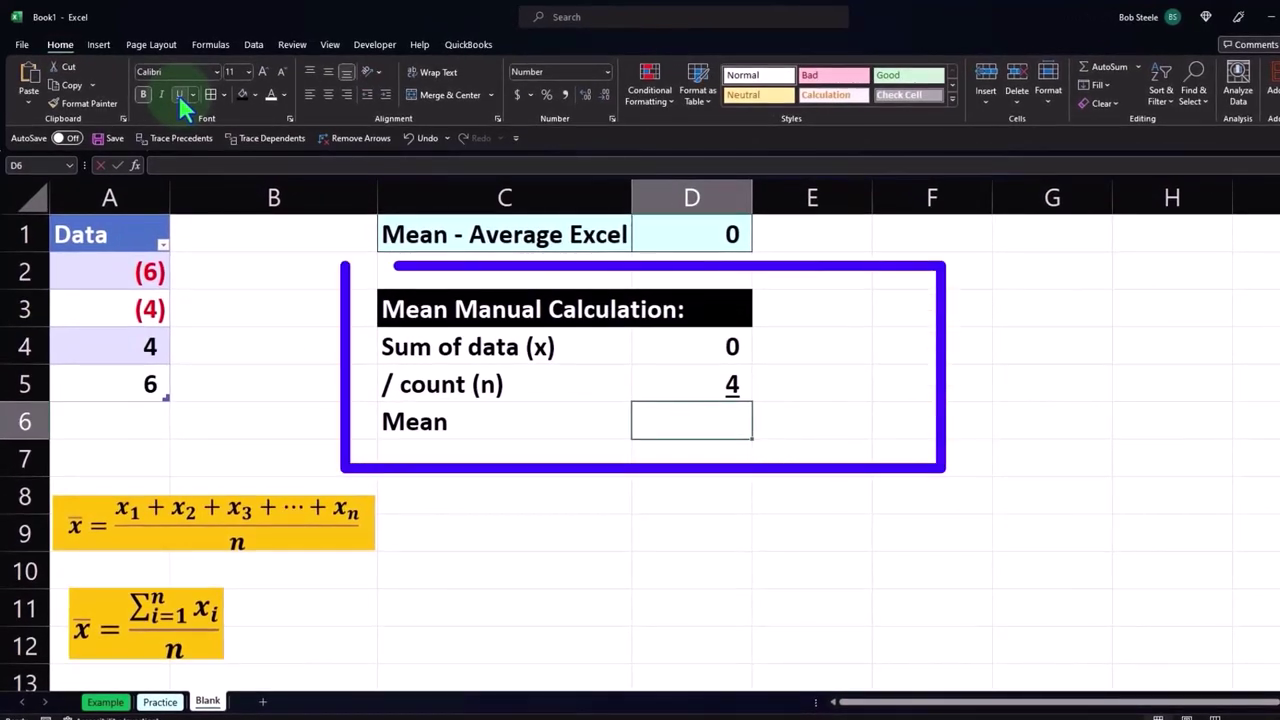
{"action": "type", "text": "="}
{"action": "key", "text": "Up"}
{"action": "key", "text": "Up"}
{"action": "type", "text": "/"}
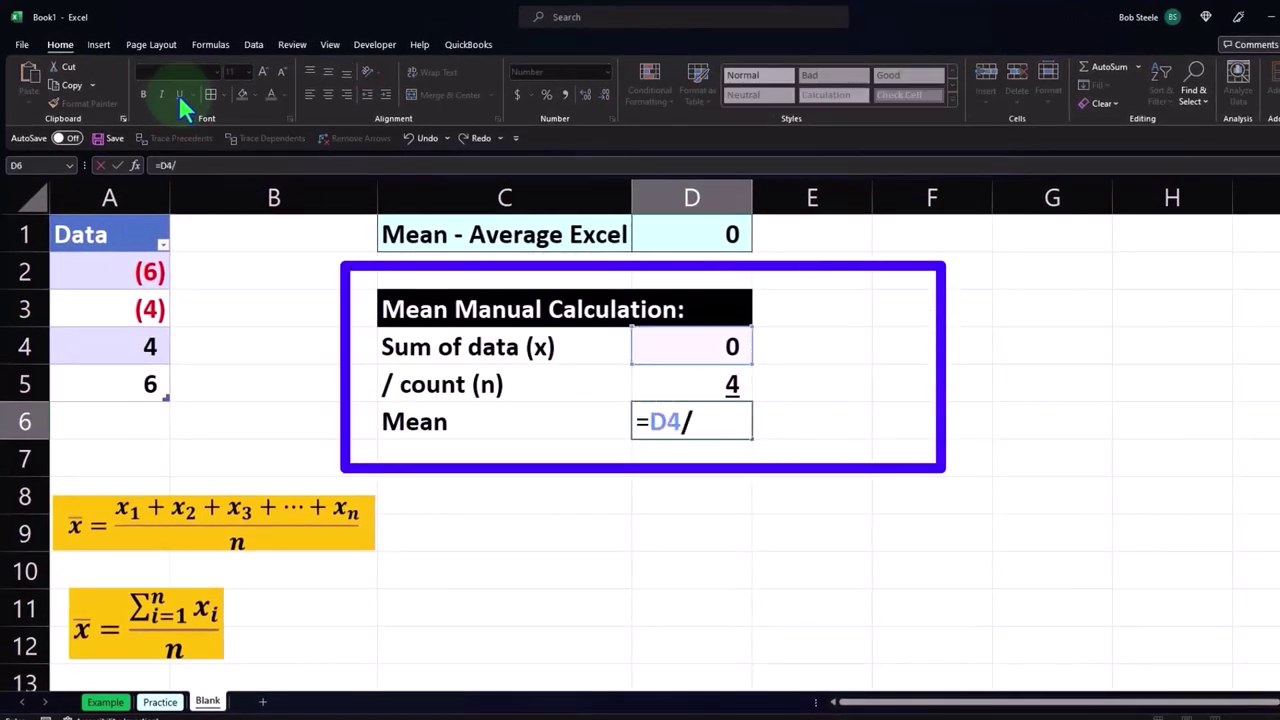
{"action": "key", "text": "Up"}
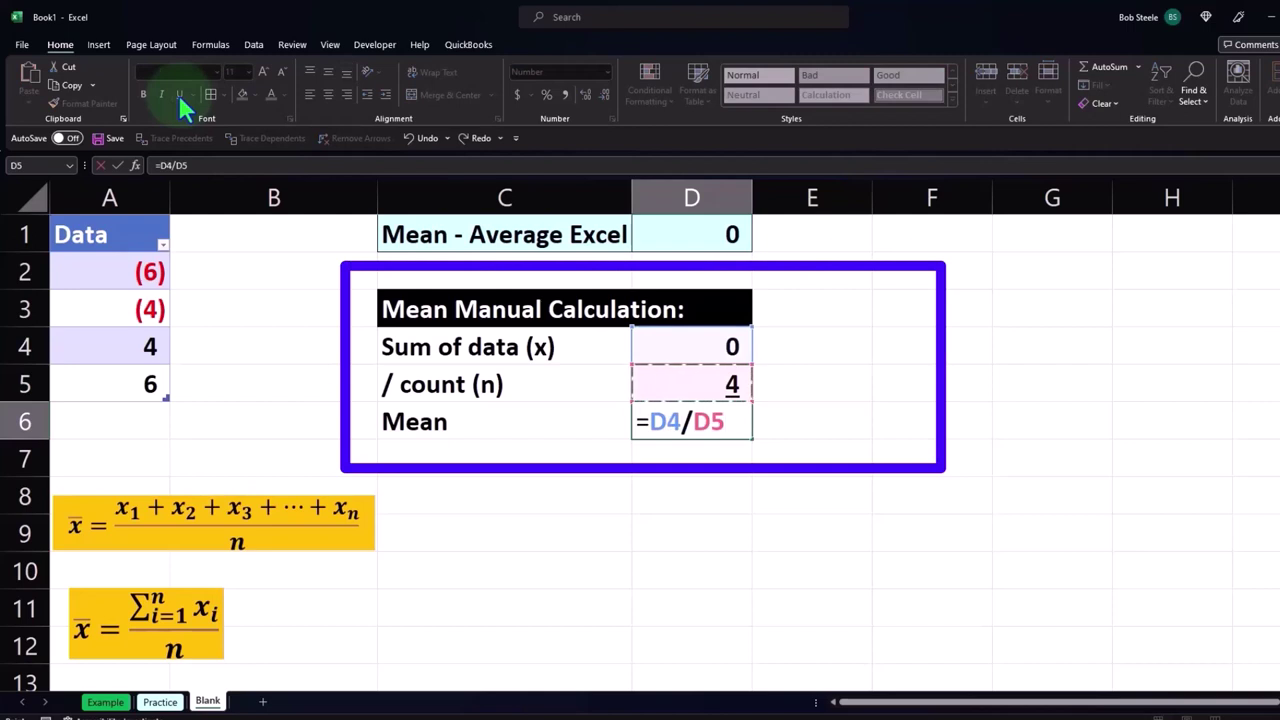
{"action": "key", "text": "Return"}
Indent the Sum, count and Mean labels in C4:C6, with Mean indented one step further
{"action": "key", "text": "Up"}
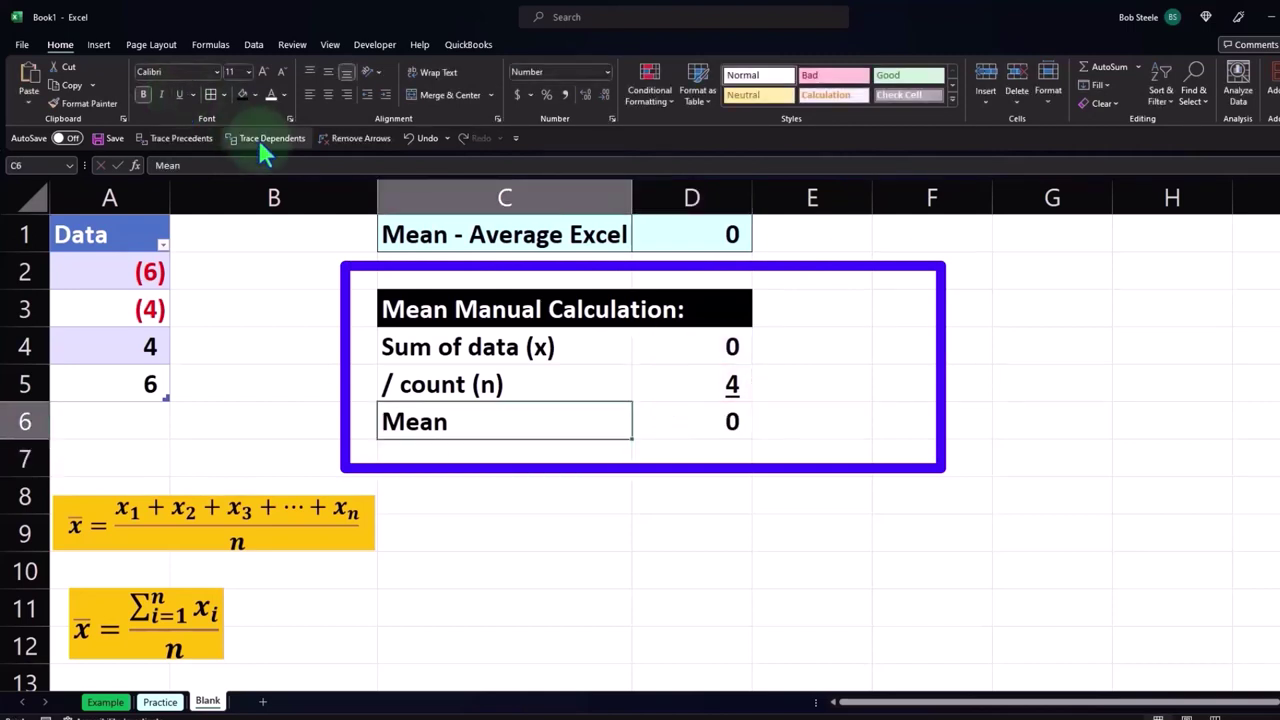
{"action": "left_click_drag", "start_coordinate": [446, 343], "coordinate": [452, 410]}
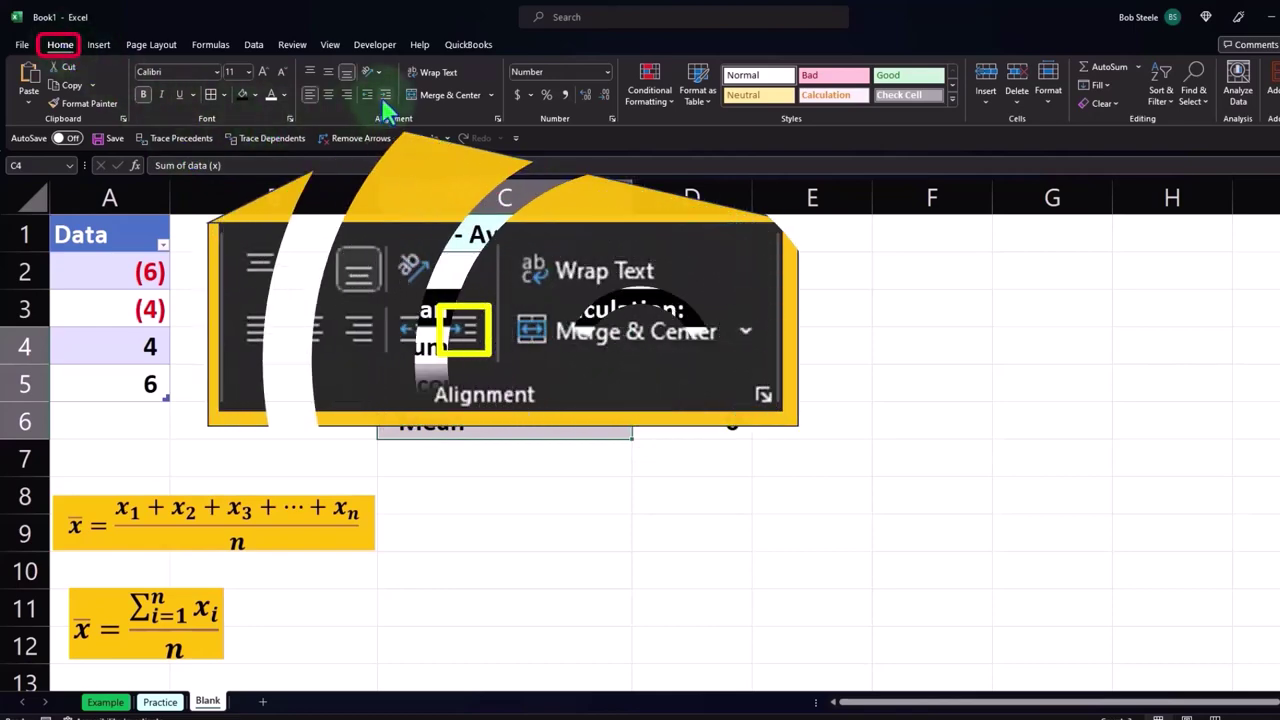
{"action": "left_click", "coordinate": [511, 438]}
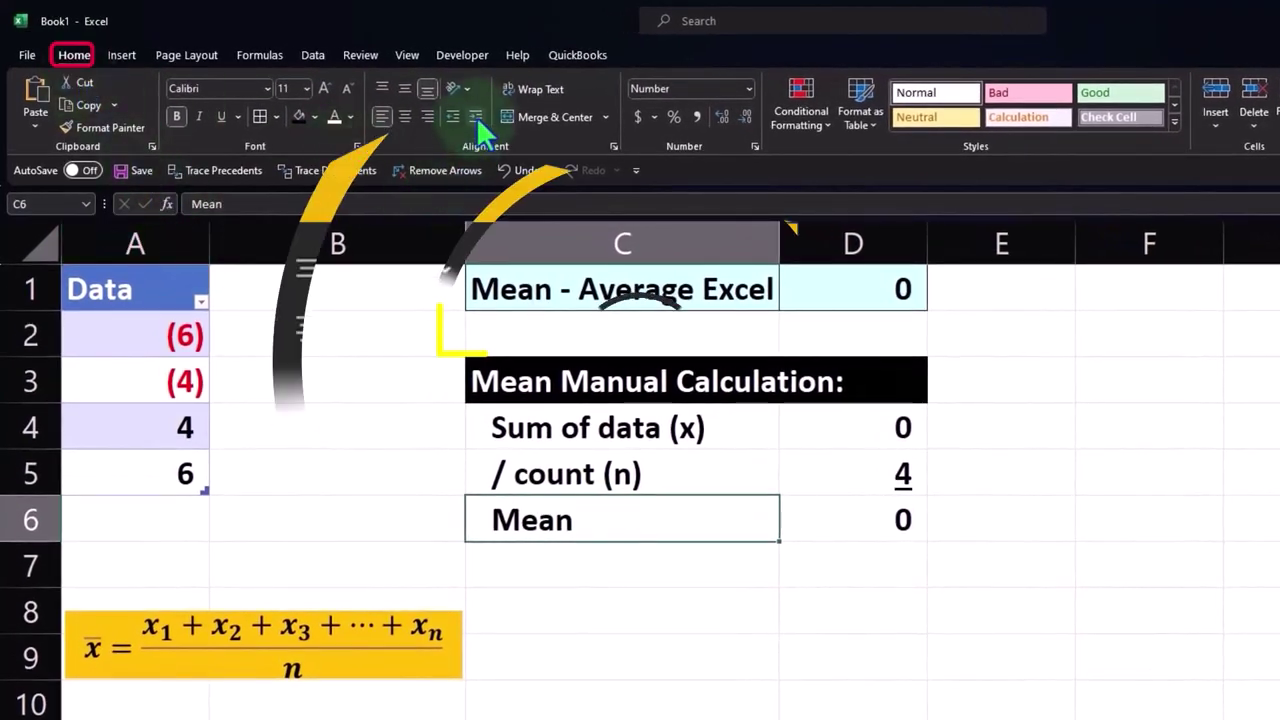
{"action": "left_click", "coordinate": [476, 116]}
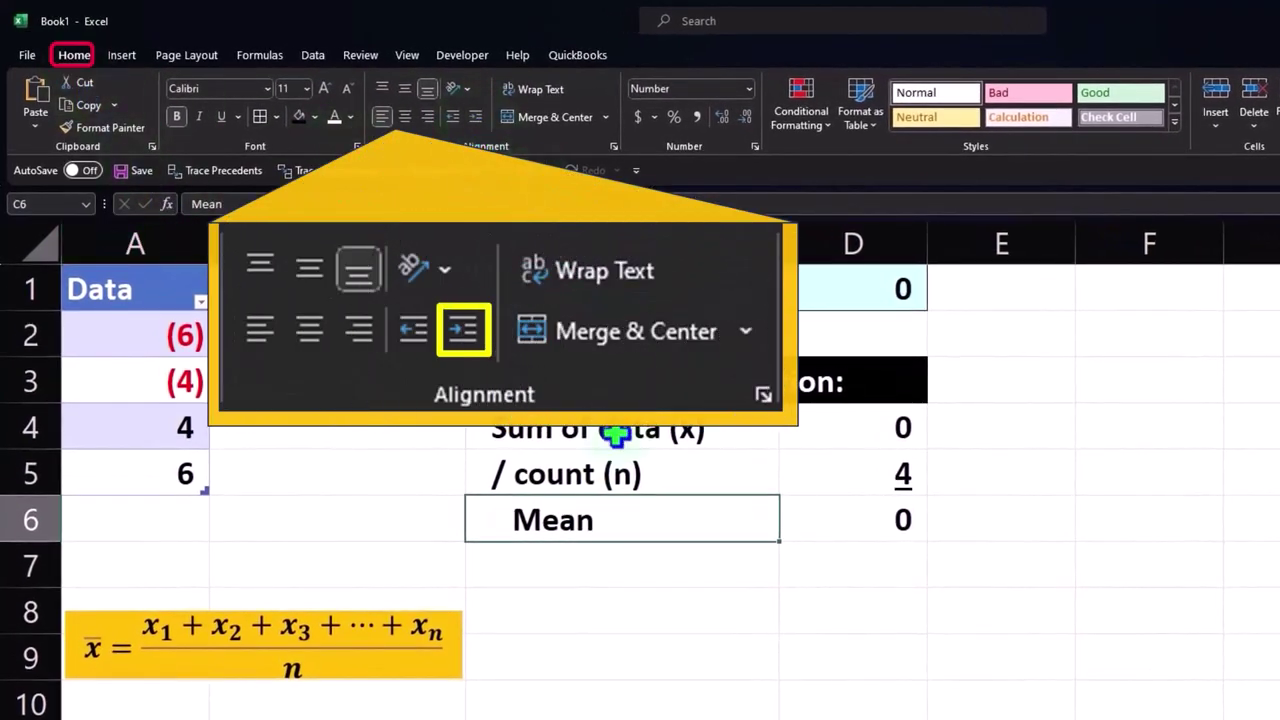
Apply All Borders and a light cyan fill to the C4:D6 calculation block
{"action": "left_click_drag", "start_coordinate": [609, 428], "coordinate": [828, 514]}
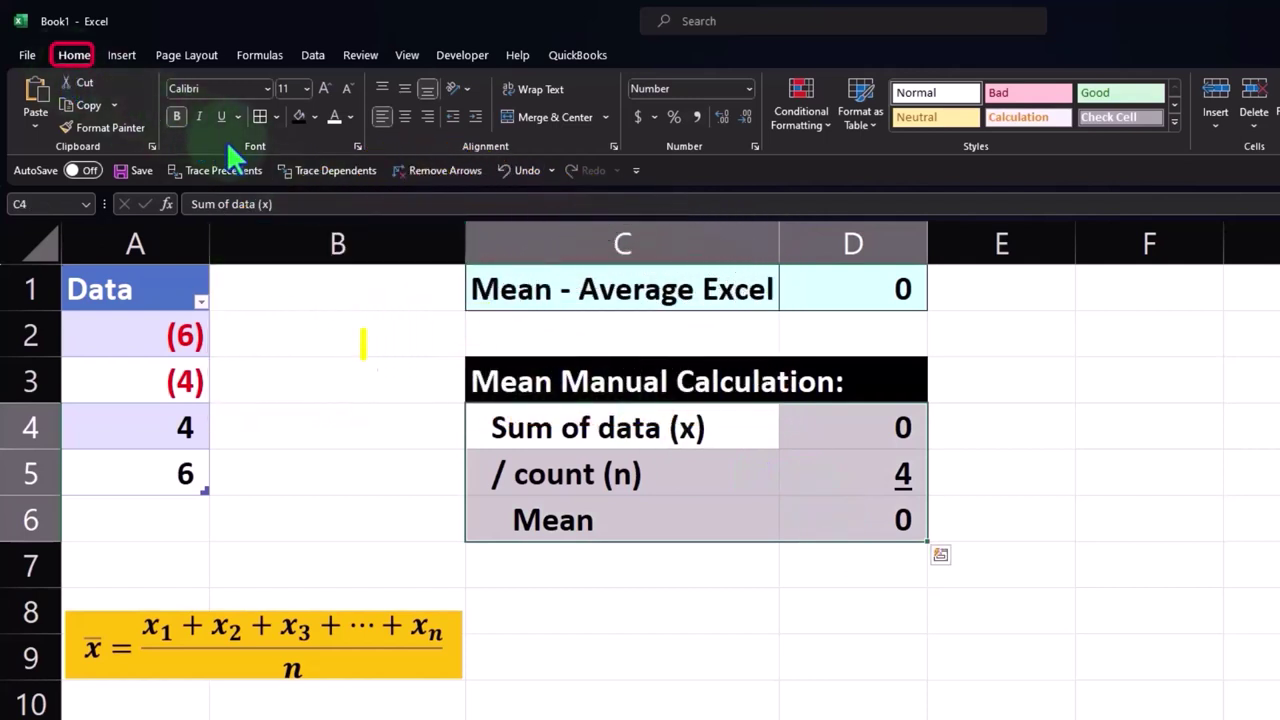
{"action": "left_click", "coordinate": [261, 116]}
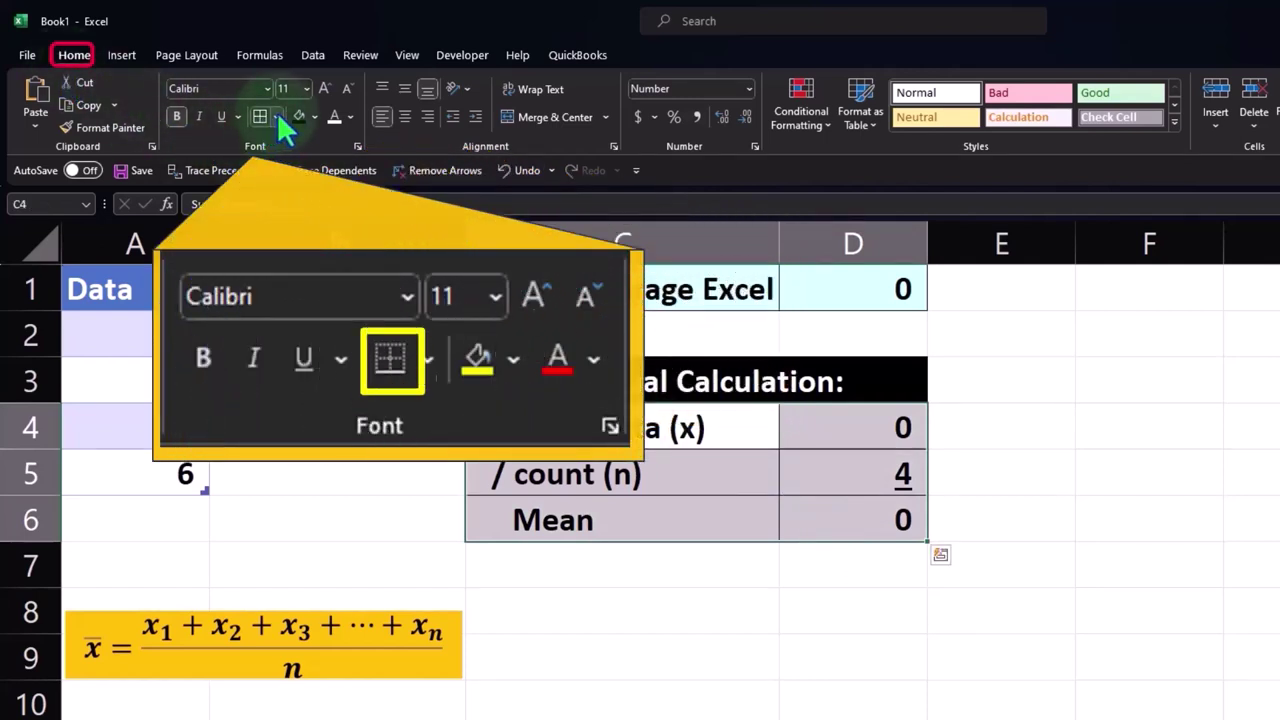
{"action": "left_click", "coordinate": [315, 116]}
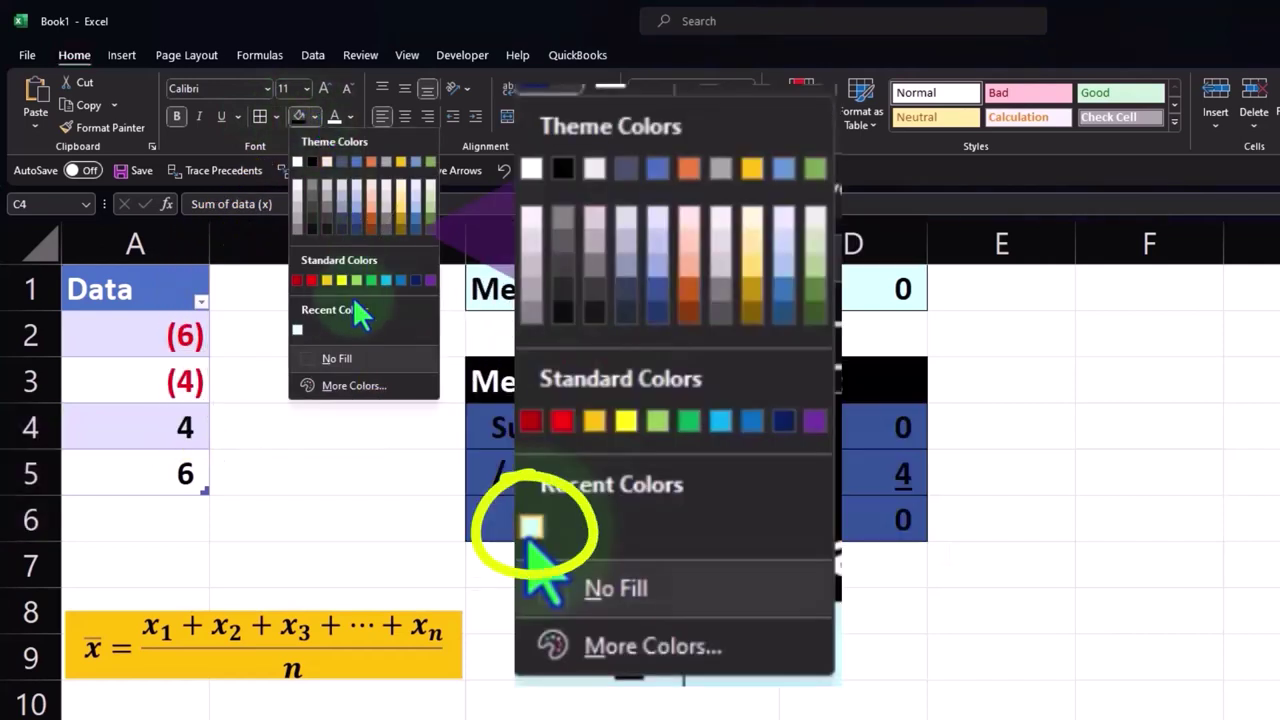
{"action": "left_click", "coordinate": [297, 329]}
{"action": "left_click", "coordinate": [845, 580]}
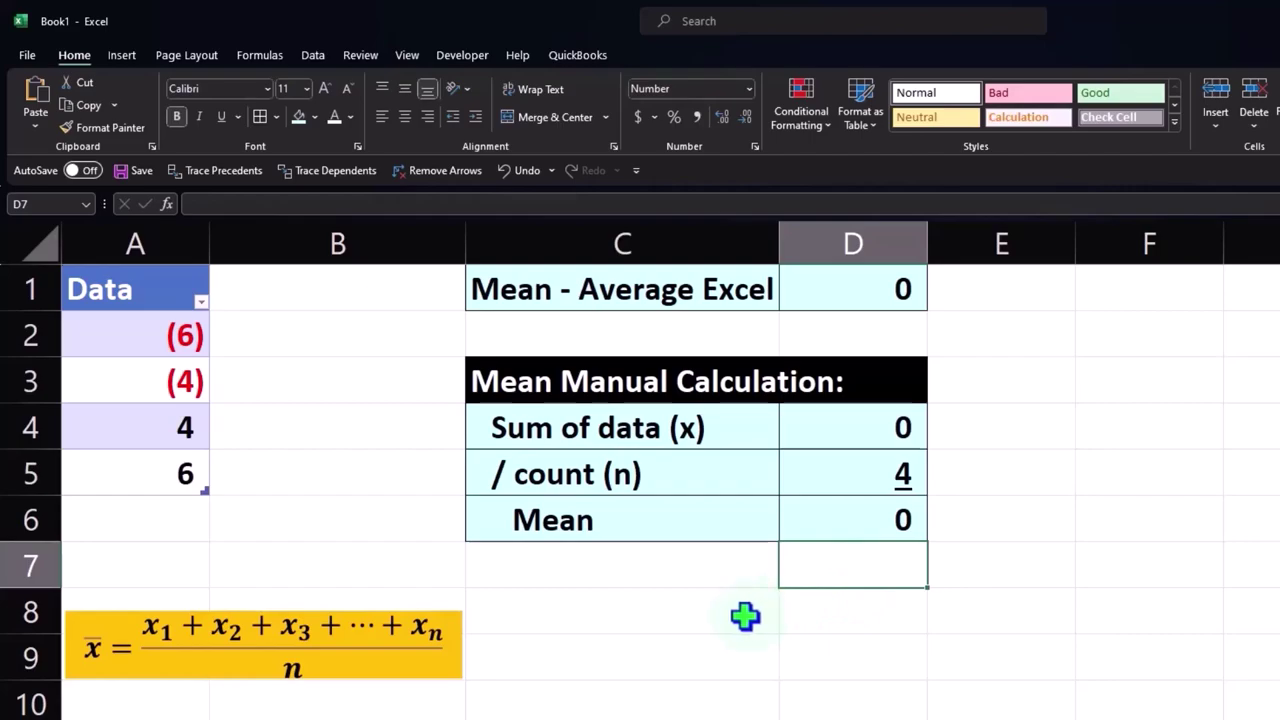
{"action": "left_click", "coordinate": [708, 614]}
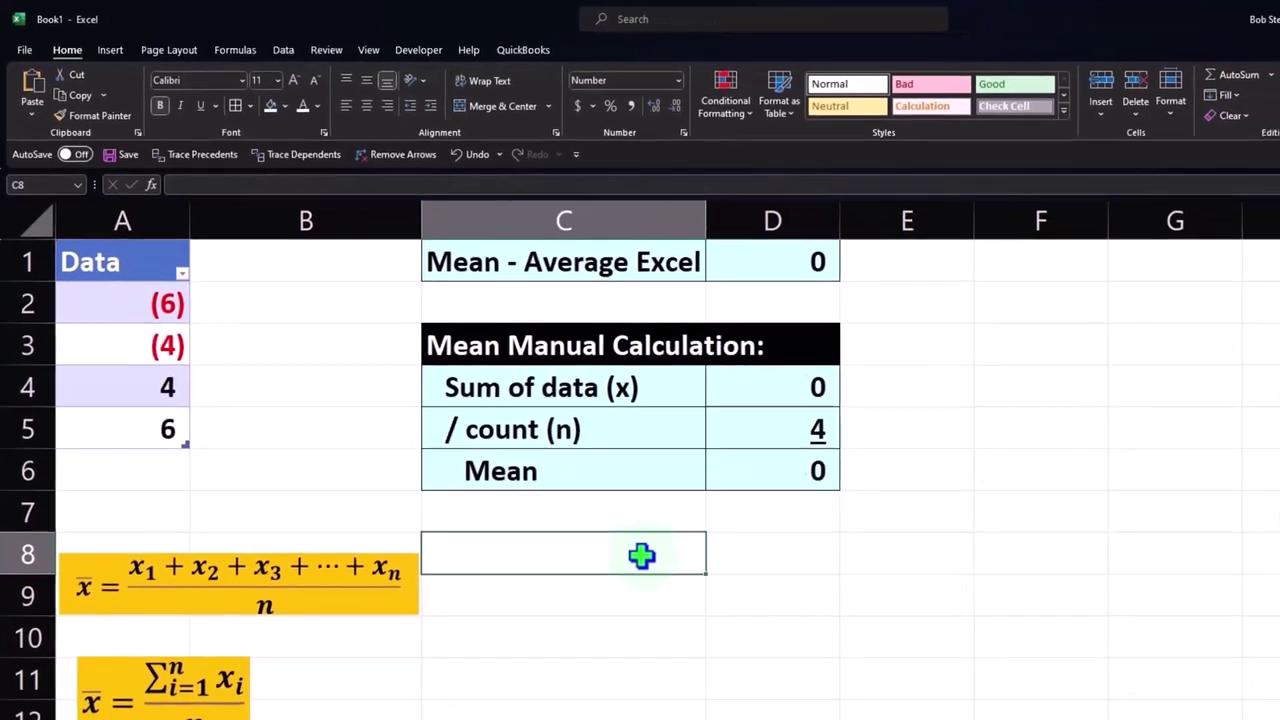
Enter the 'Average Deviation' heading in C8 and style C8:D8 with black fill and white text
{"action": "type", "text": "Average Deviation"}
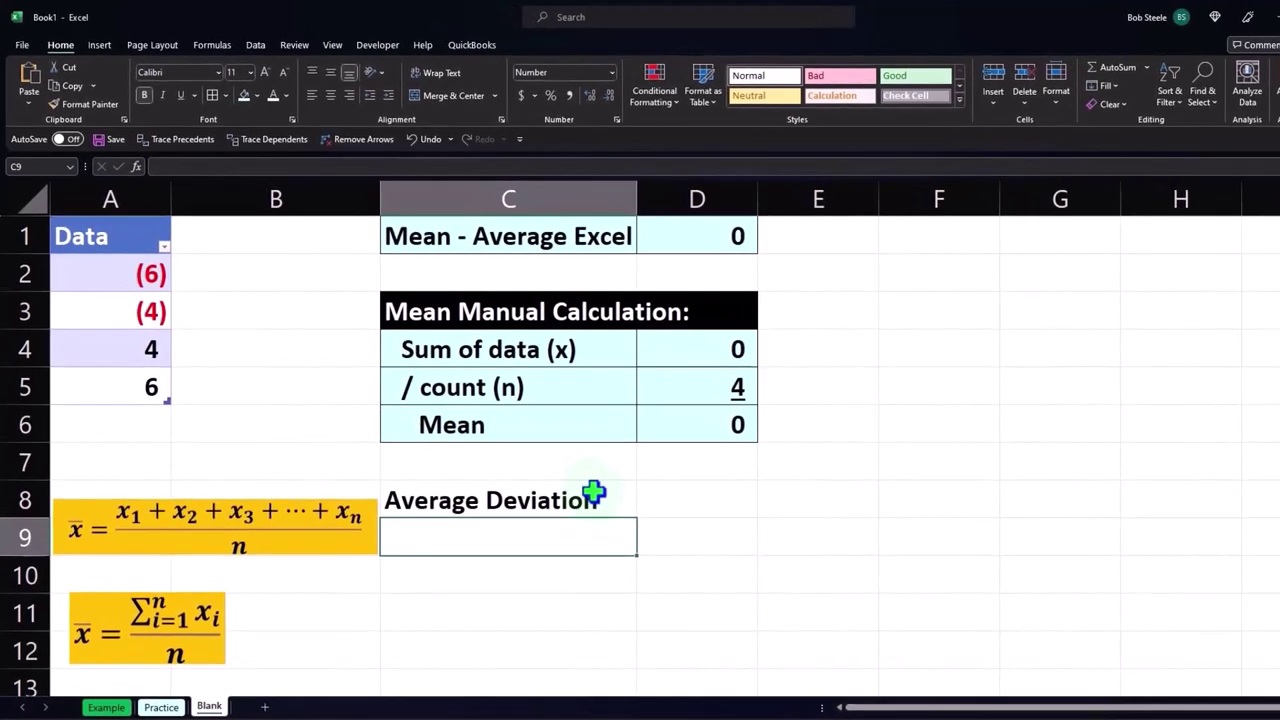
{"action": "left_click_drag", "start_coordinate": [592, 495], "coordinate": [651, 497]}
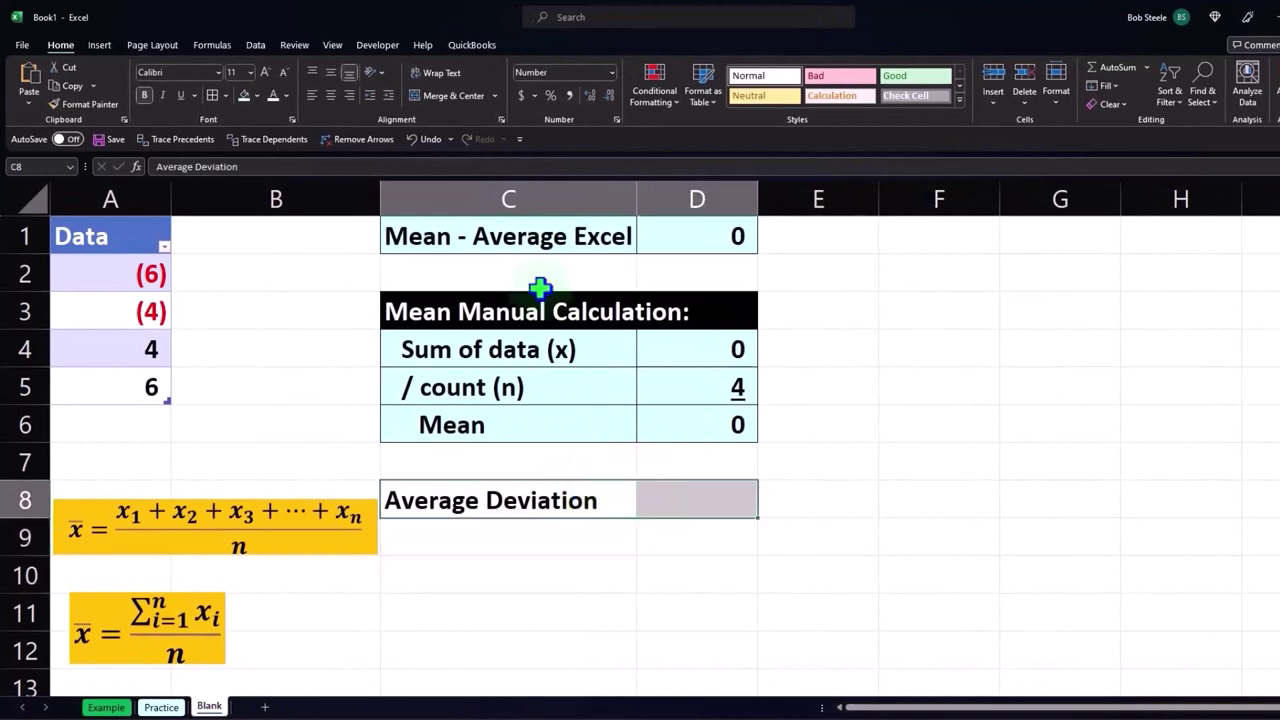
{"action": "left_click", "coordinate": [255, 95]}
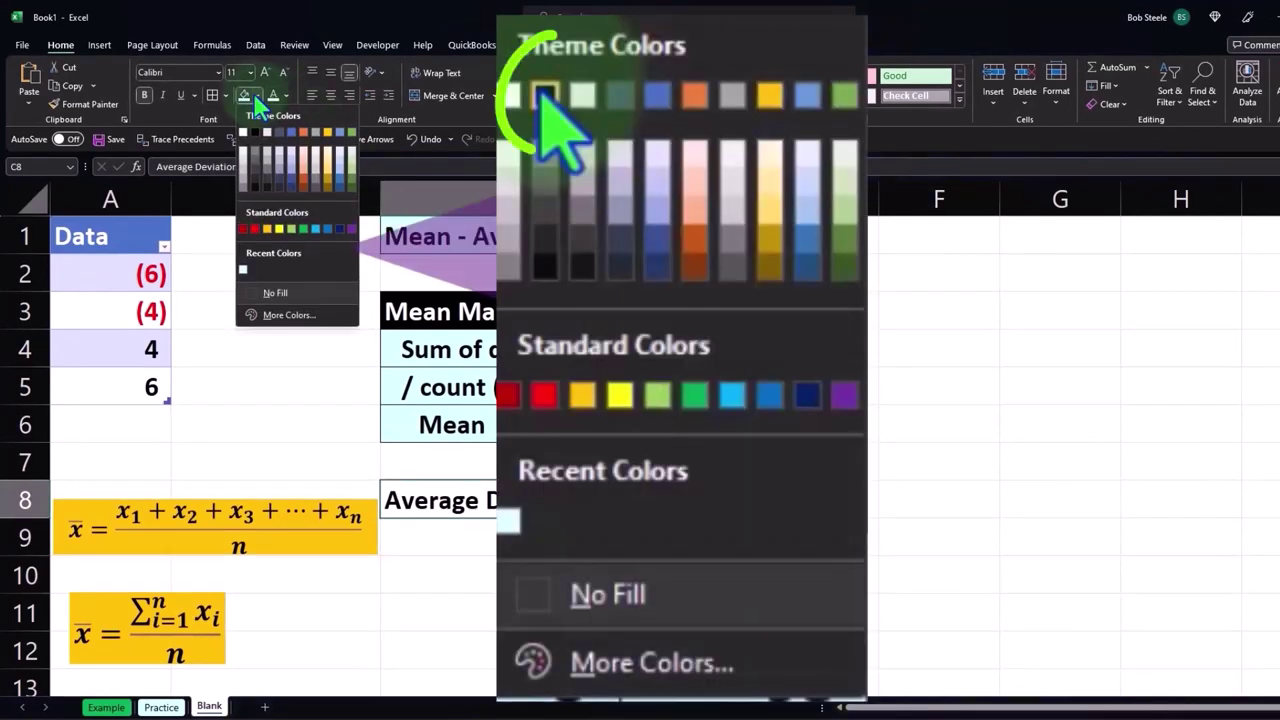
{"action": "left_click", "coordinate": [255, 131]}
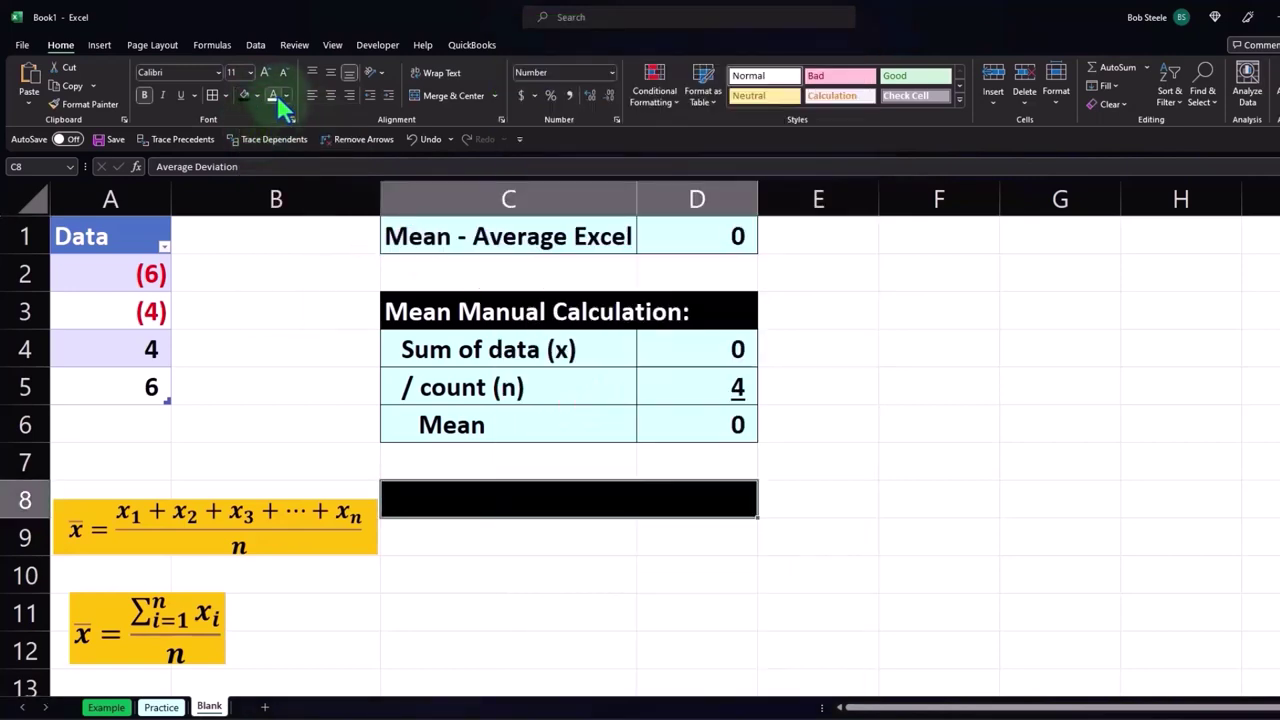
{"action": "left_click", "coordinate": [277, 95]}
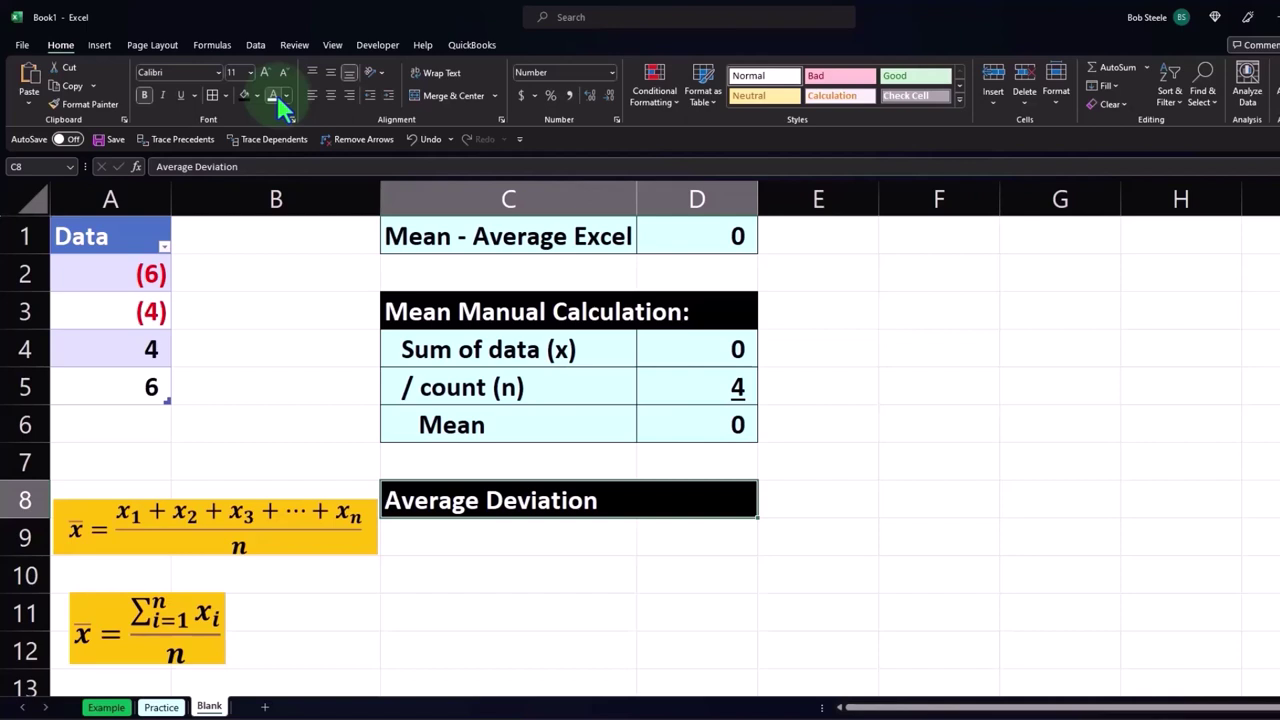
{"action": "left_click", "coordinate": [99, 45]}
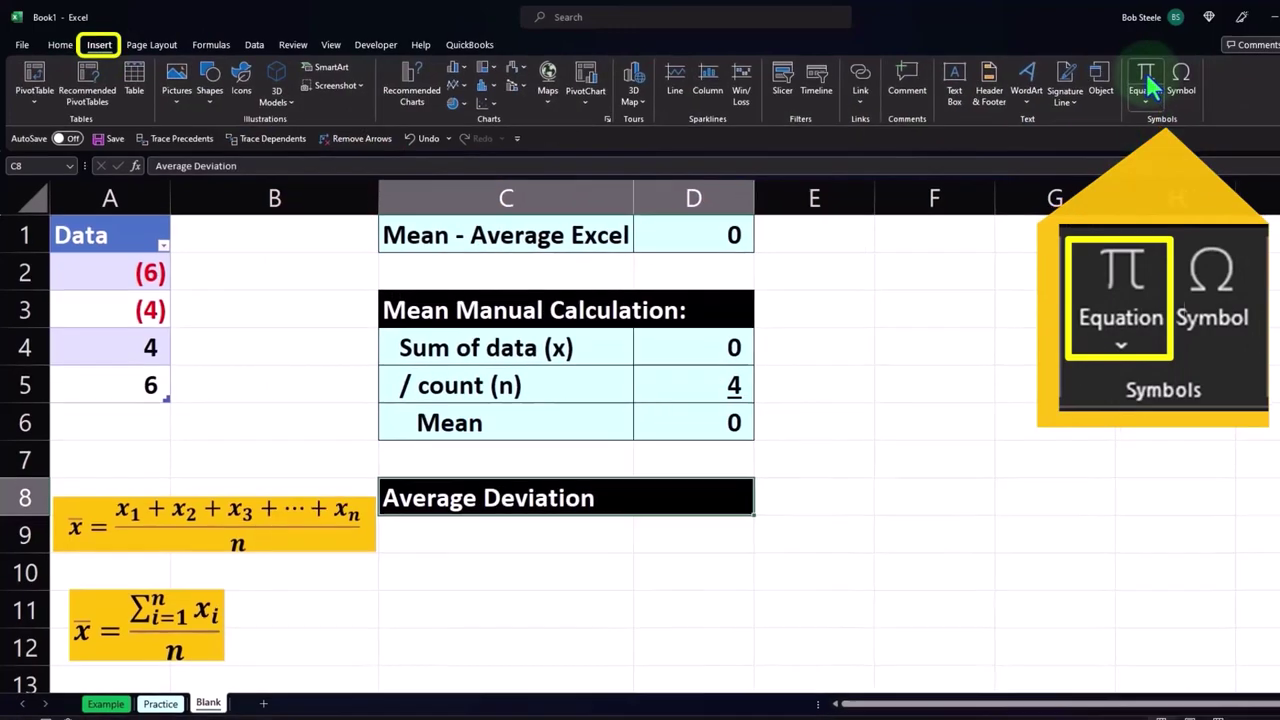
Insert an empty equation box near C10 below the heading and launch Ink Equation
{"action": "left_click", "coordinate": [1146, 80]}
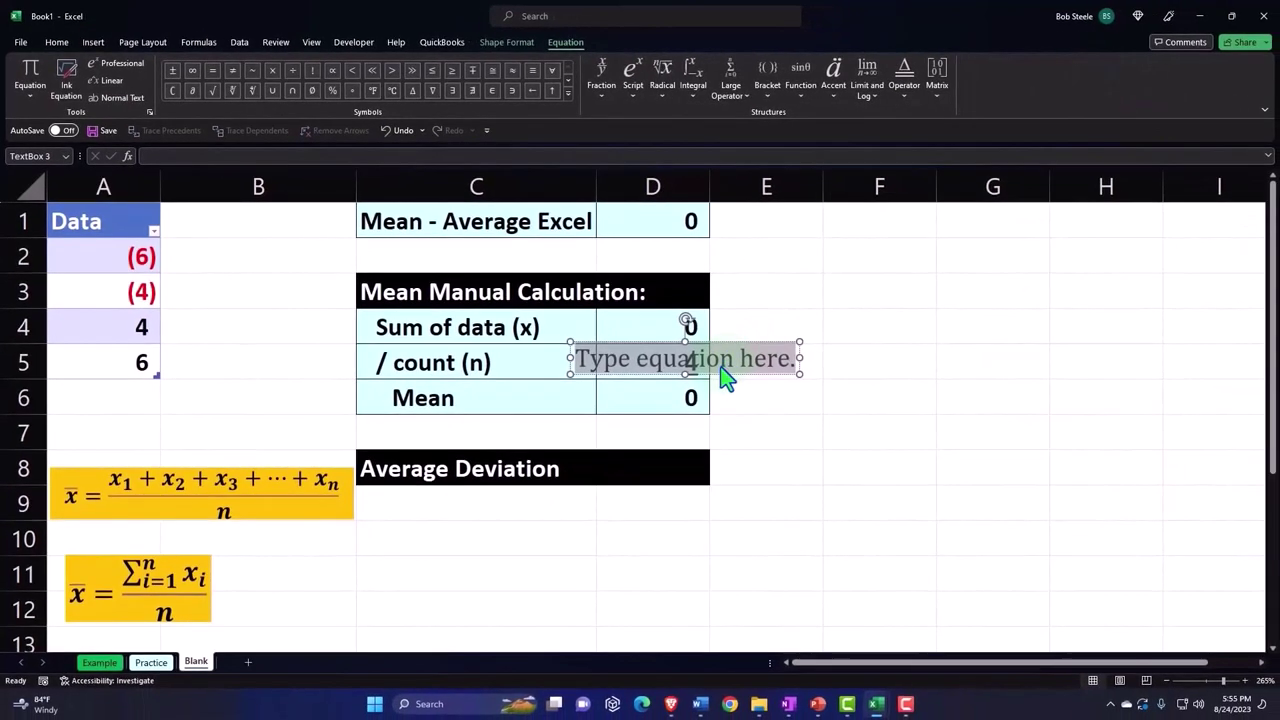
{"action": "left_click_drag", "start_coordinate": [722, 378], "coordinate": [570, 565]}
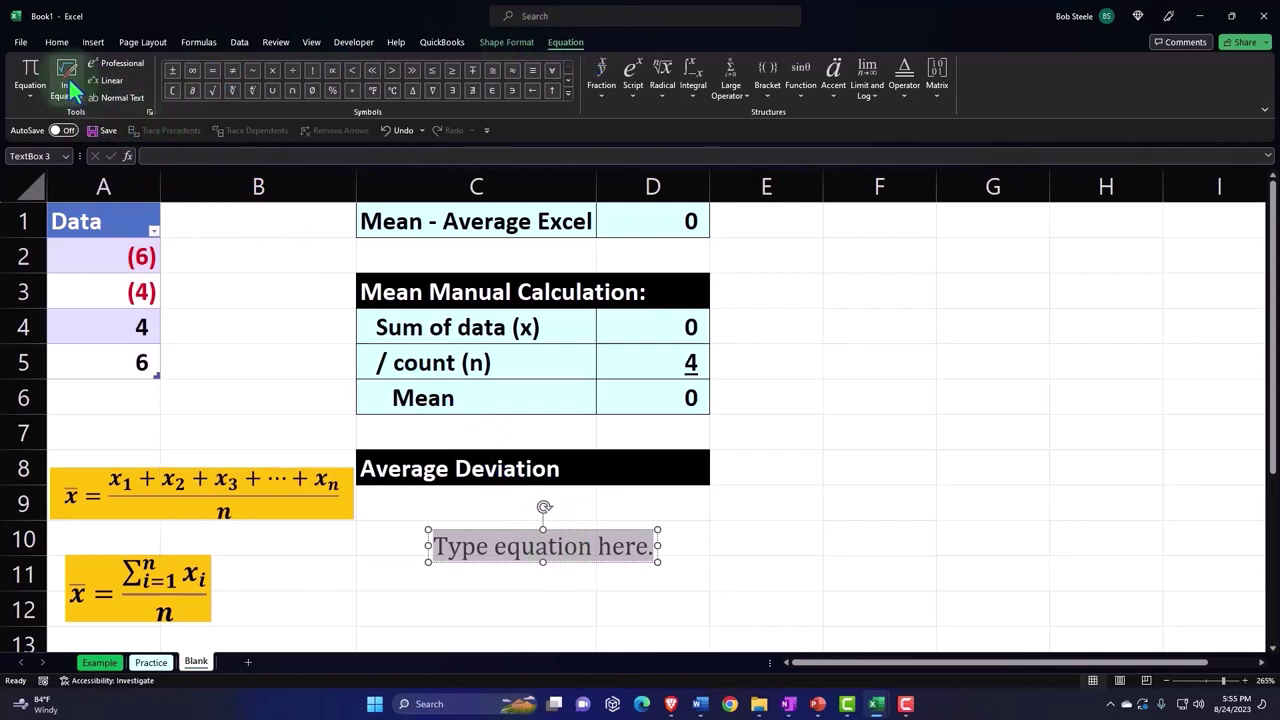
{"action": "left_click", "coordinate": [64, 70]}
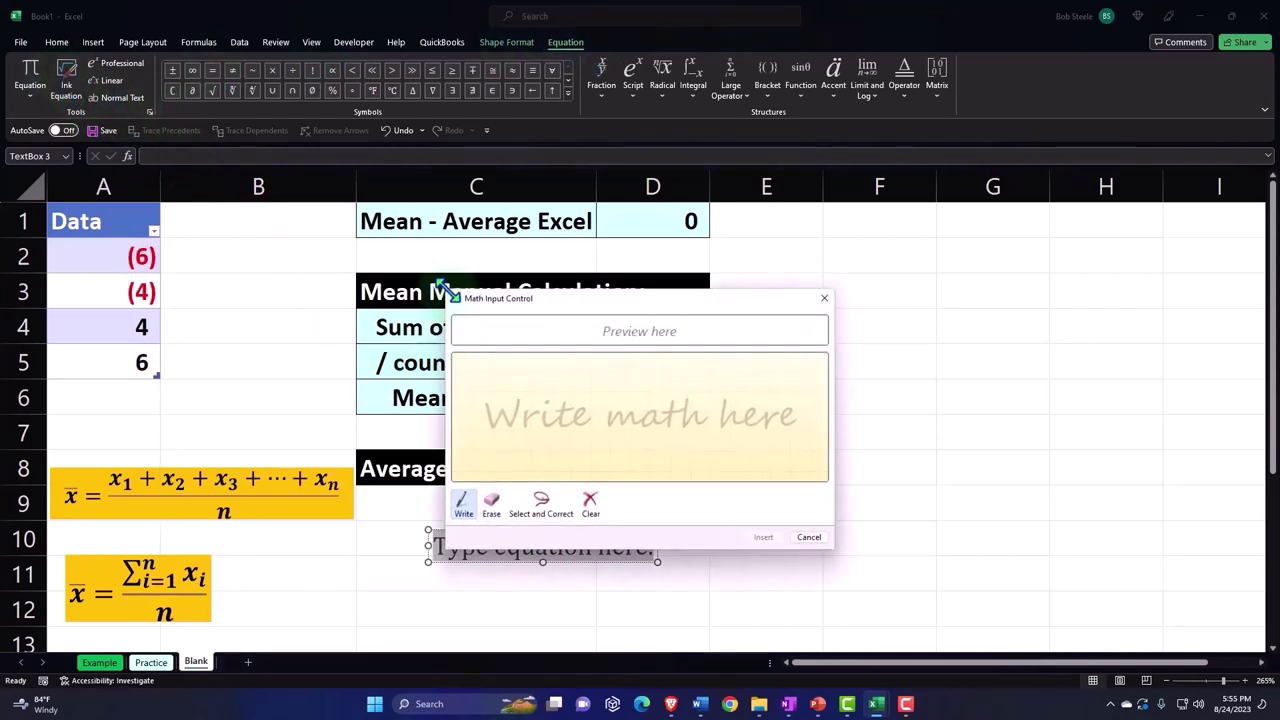
Enlarge the math input pad and handwrite a summation sign with lower limit i=1
{"action": "left_click_drag", "start_coordinate": [446, 289], "coordinate": [171, 192]}
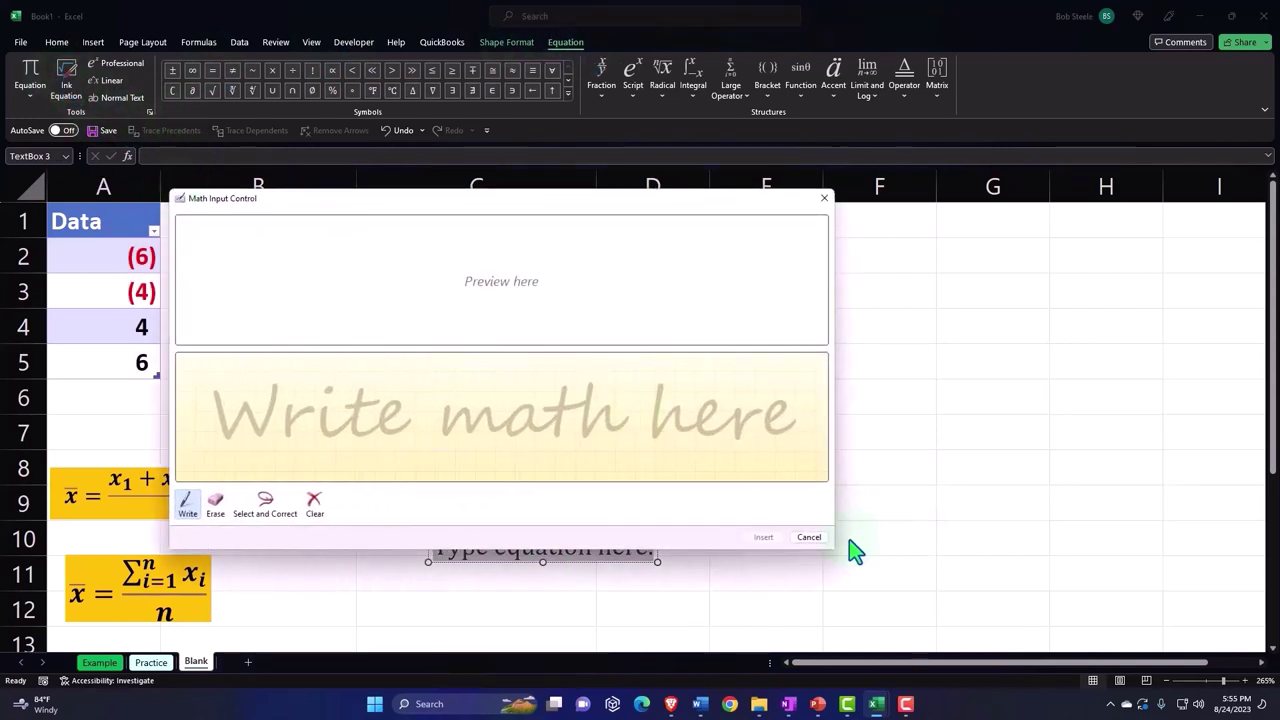
{"action": "left_click_drag", "start_coordinate": [834, 549], "coordinate": [997, 583]}
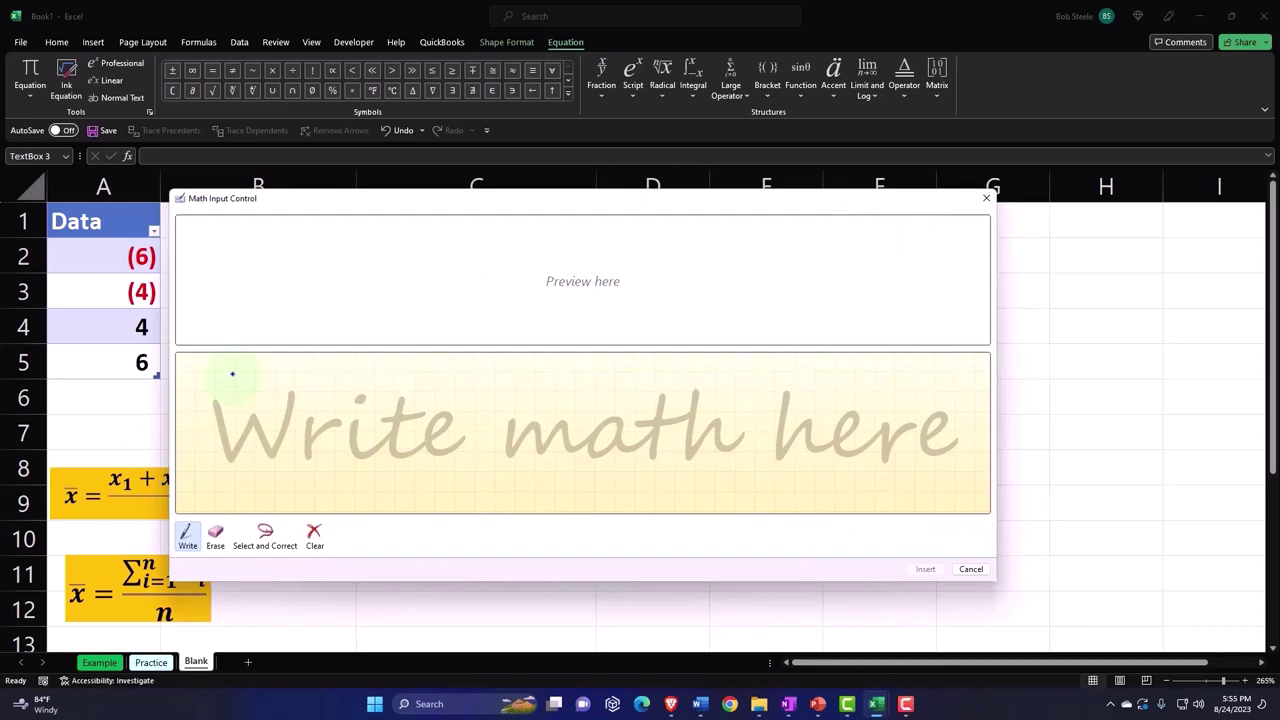
{"action": "left_click_drag", "start_coordinate": [232, 374], "coordinate": [191, 405]}
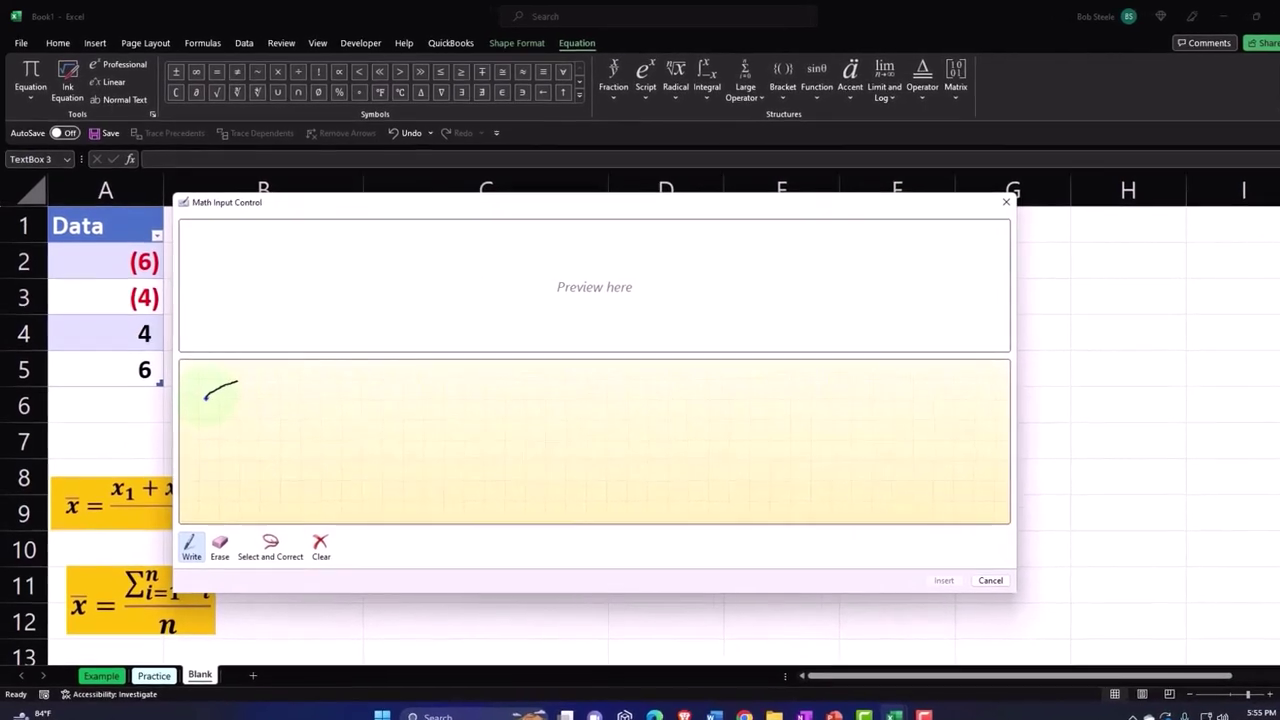
{"action": "mouse_move", "coordinate": [200, 422]}
{"action": "left_mouse_down"}
{"action": "mouse_move", "coordinate": [200, 487]}
{"action": "mouse_move", "coordinate": [278, 500]}
{"action": "left_mouse_up"}
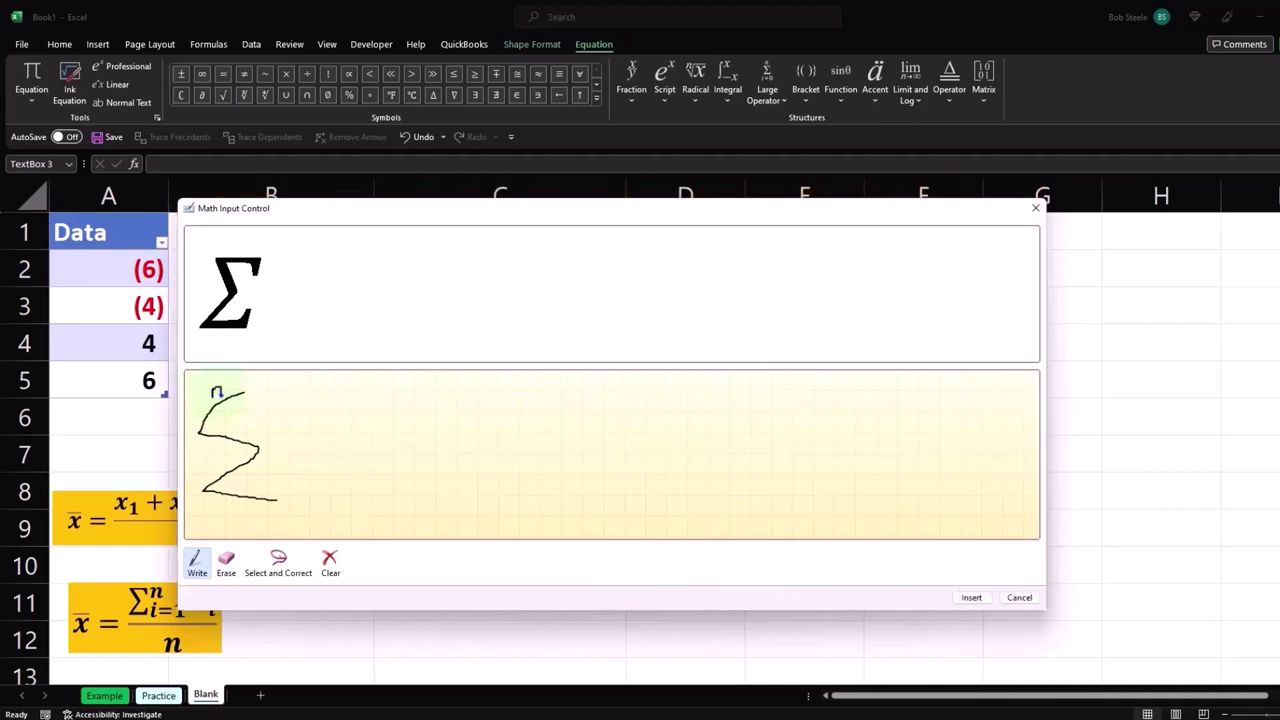
{"action": "left_click_drag", "start_coordinate": [222, 504], "coordinate": [222, 520]}
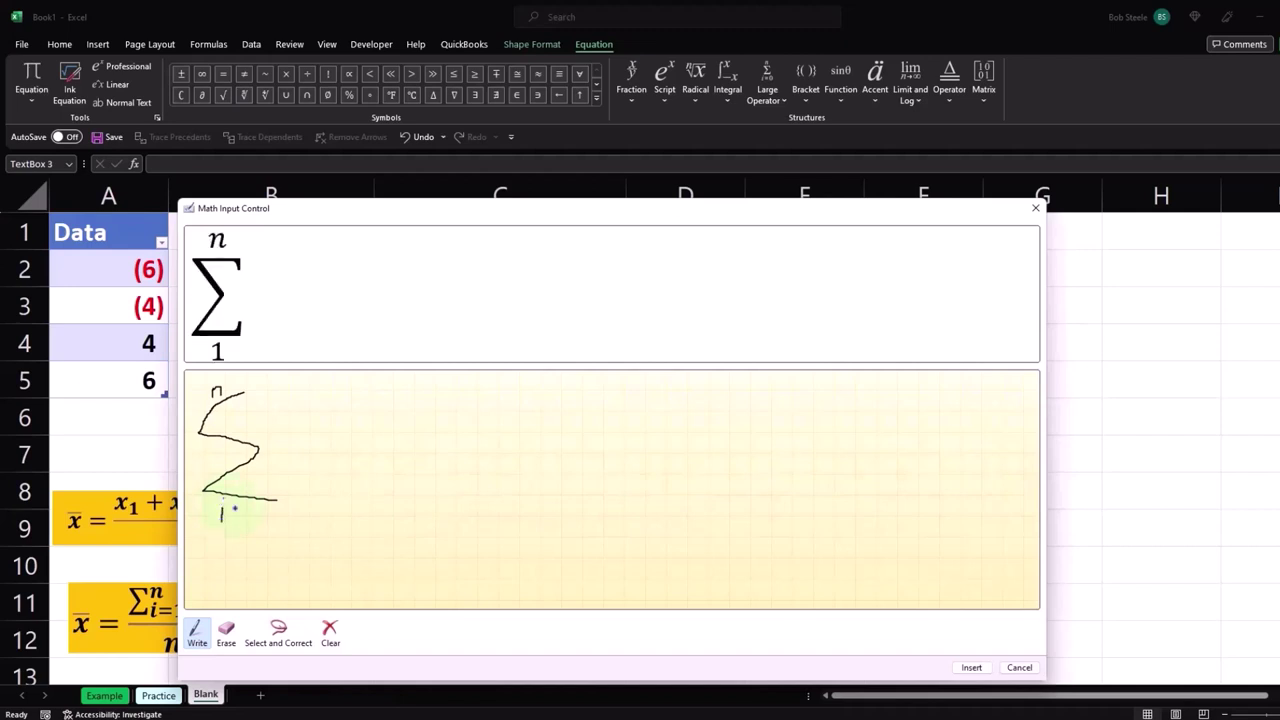
{"action": "left_click_drag", "start_coordinate": [234, 514], "coordinate": [258, 521]}
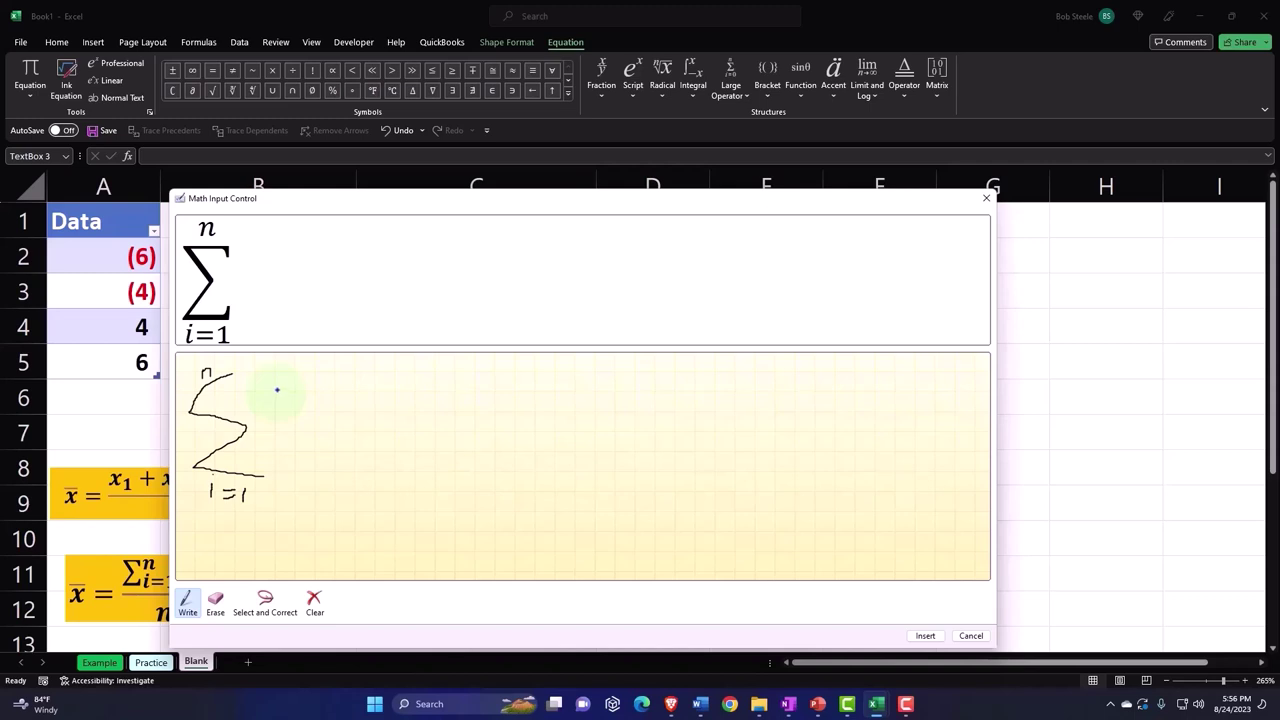
Handwrite |xᵢ − u| after the sigma and draw a fraction bar beneath it
{"action": "left_click_drag", "start_coordinate": [278, 390], "coordinate": [279, 464]}
{"action": "mouse_move", "coordinate": [291, 418]}
{"action": "left_mouse_down"}
{"action": "mouse_move", "coordinate": [315, 434]}
{"action": "mouse_move", "coordinate": [297, 432]}
{"action": "left_mouse_up"}
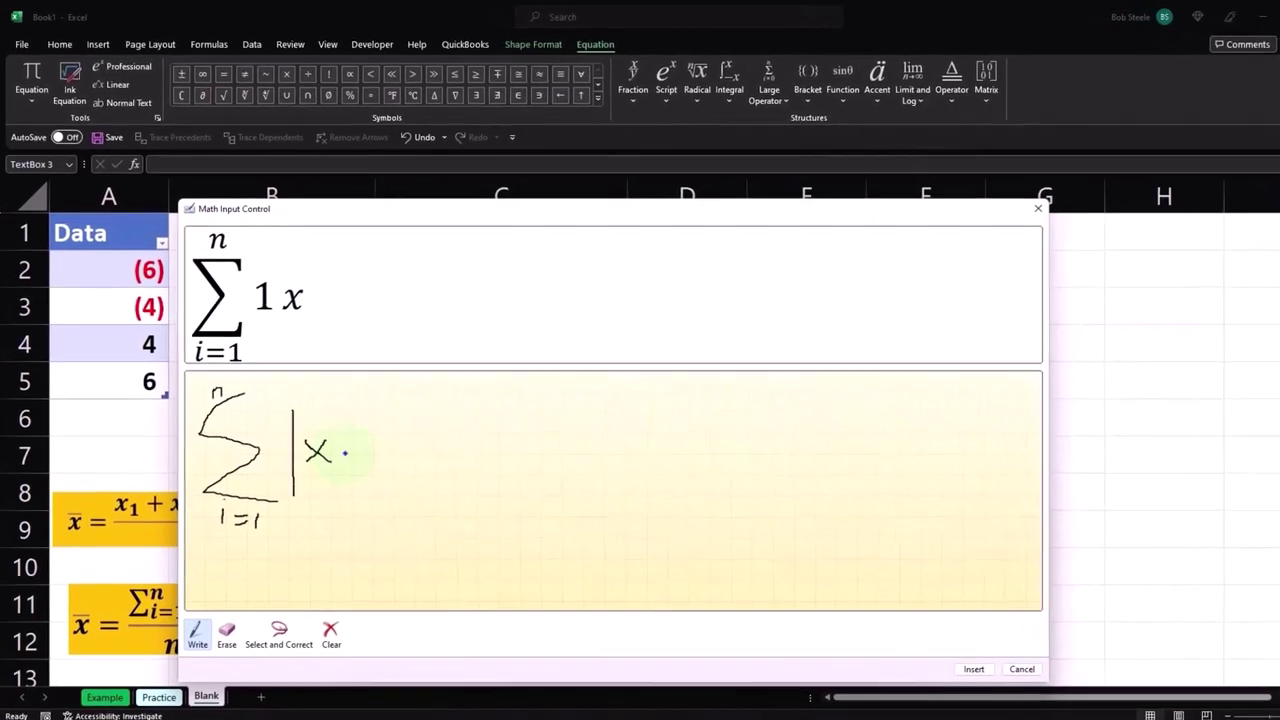
{"action": "left_click_drag", "start_coordinate": [345, 469], "coordinate": [345, 479]}
{"action": "left_click", "coordinate": [346, 460]}
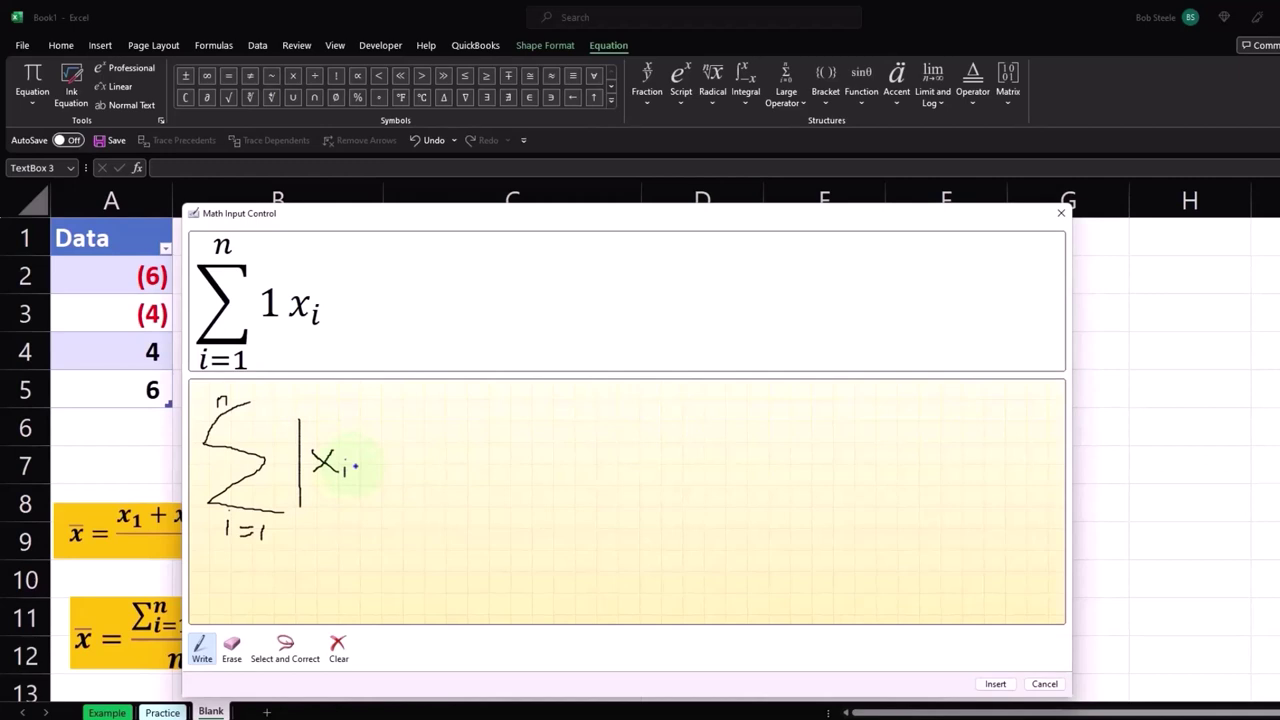
{"action": "left_click_drag", "start_coordinate": [358, 463], "coordinate": [393, 457]}
{"action": "left_click_drag", "start_coordinate": [409, 426], "coordinate": [409, 467]}
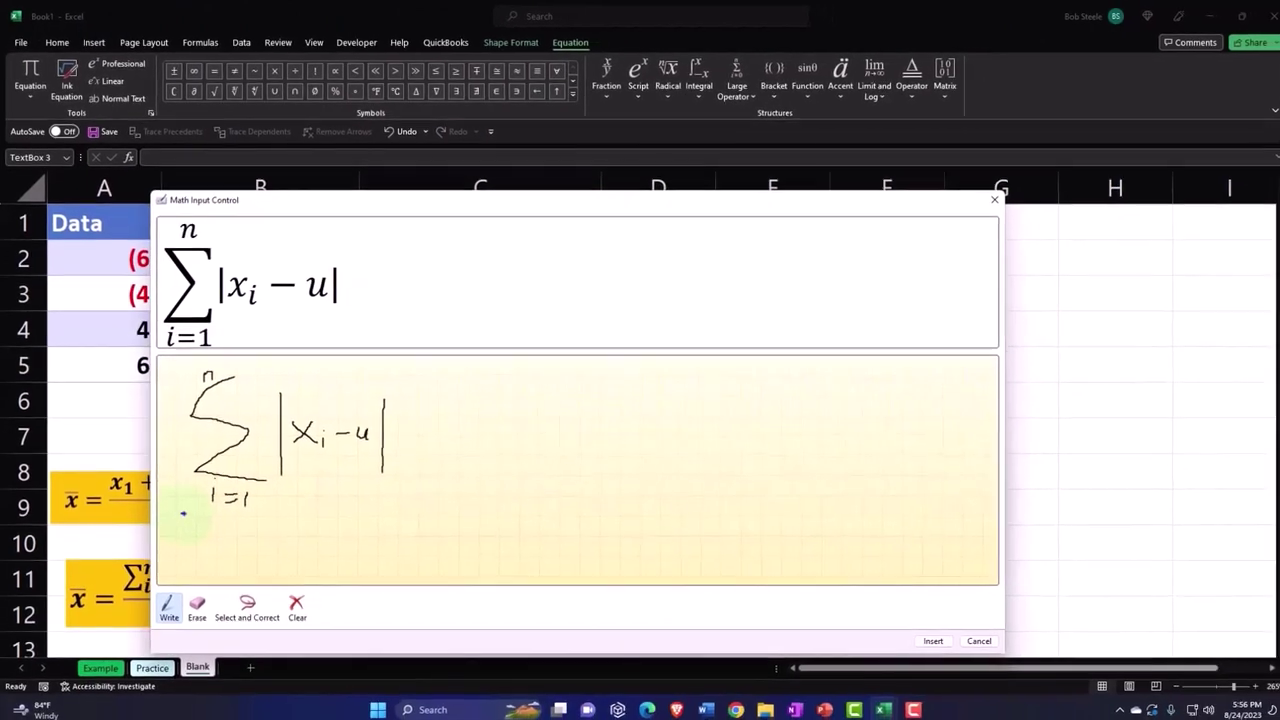
{"action": "left_click_drag", "start_coordinate": [183, 513], "coordinate": [406, 513]}
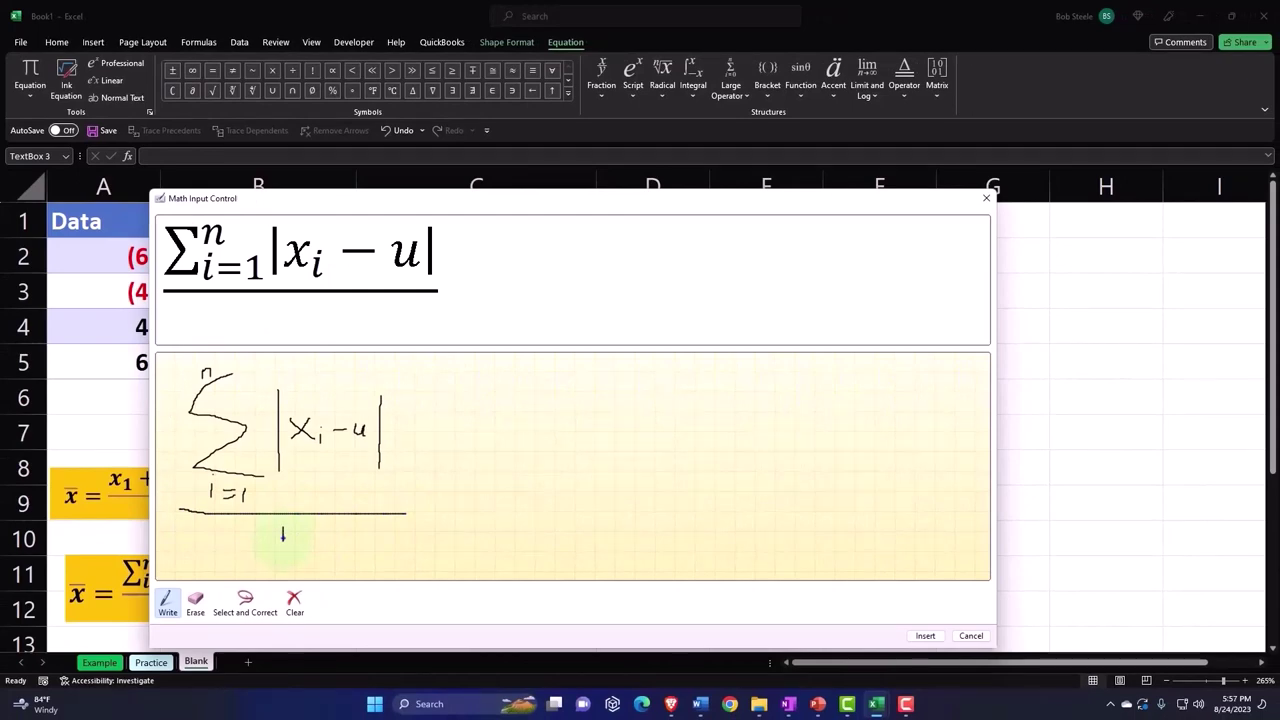
Handwrite n as the denominator, erasing and rewriting the misread Π, then move the pad aside
{"action": "left_click_drag", "start_coordinate": [282, 528], "coordinate": [294, 540]}
{"action": "left_click", "coordinate": [195, 603]}
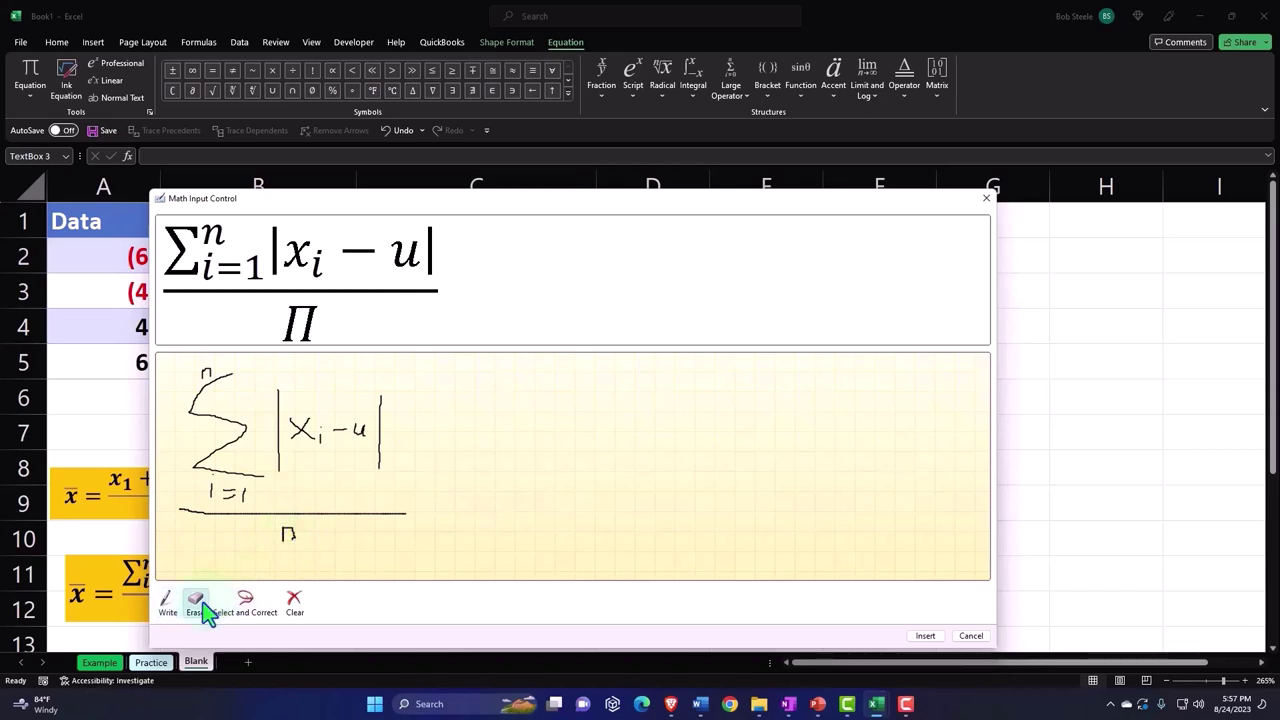
{"action": "left_click", "coordinate": [286, 533]}
{"action": "left_click", "coordinate": [173, 605]}
{"action": "left_click_drag", "start_coordinate": [262, 529], "coordinate": [272, 539]}
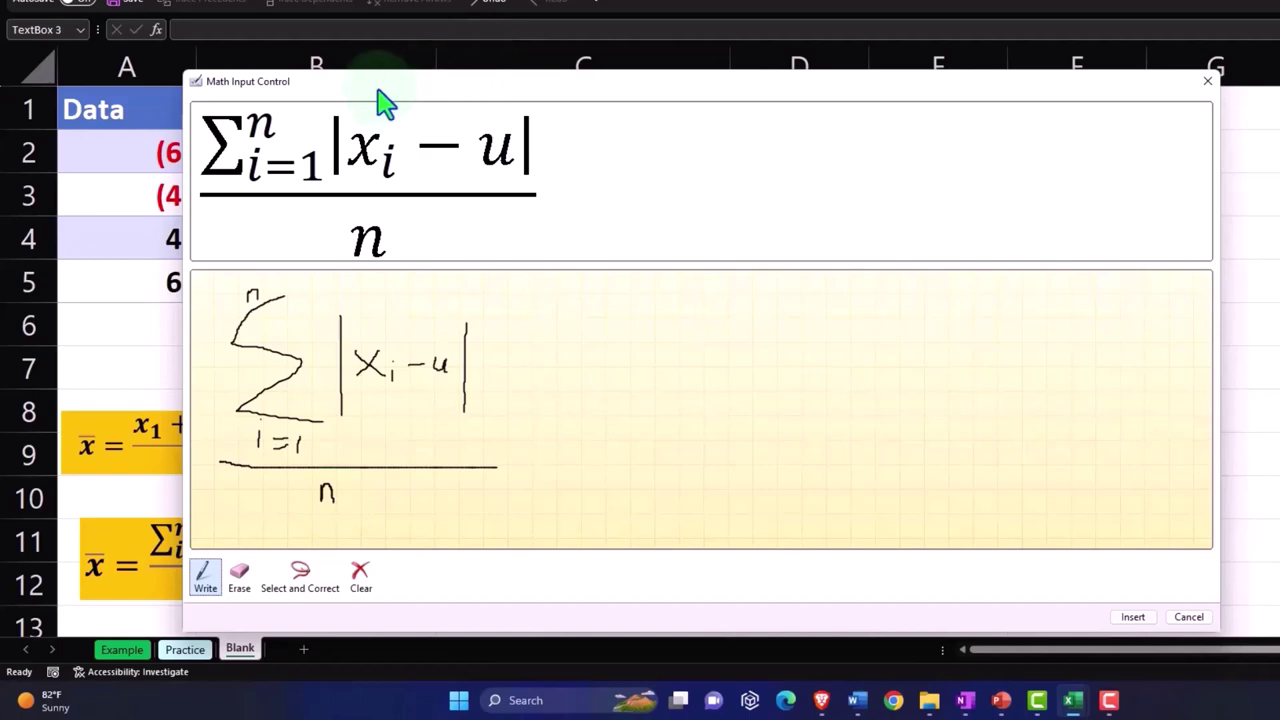
{"action": "left_click_drag", "start_coordinate": [377, 90], "coordinate": [490, 82]}
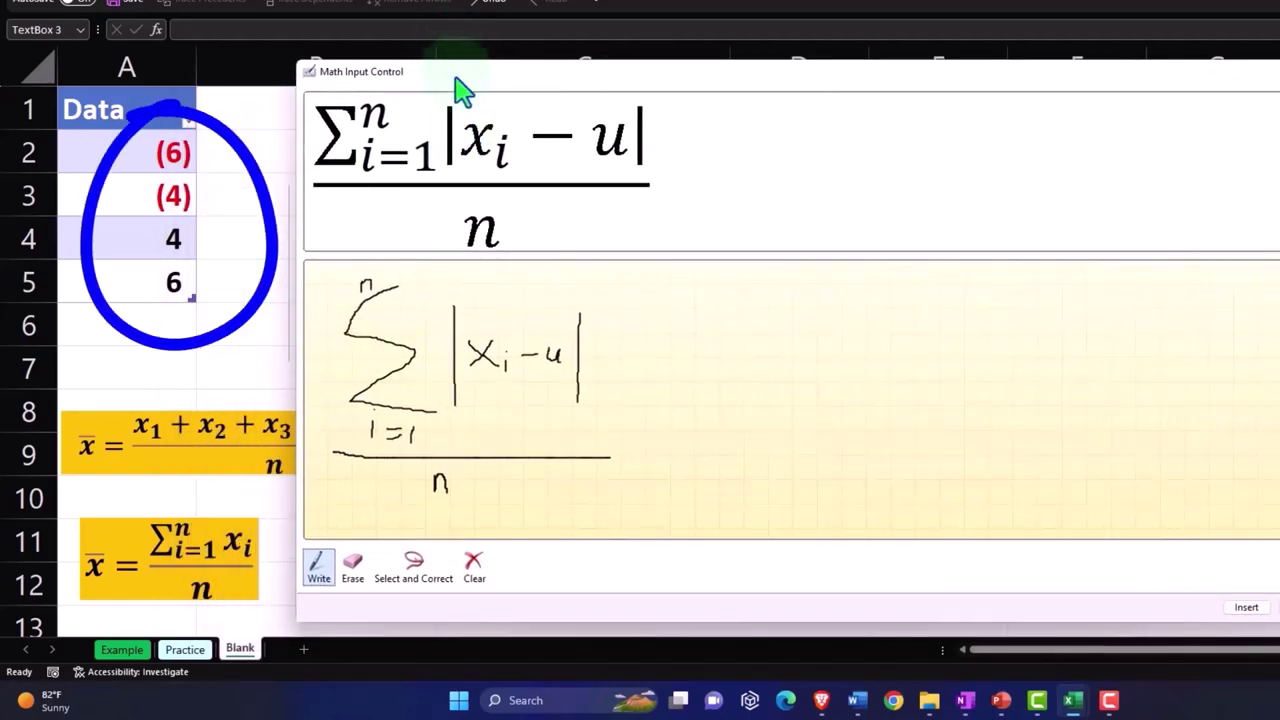
{"action": "left_click_drag", "start_coordinate": [470, 91], "coordinate": [1060, 80]}
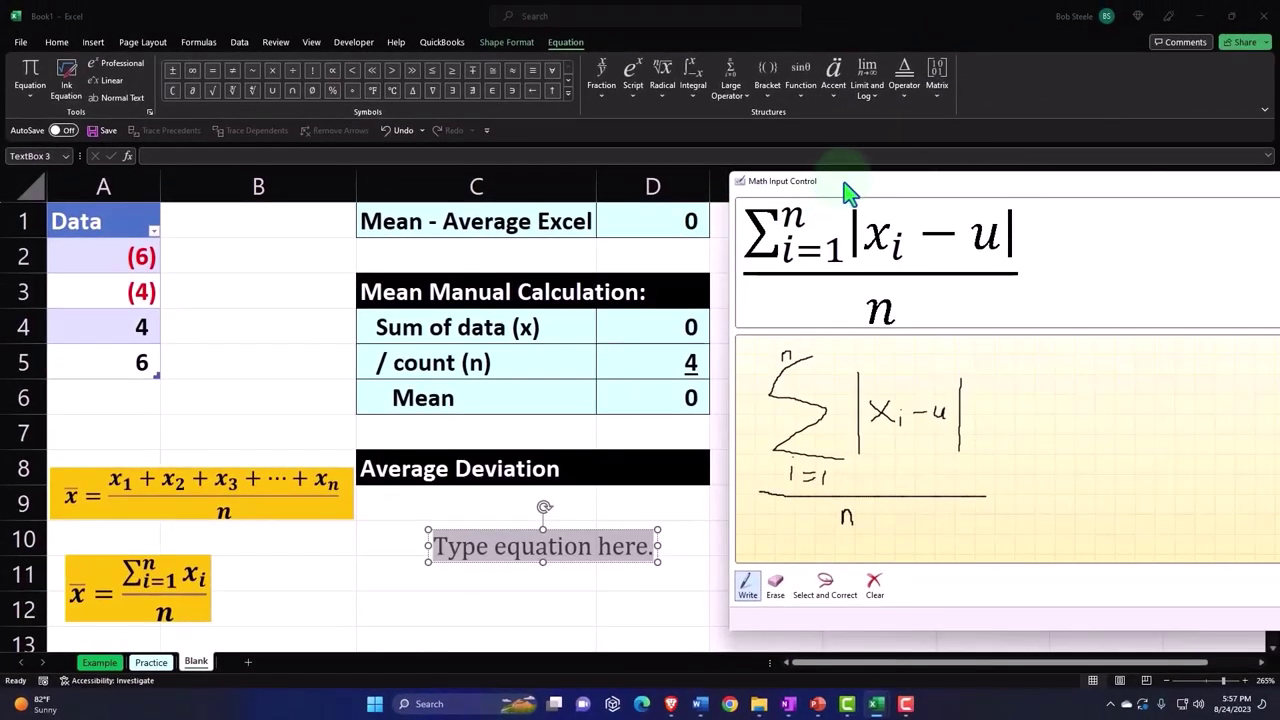
{"action": "left_click_drag", "start_coordinate": [846, 186], "coordinate": [707, 186]}
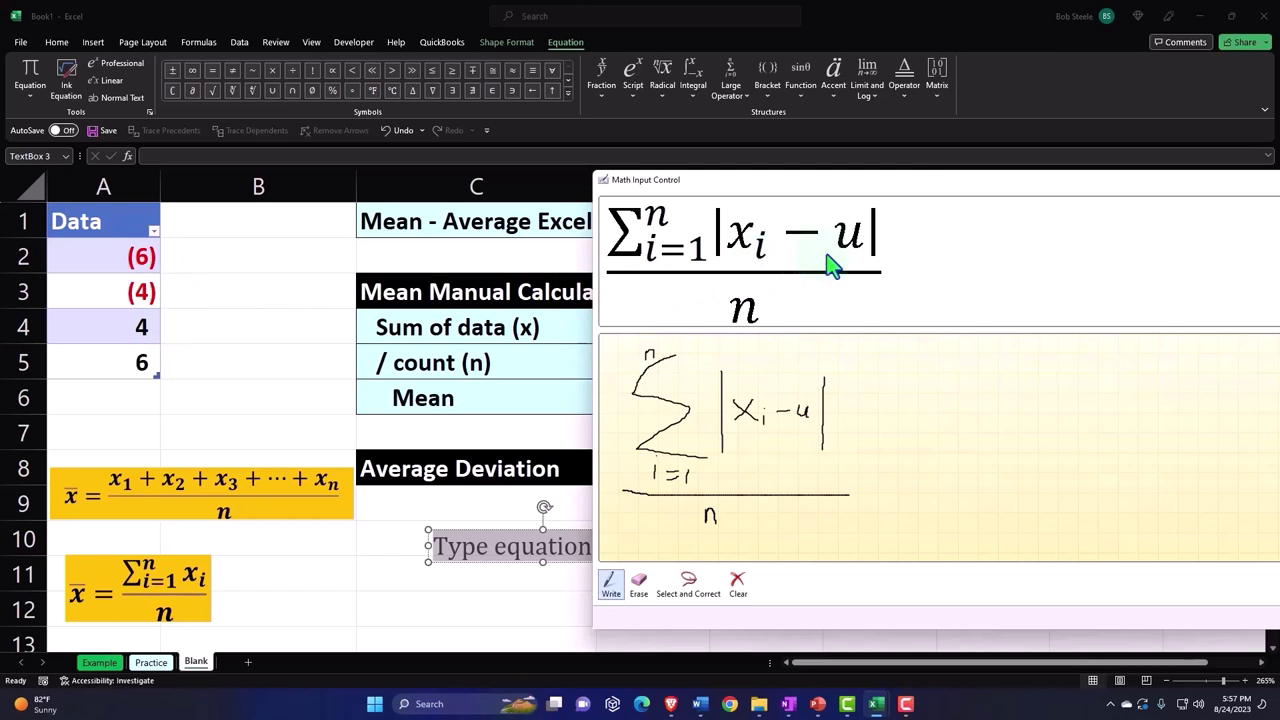
{"action": "mouse_move", "coordinate": [782, 200]}
{"action": "left_mouse_down"}
{"action": "mouse_move", "coordinate": [875, 200]}
{"action": "mouse_move", "coordinate": [908, 260]}
{"action": "mouse_move", "coordinate": [789, 182]}
{"action": "left_mouse_up"}
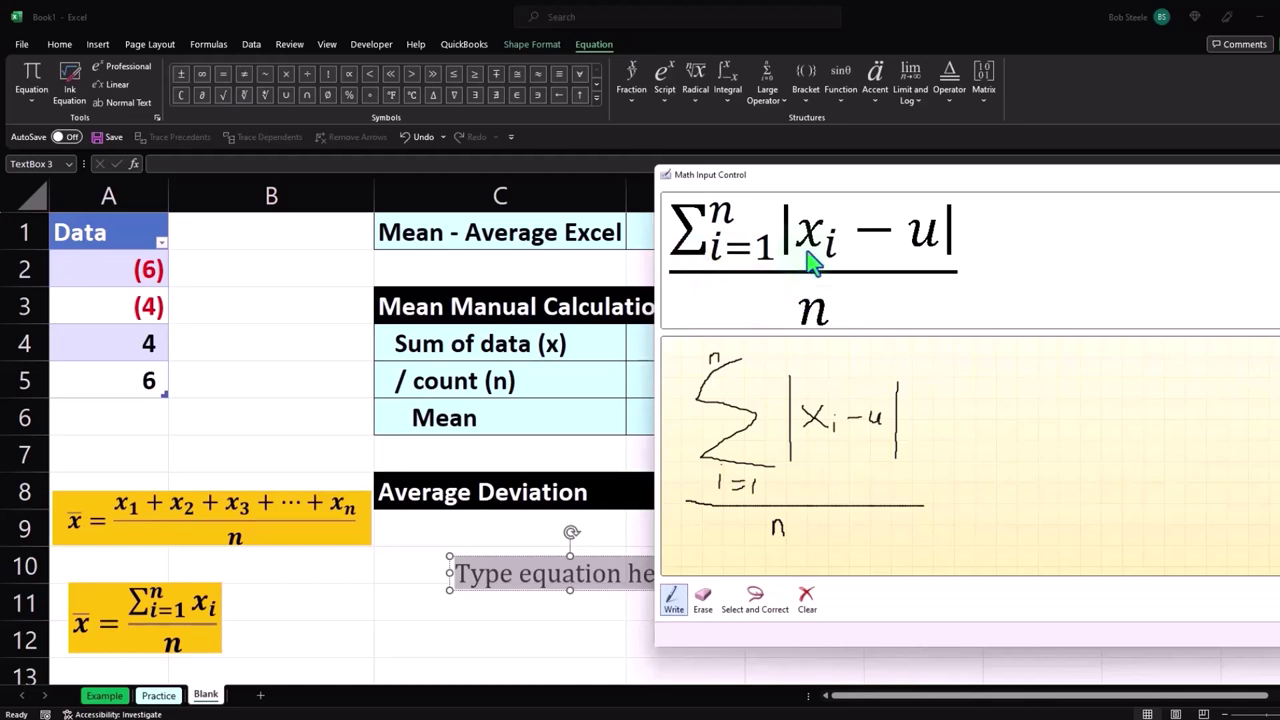
{"action": "mouse_move", "coordinate": [852, 178]}
{"action": "left_mouse_down"}
{"action": "mouse_move", "coordinate": [447, 203]}
{"action": "mouse_move", "coordinate": [412, 180]}
{"action": "left_mouse_up"}
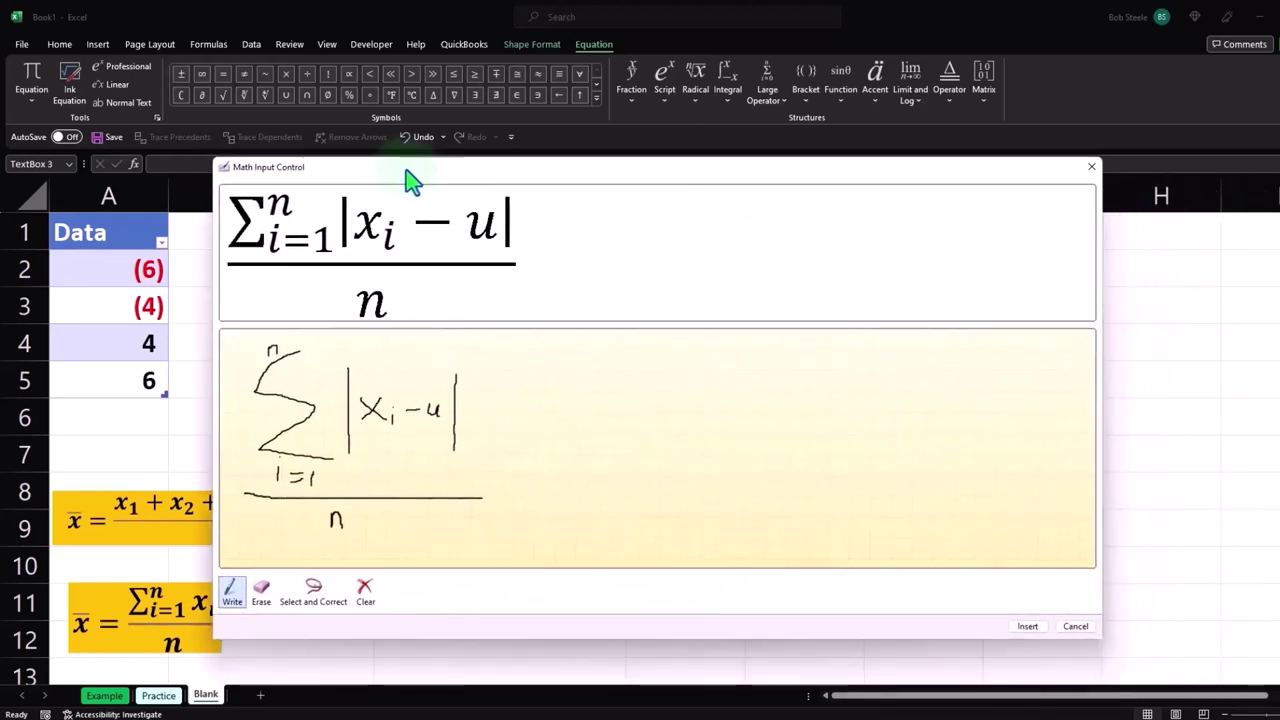
Insert the handwritten equation, position it under the Average Deviation heading, and widen its box
{"action": "left_click", "coordinate": [1030, 627]}
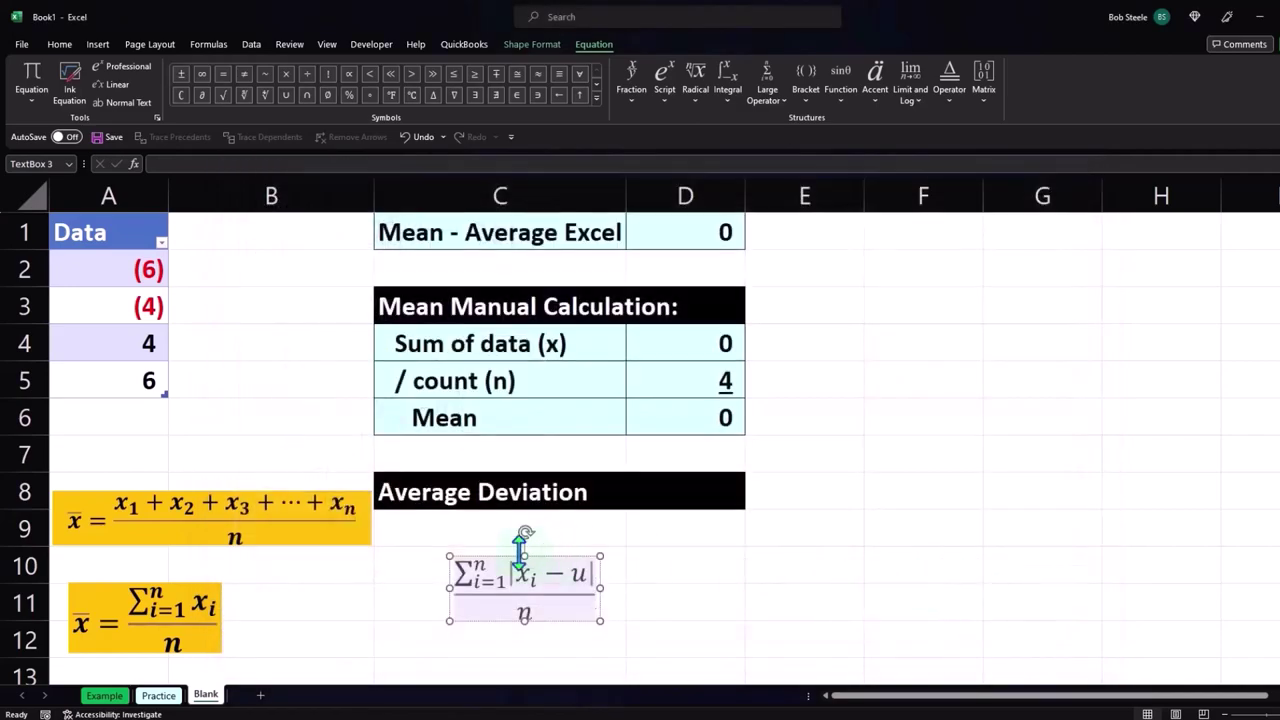
{"action": "left_click_drag", "start_coordinate": [465, 558], "coordinate": [412, 531]}
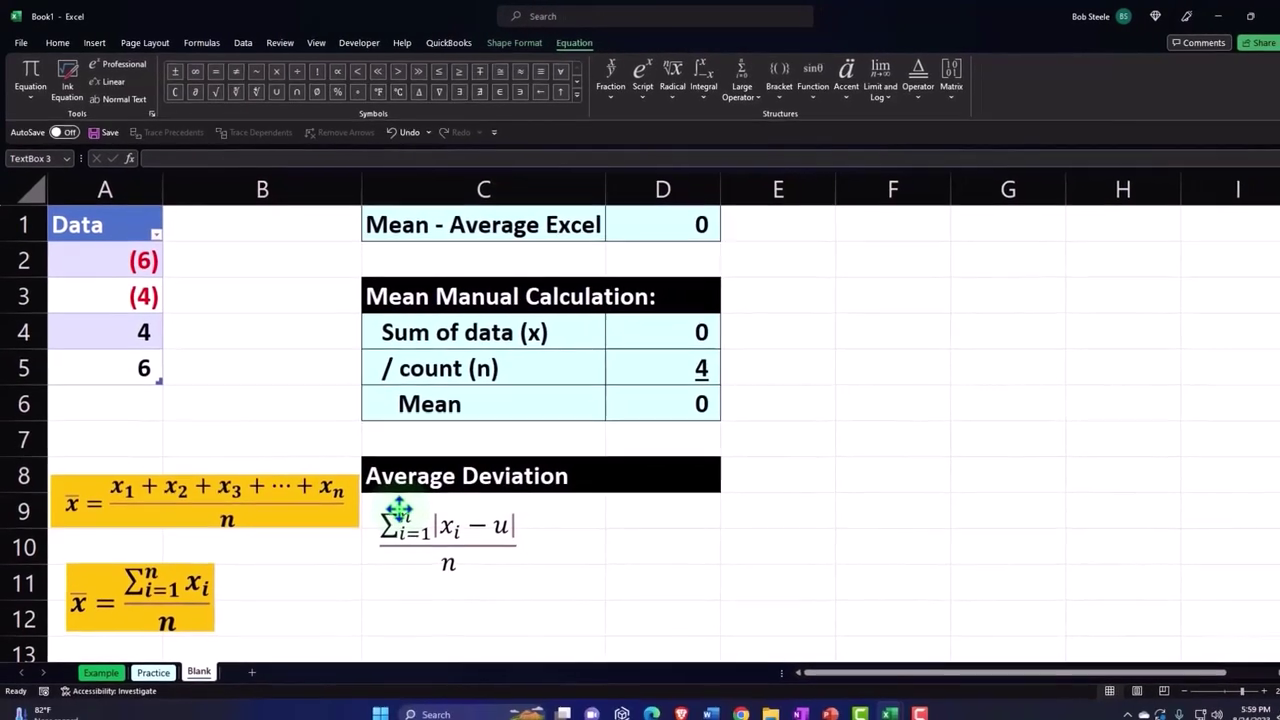
{"action": "key", "text": "Escape"}
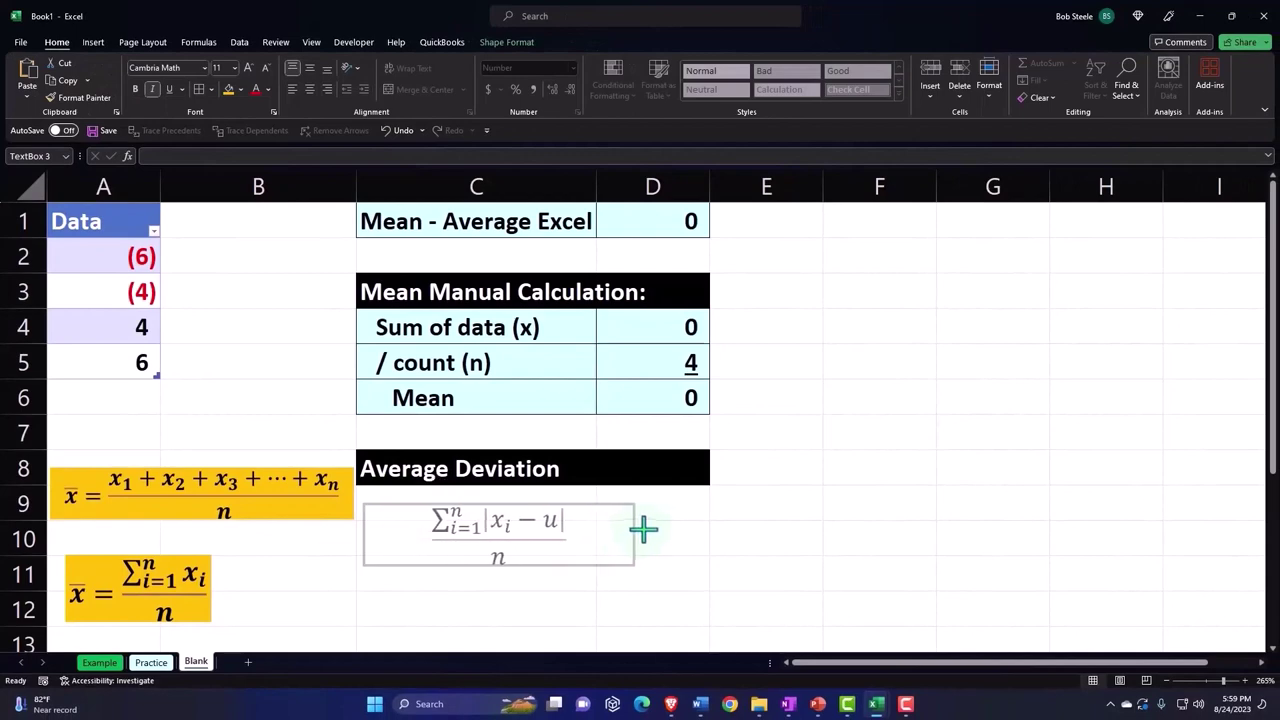
{"action": "left_click_drag", "start_coordinate": [643, 530], "coordinate": [680, 535]}
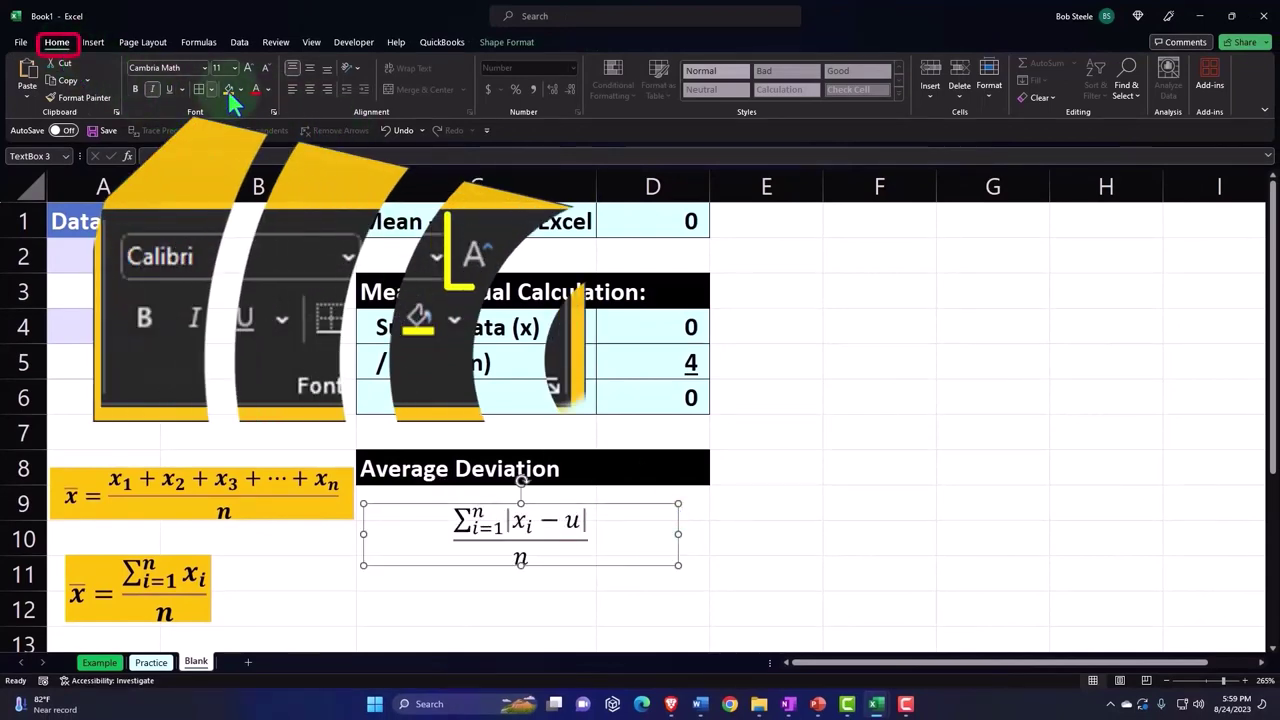
Enlarge the equation font to 20 and fill its box with yellow
{"action": "left_click", "coordinate": [248, 68]}
{"action": "left_click", "coordinate": [248, 68]}
{"action": "left_click", "coordinate": [248, 68]}
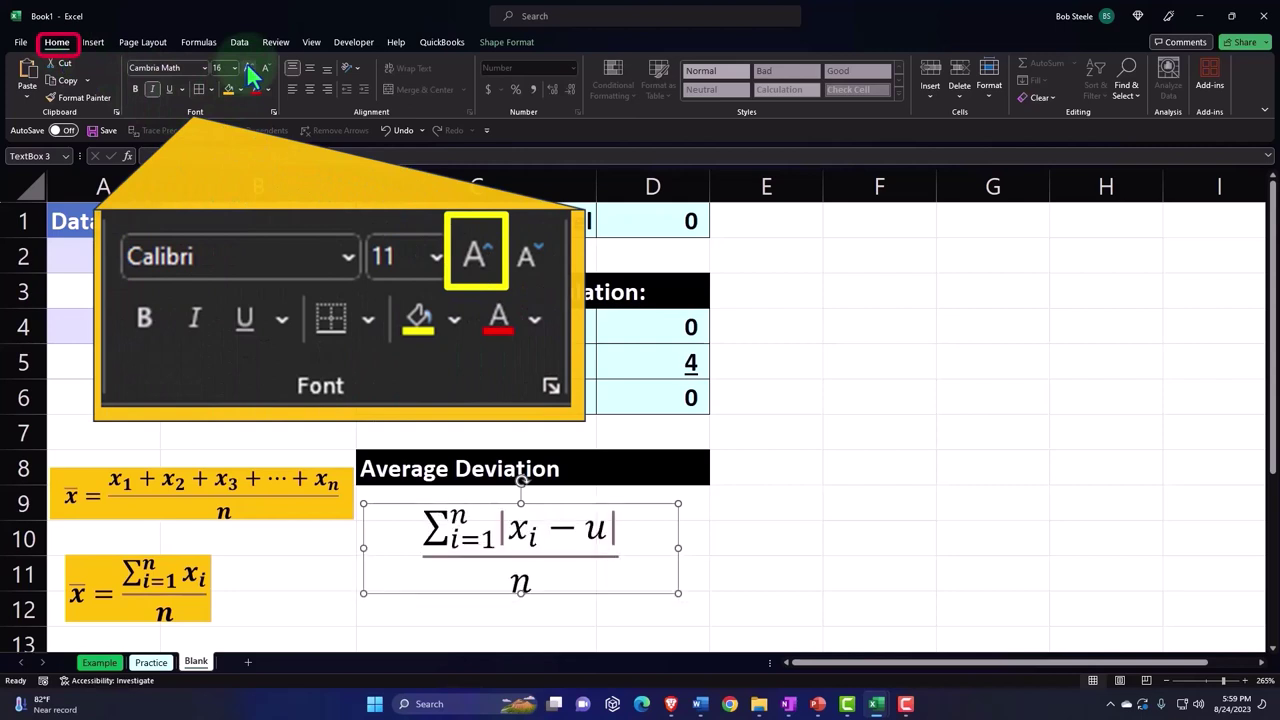
{"action": "left_click", "coordinate": [248, 68]}
{"action": "left_click", "coordinate": [249, 68]}
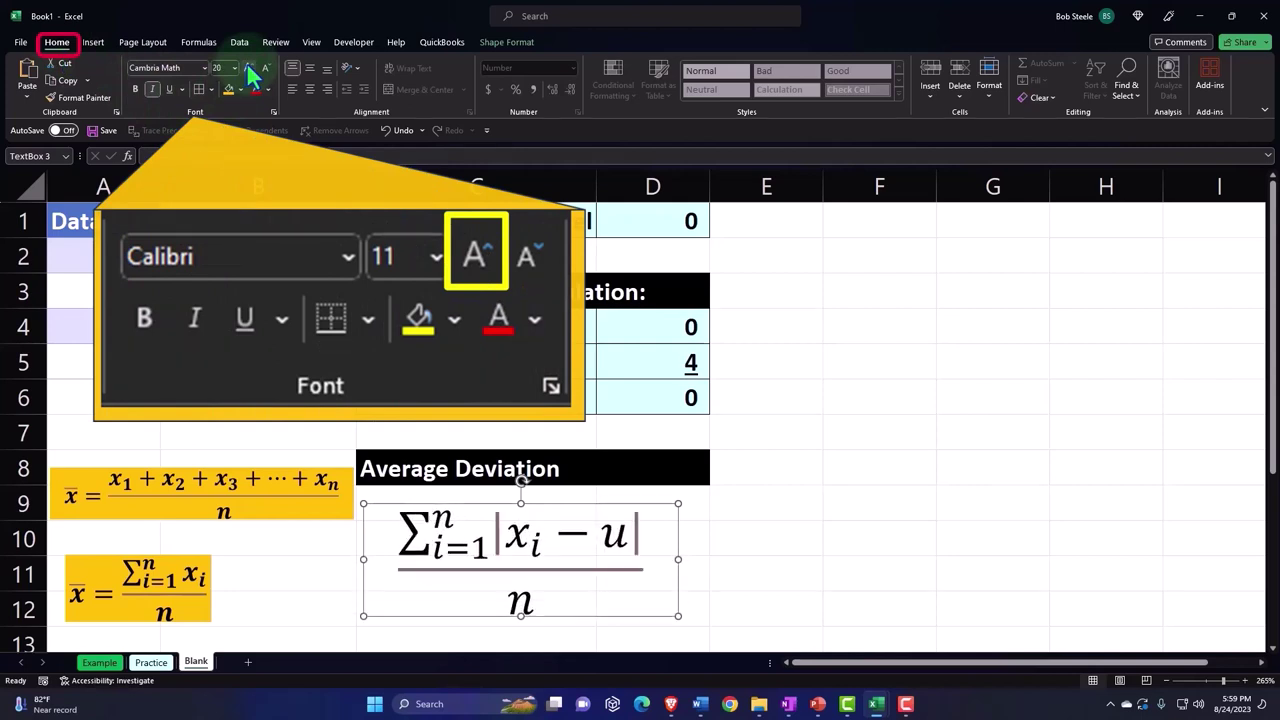
{"action": "left_click", "coordinate": [229, 89]}
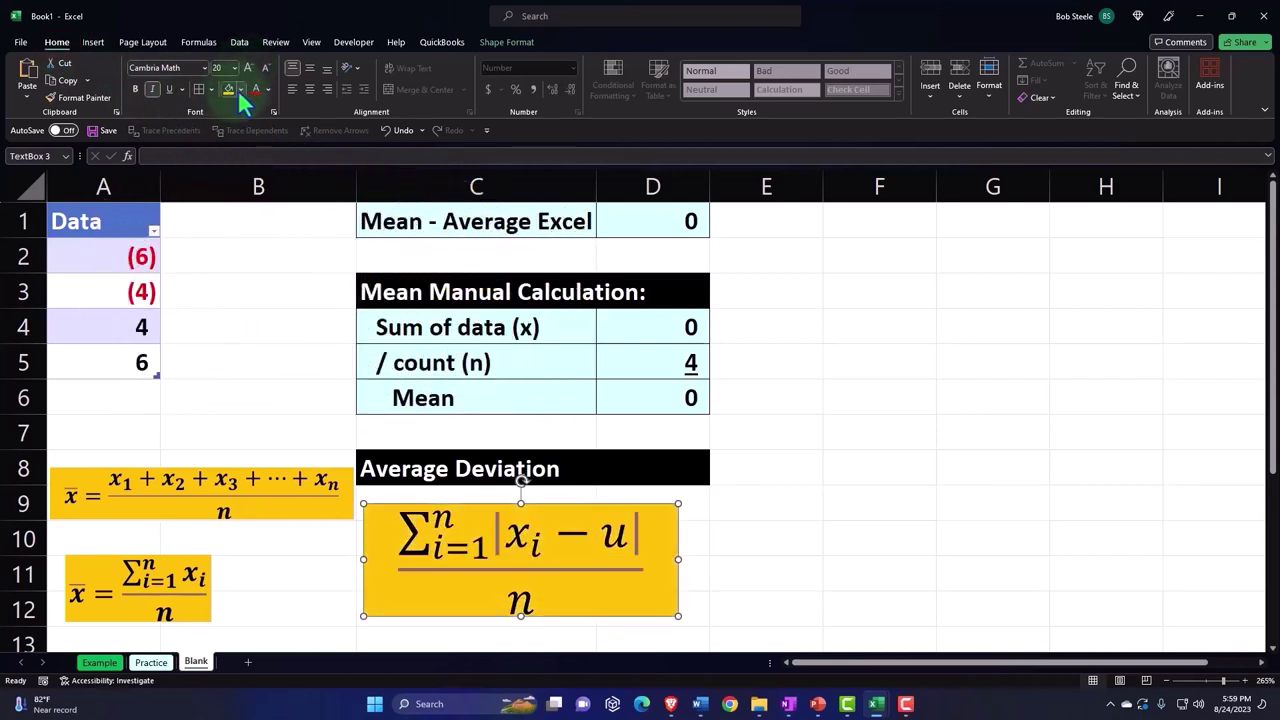
{"action": "left_click", "coordinate": [241, 89]}
{"action": "left_click", "coordinate": [250, 237]}
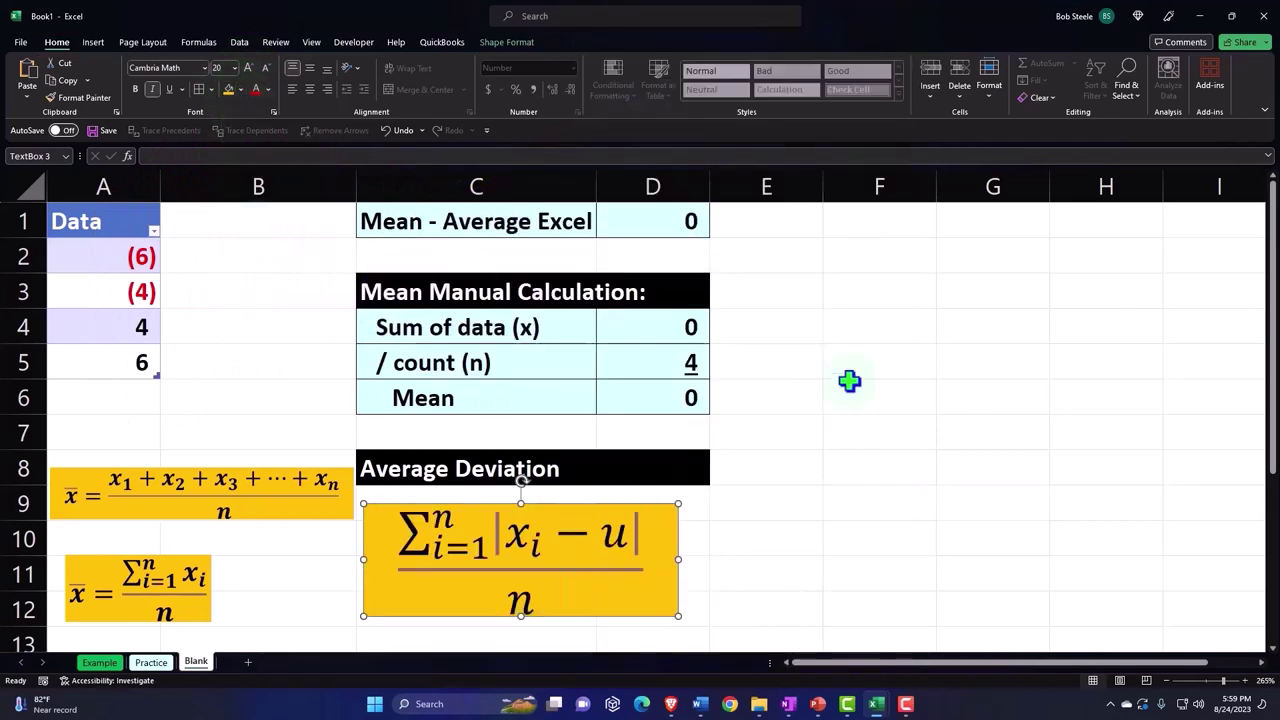
{"action": "left_click", "coordinate": [928, 398]}
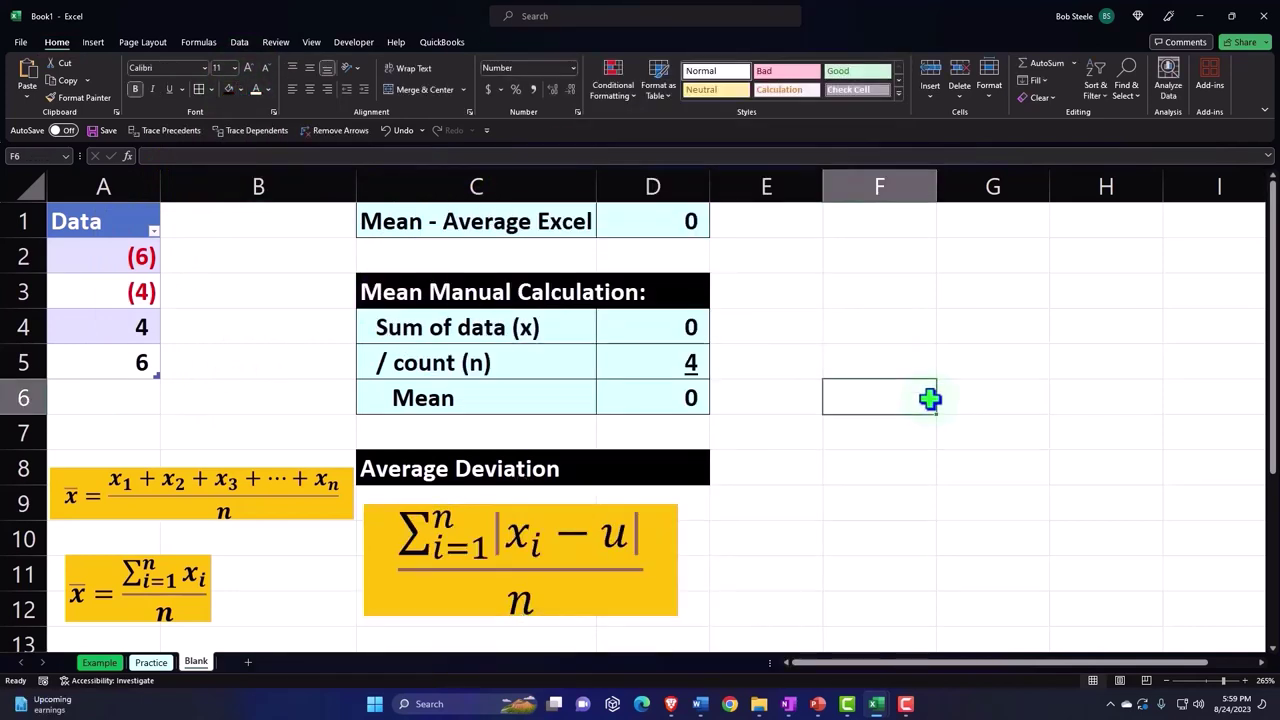
Narrow column E to a 2.43-wide spacer
{"action": "key", "text": "Down"}
{"action": "key", "text": "Down"}
{"action": "key", "text": "Down"}
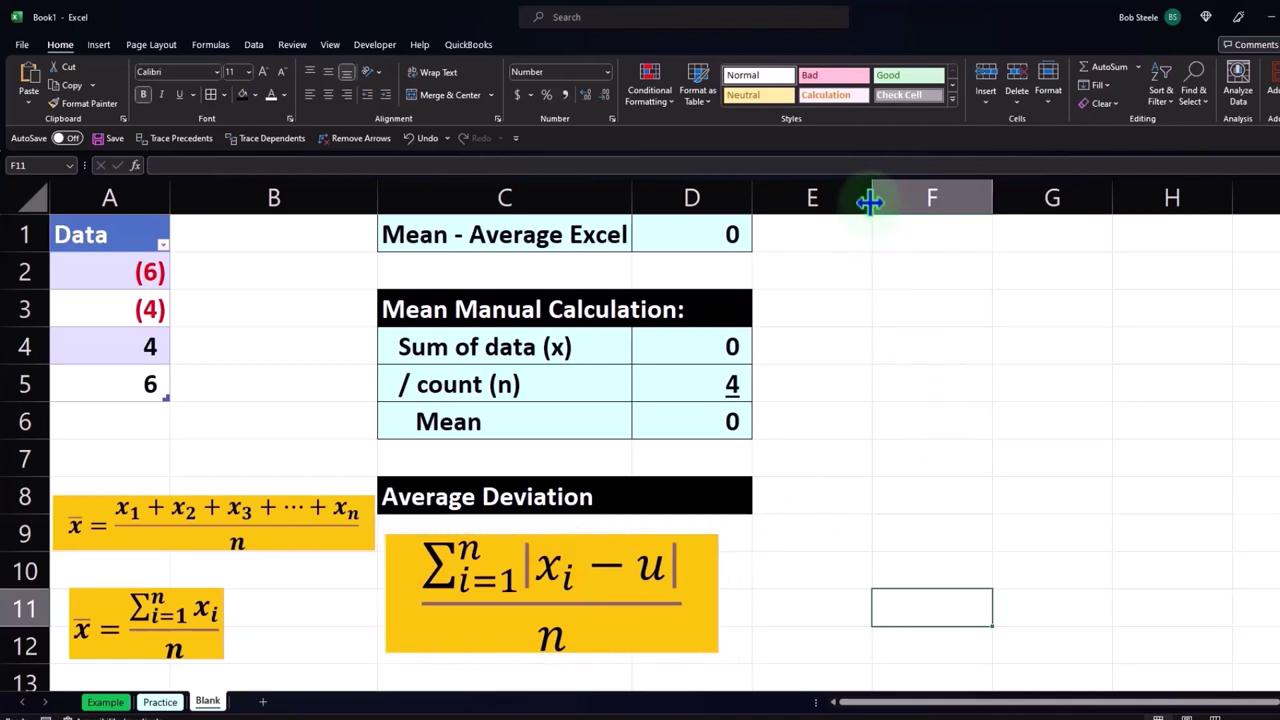
{"action": "left_click_drag", "start_coordinate": [870, 203], "coordinate": [770, 204]}
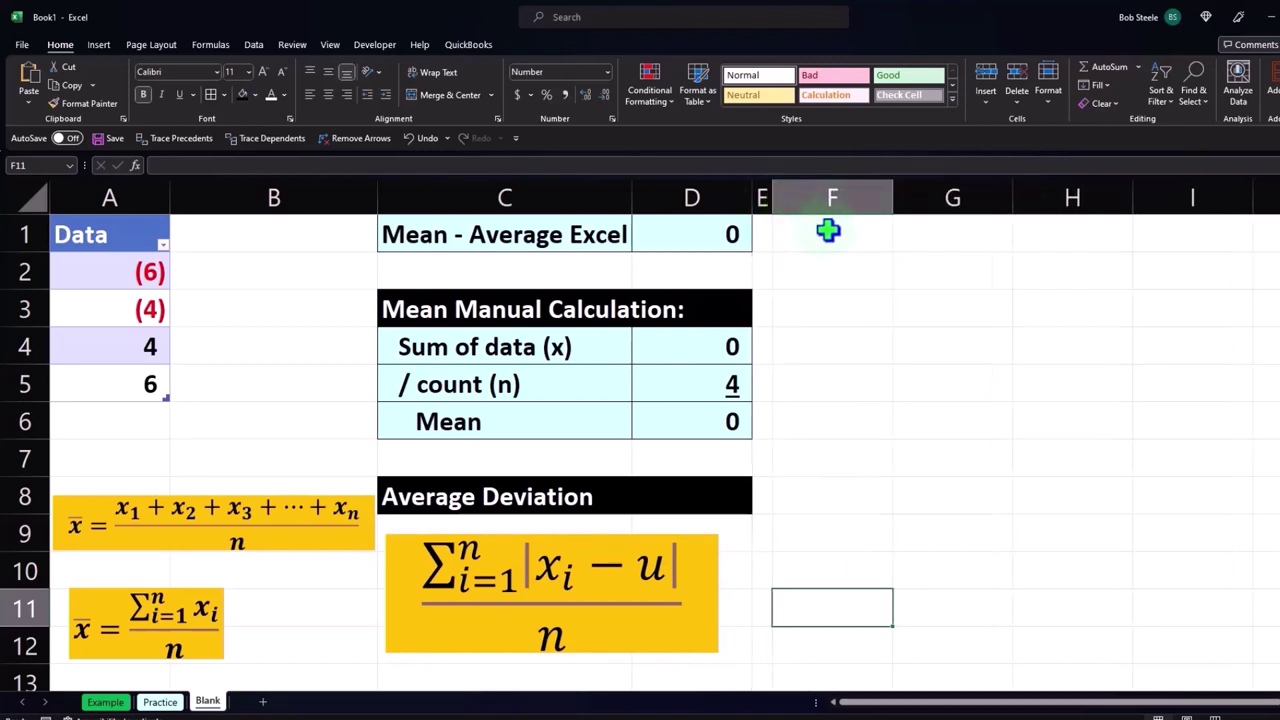
{"action": "left_click", "coordinate": [828, 231]}
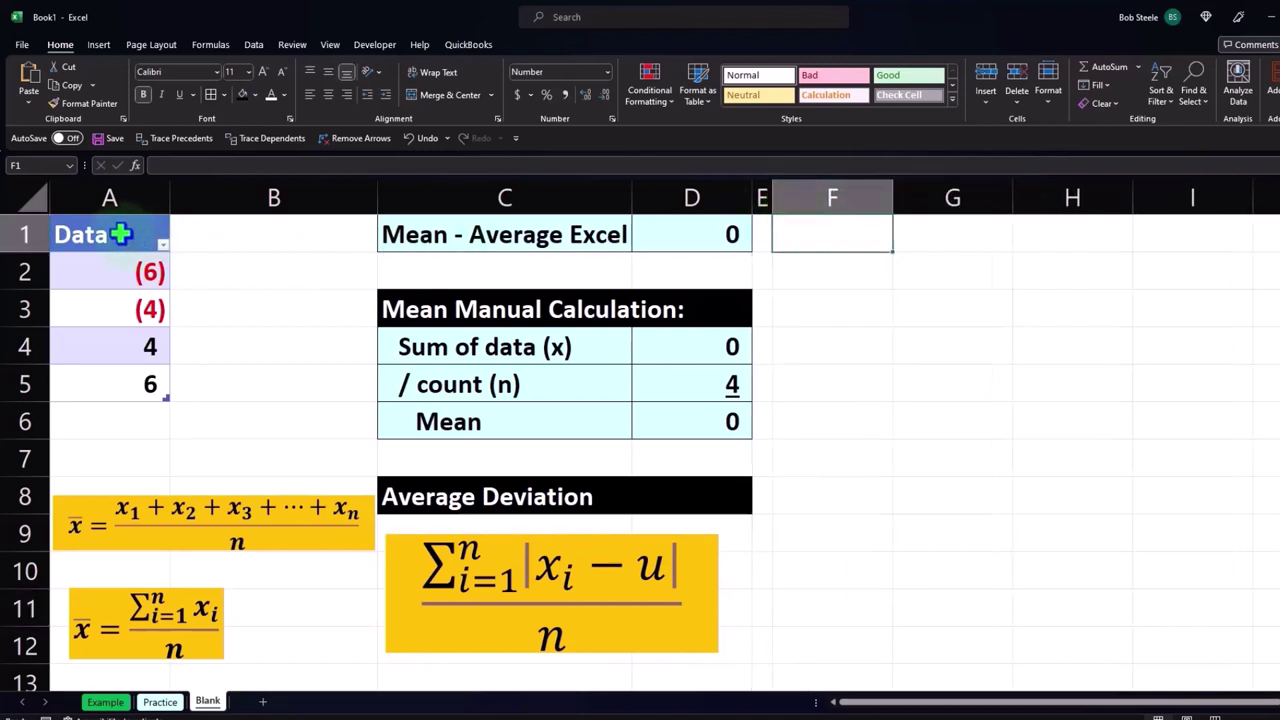
Copy the Data values in A1:A5 and bring up paste options at F1
{"action": "left_click_drag", "start_coordinate": [118, 233], "coordinate": [123, 371]}
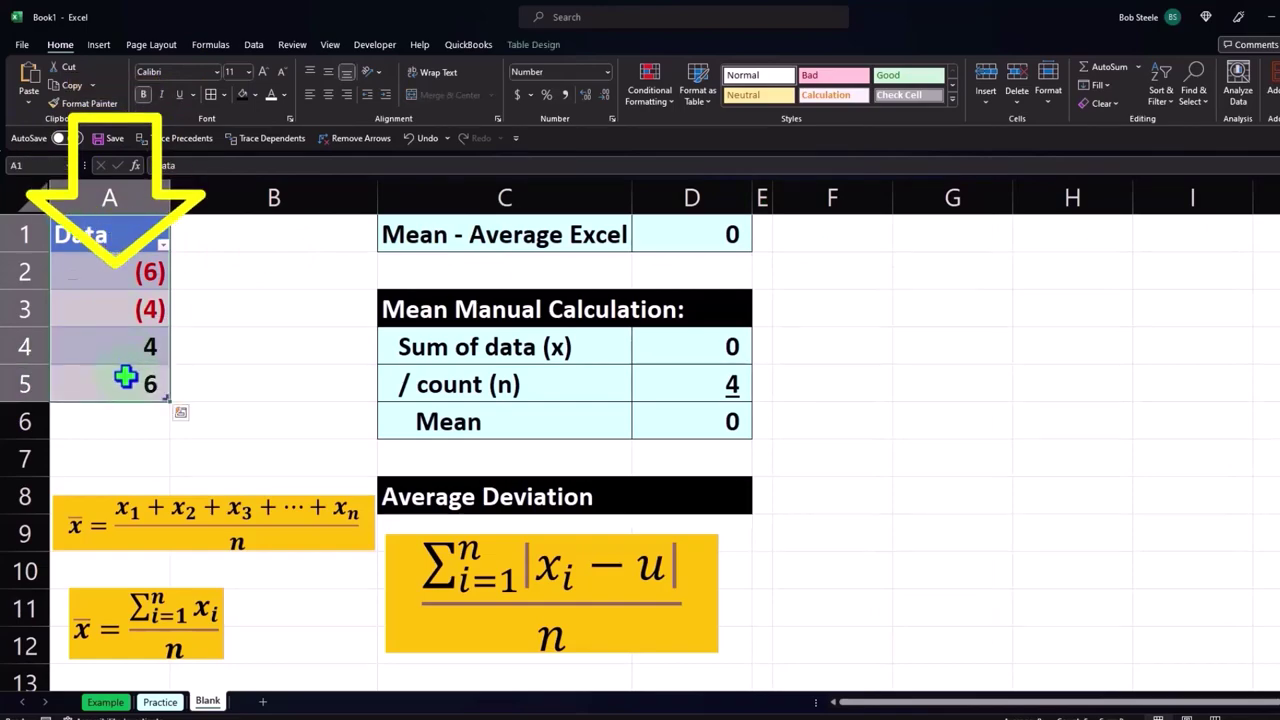
{"action": "right_click", "coordinate": [125, 265]}
{"action": "left_click", "coordinate": [162, 297]}
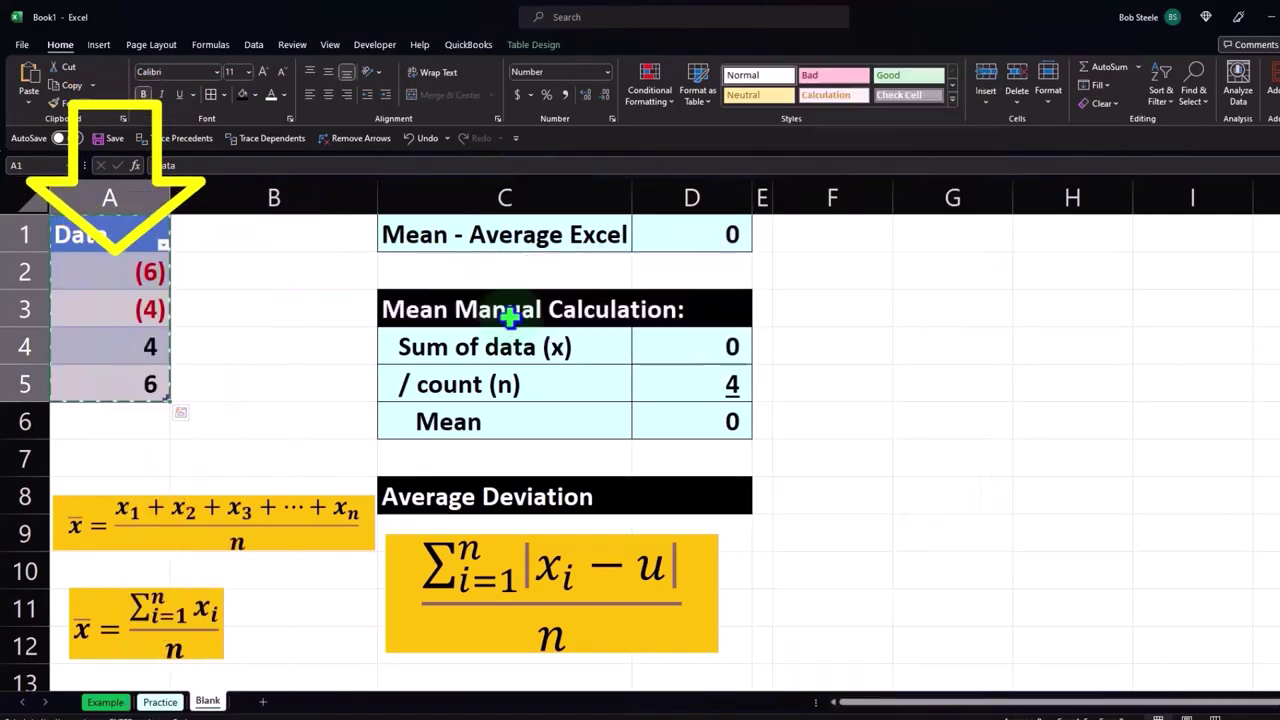
{"action": "left_click", "coordinate": [801, 227]}
{"action": "right_click", "coordinate": [801, 227]}
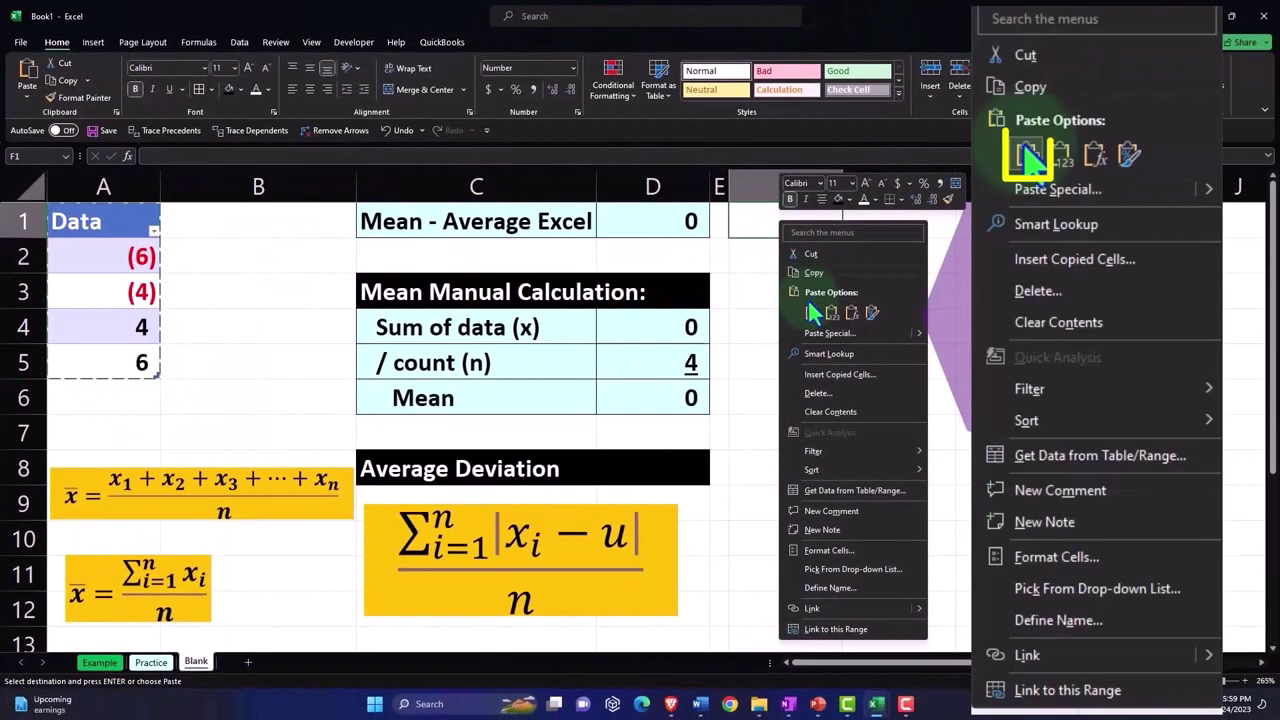
Paste the Data values into F1:F5 and add a Mean header in G1
{"action": "left_click", "coordinate": [813, 310]}
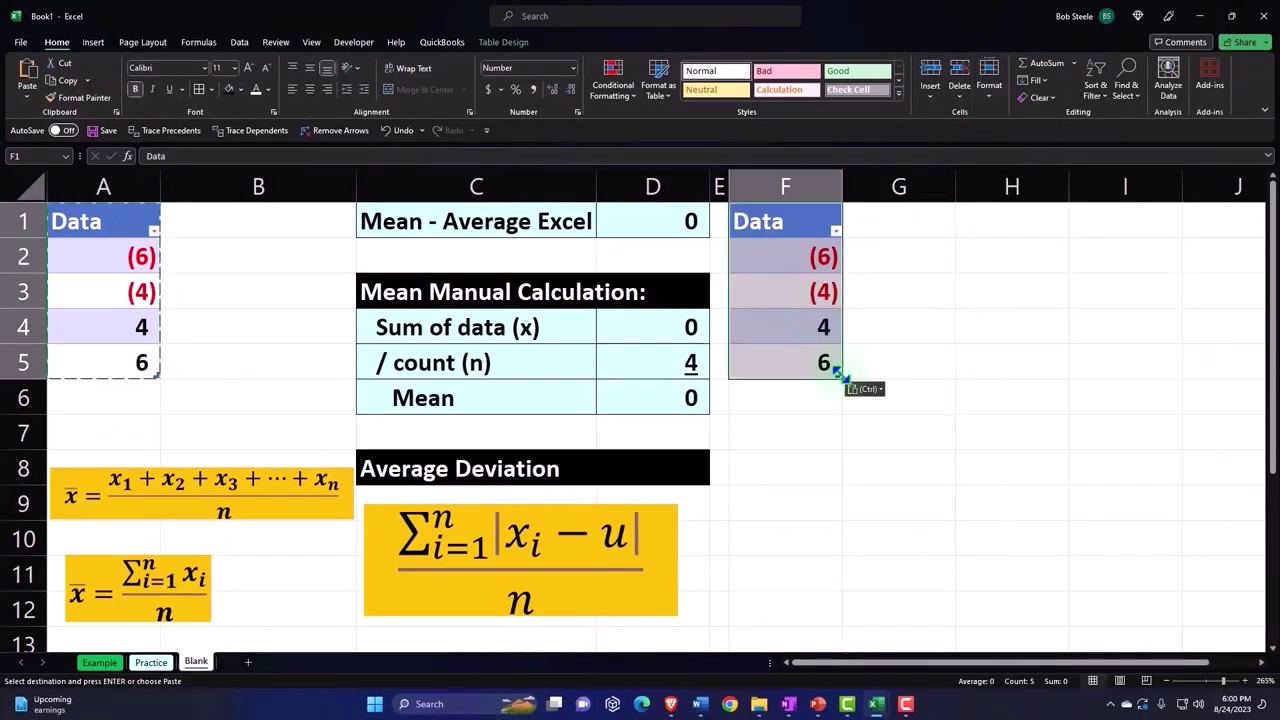
{"action": "key", "text": "Right"}
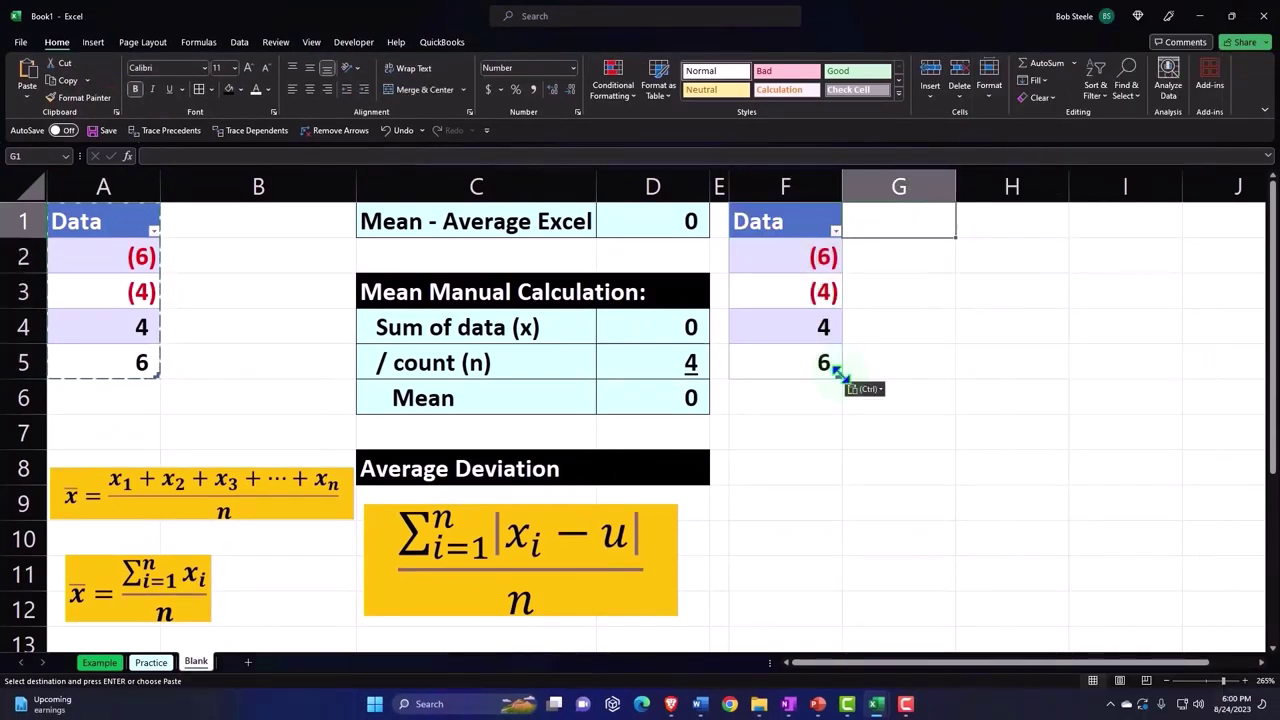
{"action": "type", "text": "Mean"}
{"action": "key", "text": "Return"}
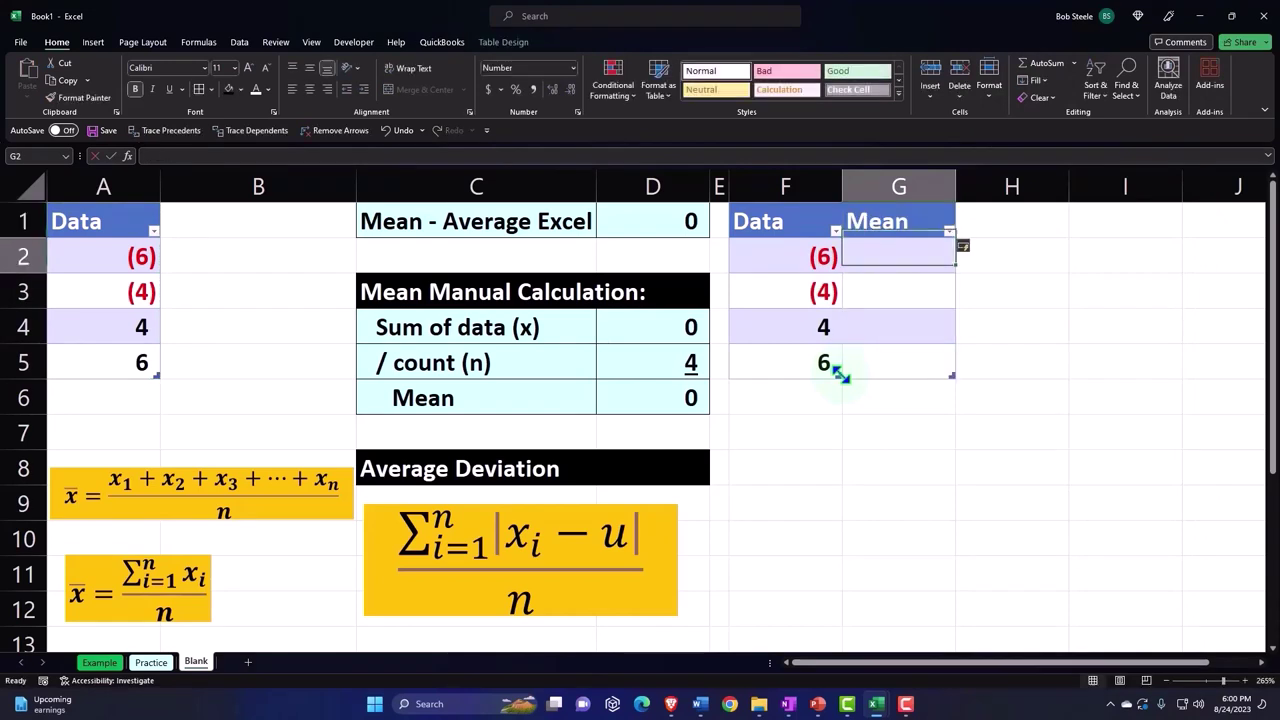
Enter =D1 in G2 to fill the Mean column, then check the shifted references in G3 and G4
{"action": "type", "text": "="}
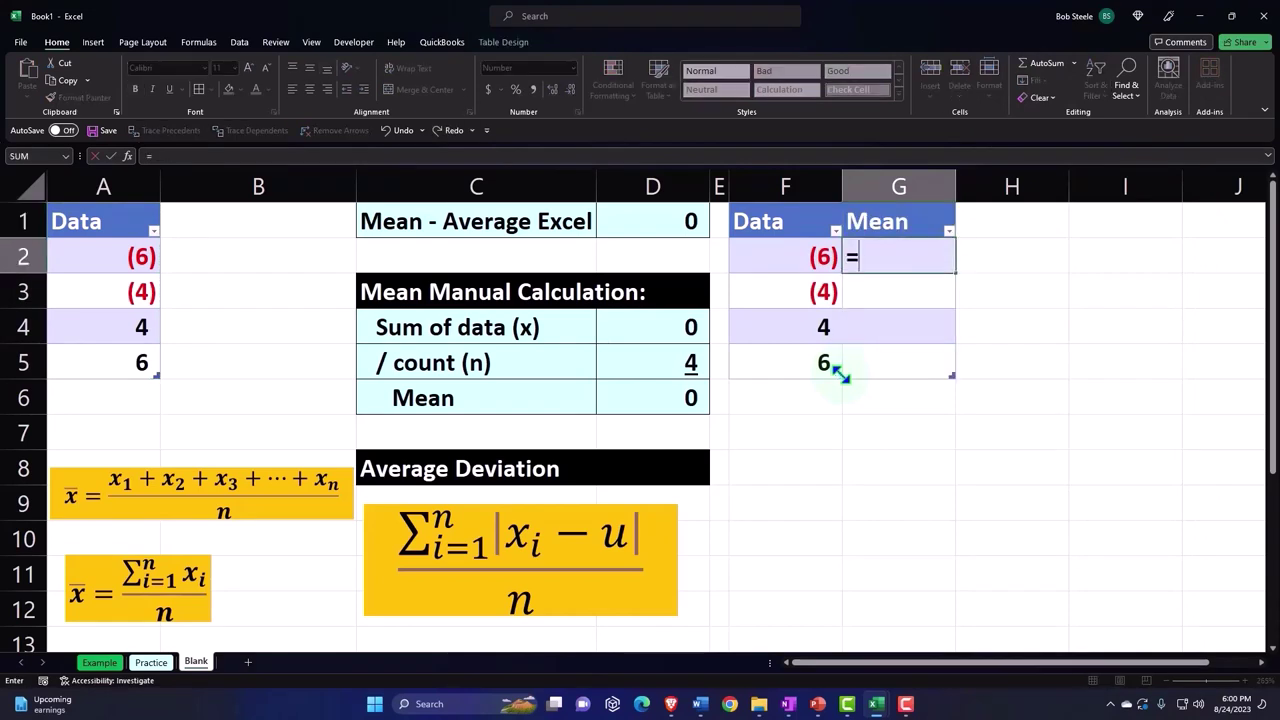
{"action": "key", "text": "Left"}
{"action": "key", "text": "Left"}
{"action": "key", "text": "Up"}
{"action": "key", "text": "Left"}
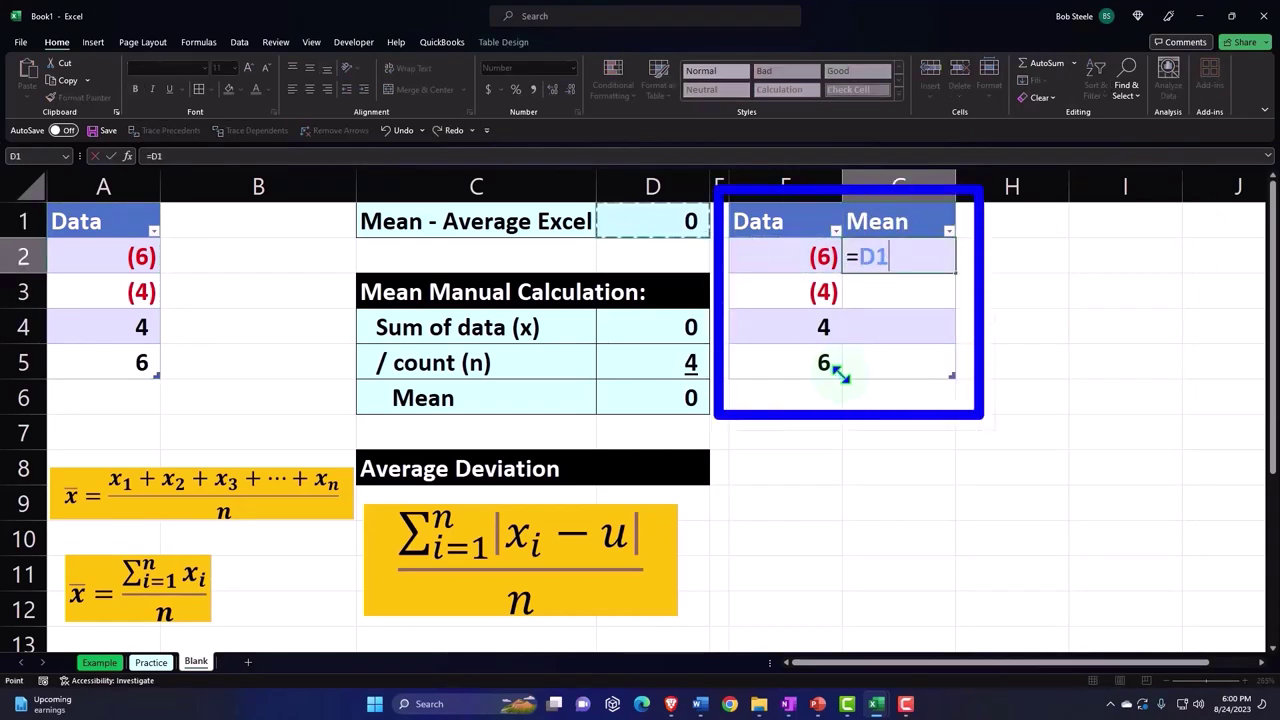
{"action": "key", "text": "Return"}
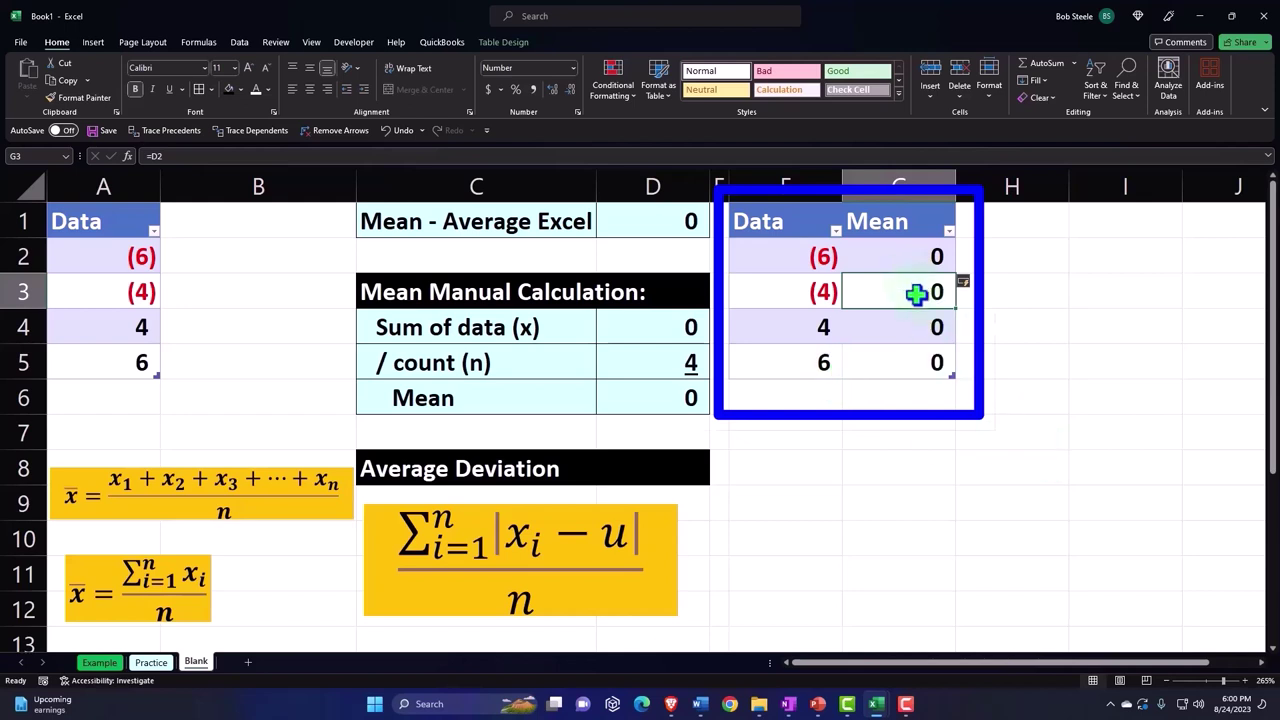
{"action": "double_click", "coordinate": [916, 289]}
{"action": "key", "text": "Return"}
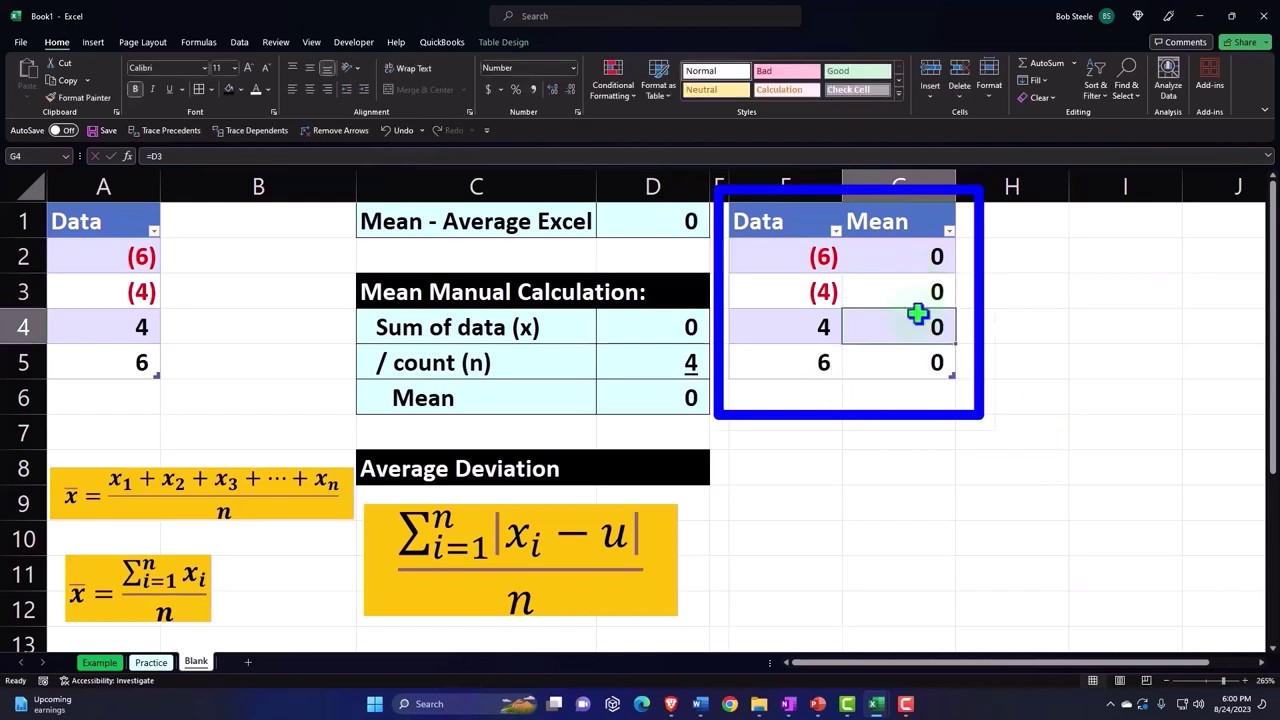
{"action": "double_click", "coordinate": [916, 322]}
{"action": "key", "text": "Return"}
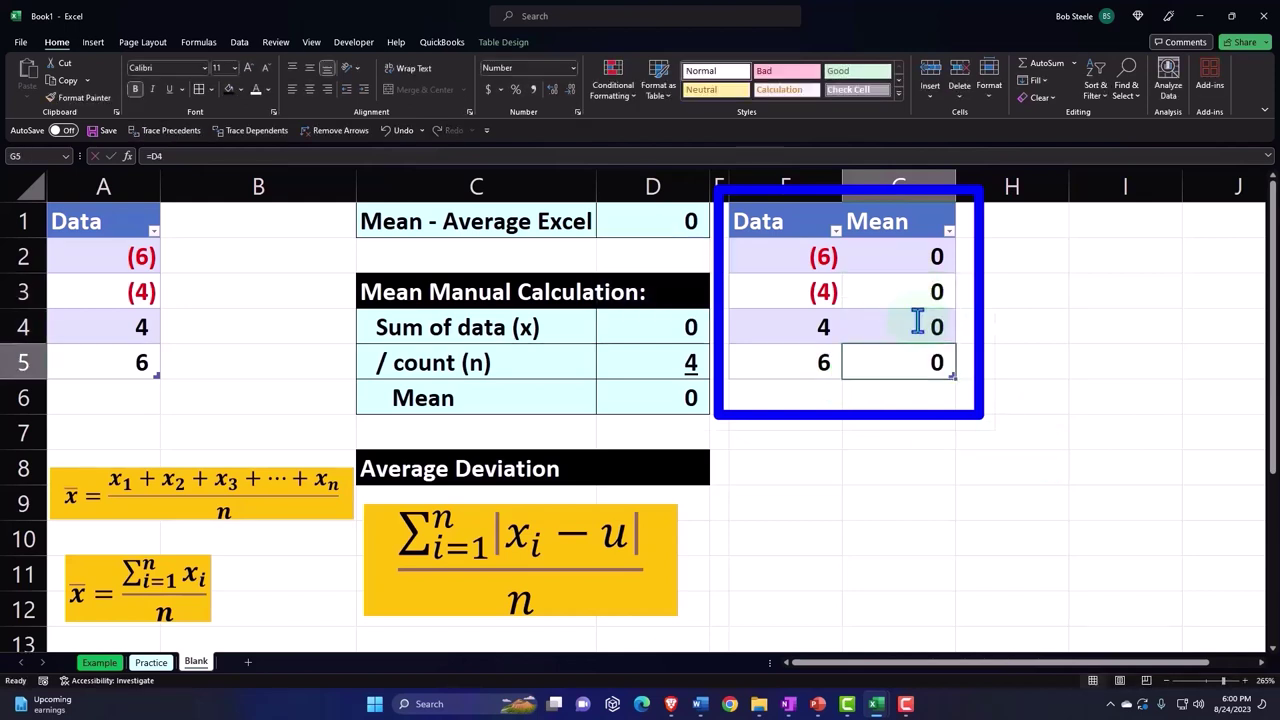
{"action": "double_click", "coordinate": [913, 260]}
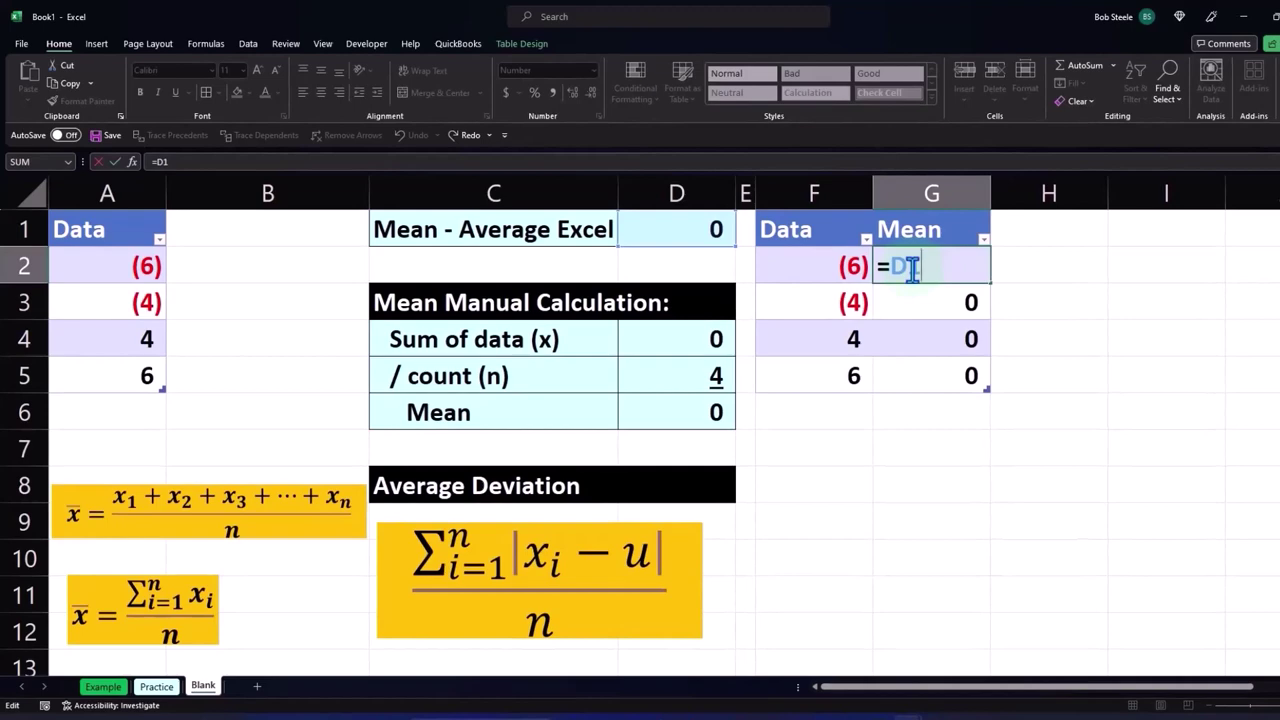
Change G2 to =$D$1 so the whole Mean column references D1, and verify G3–G5
{"action": "key", "text": "F4"}
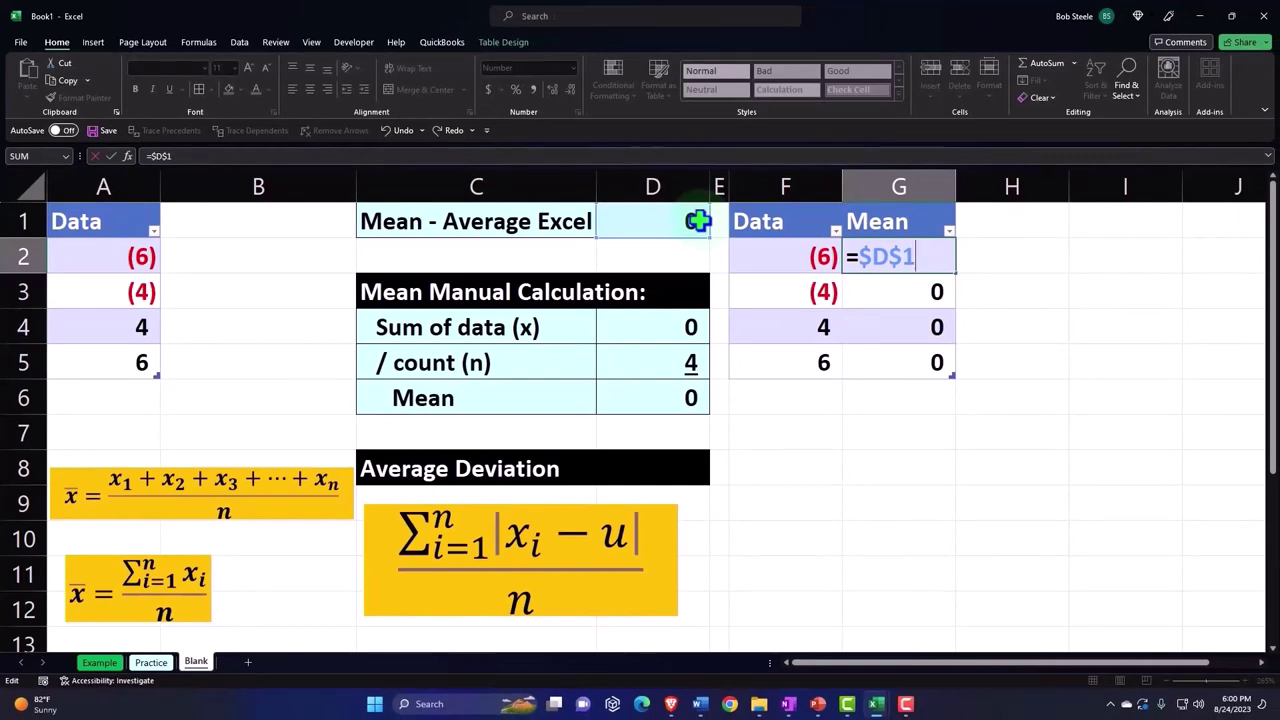
{"action": "key", "text": "Return"}
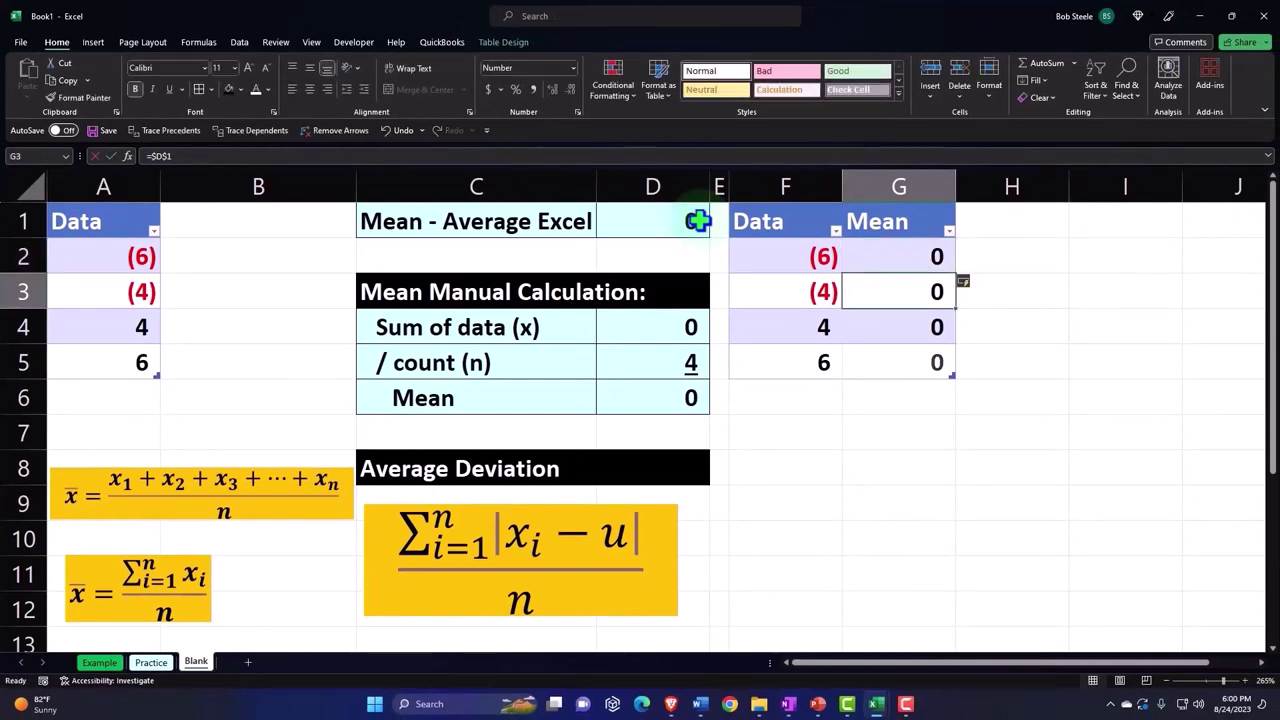
{"action": "double_click", "coordinate": [918, 290]}
{"action": "key", "text": "Return"}
{"action": "double_click", "coordinate": [929, 335]}
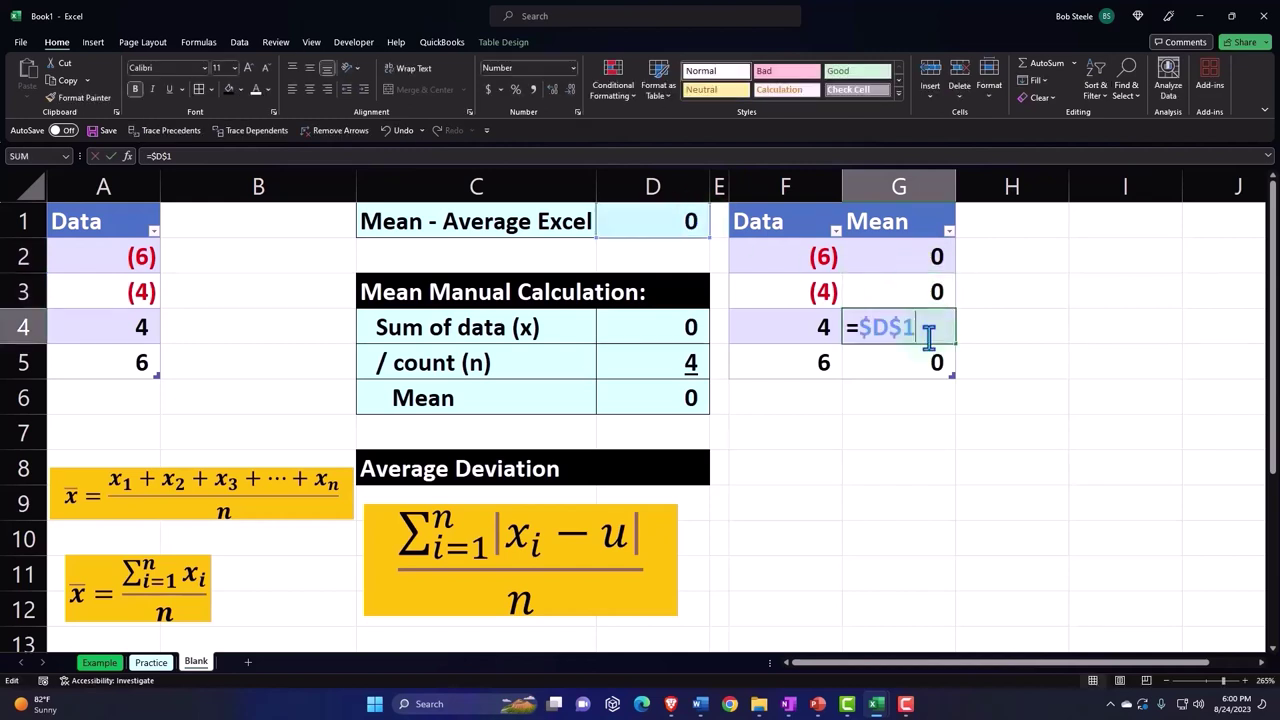
{"action": "key", "text": "Return"}
{"action": "double_click", "coordinate": [936, 364]}
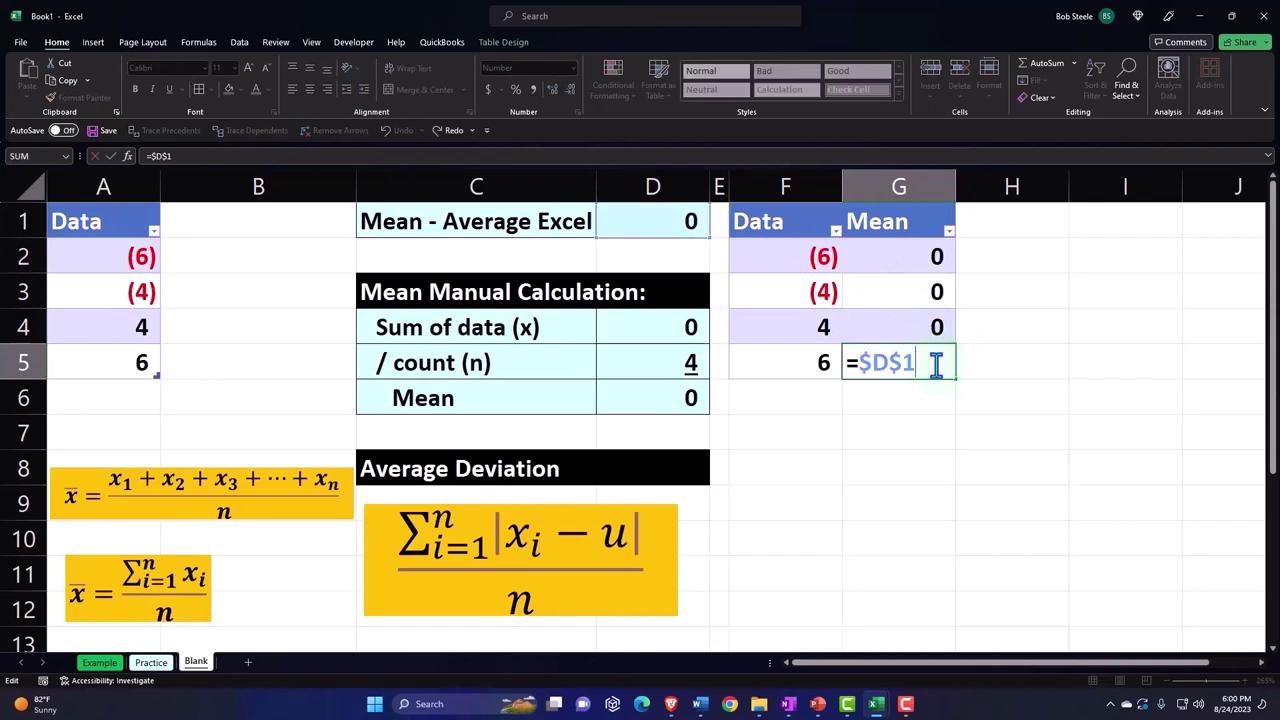
{"action": "key", "text": "Return"}
{"action": "key", "text": "Right"}
{"action": "key", "text": "Up"}
{"action": "key", "text": "Up"}
{"action": "key", "text": "Up"}
{"action": "key", "text": "Up"}
{"action": "key", "text": "Up"}
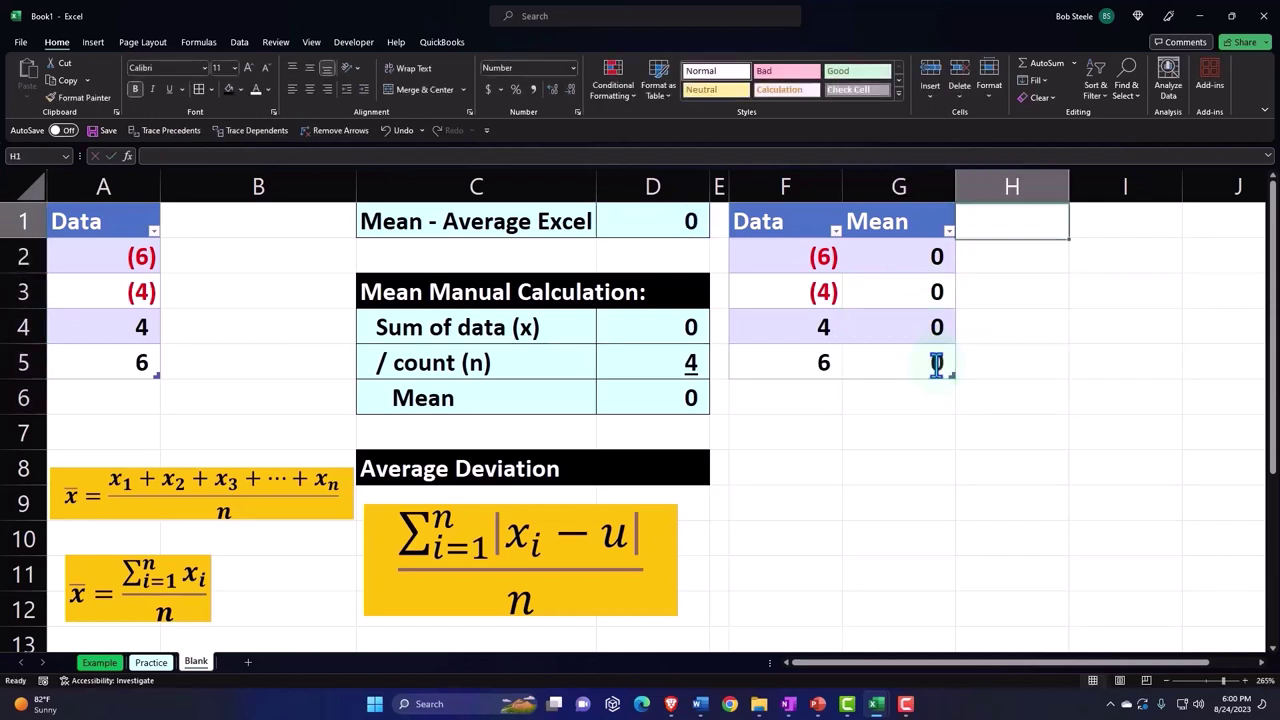
{"action": "type", "text": "Diffe"}
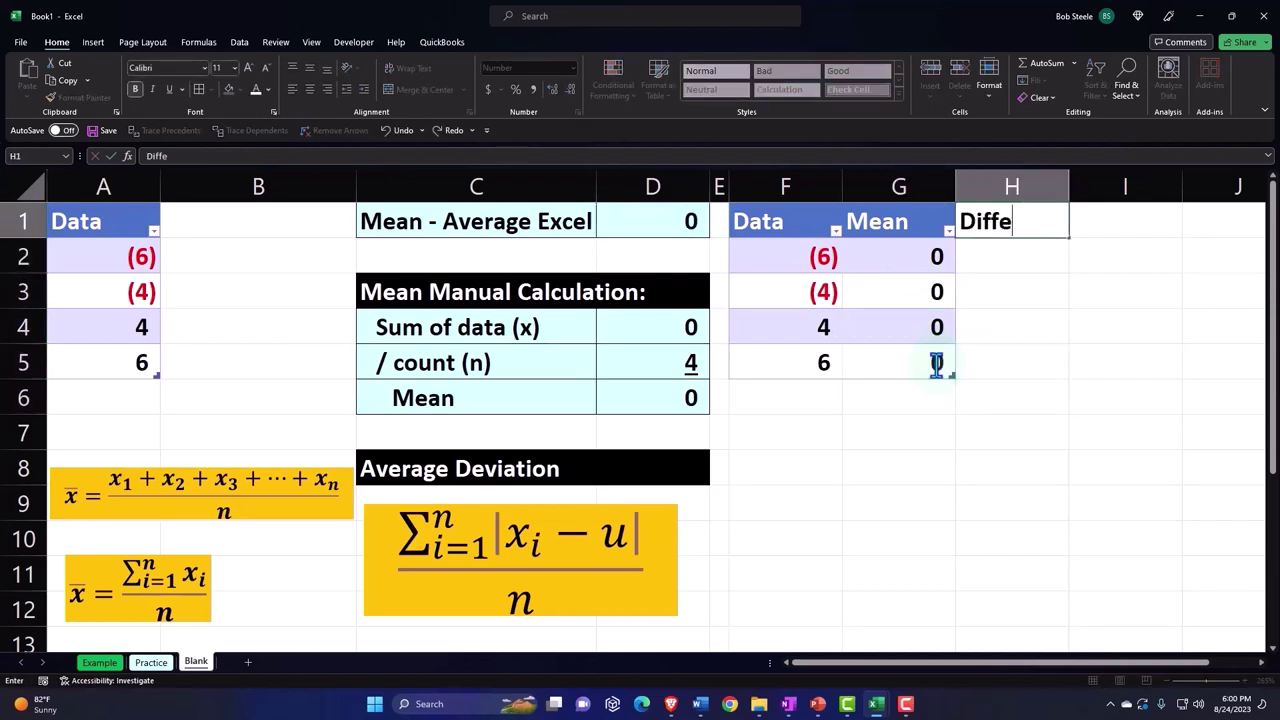
{"action": "type", "text": "rence"}
{"action": "key", "text": "Return"}
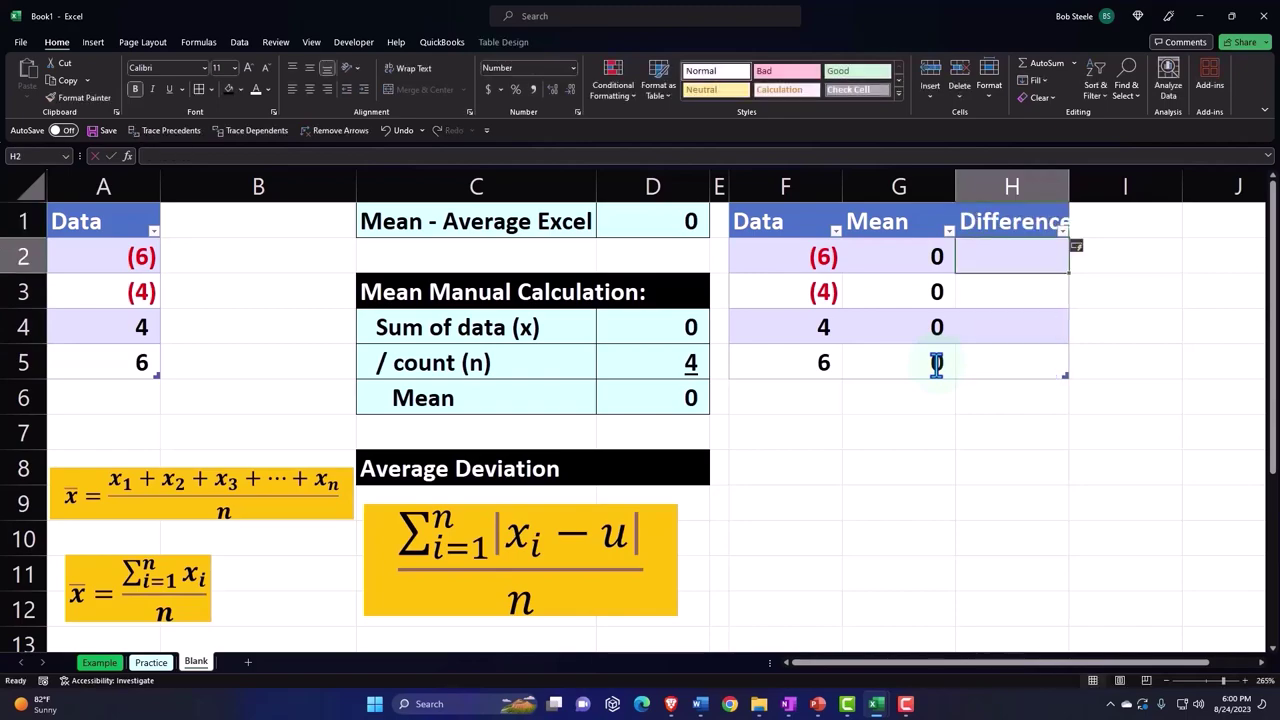
{"action": "type", "text": "="}
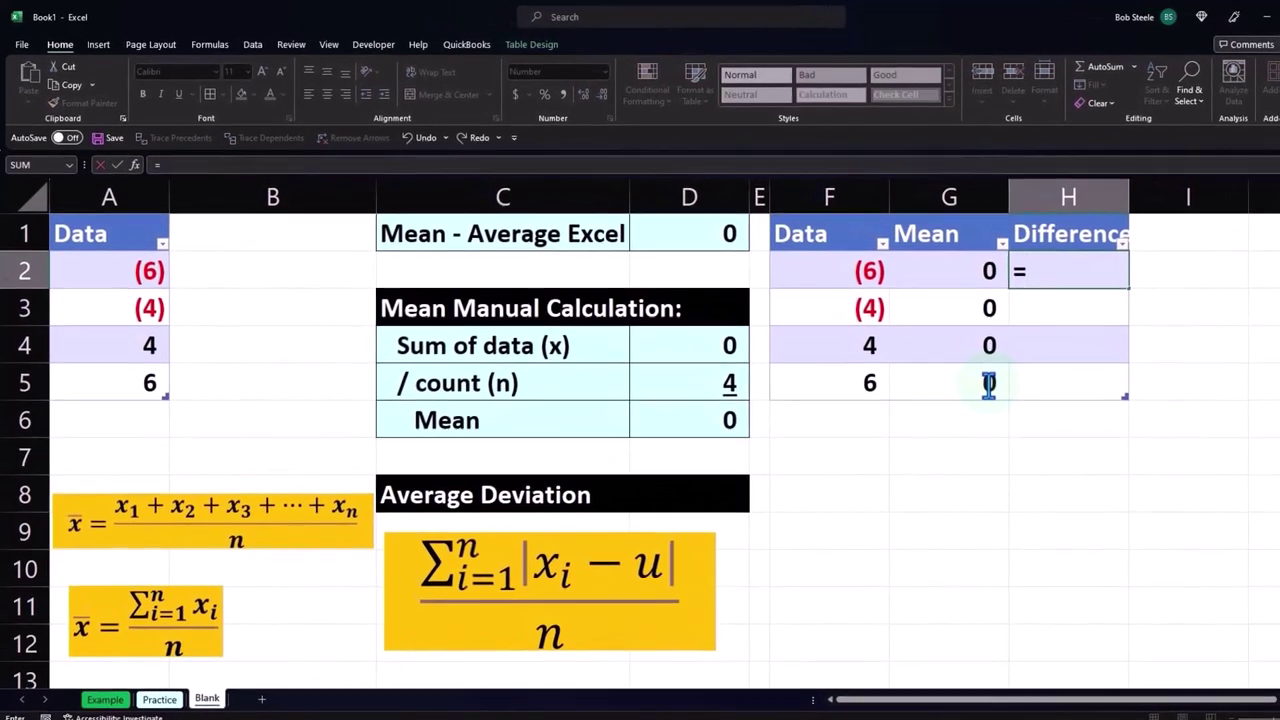
{"action": "key", "text": "Left"}
{"action": "key", "text": "Left"}
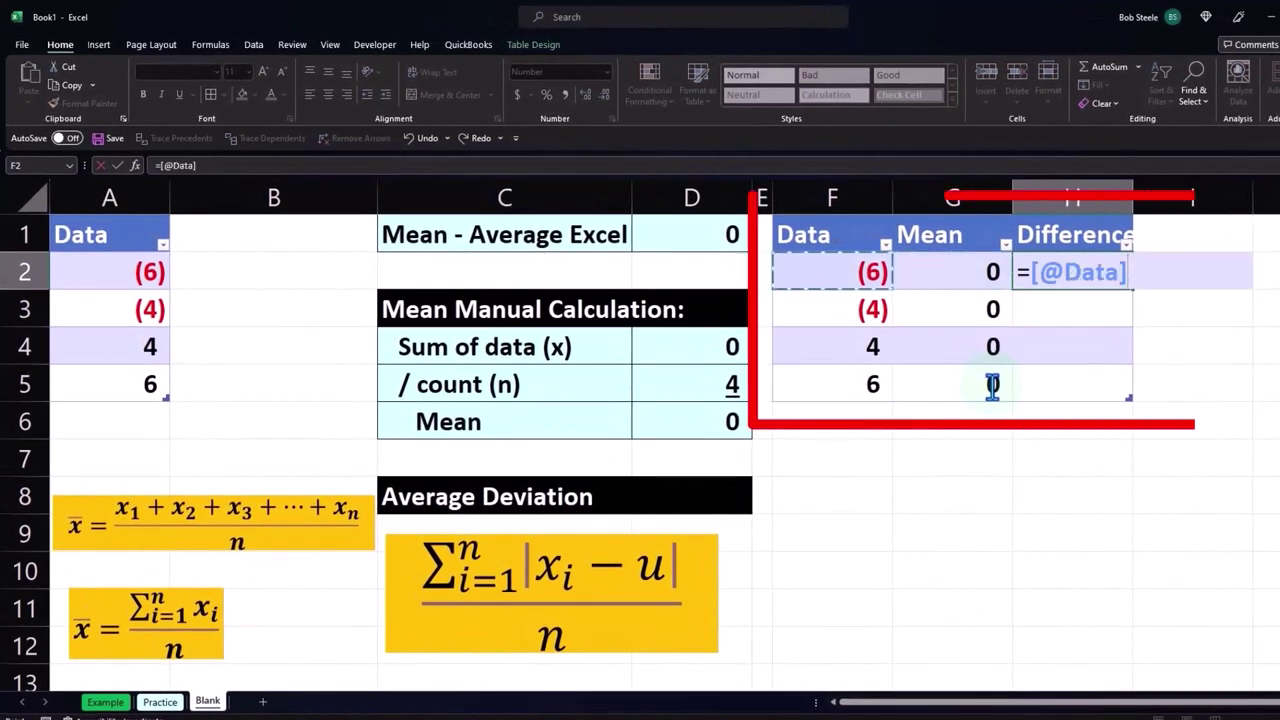
{"action": "type", "text": "-"}
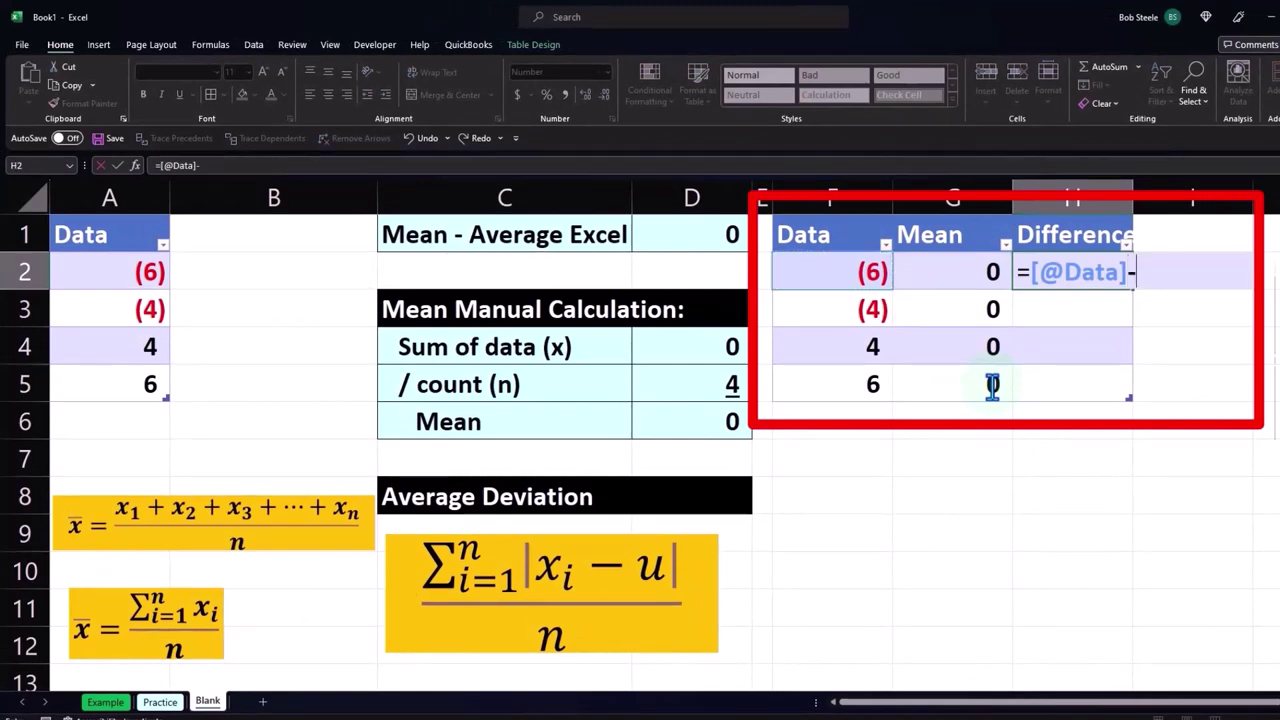
{"action": "key", "text": "Left"}
{"action": "key", "text": "Return"}
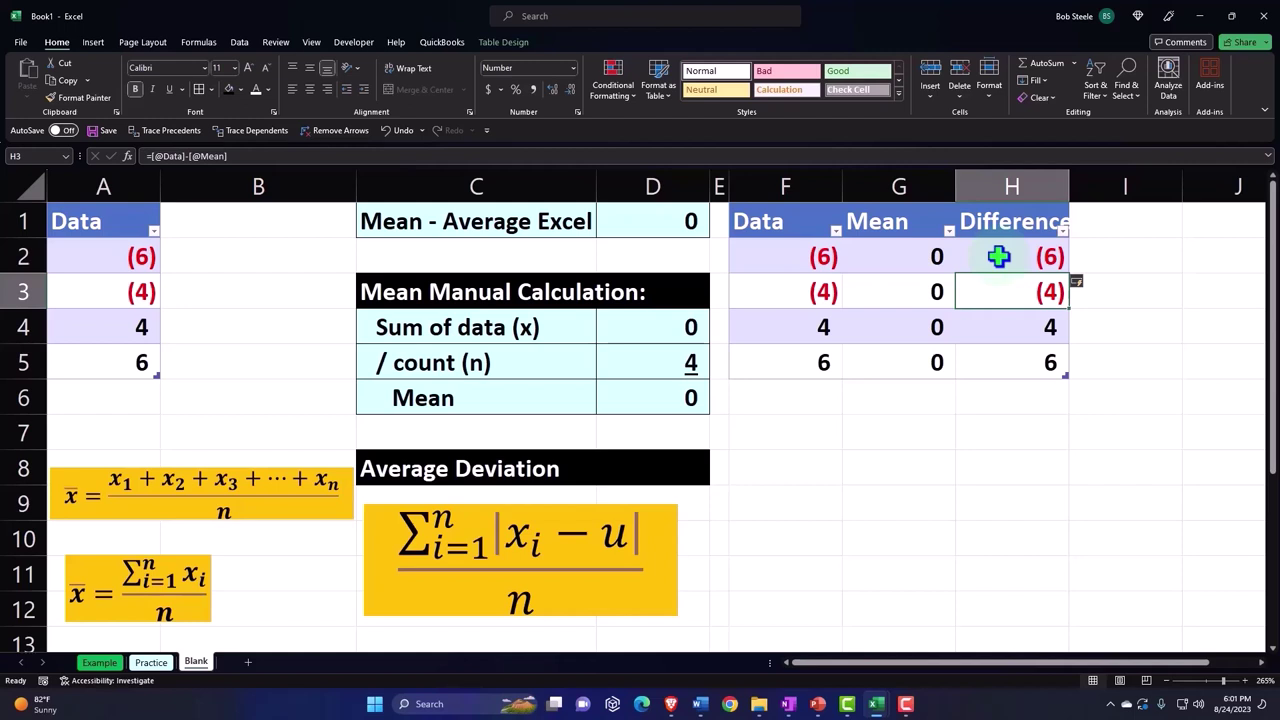
{"action": "key", "text": "Up"}
{"action": "key", "text": "Up"}
{"action": "key", "text": "Right"}
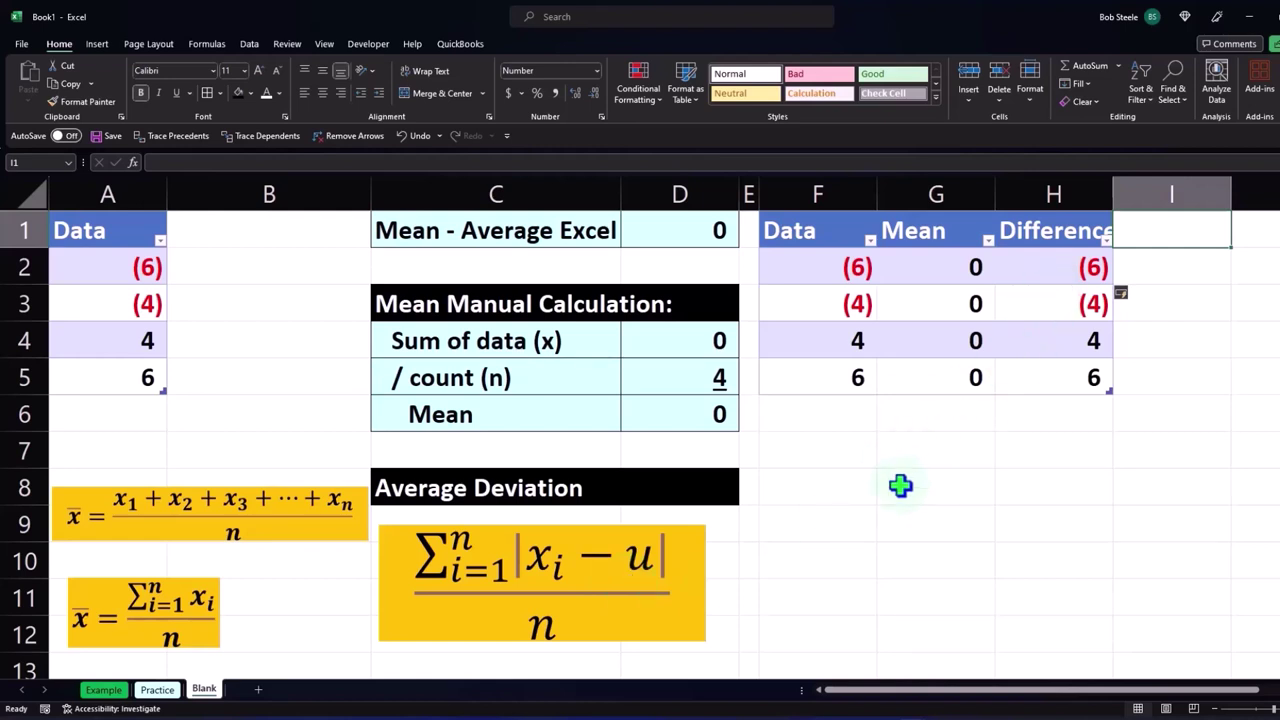
Enter the 'Absolute Value' header in I1, extending the table into column I
{"action": "type", "text": "Abs"}
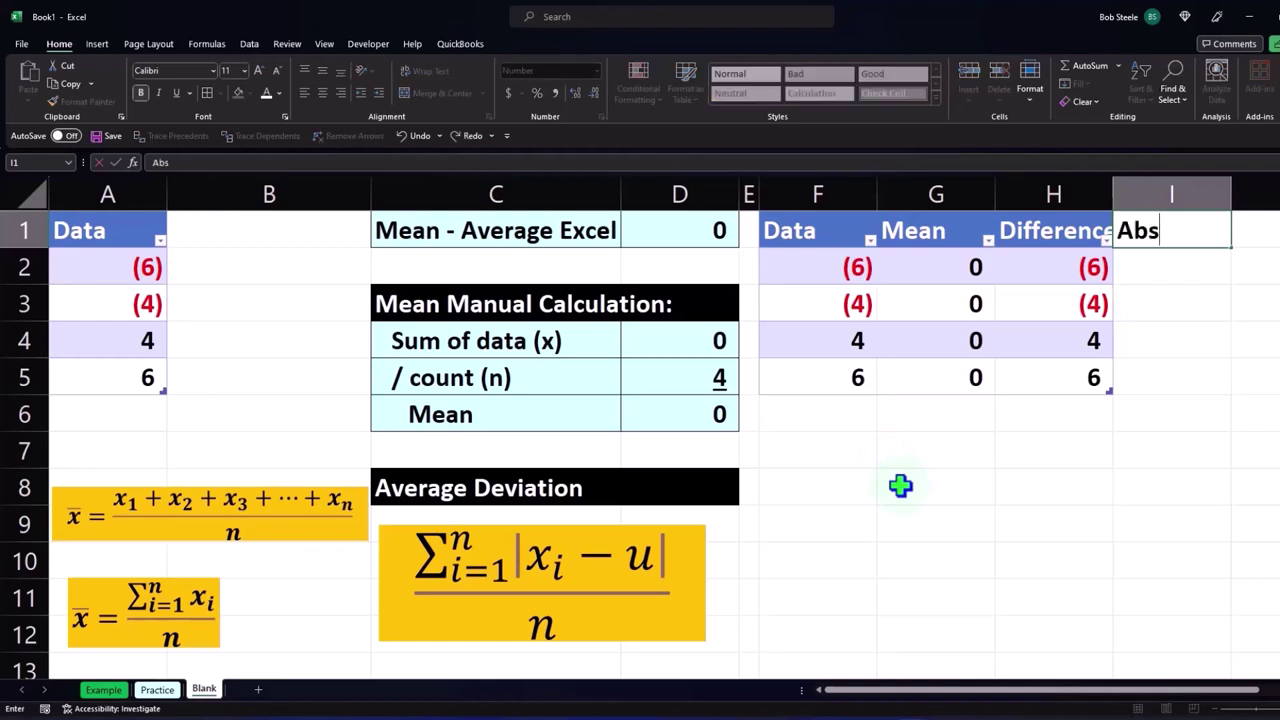
{"action": "type", "text": "olute Value"}
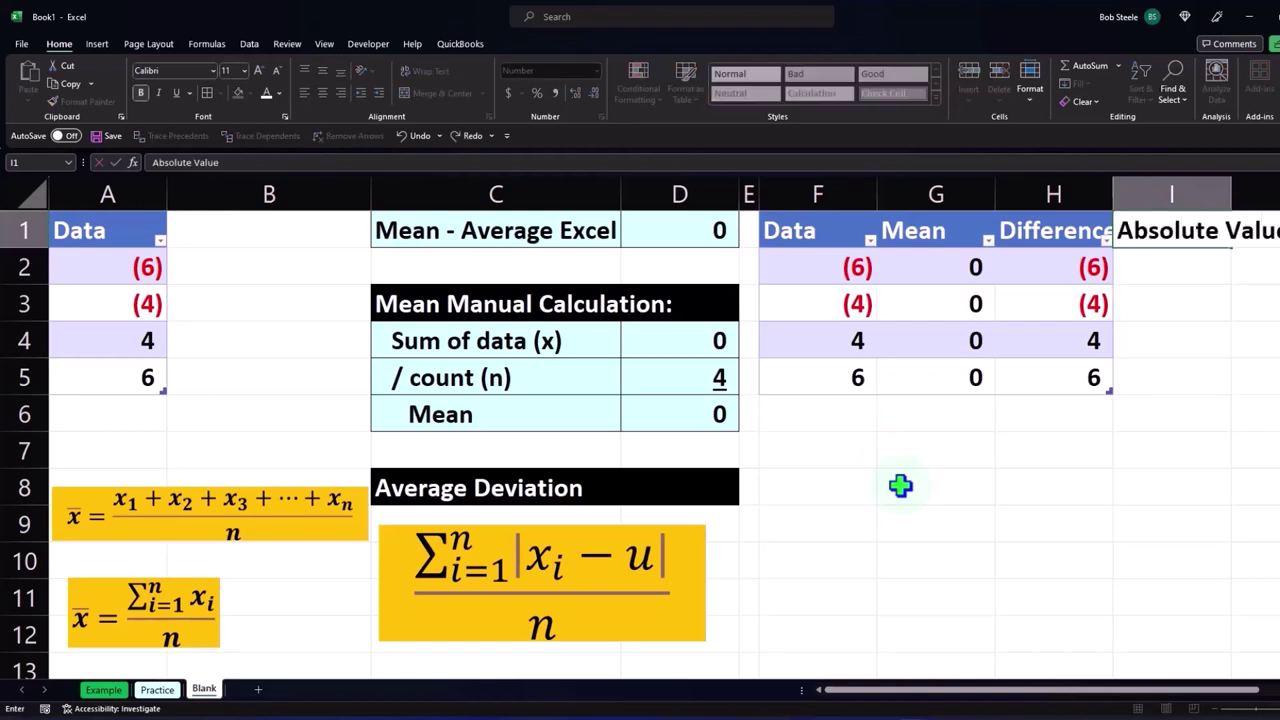
{"action": "key", "text": "Return"}
{"action": "key", "text": "Right"}
{"action": "key", "text": "Right"}
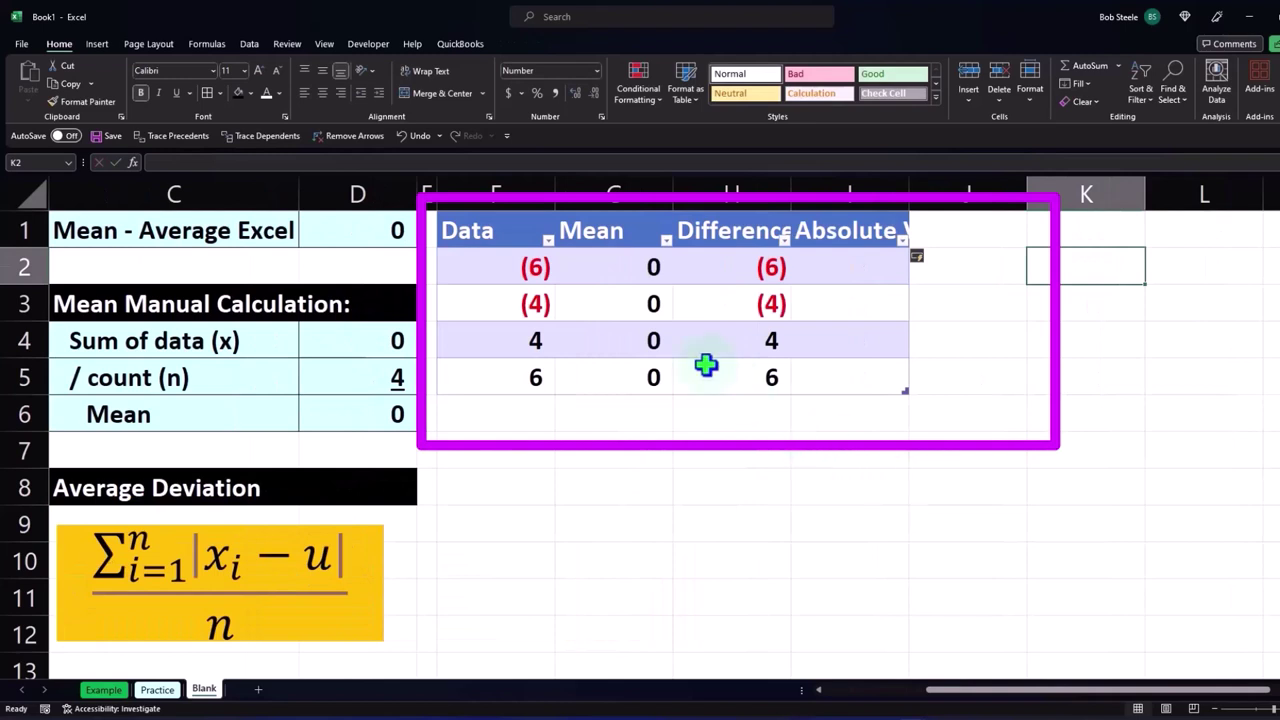
Wrap and centre the header text across F1:I1
{"action": "left_click_drag", "start_coordinate": [488, 239], "coordinate": [808, 219]}
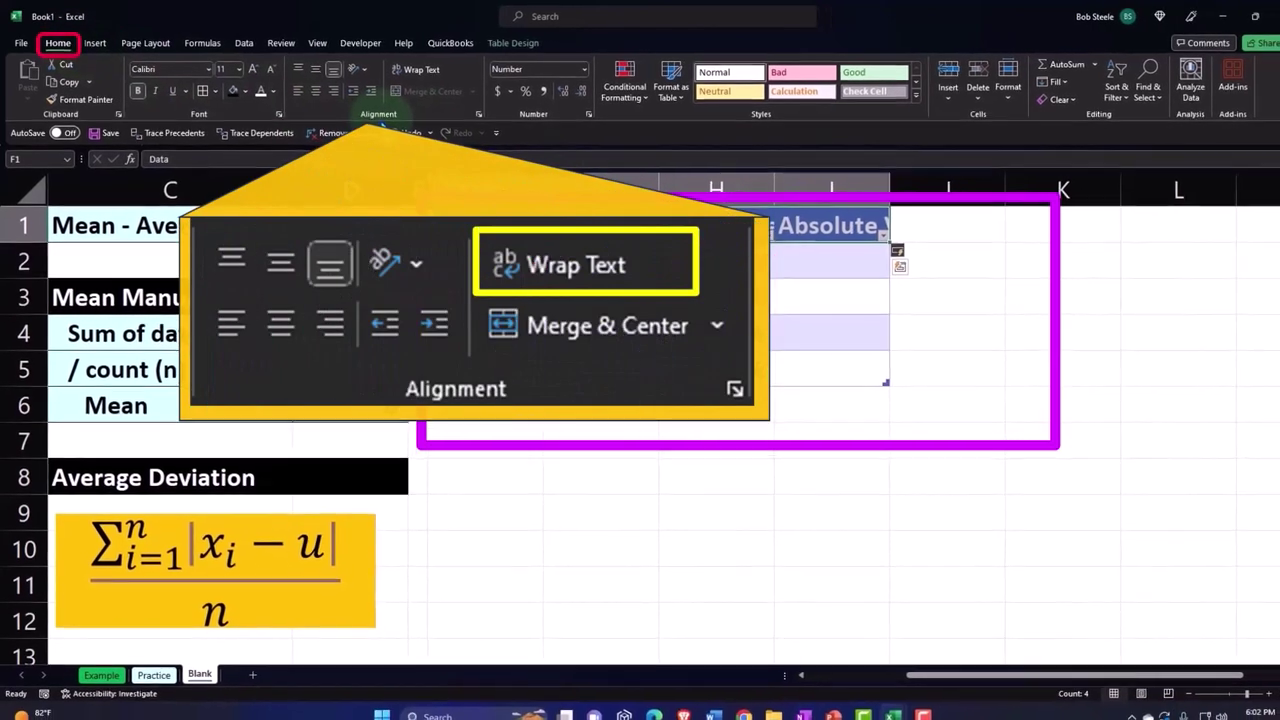
{"action": "left_click", "coordinate": [409, 73]}
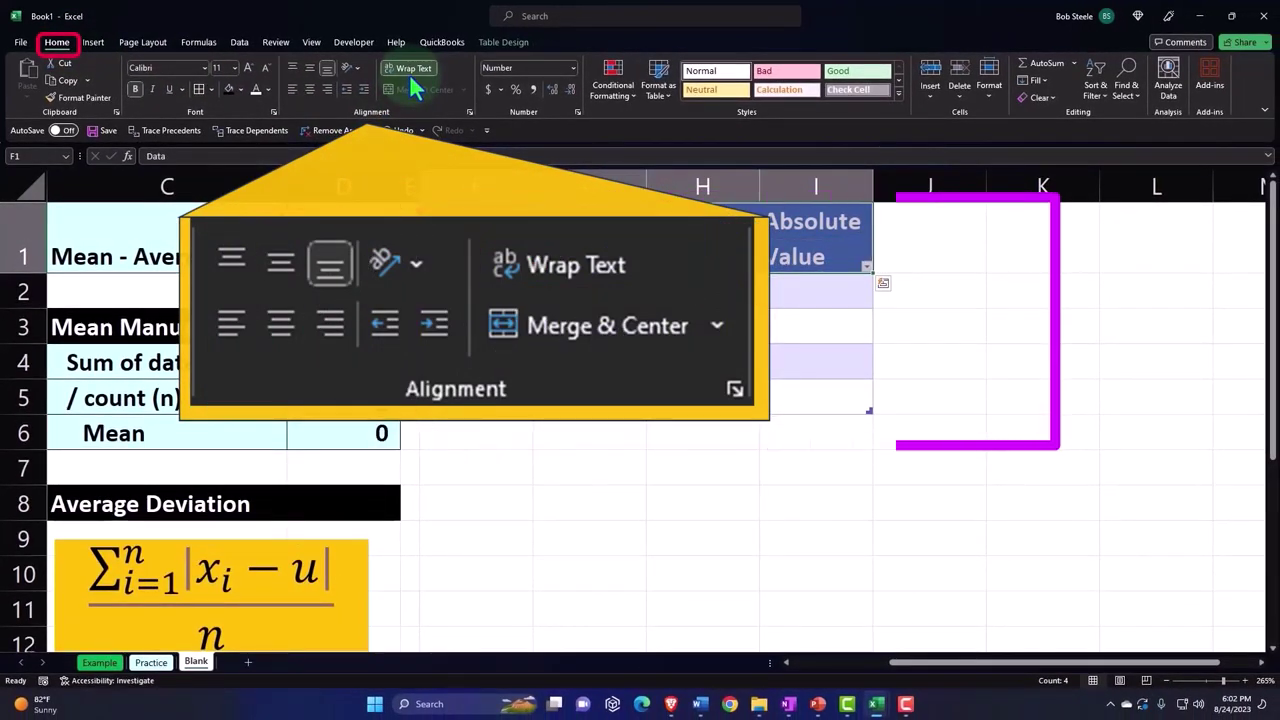
{"action": "left_click", "coordinate": [312, 88]}
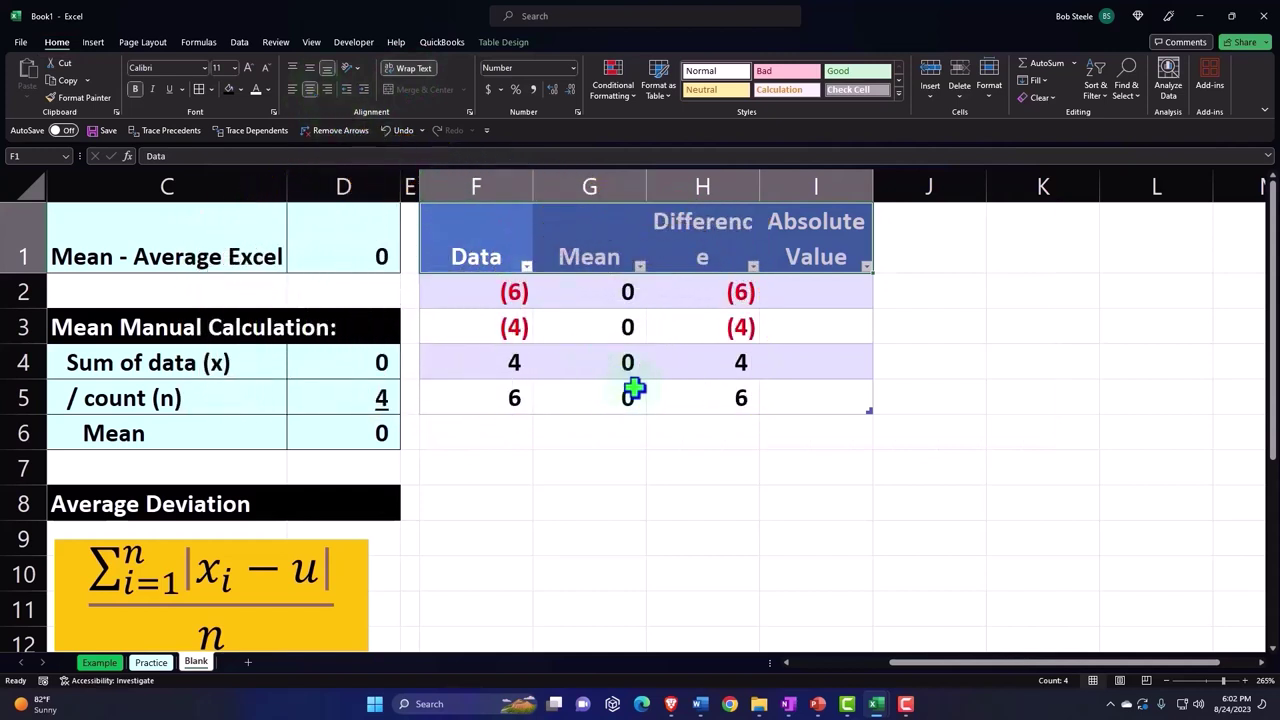
{"action": "left_click", "coordinate": [630, 392]}
{"action": "left_click", "coordinate": [817, 290]}
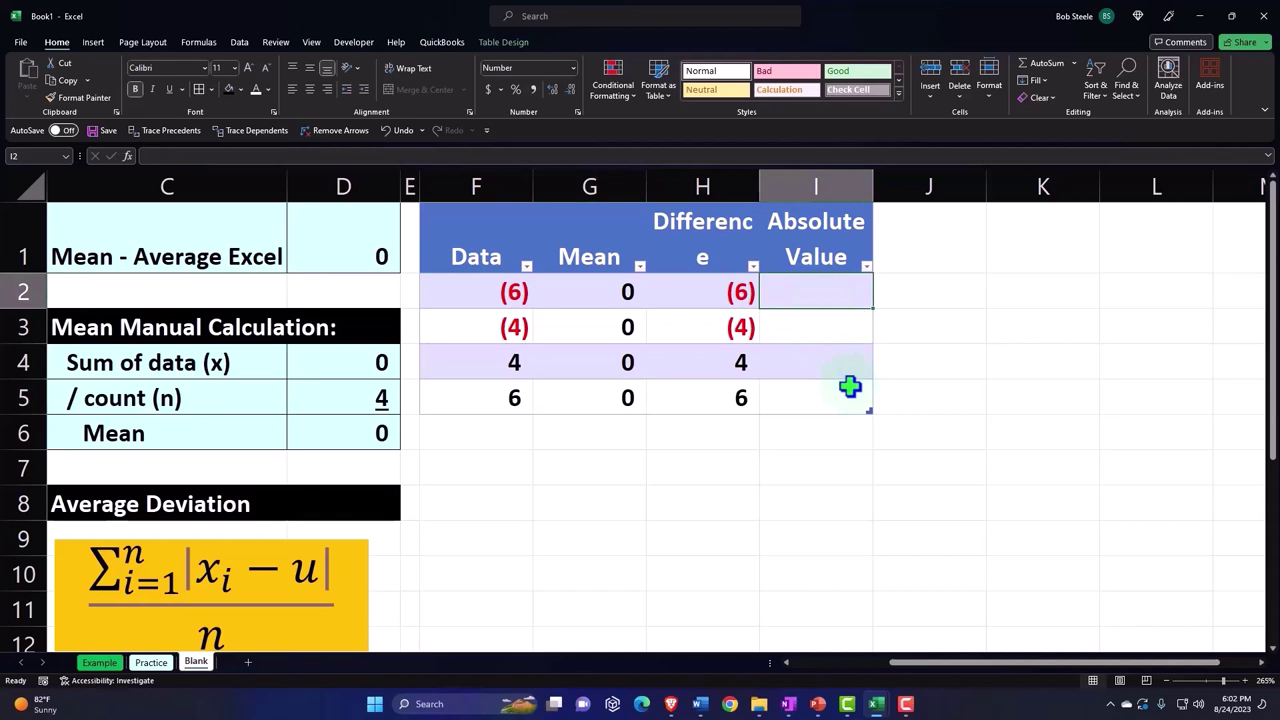
{"action": "type", "text": "=abs"}
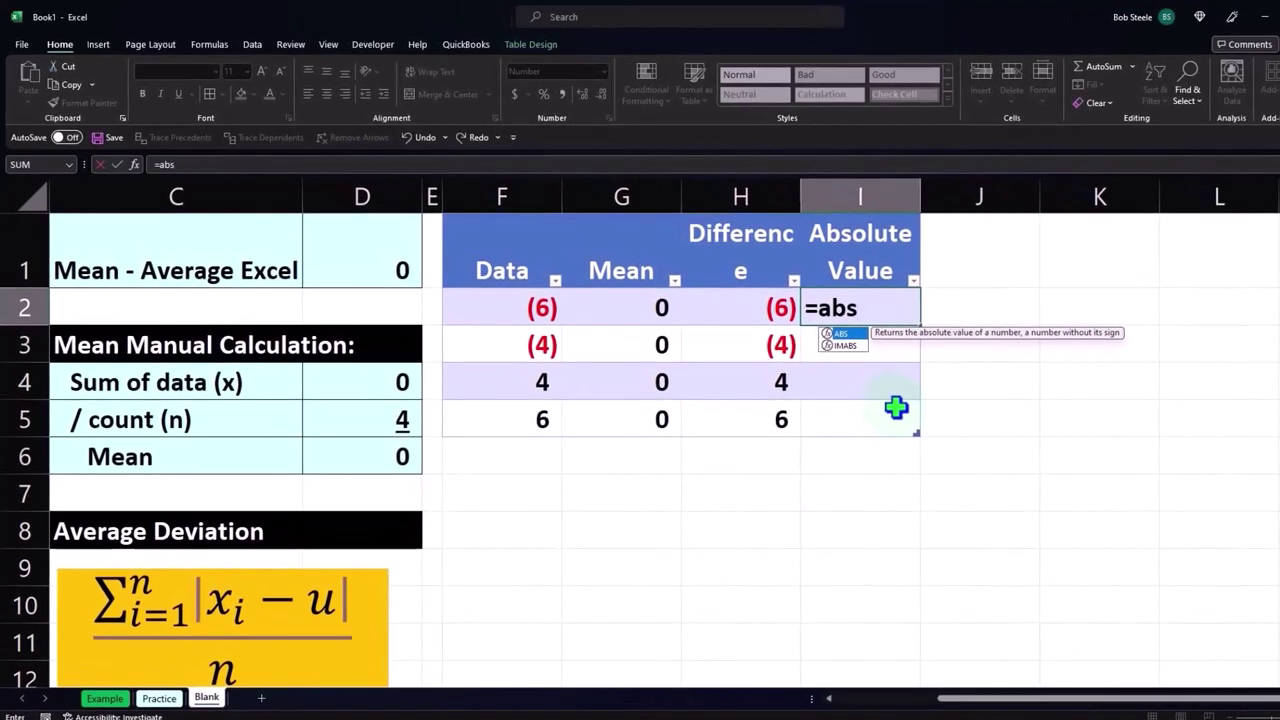
{"action": "type", "text": "("}
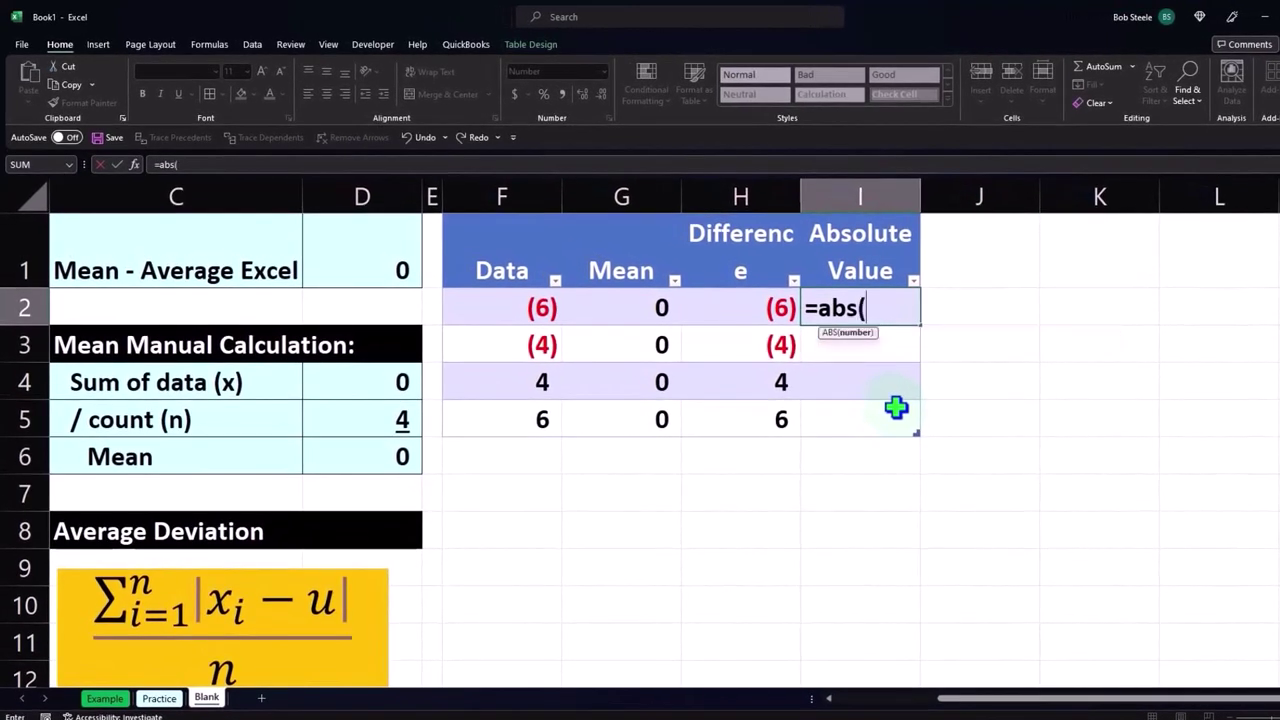
{"action": "left_click", "coordinate": [779, 304]}
{"action": "key", "text": "Return"}
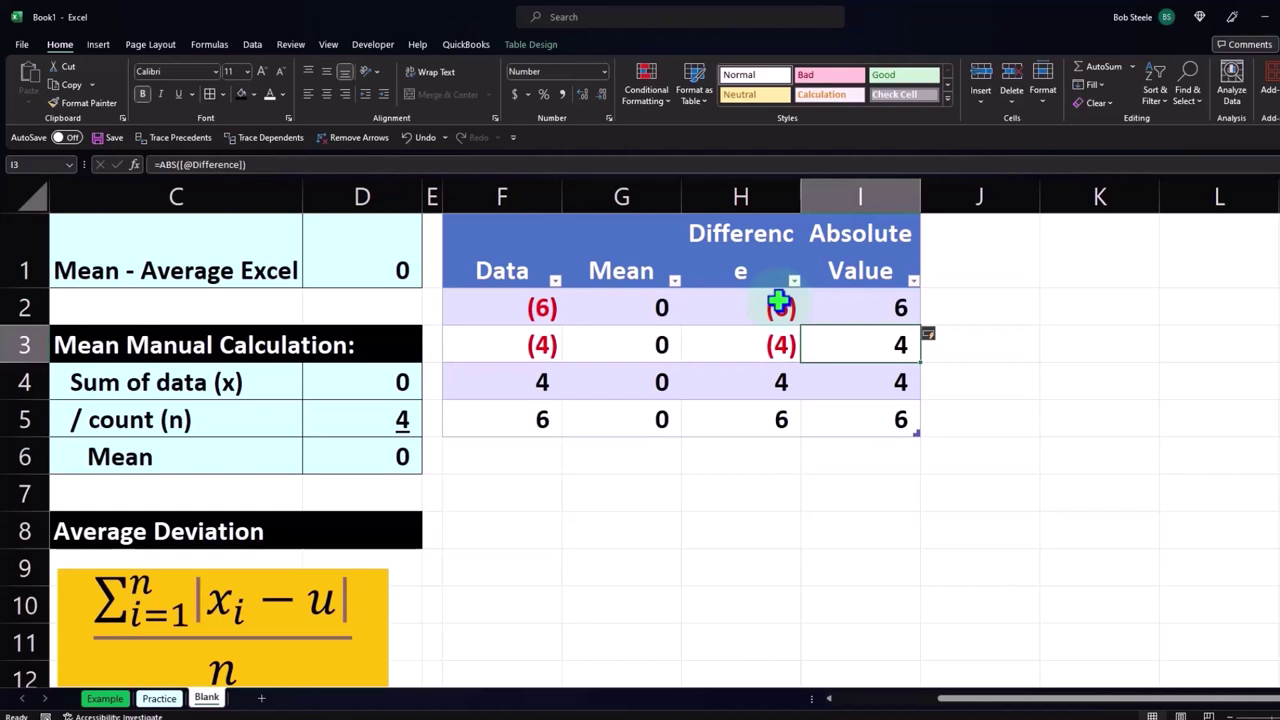
{"action": "left_click", "coordinate": [758, 382]}
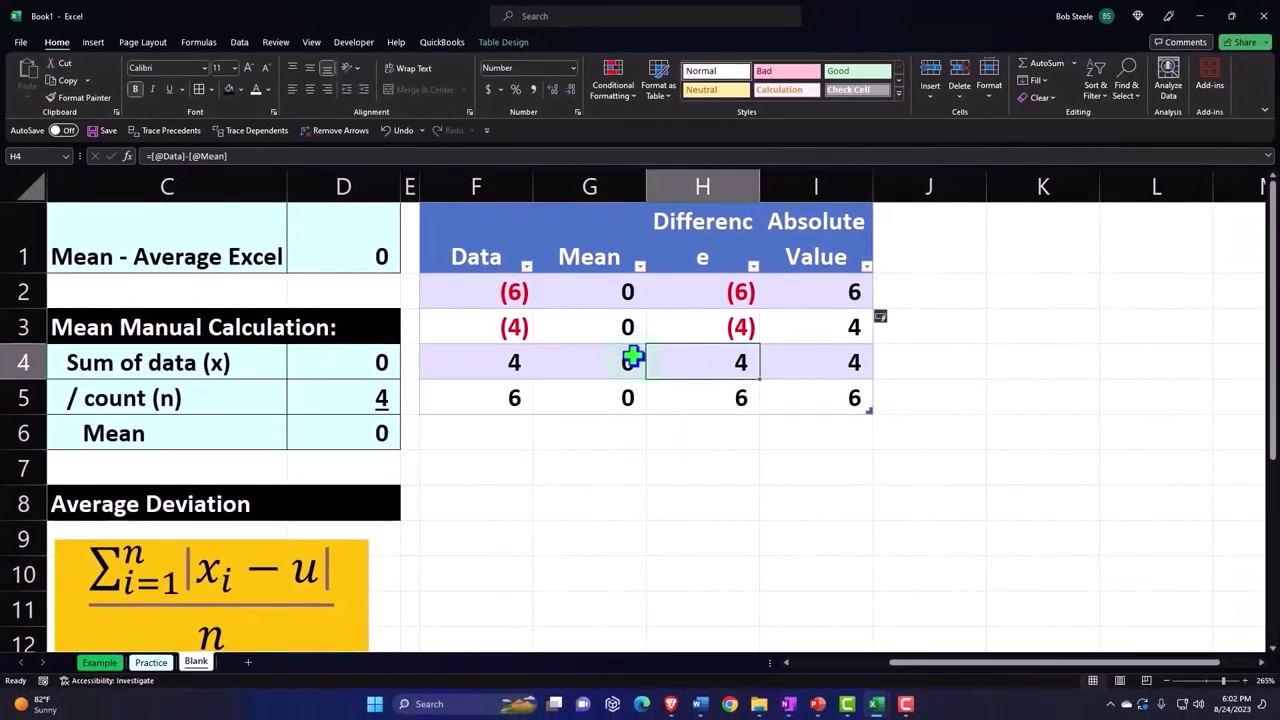
Turn on the table's Total Row and set the Data total to Sum
{"action": "left_click", "coordinate": [505, 45]}
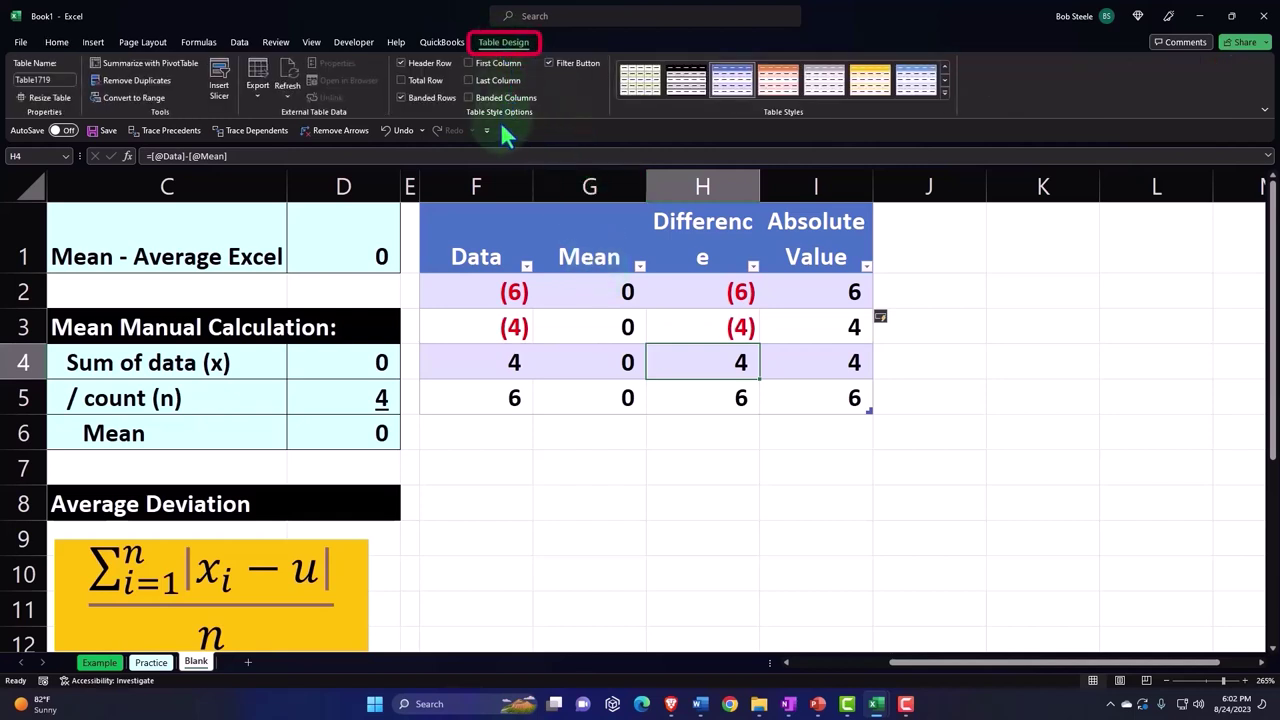
{"action": "left_click", "coordinate": [401, 81]}
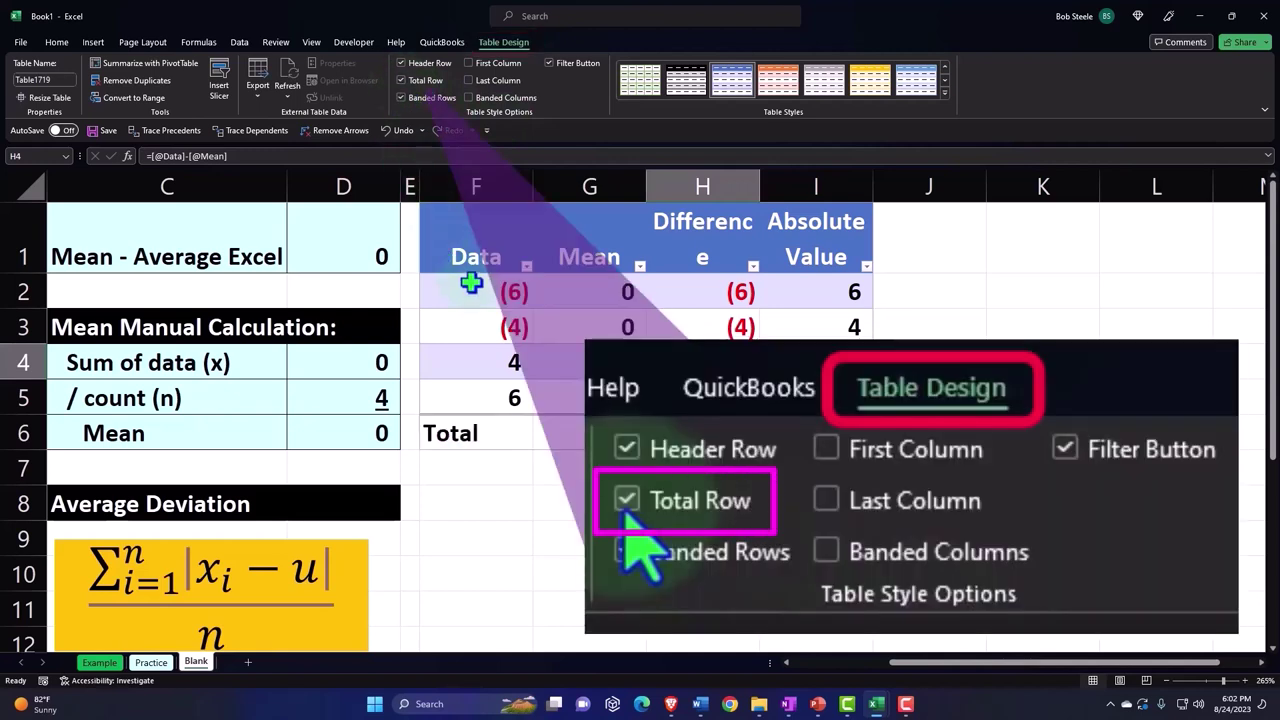
{"action": "left_click", "coordinate": [488, 433]}
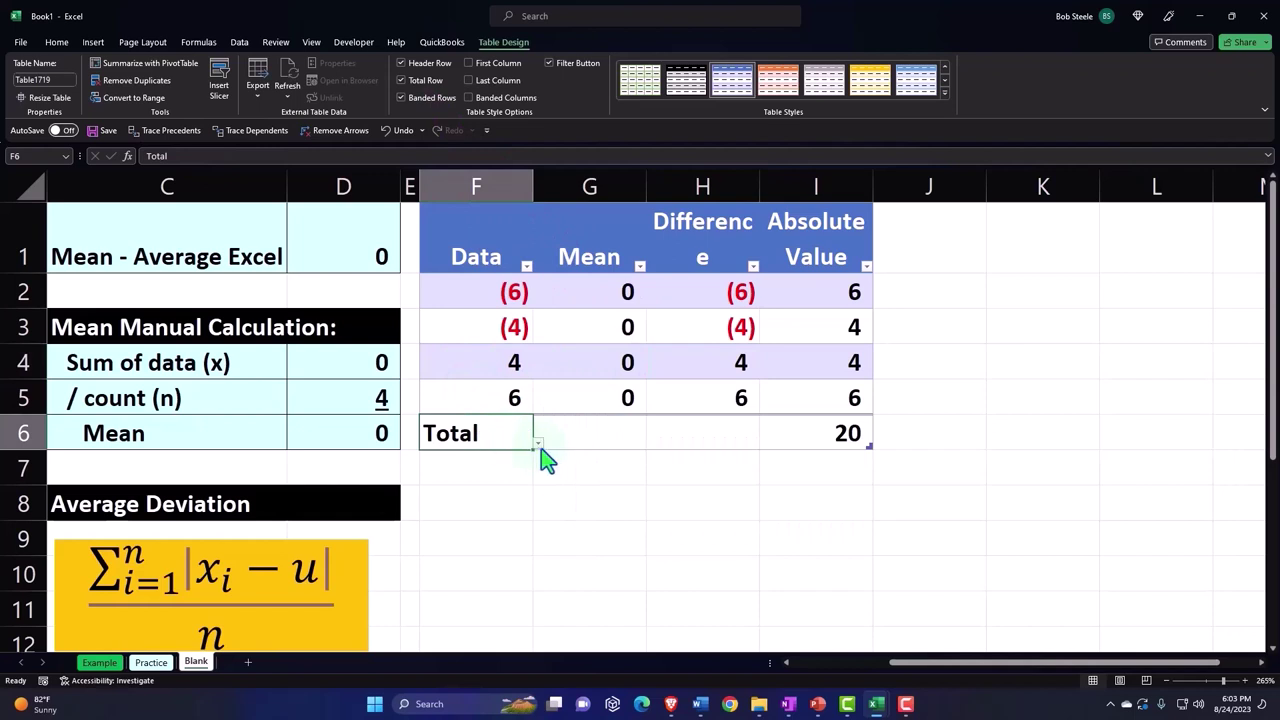
{"action": "left_click", "coordinate": [538, 444]}
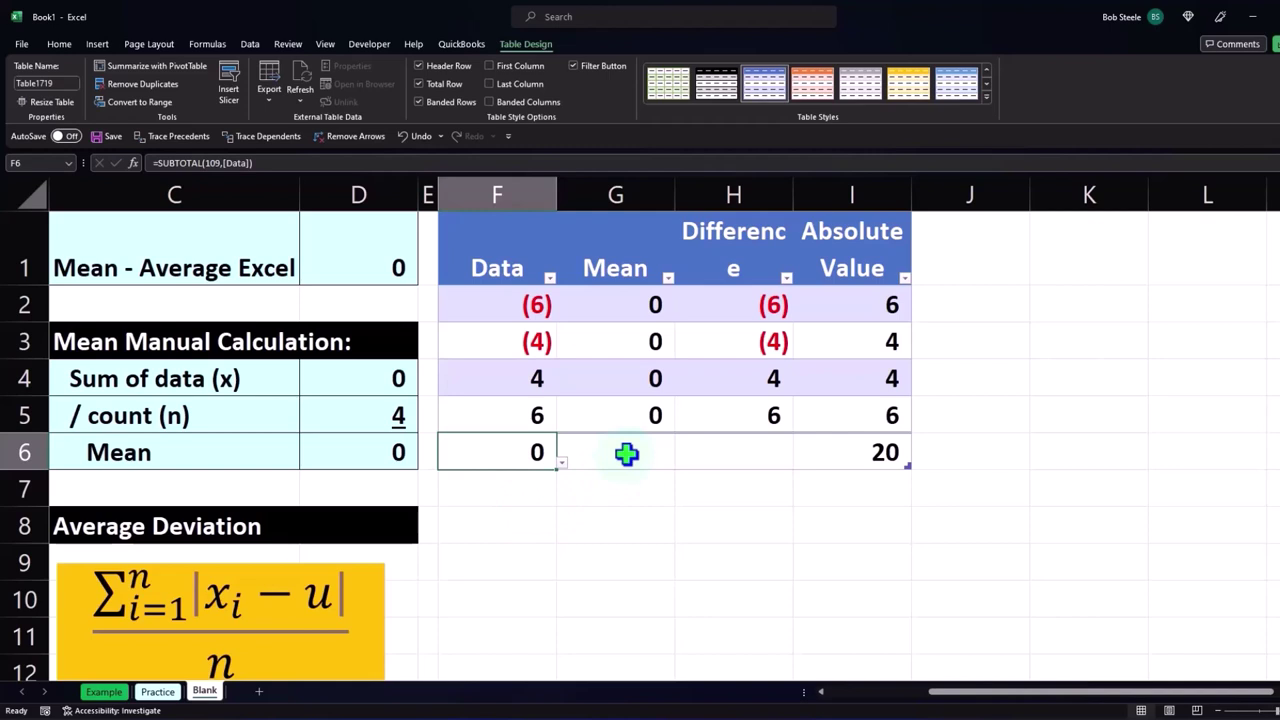
Set the Mean total to Count and the Difference total to Sum
{"action": "left_click", "coordinate": [626, 453]}
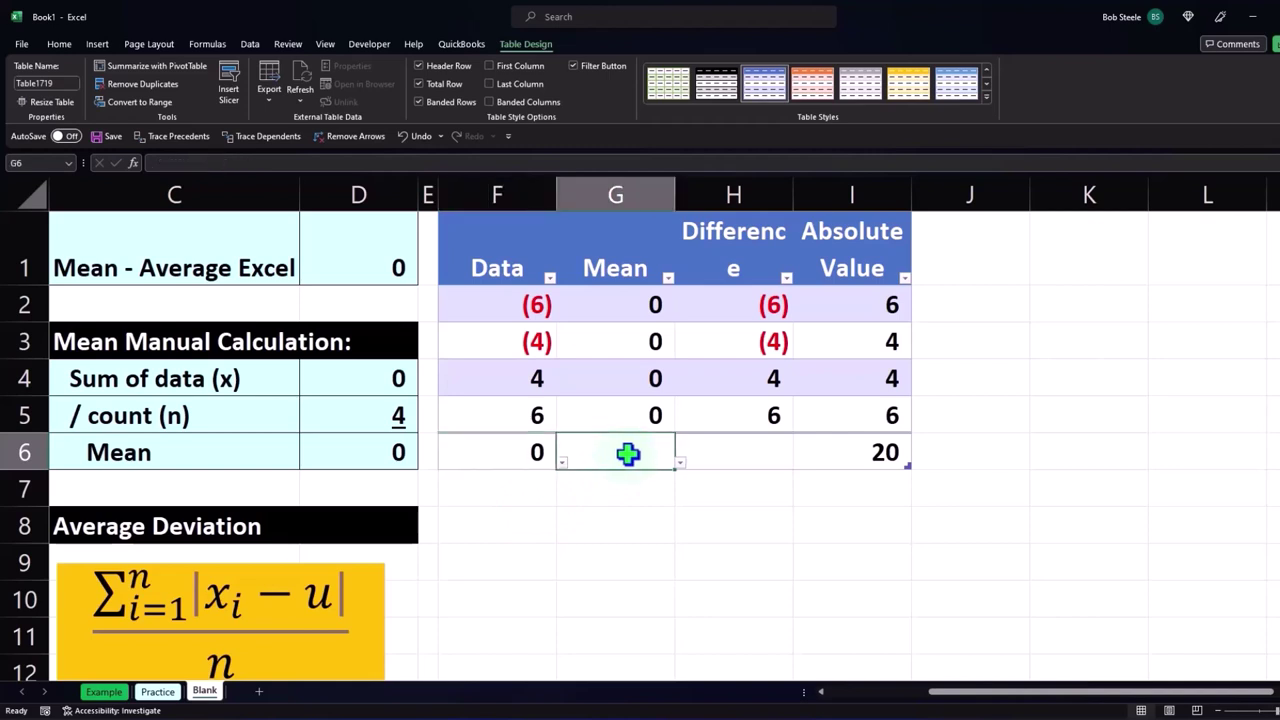
{"action": "left_click", "coordinate": [679, 464]}
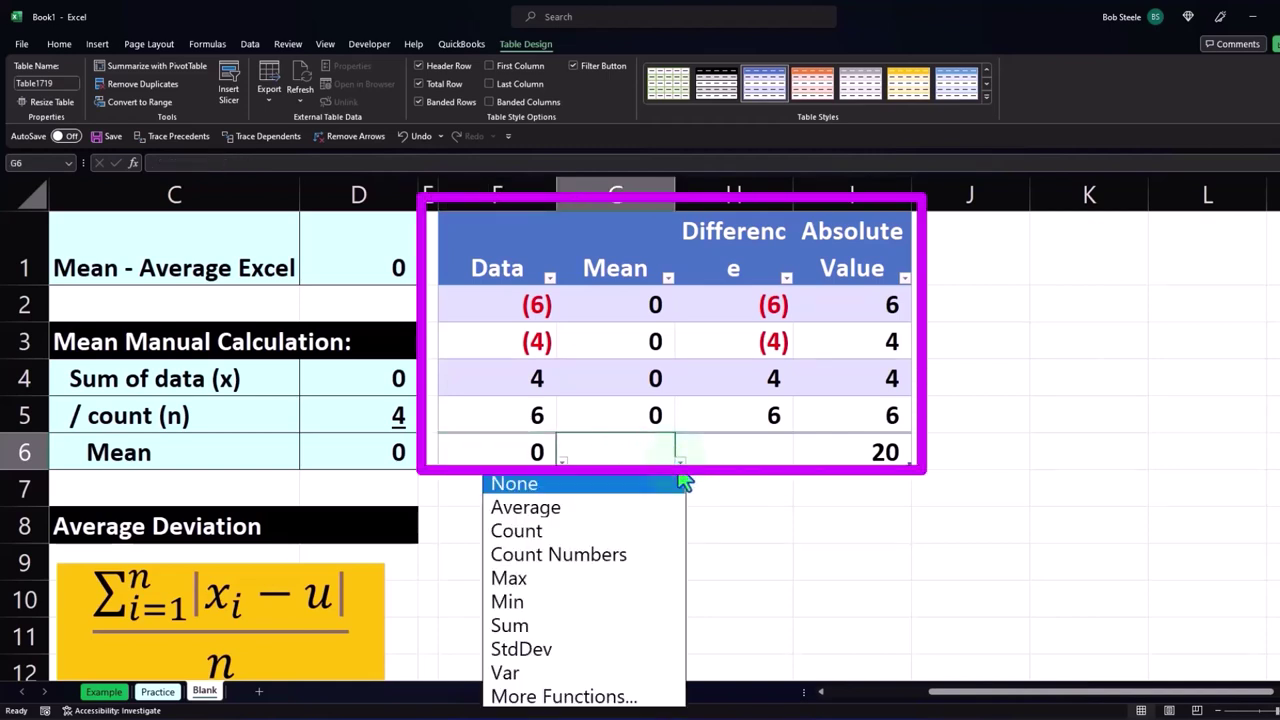
{"action": "left_click", "coordinate": [668, 531]}
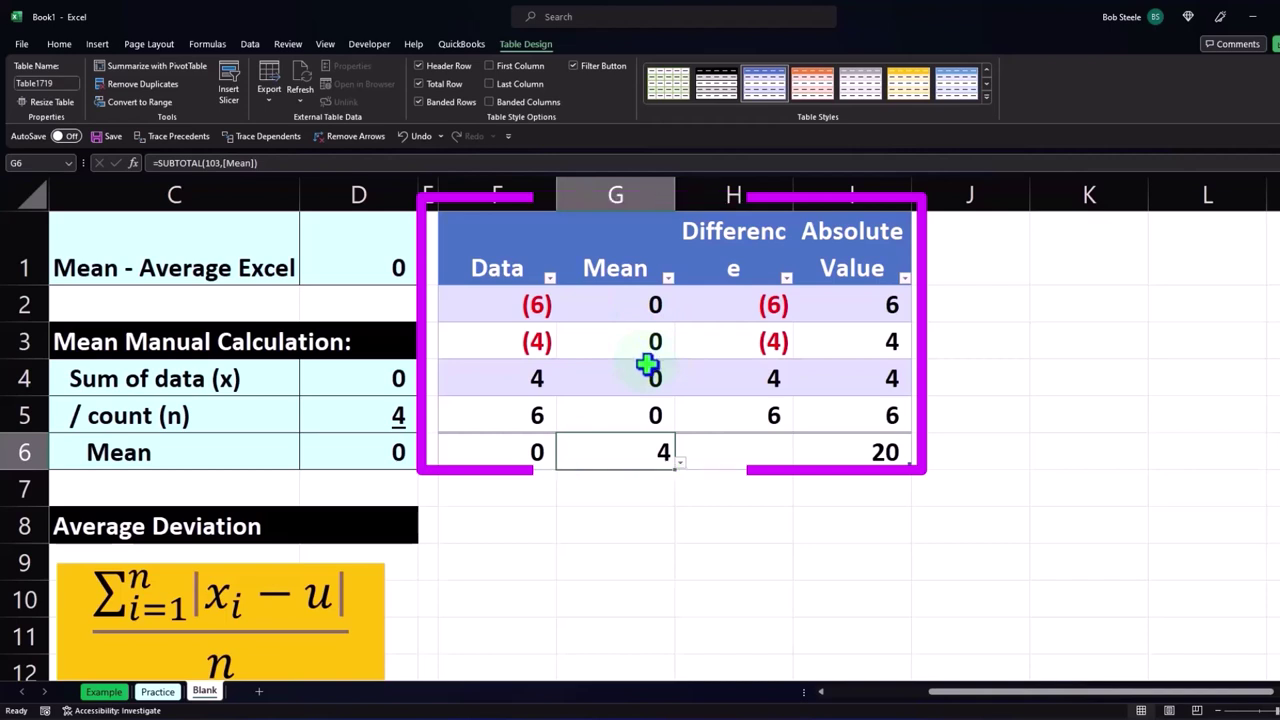
{"action": "left_click", "coordinate": [738, 455]}
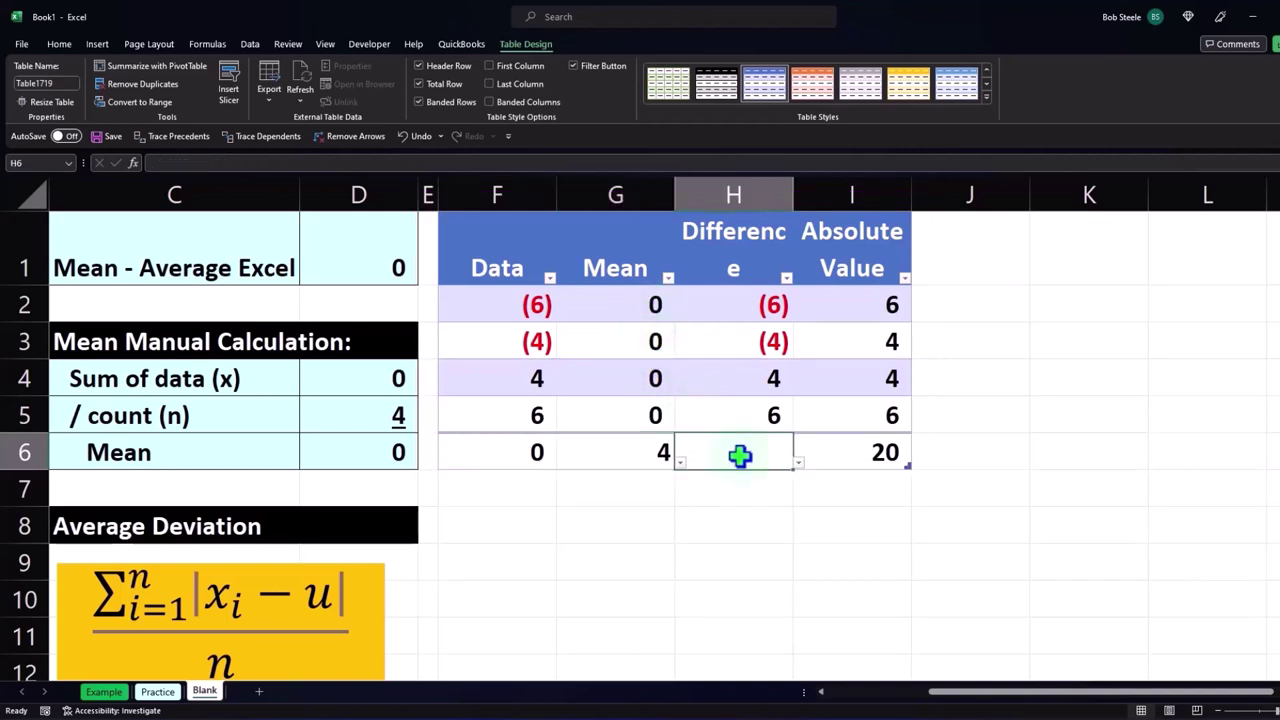
{"action": "left_click", "coordinate": [799, 463]}
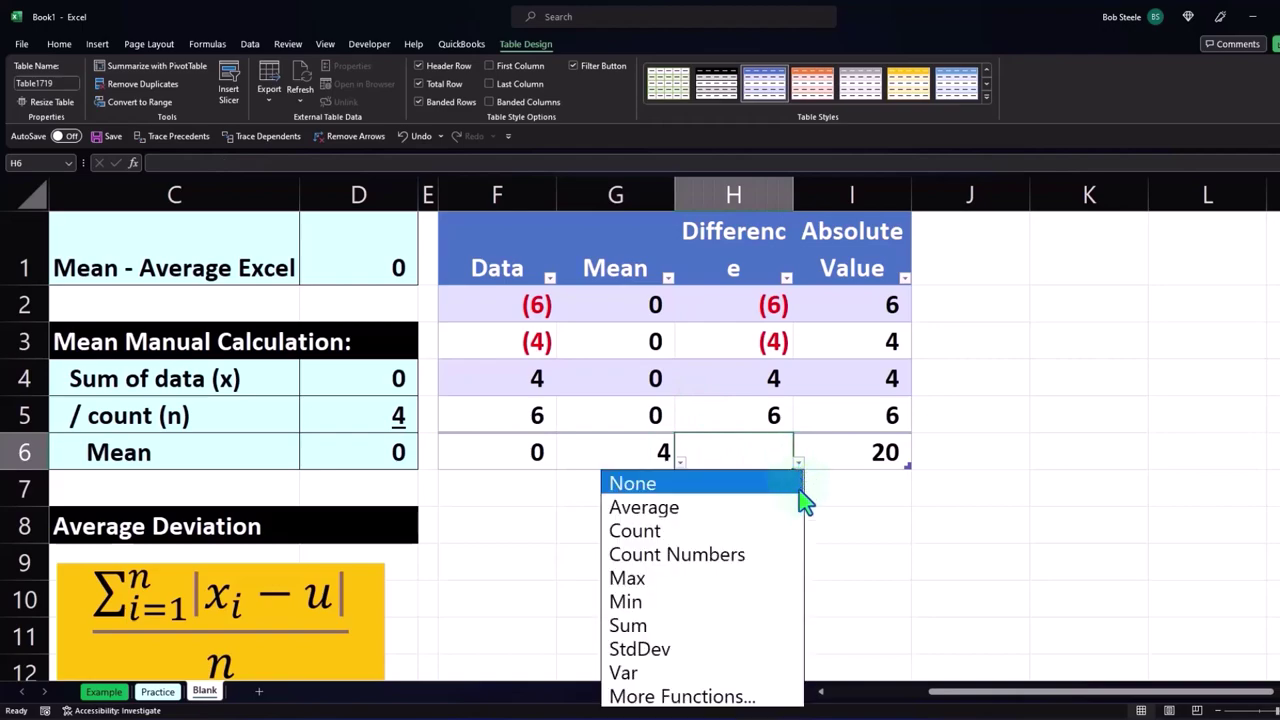
{"action": "left_click", "coordinate": [762, 614]}
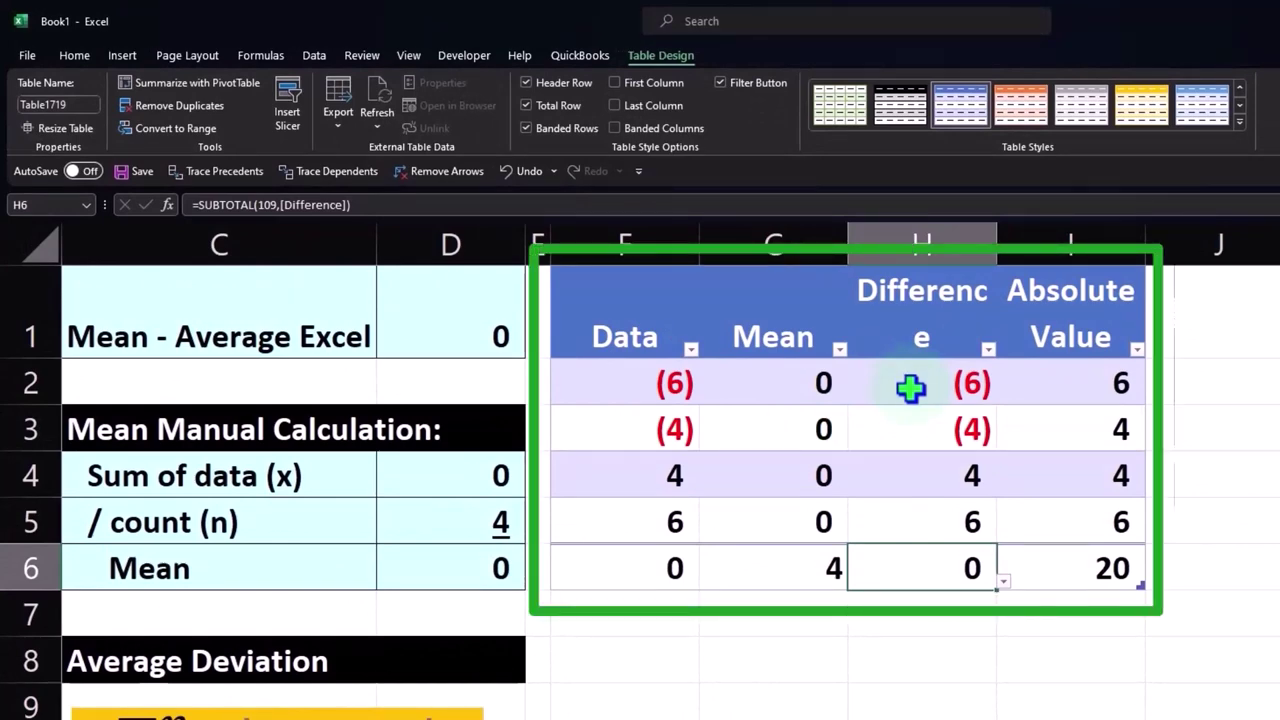
{"action": "left_click", "coordinate": [1105, 570]}
{"action": "left_click", "coordinate": [1150, 585]}
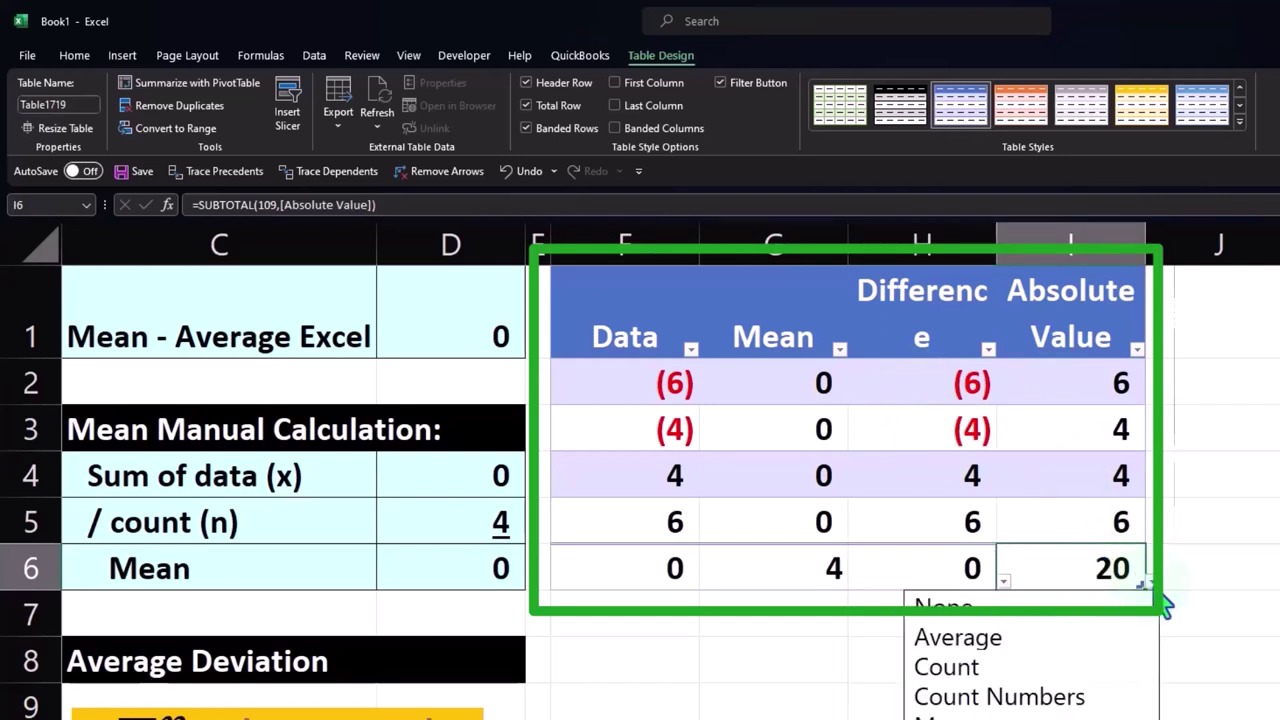
{"action": "key", "text": "Escape"}
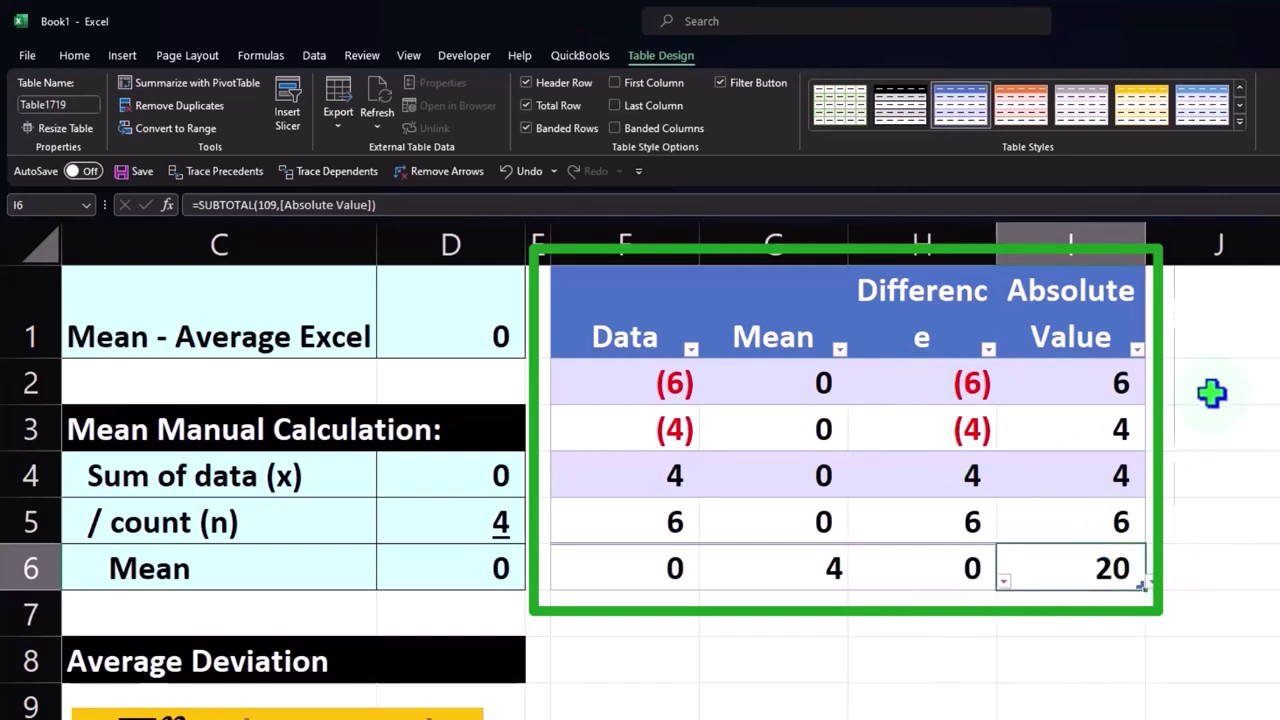
{"action": "left_click", "coordinate": [1134, 381]}
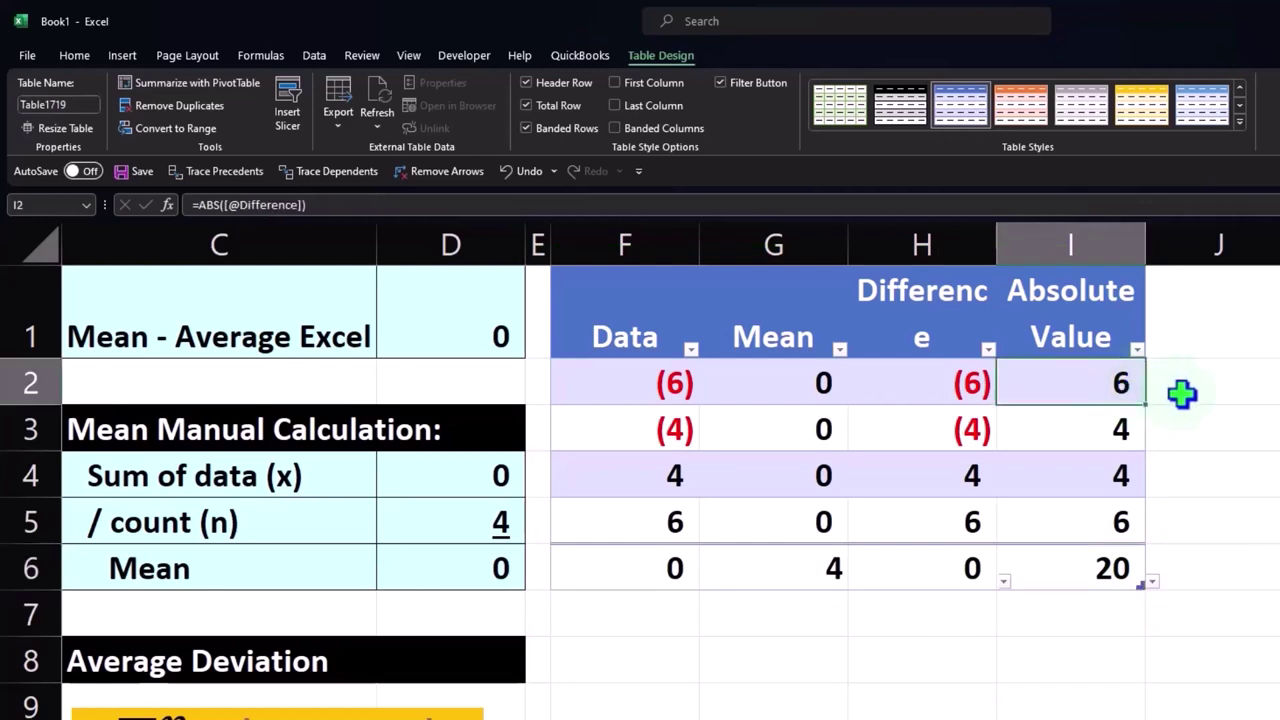
{"action": "key", "text": "Down"}
{"action": "key", "text": "Down"}
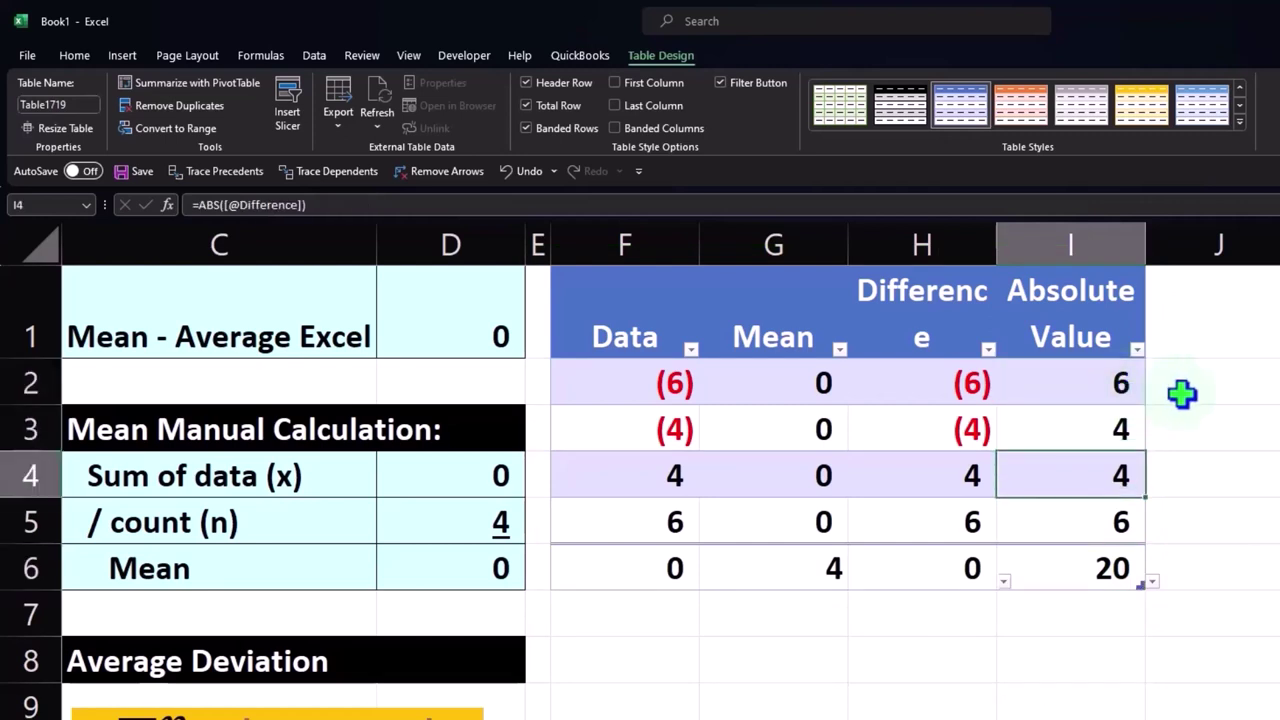
{"action": "key", "text": "Down"}
{"action": "key", "text": "Down"}
Type the 'Average Deviation' heading in F8
{"action": "key", "text": "Down"}
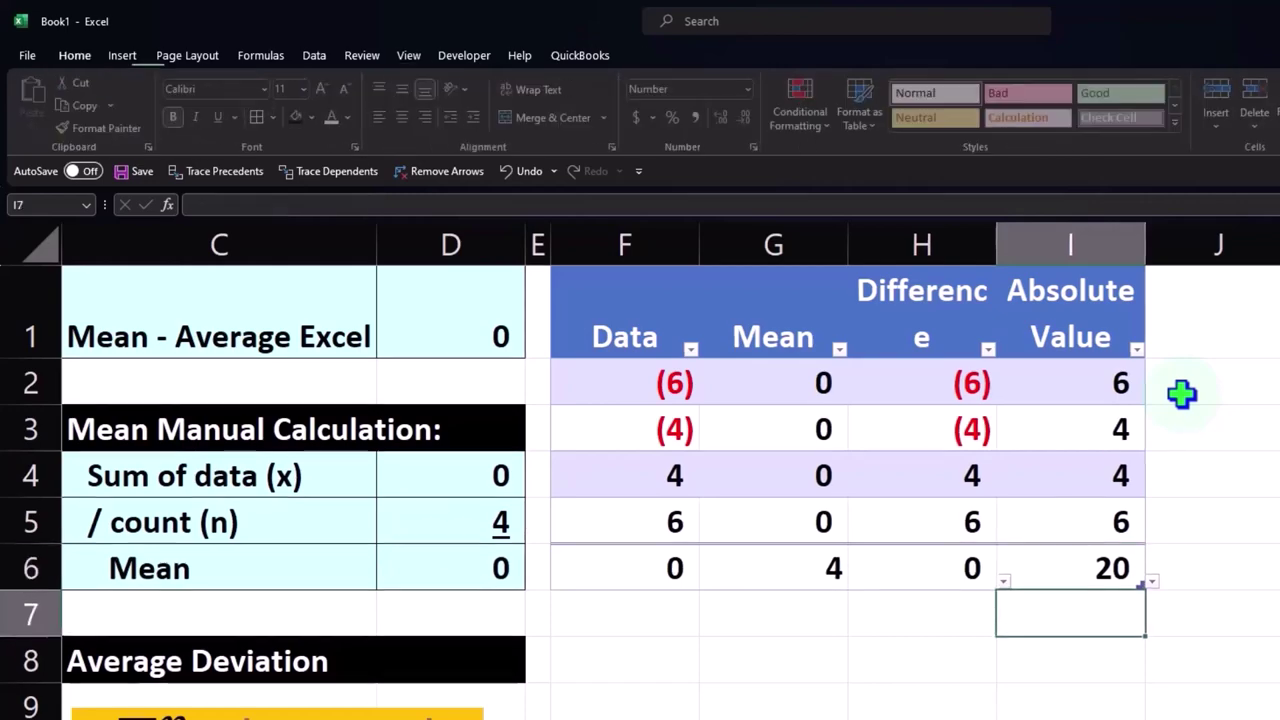
{"action": "key", "text": "Down"}
{"action": "key", "text": "Down"}
{"action": "key", "text": "Left"}
{"action": "key", "text": "Left"}
{"action": "key", "text": "Up"}
{"action": "key", "text": "Left"}
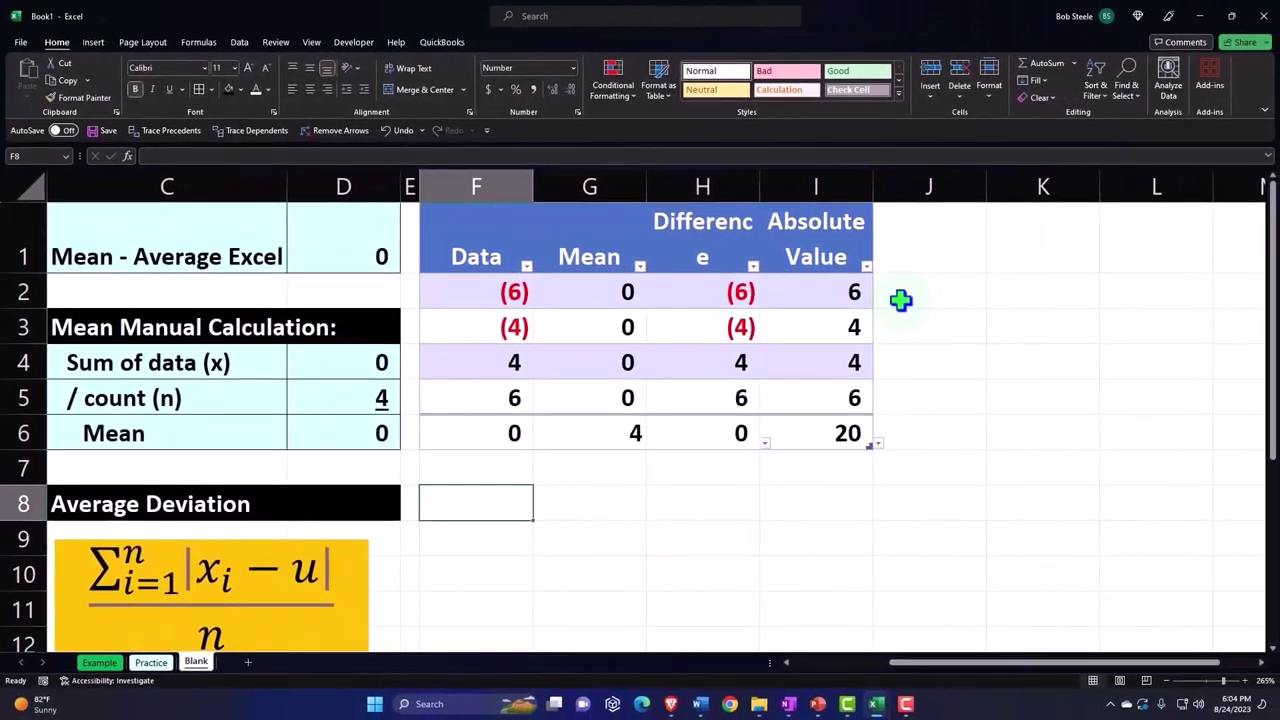
{"action": "type", "text": "Avera"}
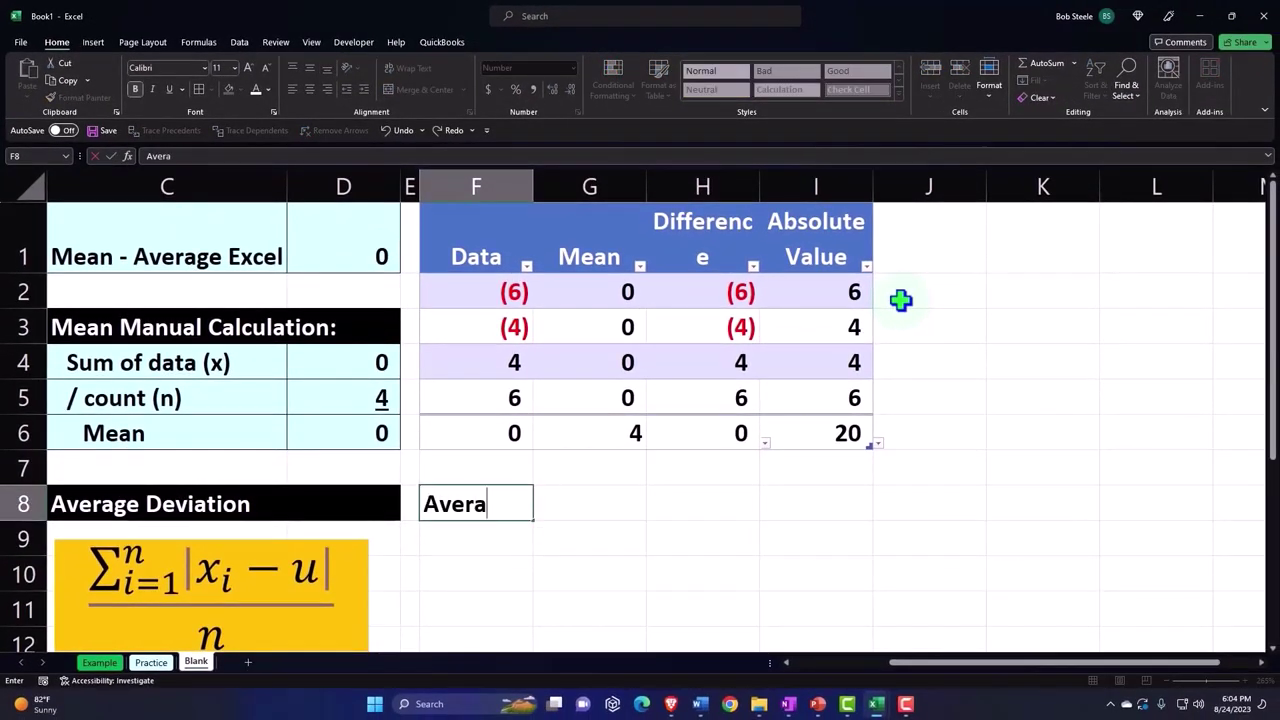
{"action": "type", "text": "ge Deviation"}
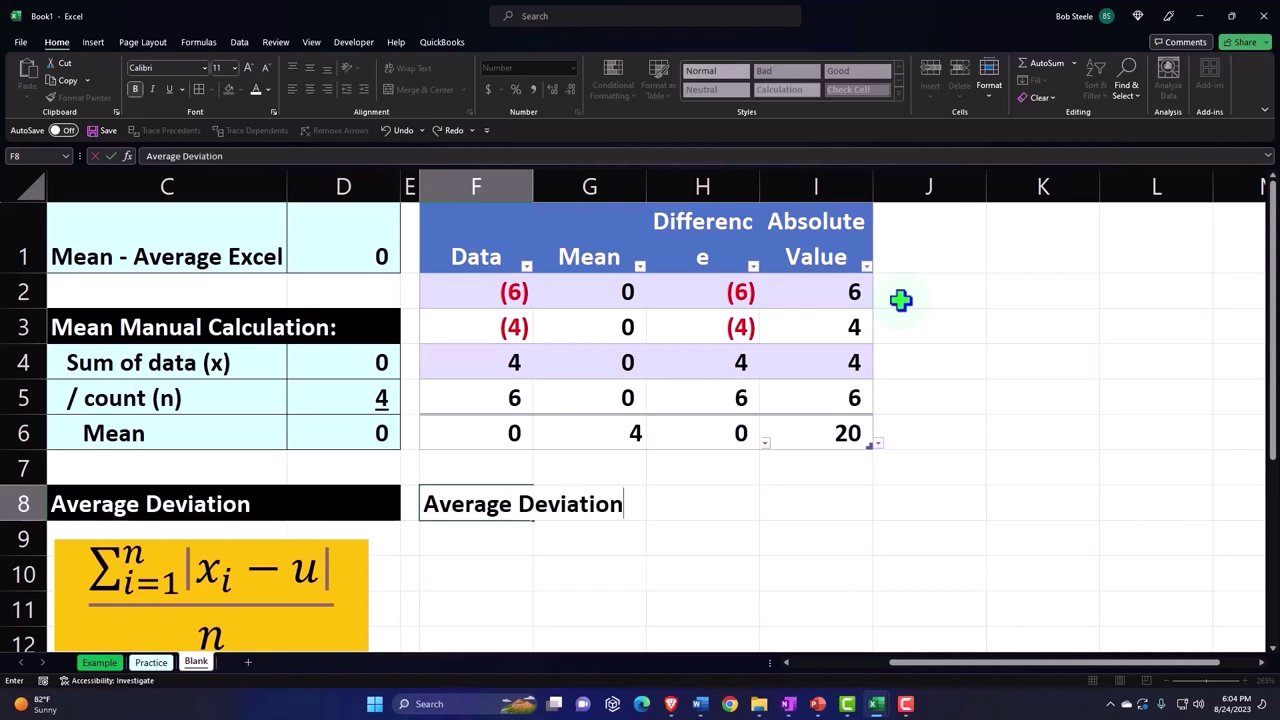
{"action": "key", "text": "Return"}
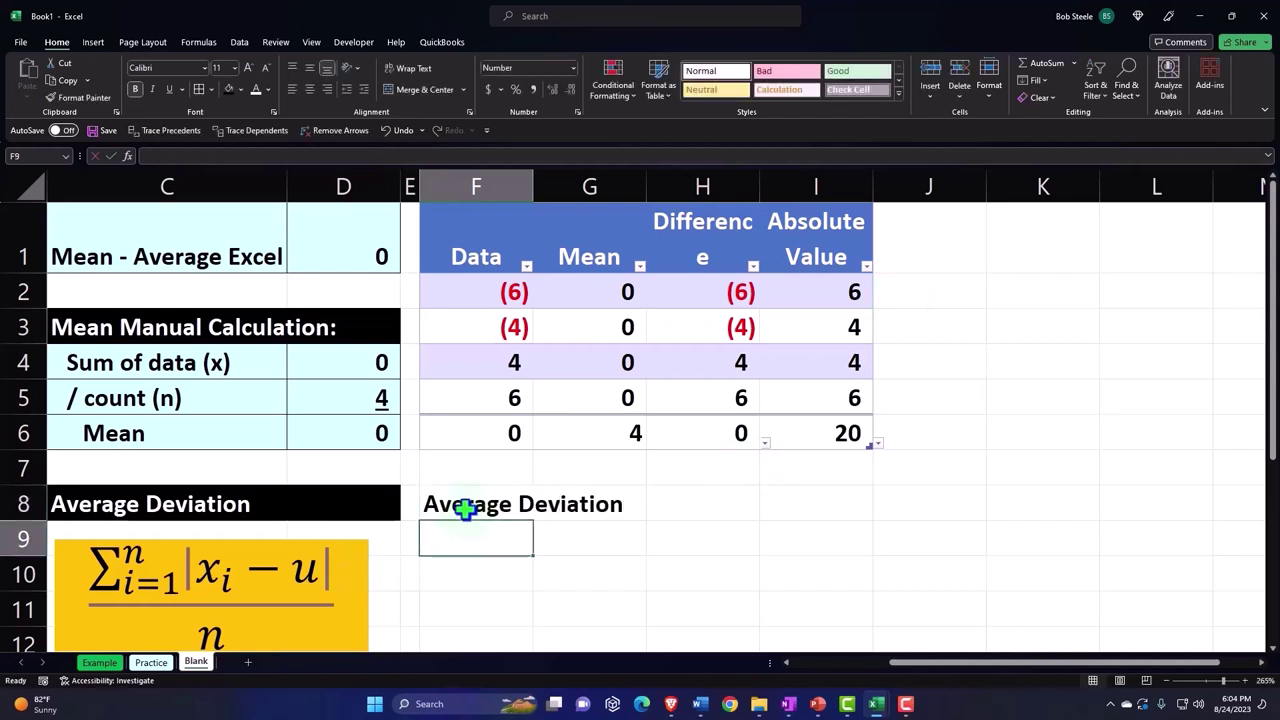
Give F8:I8 a black fill with white font colour
{"action": "left_click_drag", "start_coordinate": [466, 500], "coordinate": [818, 507]}
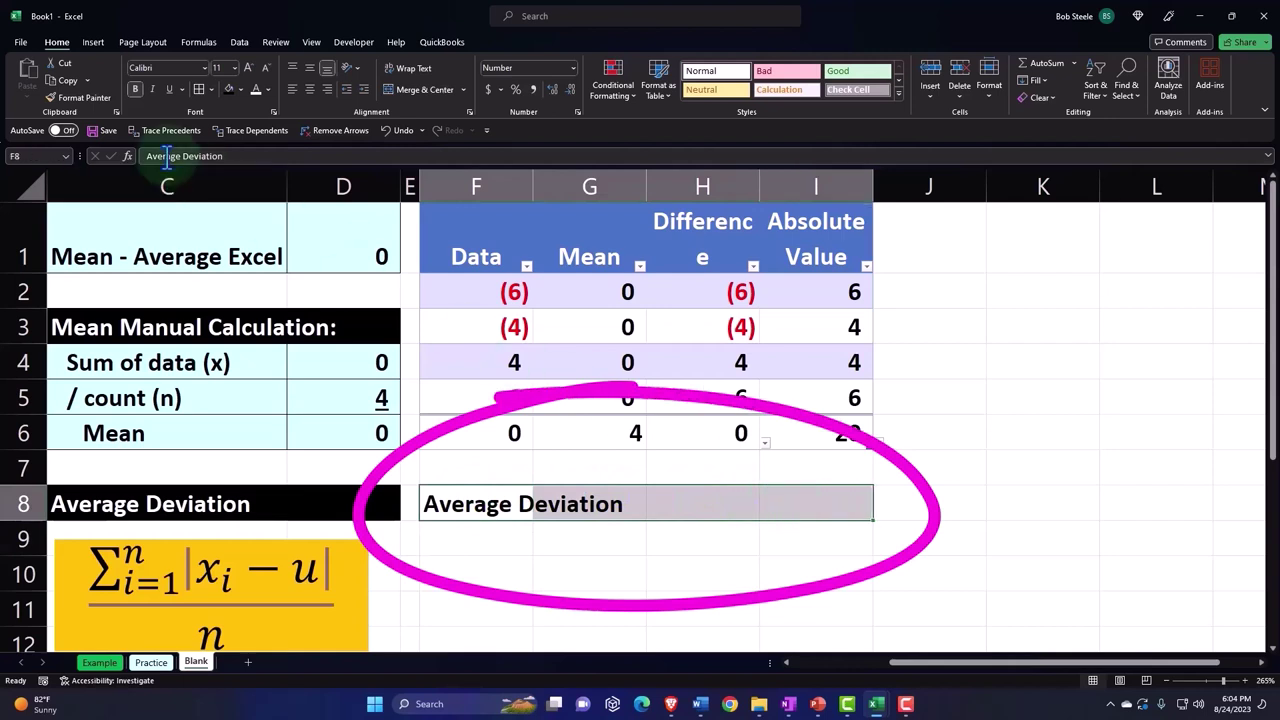
{"action": "left_click", "coordinate": [229, 90]}
{"action": "left_click", "coordinate": [256, 90]}
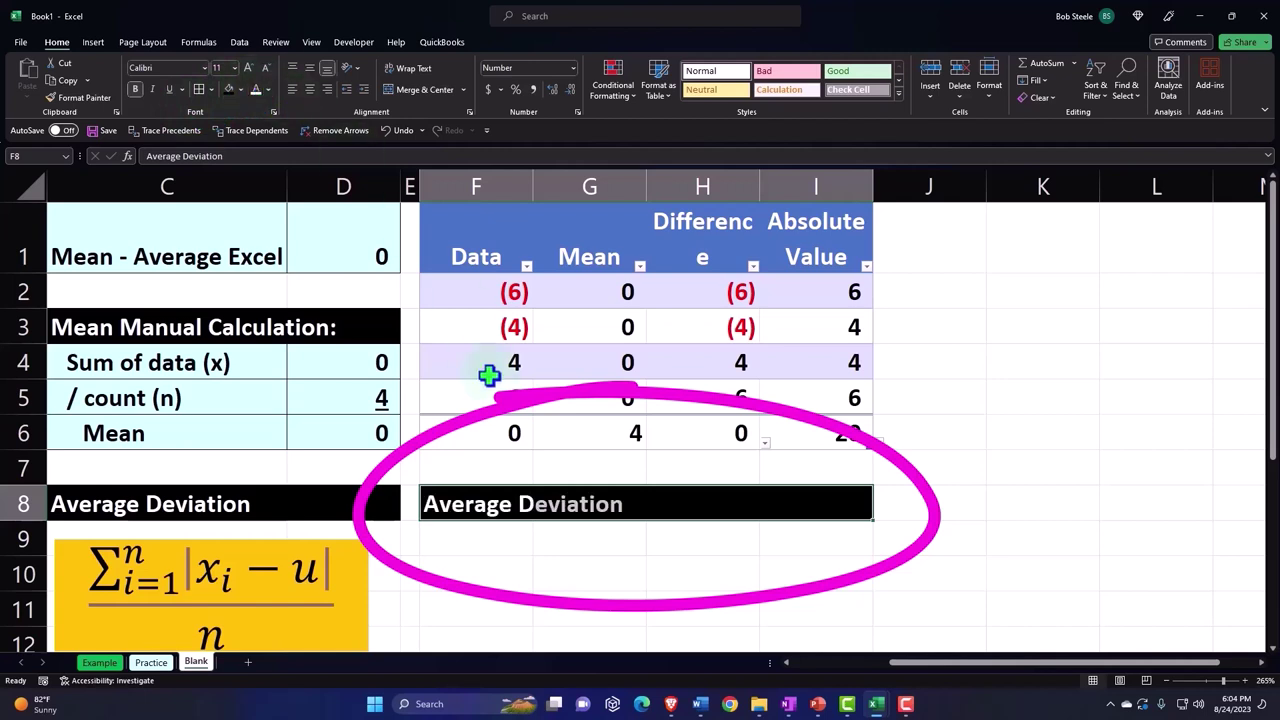
Label F9 'Sum of the distance from the mean'
{"action": "left_click", "coordinate": [499, 545]}
{"action": "type", "text": "Su"}
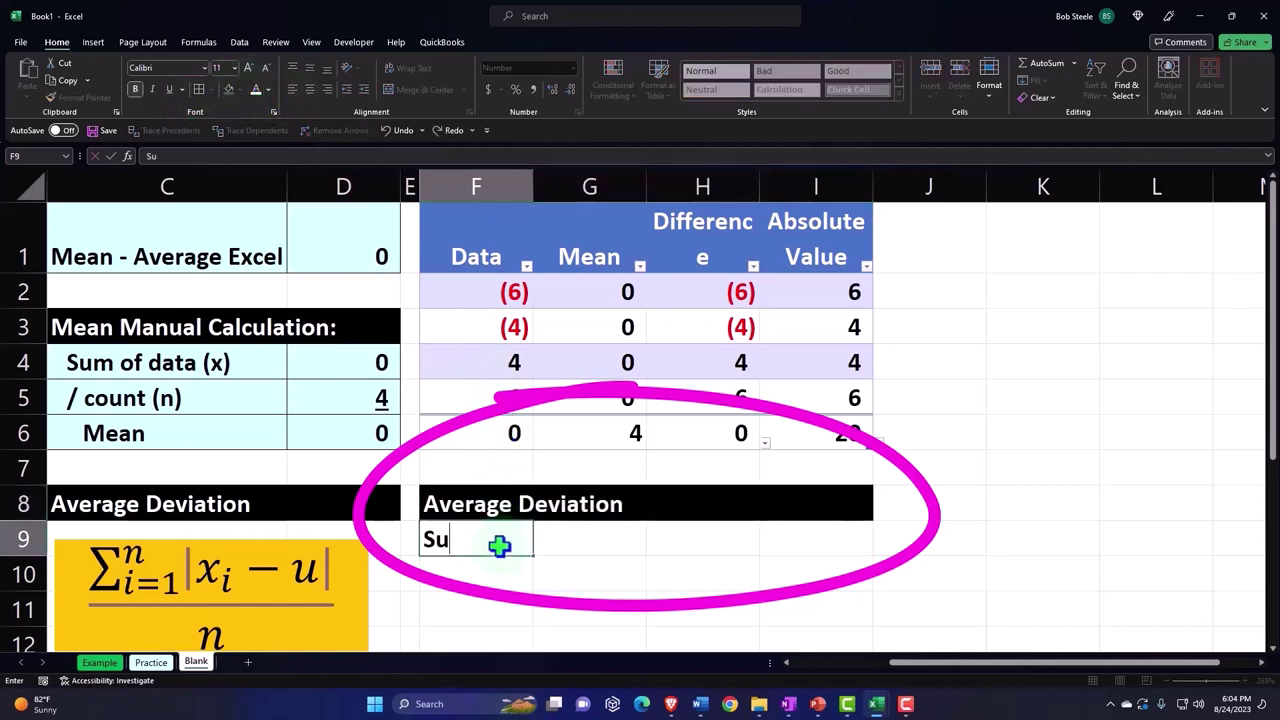
{"action": "type", "text": "m of the si"}
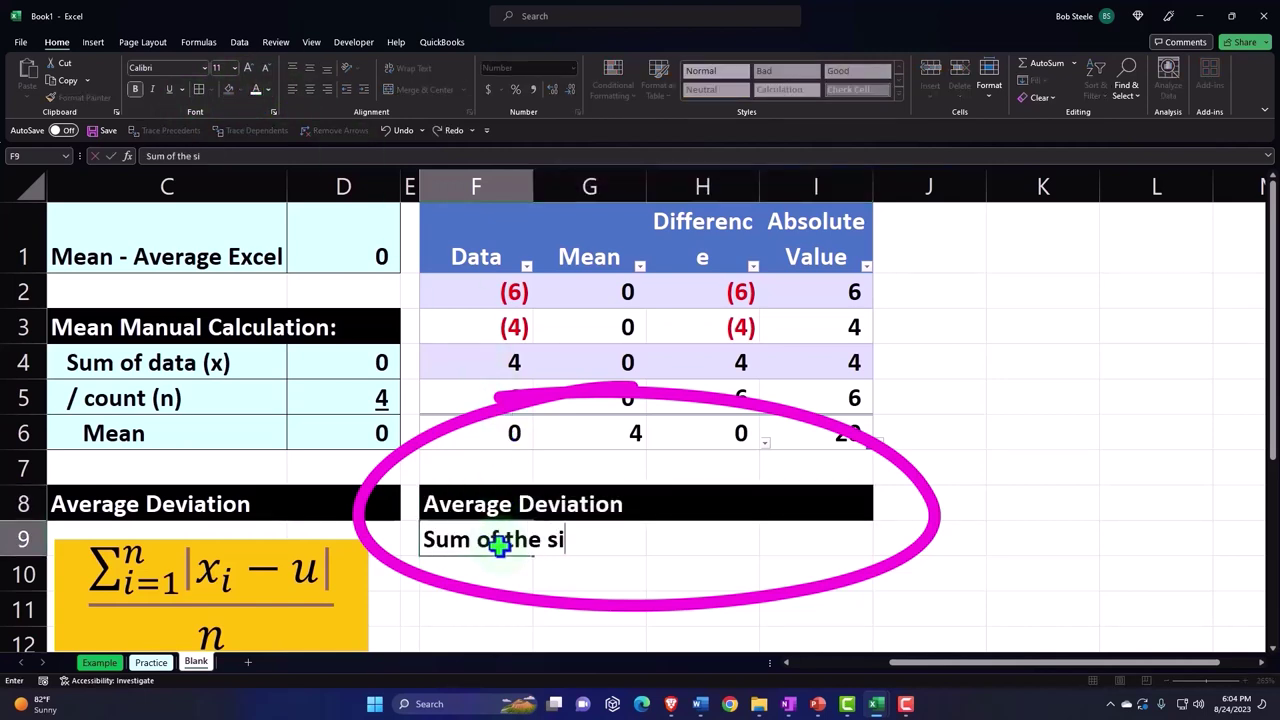
{"action": "key", "text": "BackSpace"}
{"action": "key", "text": "BackSpace"}
{"action": "type", "text": "distanc"}
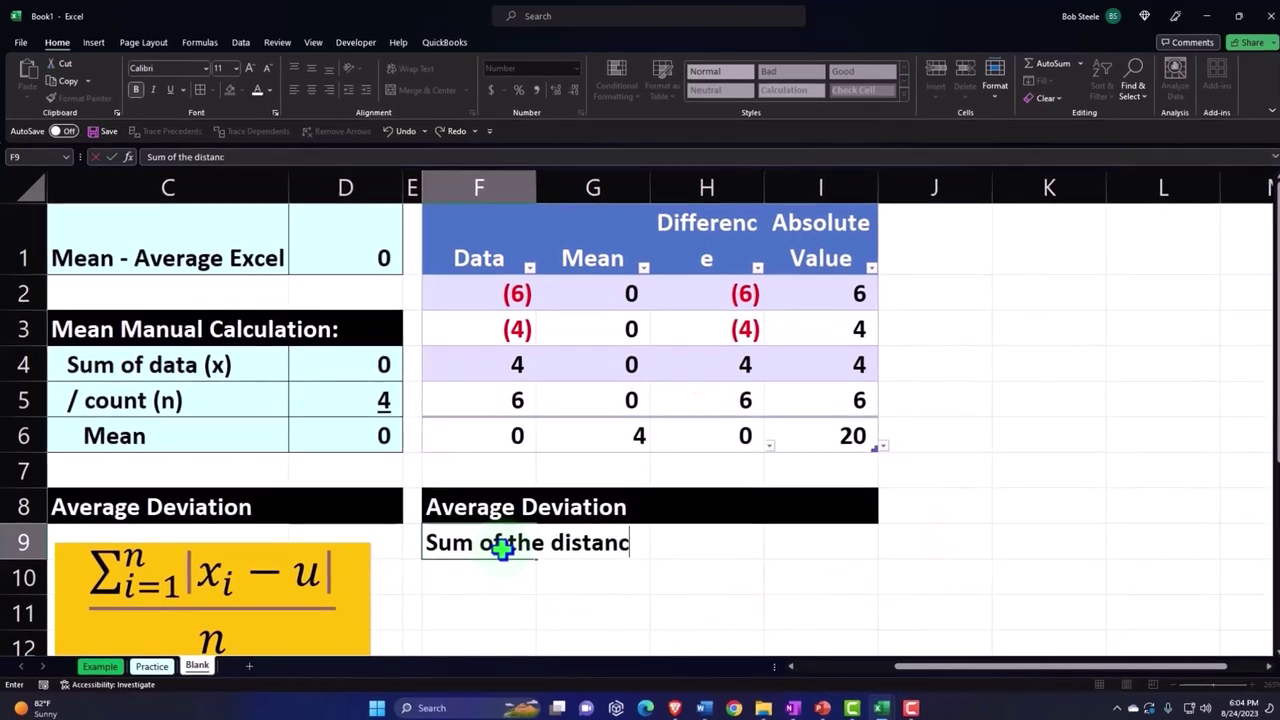
{"action": "type", "text": "e from the mea"}
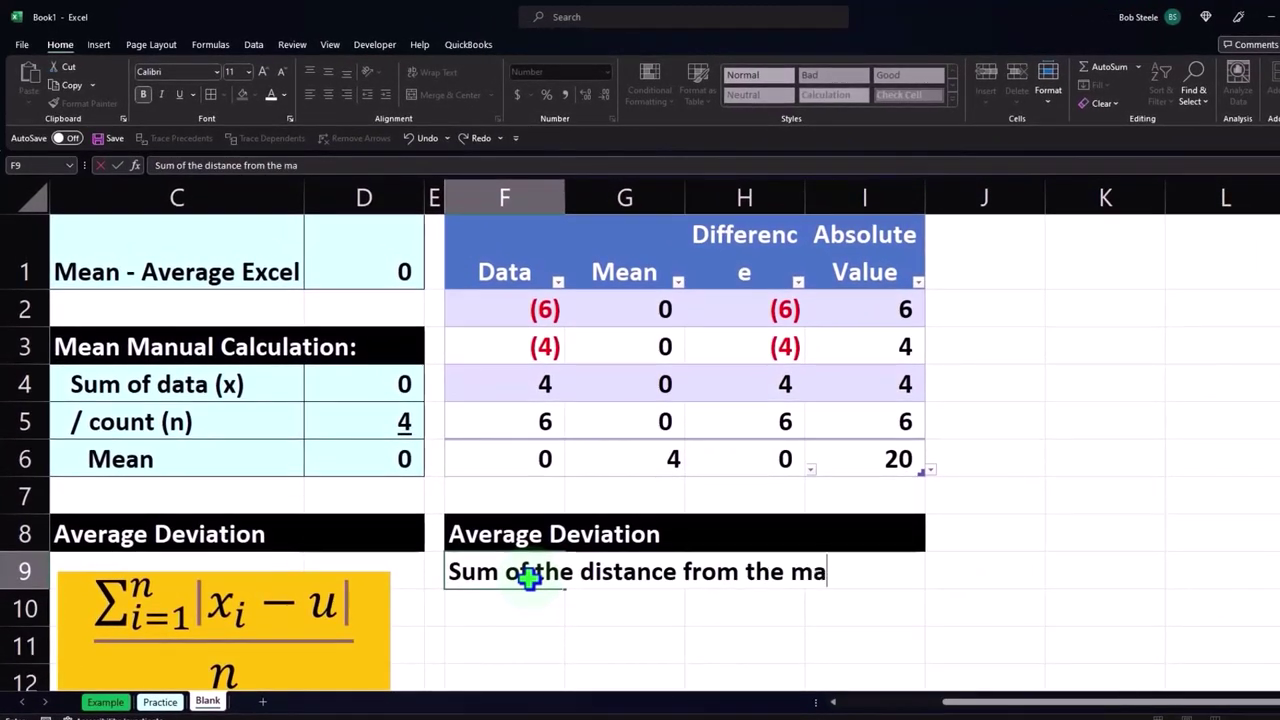
{"action": "key", "text": "BackSpace"}
{"action": "type", "text": "ean"}
{"action": "key", "text": "Return"}
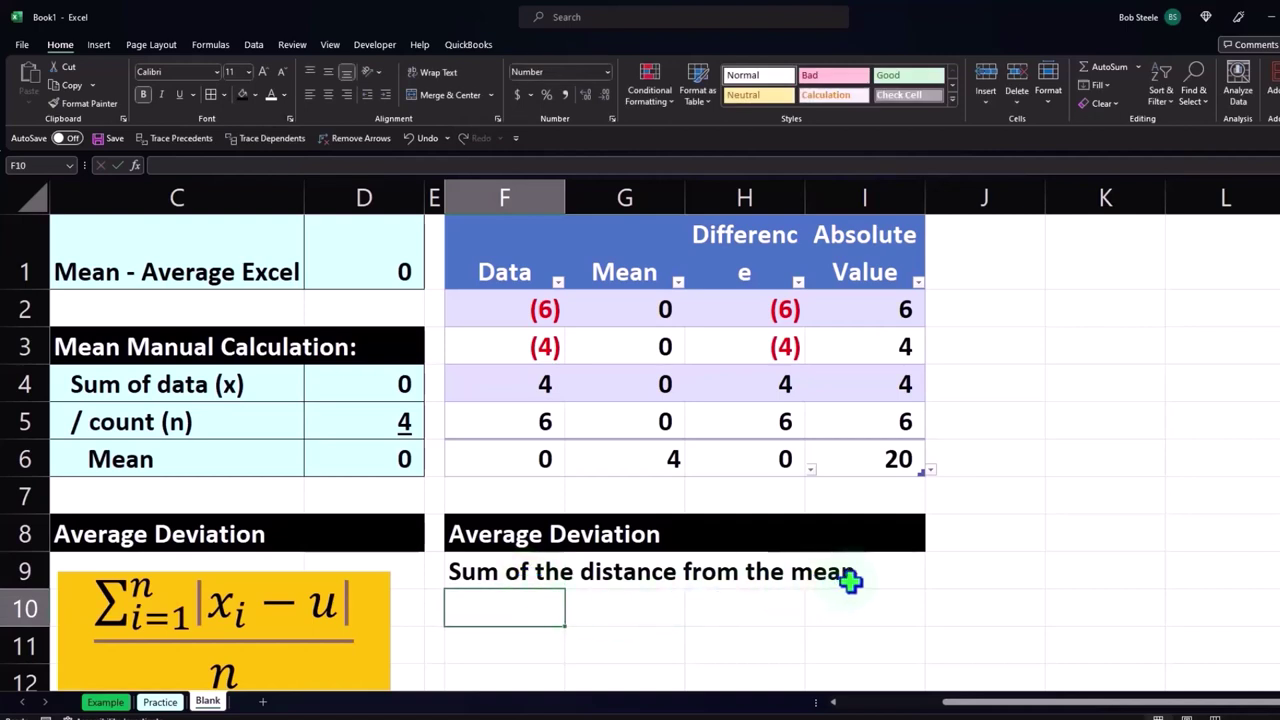
Make J9 reference the Absolute Value total (20) and fill J8 black
{"action": "left_click", "coordinate": [961, 567]}
{"action": "type", "text": "="}
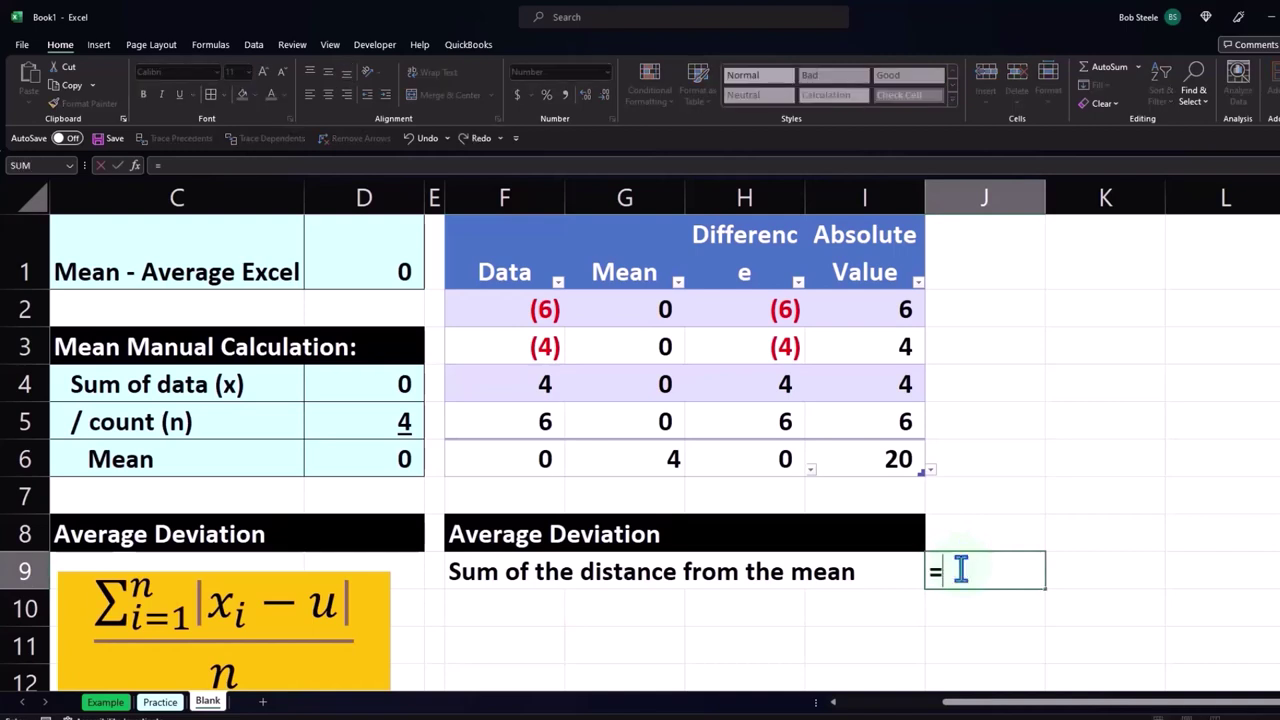
{"action": "key", "text": "Up"}
{"action": "key", "text": "Up"}
{"action": "key", "text": "Up"}
{"action": "key", "text": "Left"}
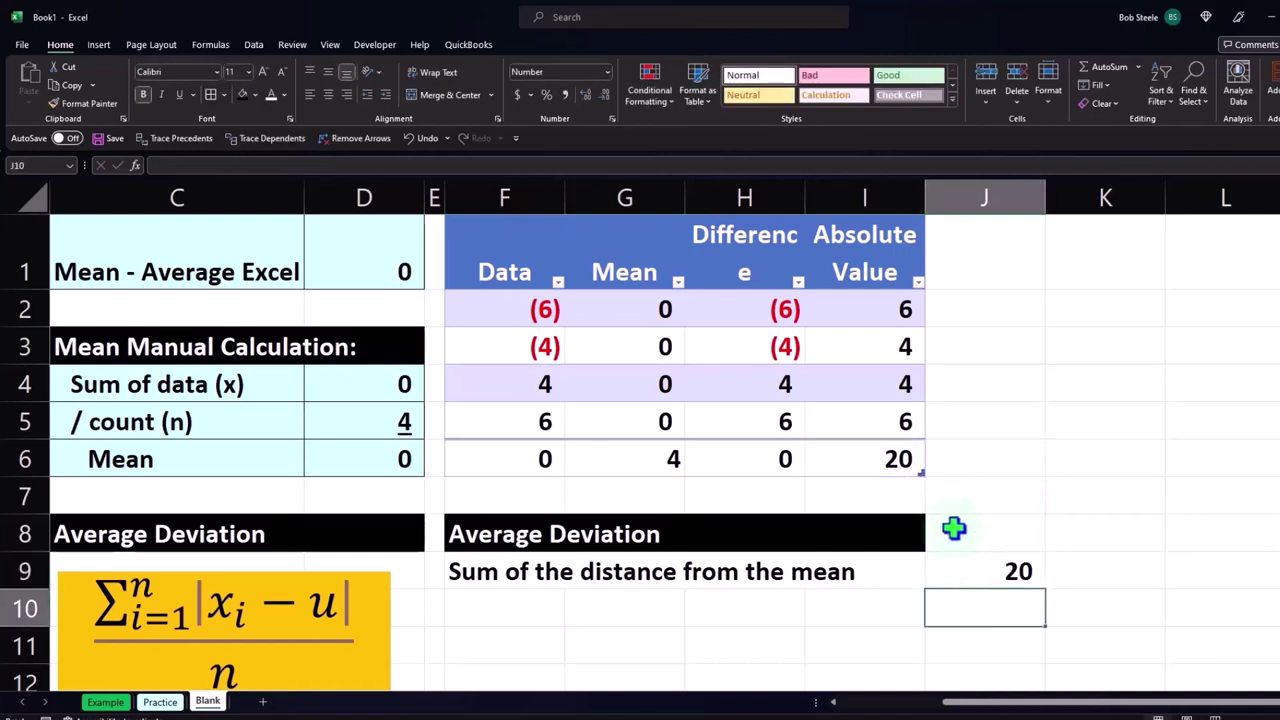
{"action": "left_click", "coordinate": [951, 528]}
{"action": "left_click", "coordinate": [243, 95]}
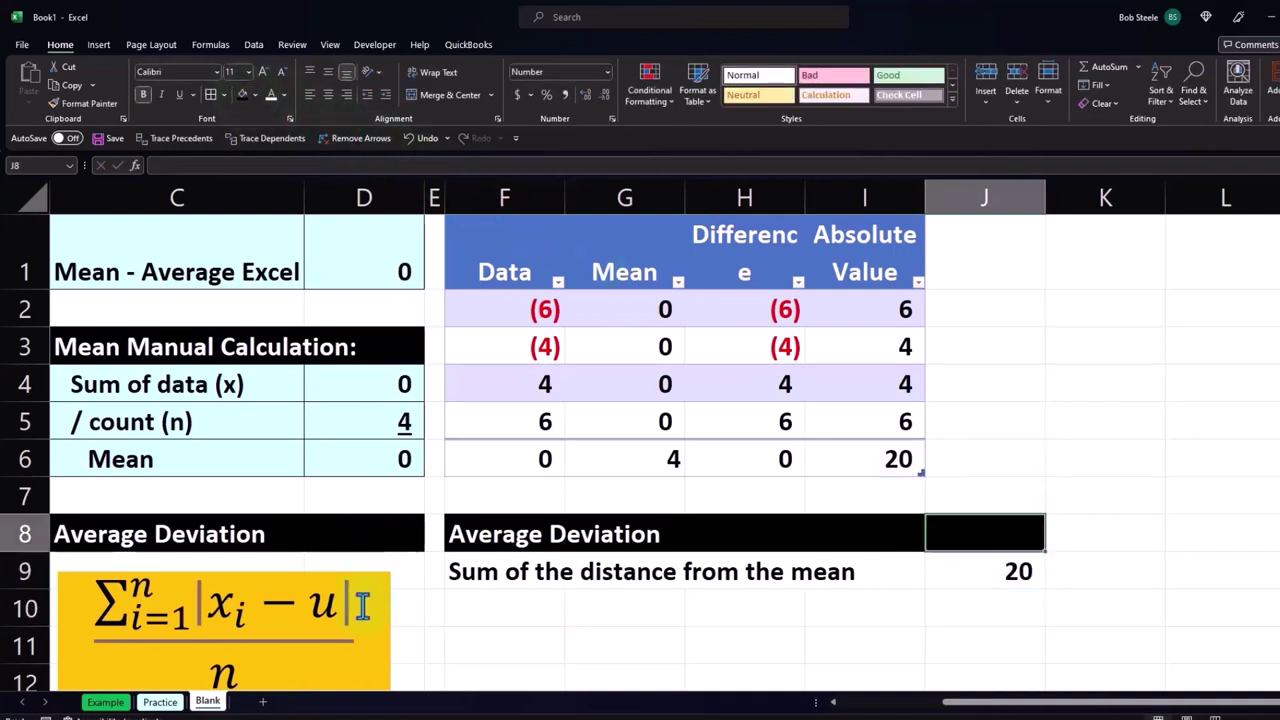
Label F10 '/ the count (n)' and have J10 reference the Mean total, 4
{"action": "left_click", "coordinate": [505, 601]}
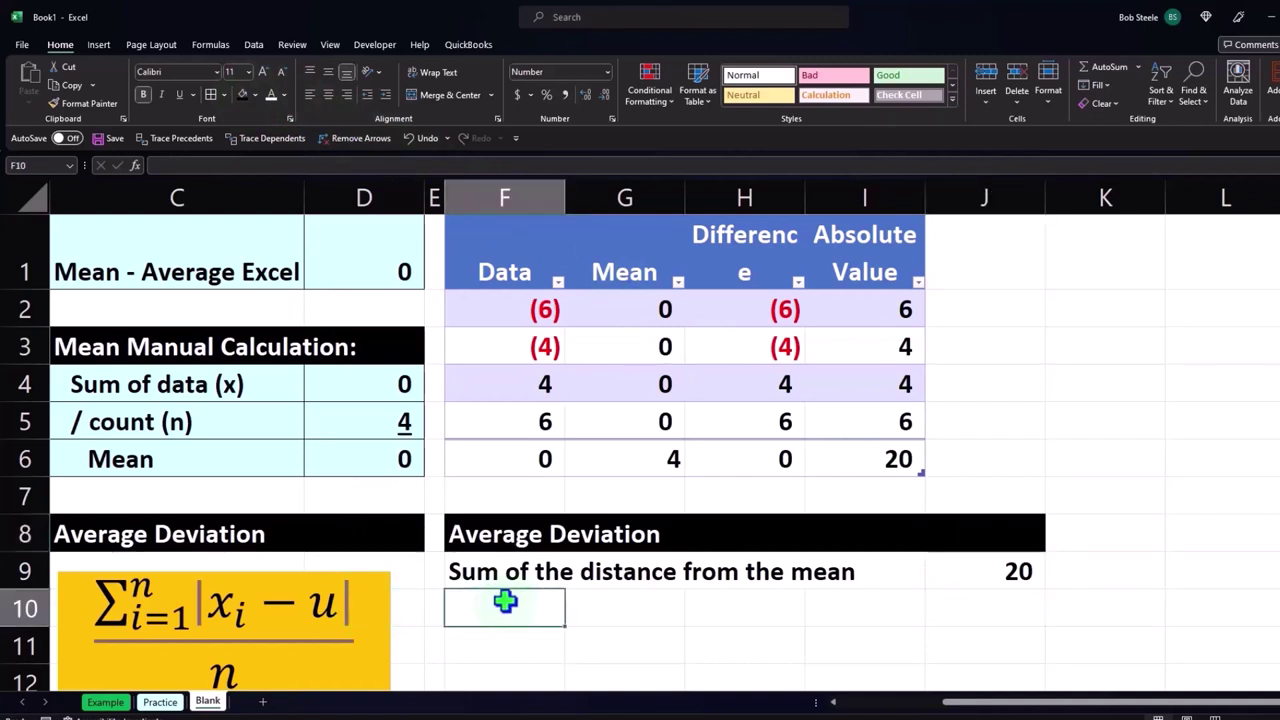
{"action": "type", "text": "'/"}
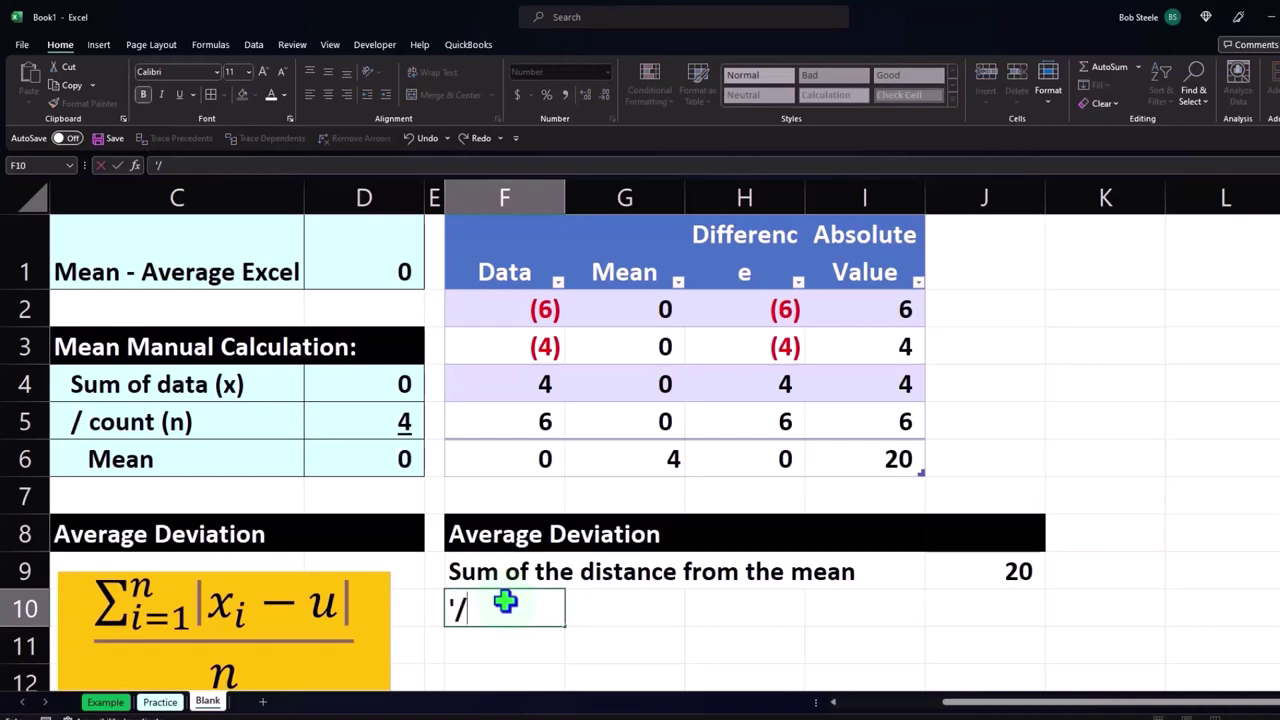
{"action": "type", "text": " the"}
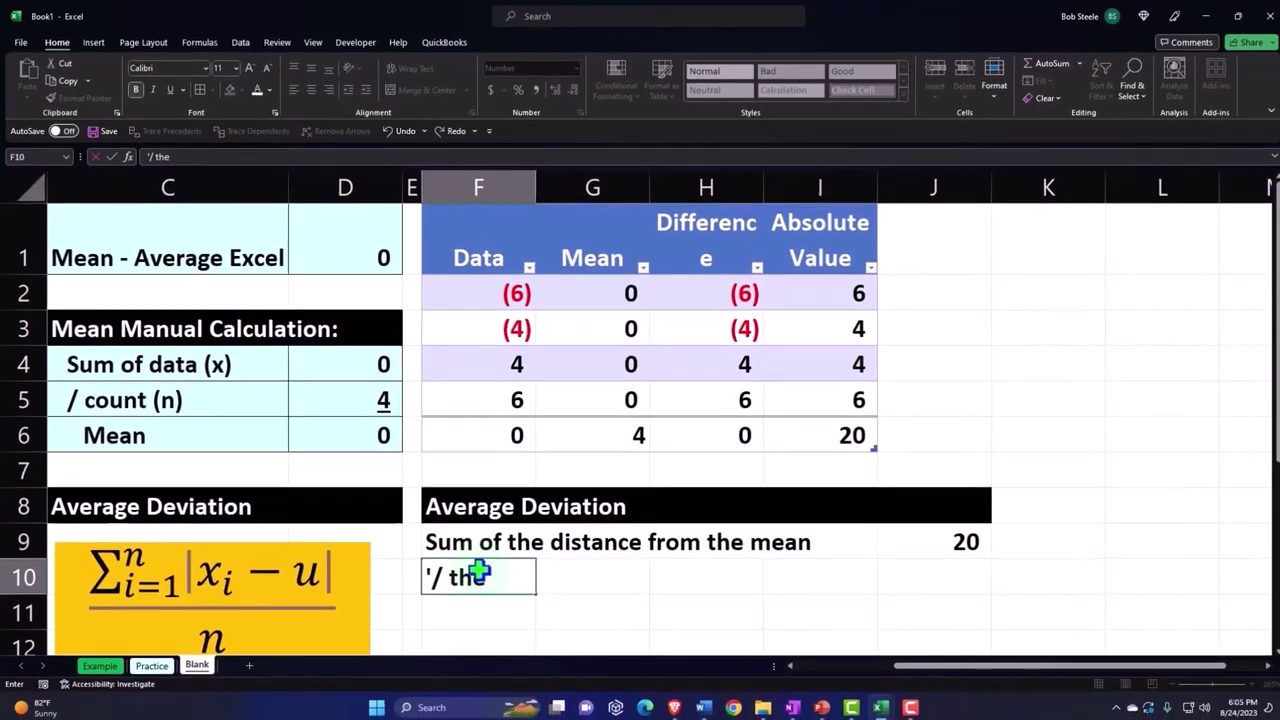
{"action": "type", "text": " count"}
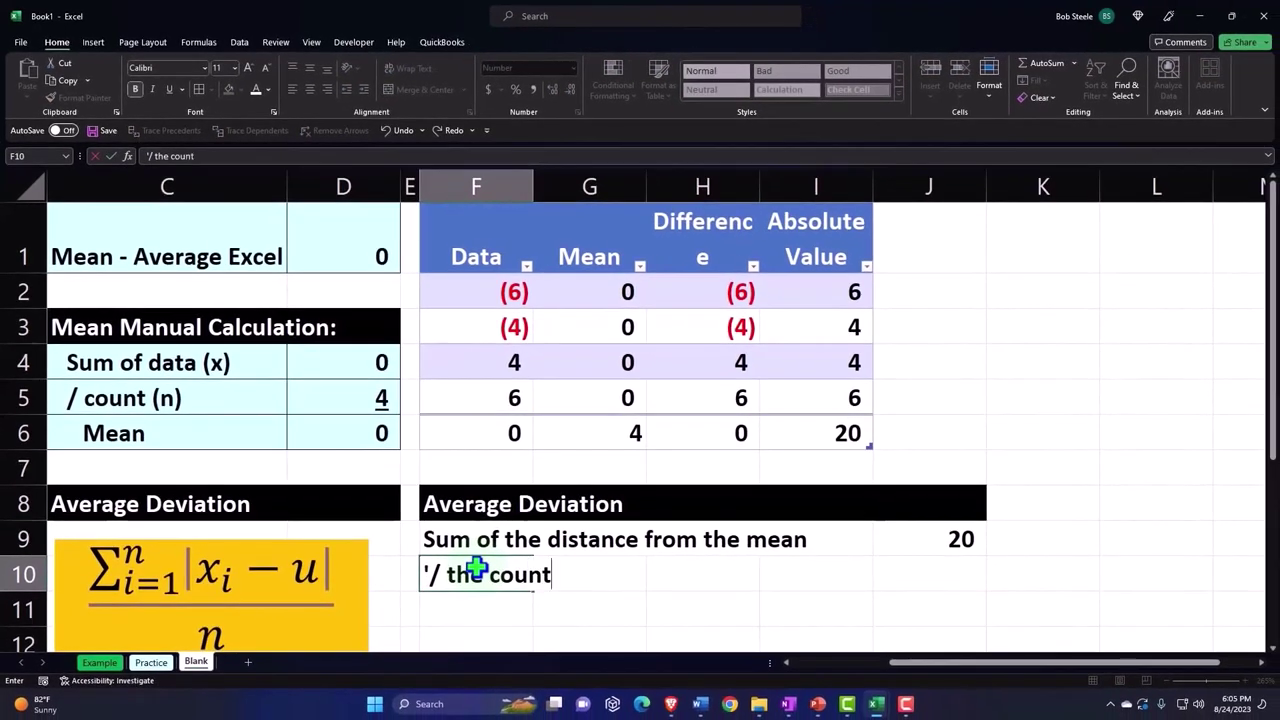
{"action": "type", "text": " (n)"}
{"action": "key", "text": "Return"}
{"action": "key", "text": "Right"}
{"action": "key", "text": "Right"}
{"action": "key", "text": "Right"}
{"action": "key", "text": "Right"}
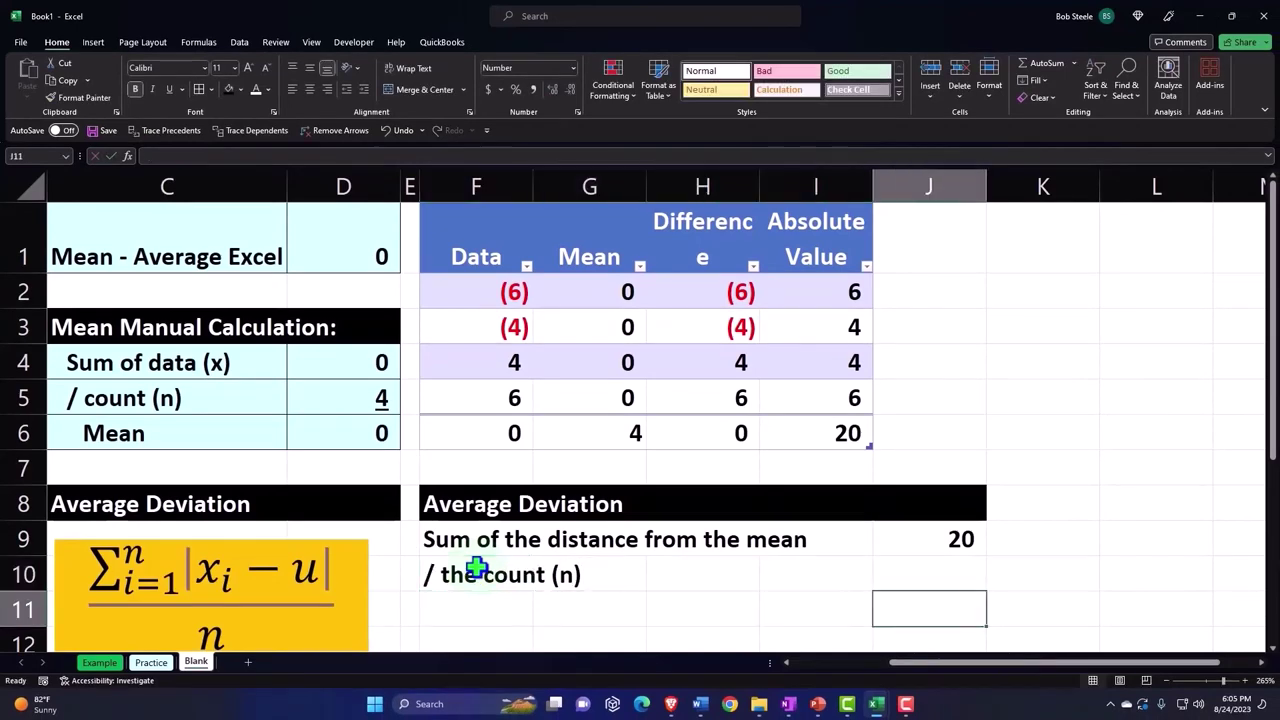
{"action": "key", "text": "Up"}
{"action": "type", "text": "="}
{"action": "key", "text": "Left"}
{"action": "key", "text": "Left"}
{"action": "key", "text": "Left"}
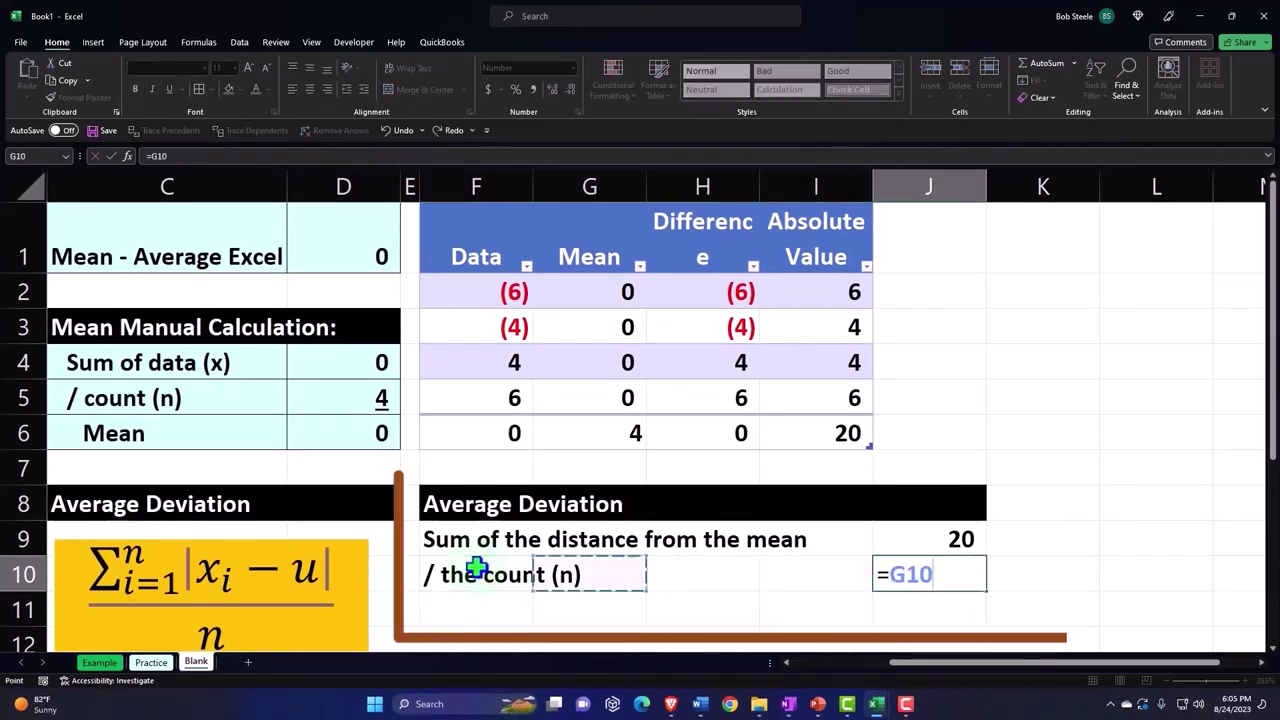
{"action": "key", "text": "Up"}
{"action": "key", "text": "Up"}
{"action": "key", "text": "Up"}
{"action": "key", "text": "Up"}
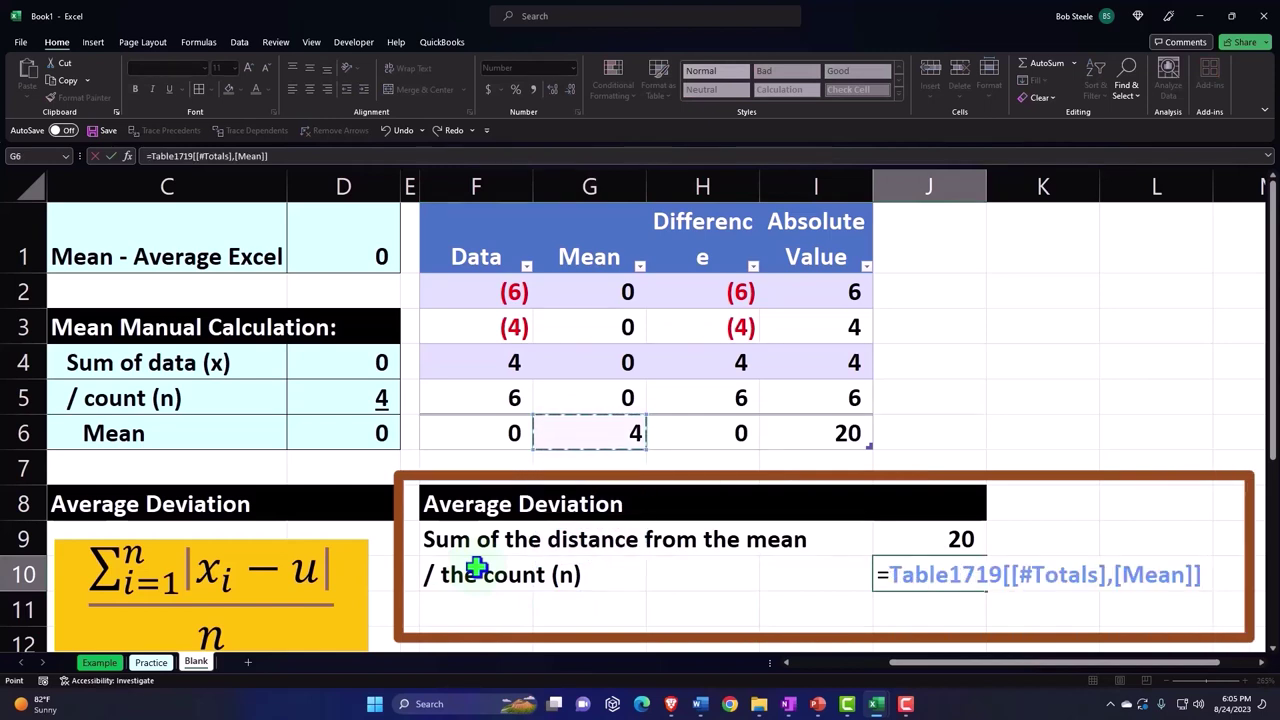
{"action": "key", "text": "Return"}
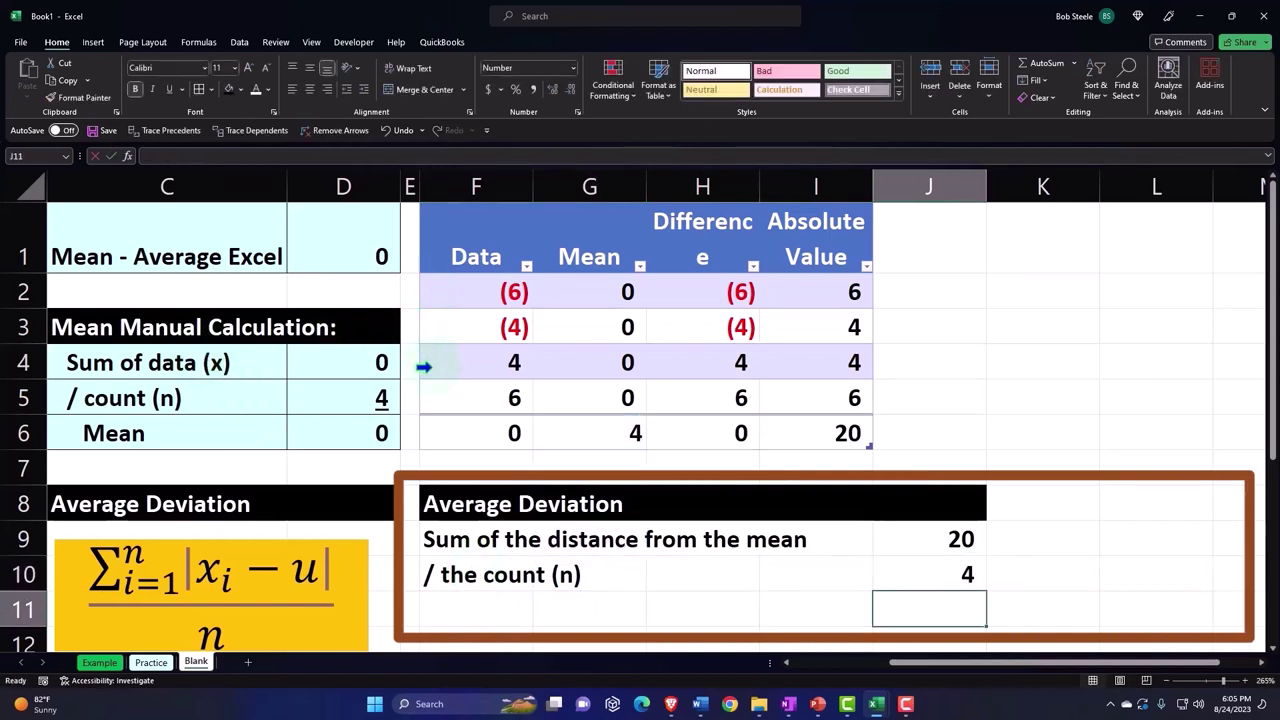
{"action": "key", "text": "Up"}
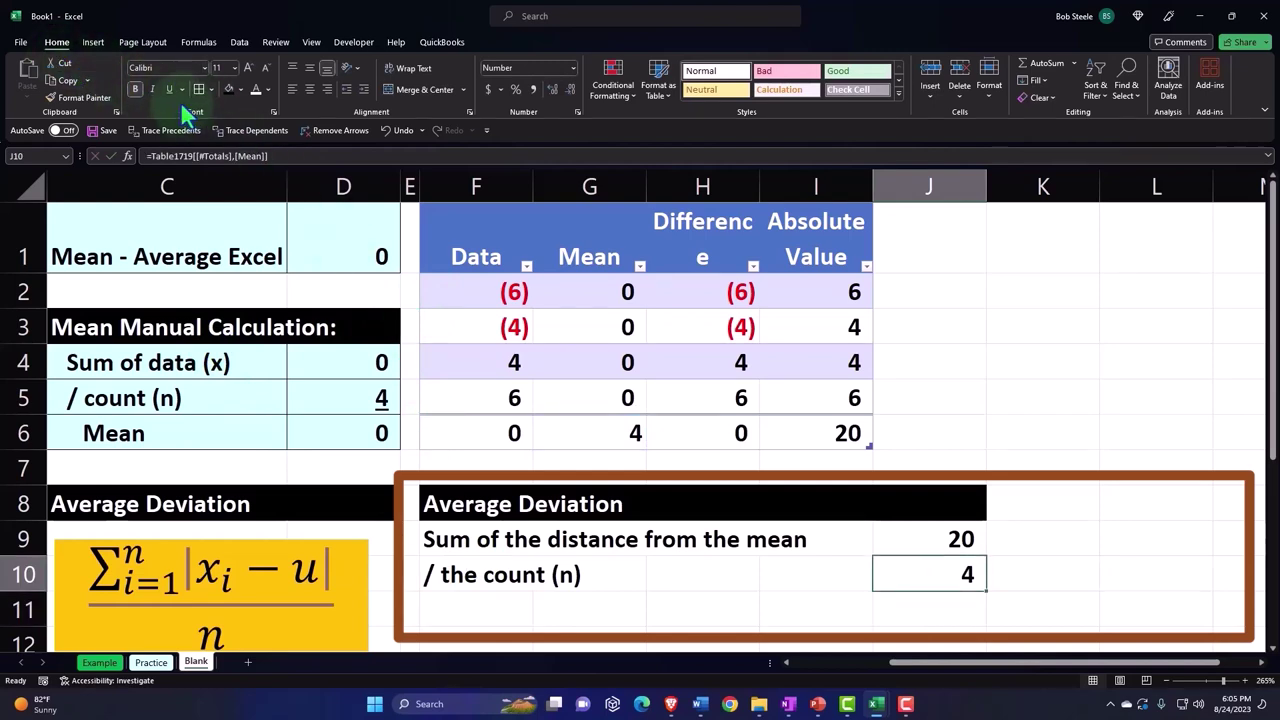
Label F11 'Average deviation' and divide the distance sum by the count in J11
{"action": "key", "text": "Down"}
{"action": "key", "text": "Left"}
{"action": "key", "text": "Left"}
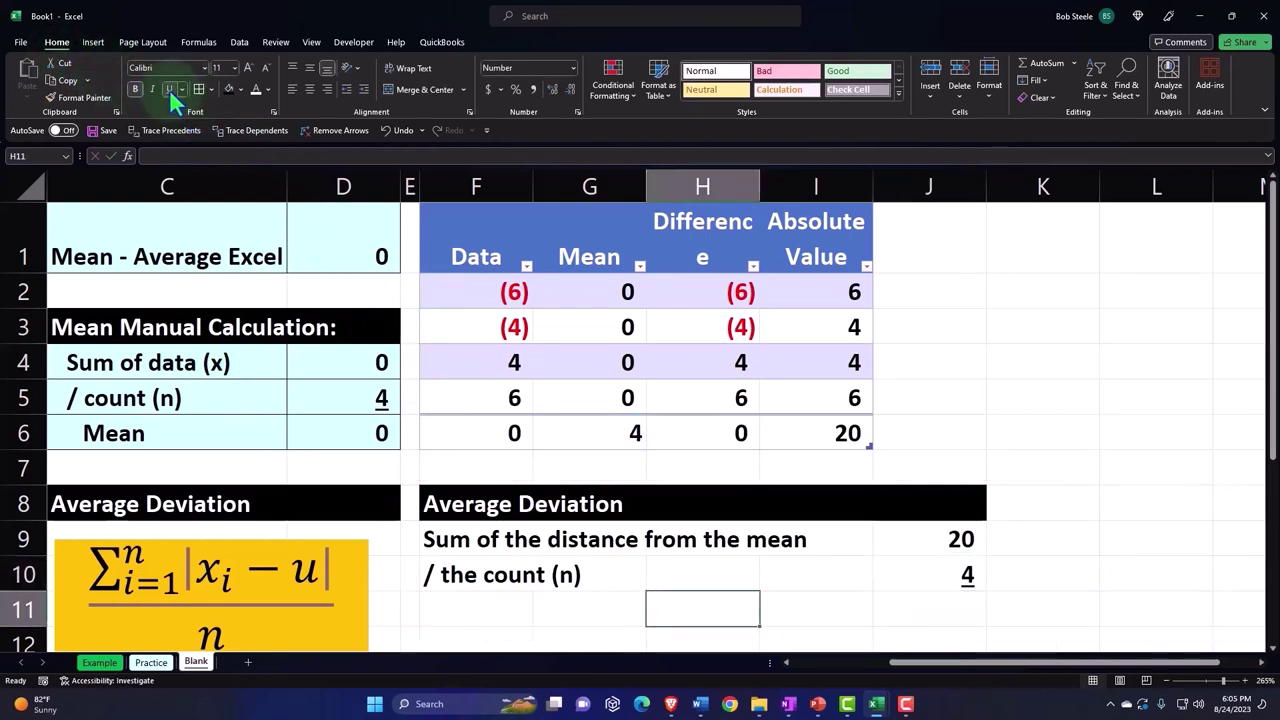
{"action": "key", "text": "Left"}
{"action": "key", "text": "Left"}
{"action": "type", "text": "Ave"}
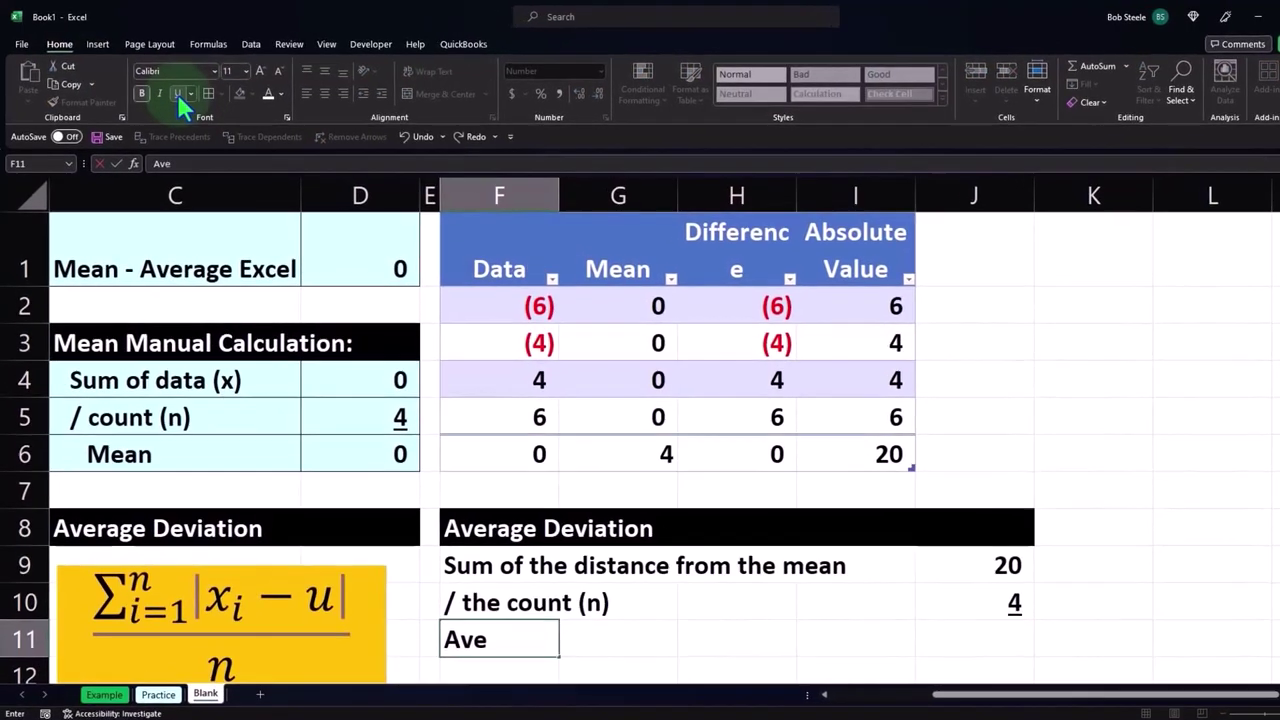
{"action": "type", "text": "rage deviat"}
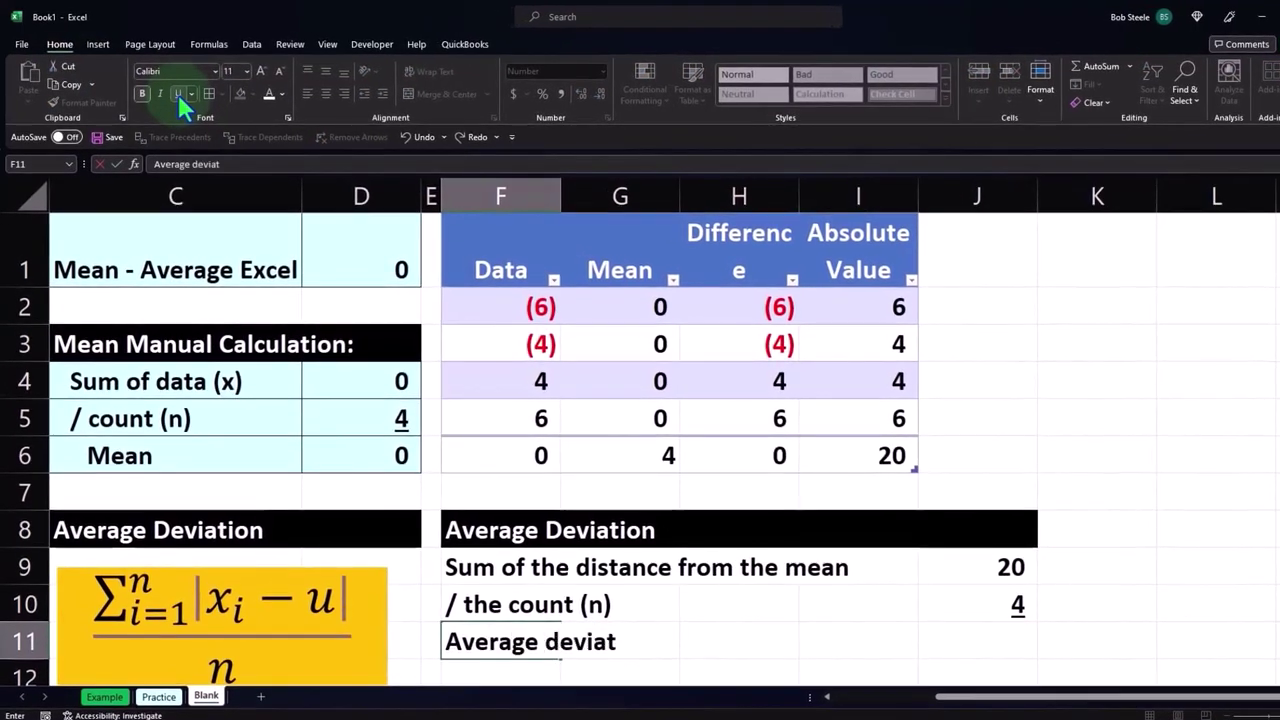
{"action": "type", "text": "ion"}
{"action": "key", "text": "Right"}
{"action": "key", "text": "Right"}
{"action": "key", "text": "Right"}
{"action": "key", "text": "Right"}
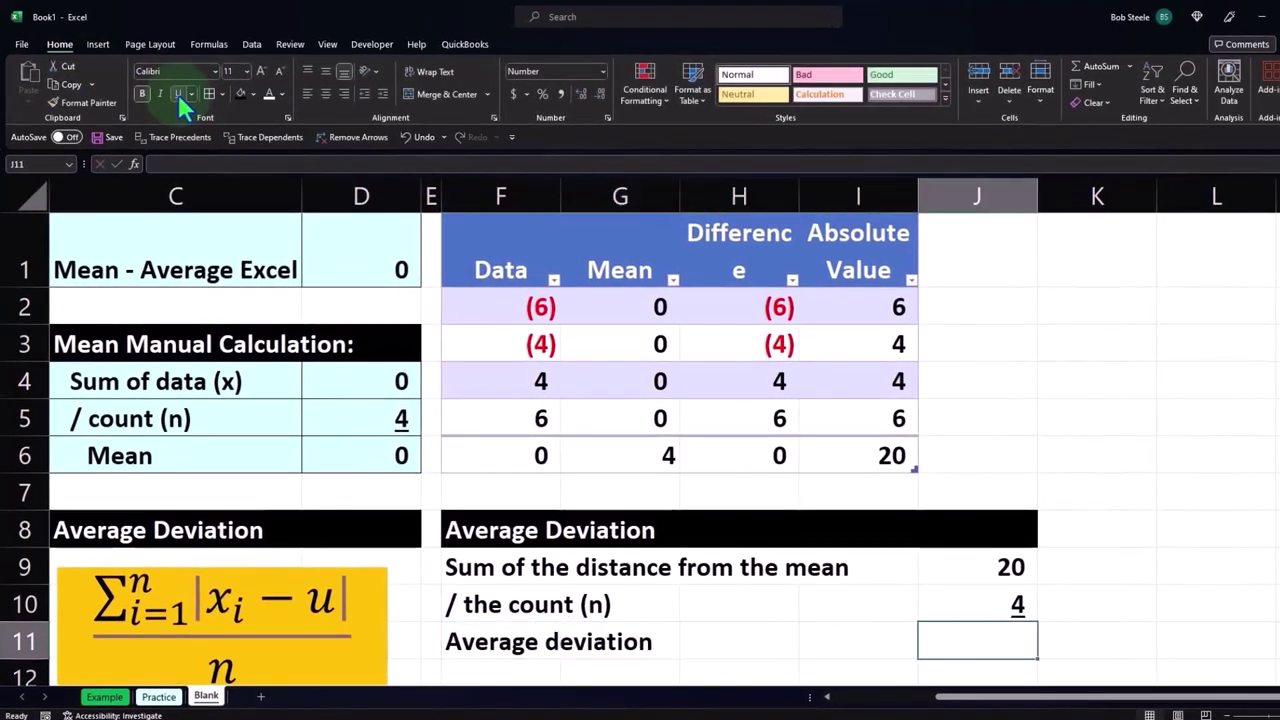
{"action": "type", "text": "="}
{"action": "key", "text": "Up"}
{"action": "key", "text": "Up"}
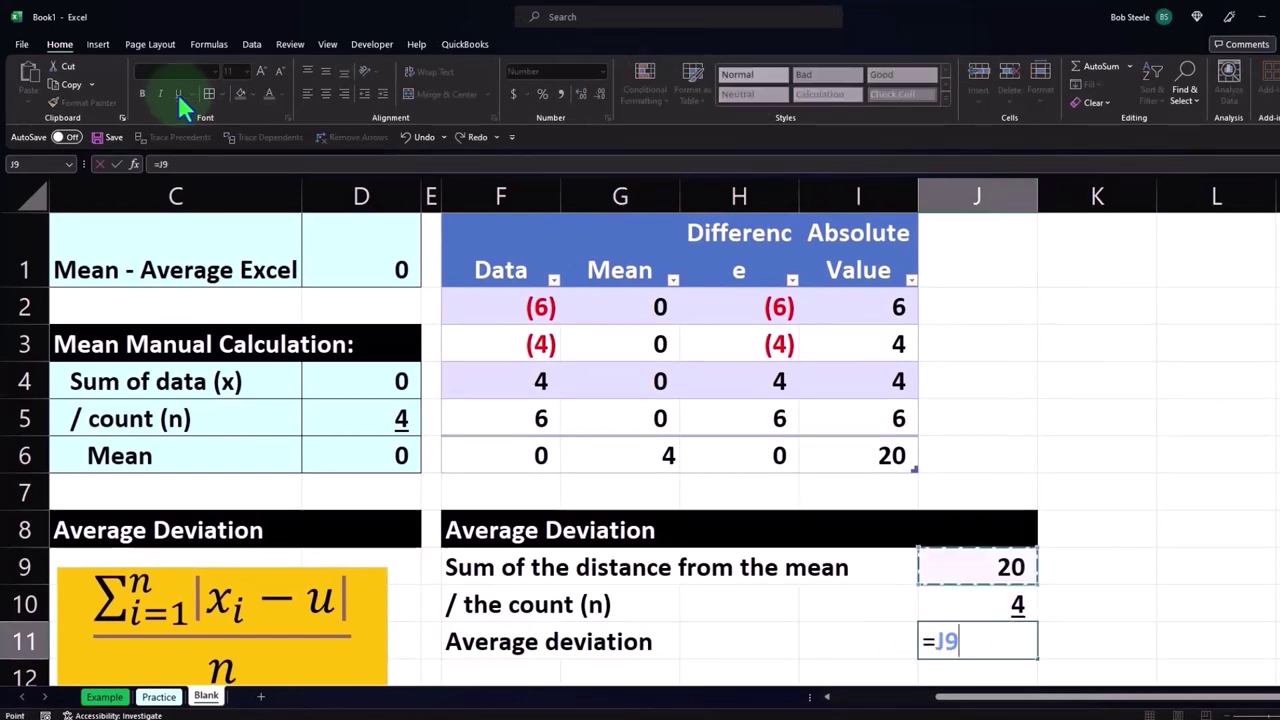
{"action": "type", "text": "/"}
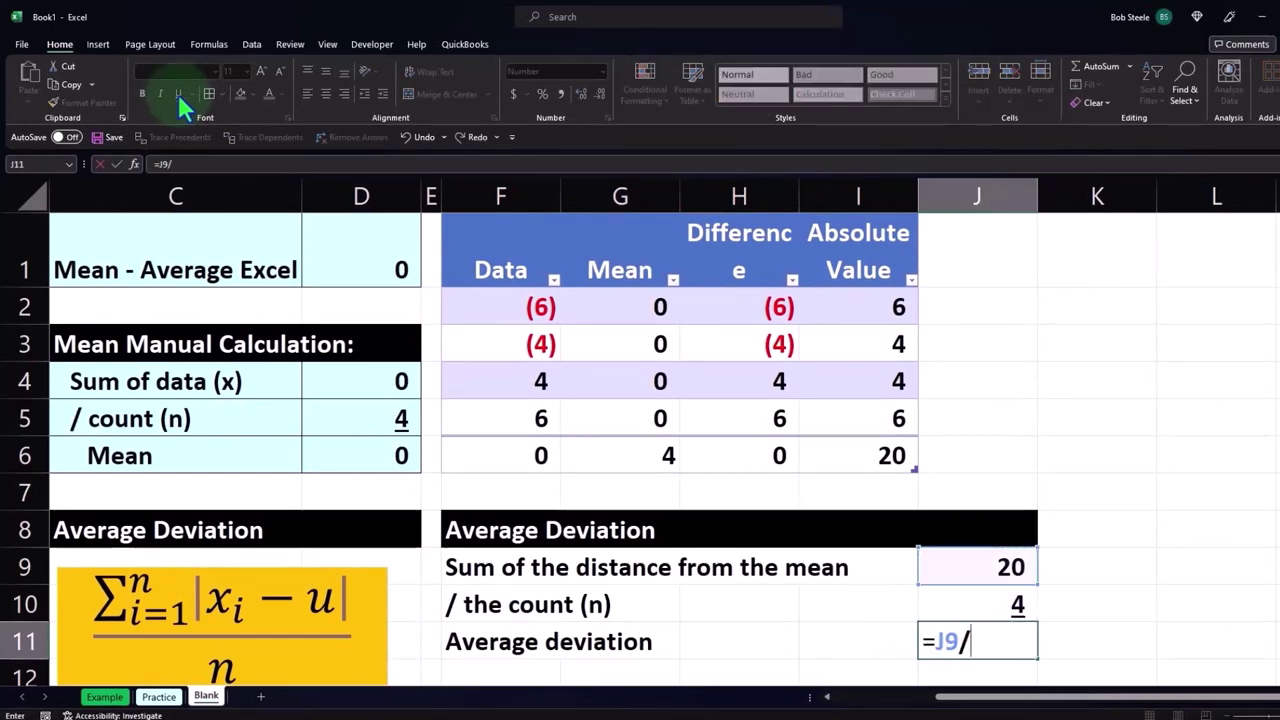
{"action": "key", "text": "Up"}
{"action": "key", "text": "Return"}
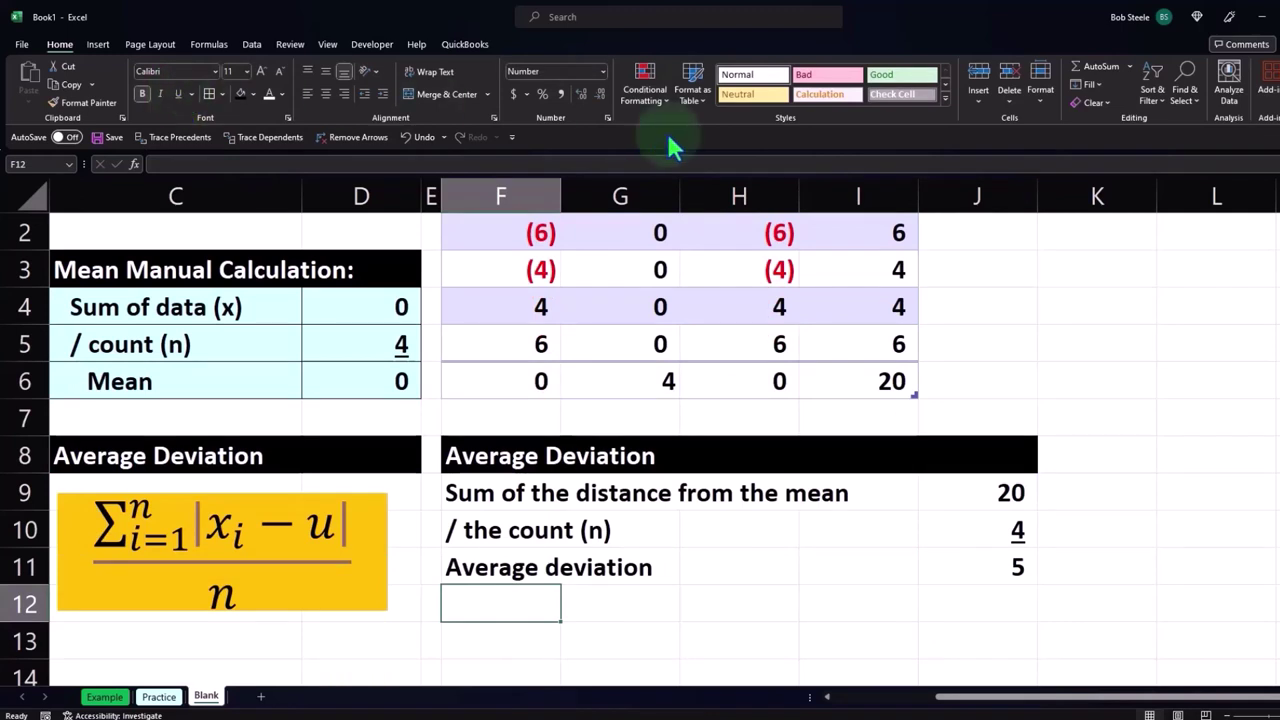
Increase J11's decimals twice so it shows 5.00
{"action": "left_click", "coordinate": [1000, 572]}
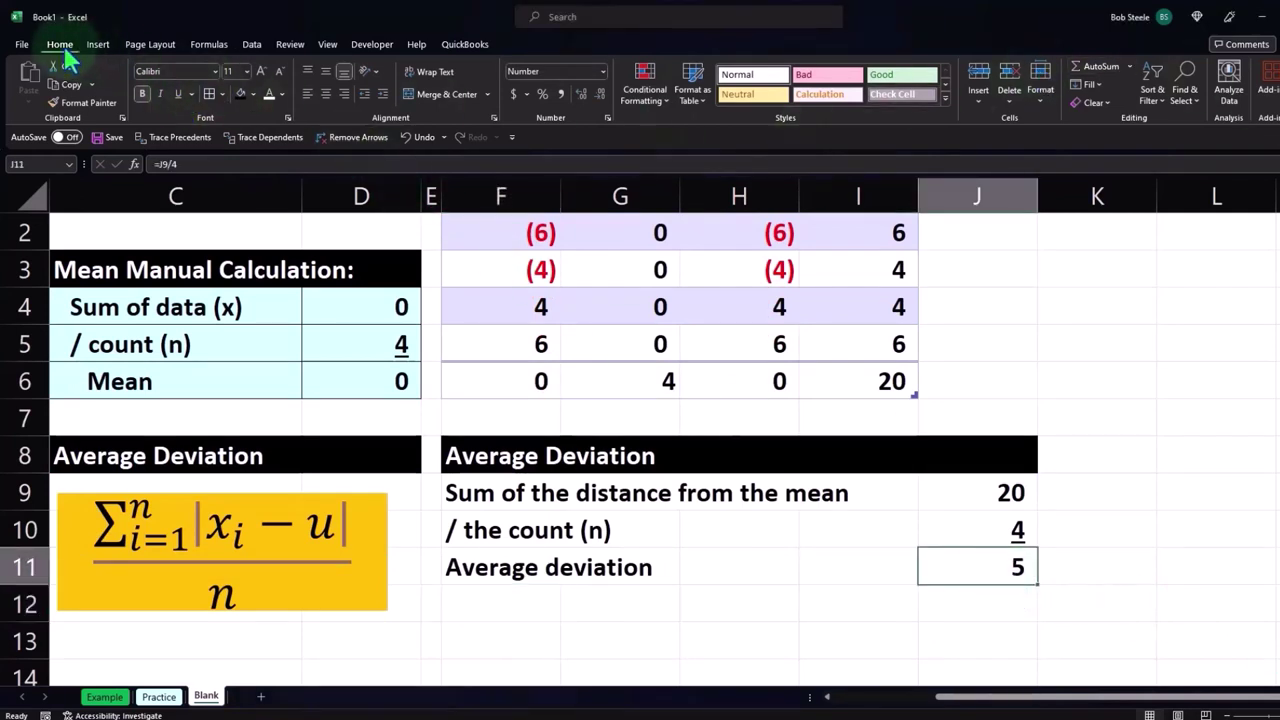
{"action": "left_click", "coordinate": [578, 95]}
{"action": "left_click", "coordinate": [578, 95]}
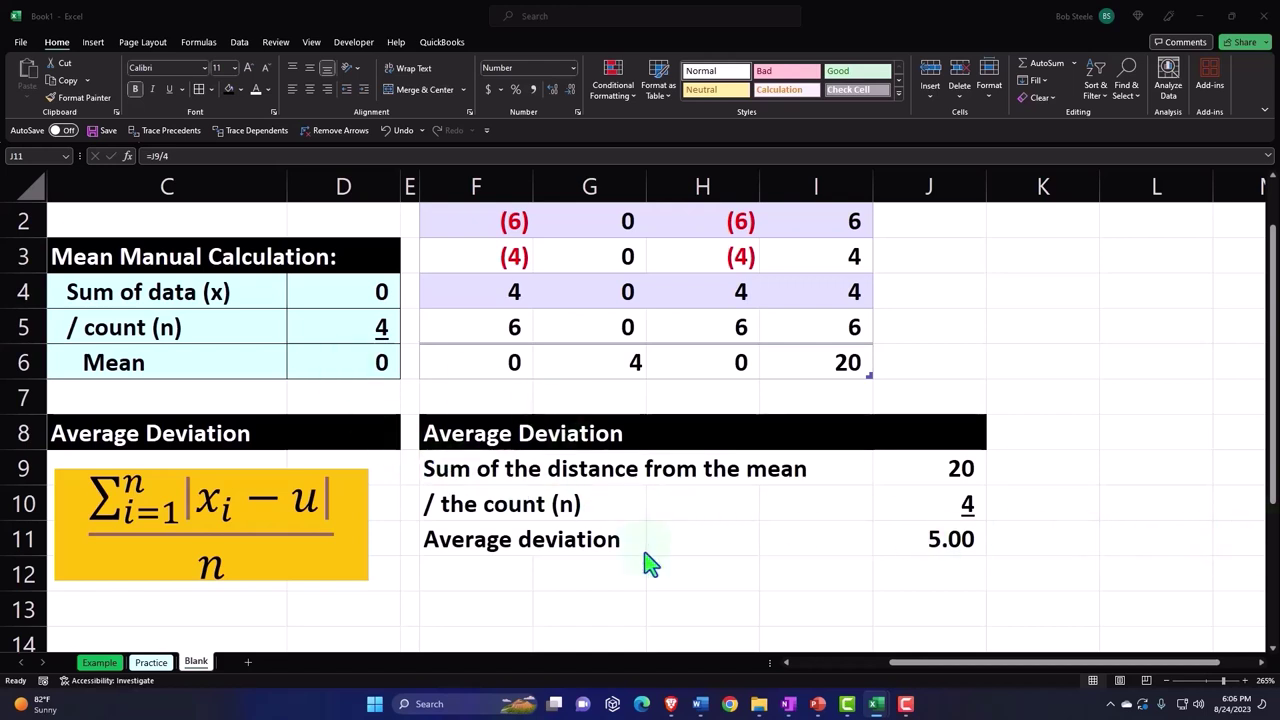
{"action": "scroll", "coordinate": [645, 550], "scroll_direction": "up", "scroll_amount": 1}
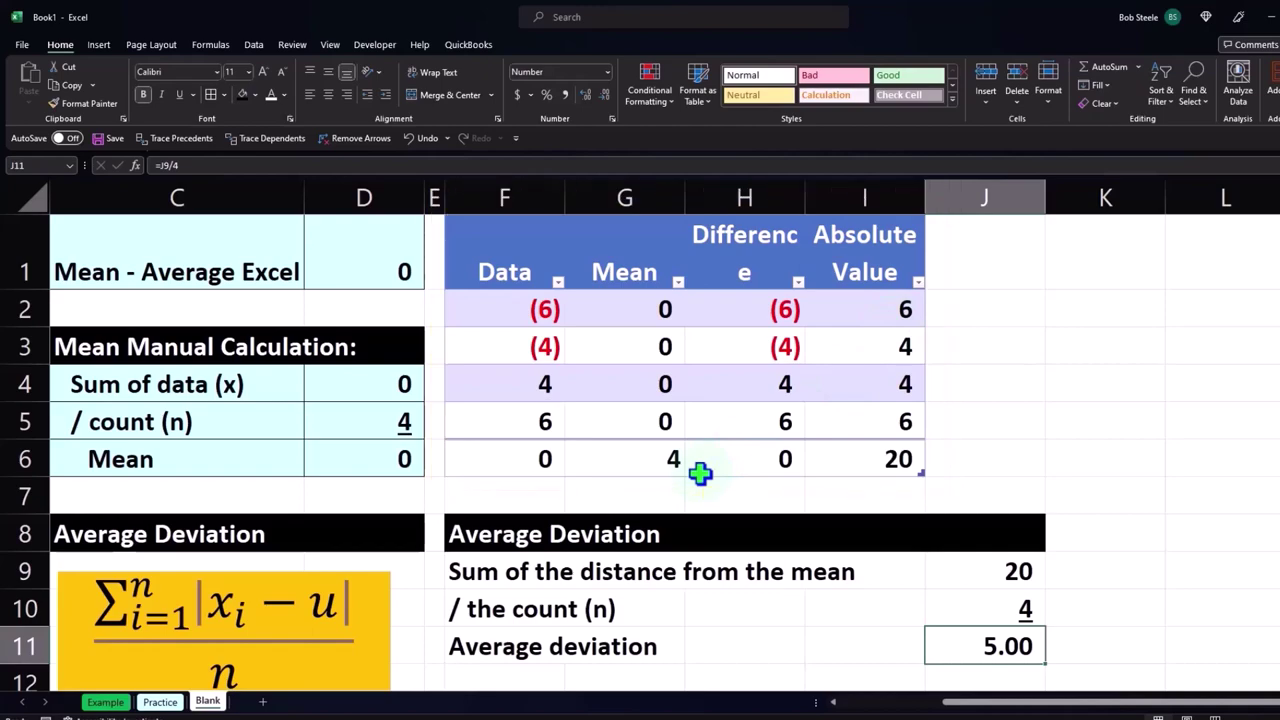
{"action": "scroll", "coordinate": [700, 474], "scroll_direction": "down", "scroll_amount": 1}
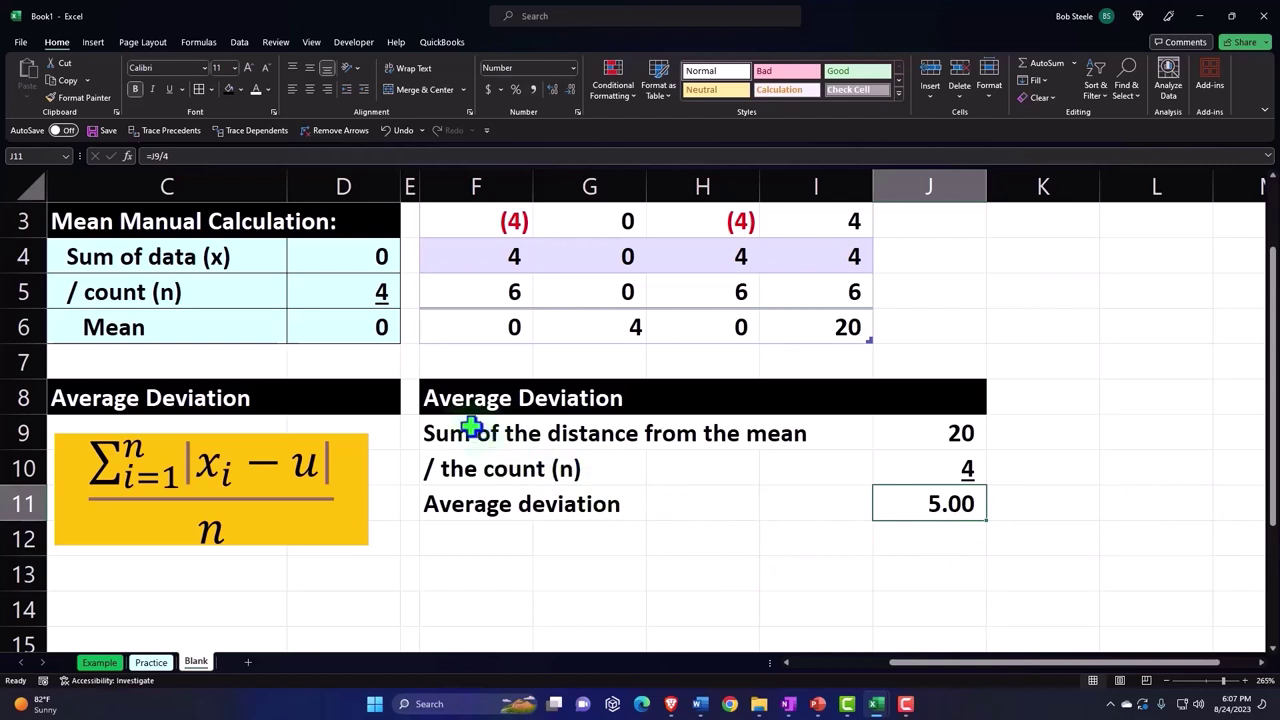
Give the Average Deviation rows F9:J11 all borders and a light blue fill
{"action": "left_click_drag", "start_coordinate": [471, 428], "coordinate": [908, 492]}
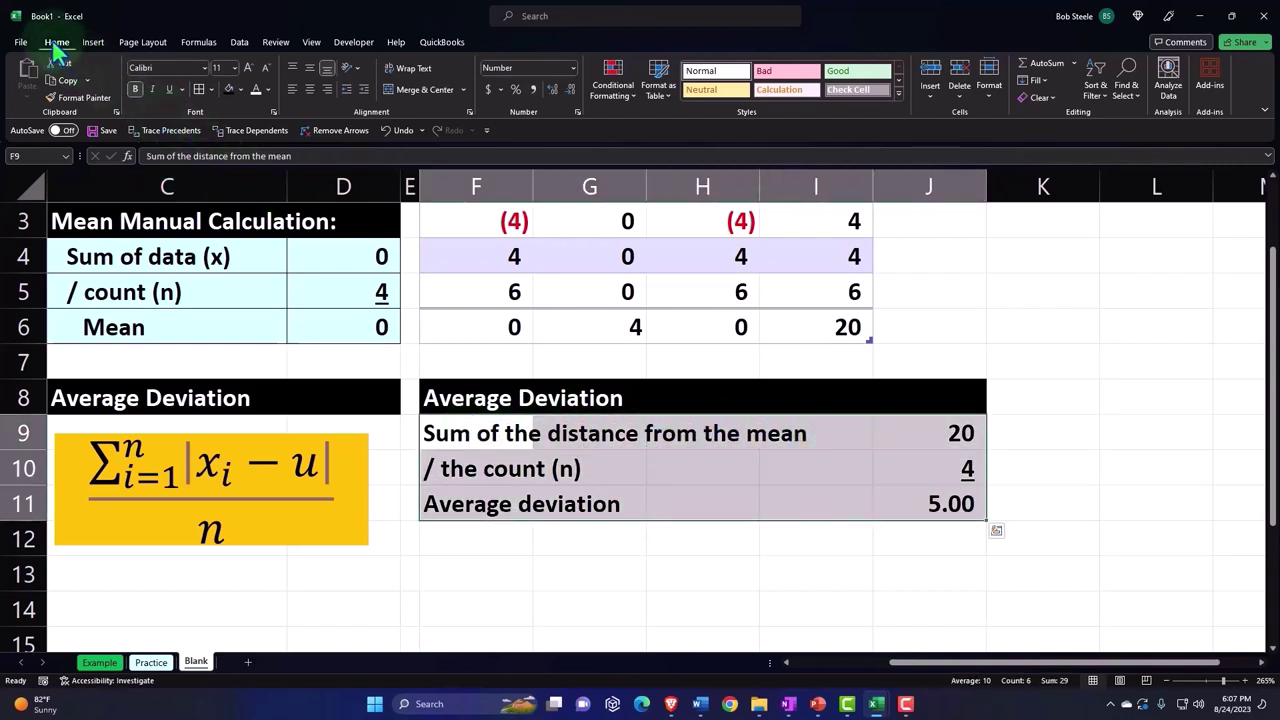
{"action": "left_click", "coordinate": [203, 89]}
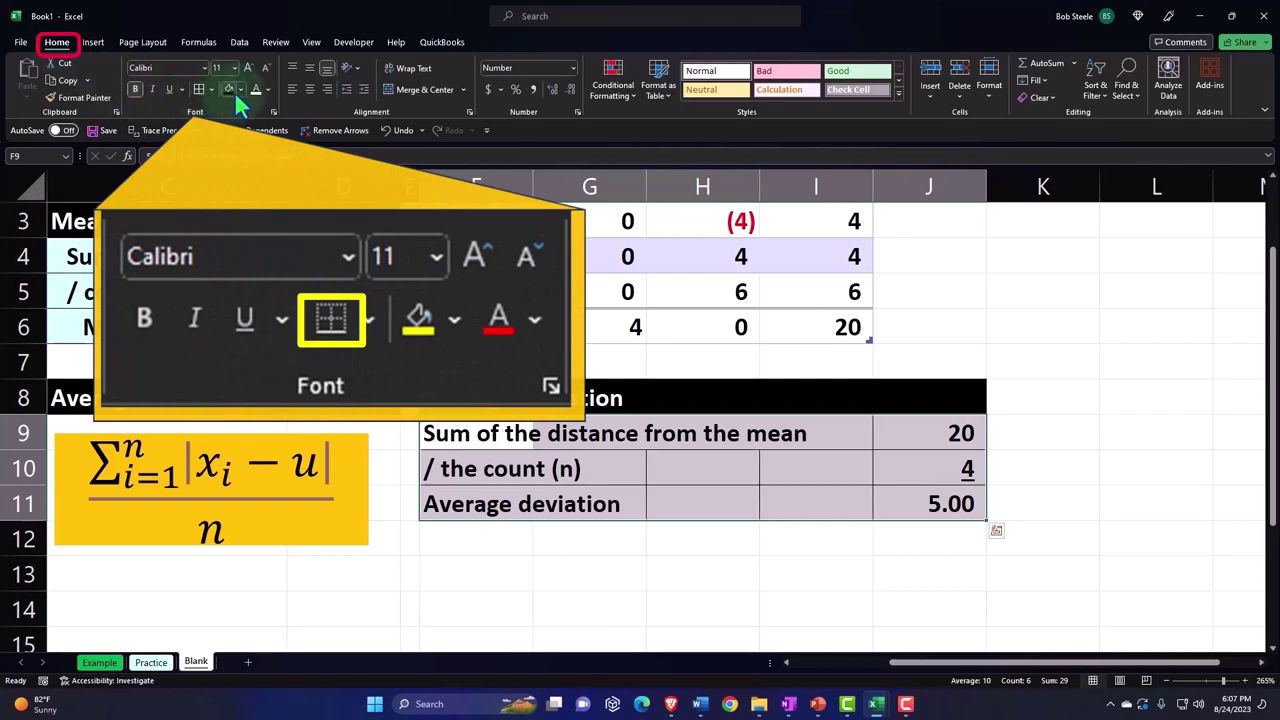
{"action": "left_click", "coordinate": [232, 252]}
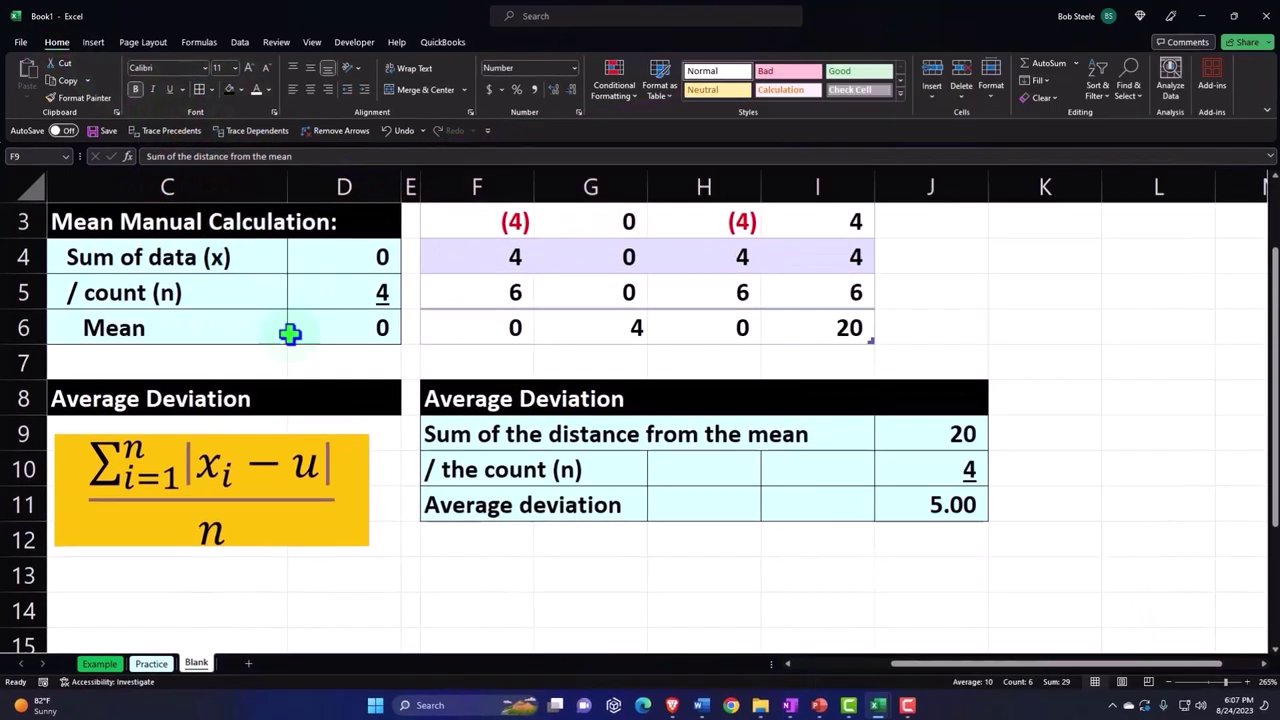
{"action": "left_click", "coordinate": [483, 612]}
Spell-check the whole sheet from the Review tab and dismiss the completion message
{"action": "left_click", "coordinate": [200, 42]}
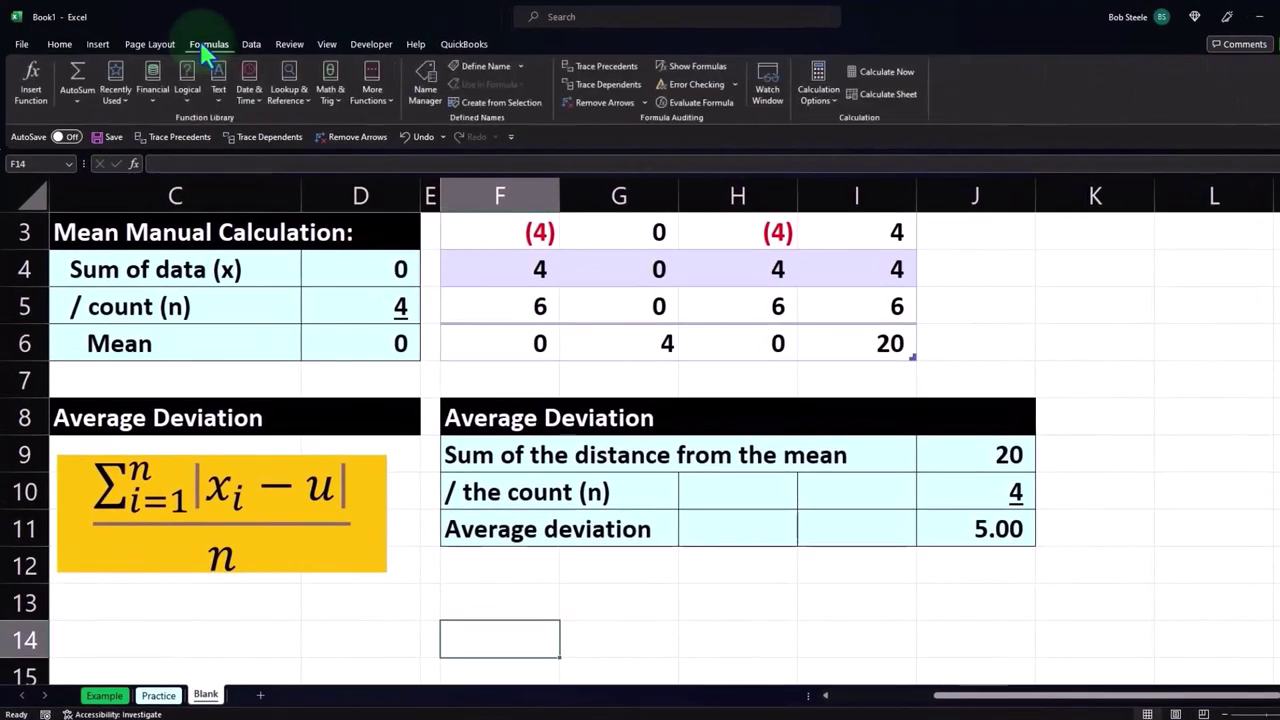
{"action": "left_click", "coordinate": [145, 44]}
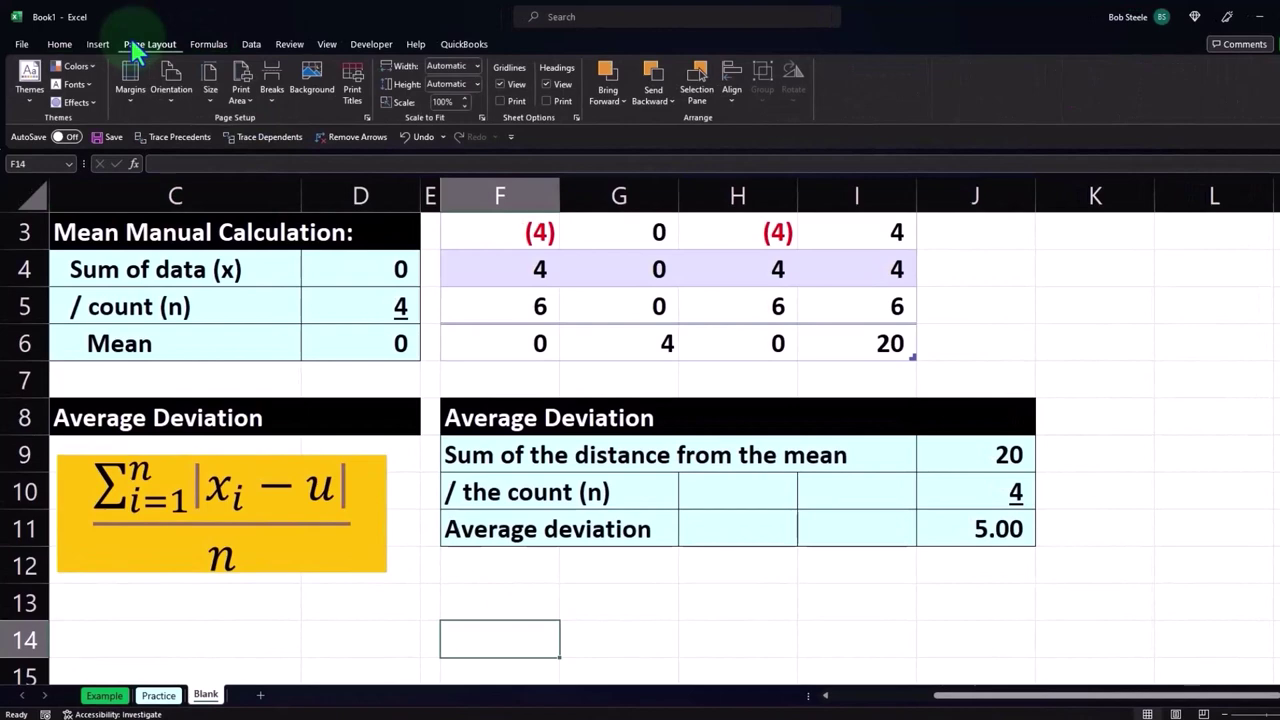
{"action": "left_click", "coordinate": [289, 44]}
{"action": "left_click", "coordinate": [30, 80]}
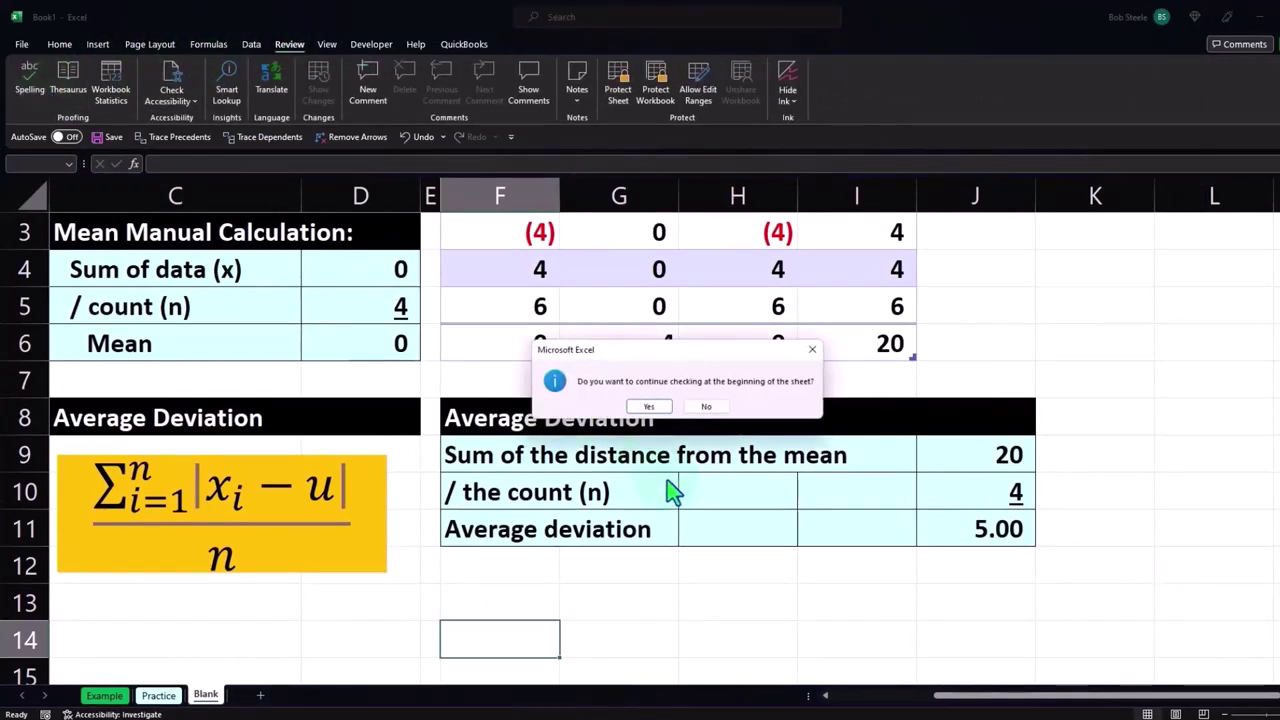
{"action": "left_click", "coordinate": [649, 406]}
{"action": "left_click", "coordinate": [666, 404]}
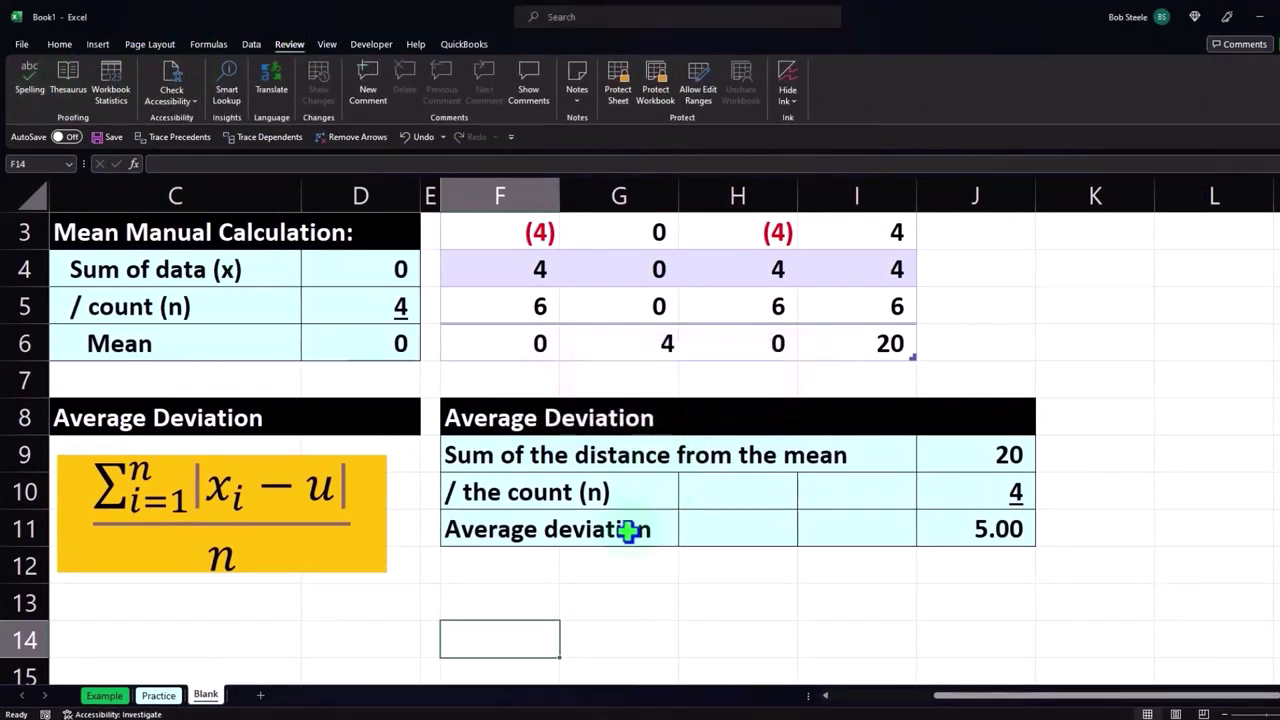
{"action": "left_click", "coordinate": [608, 578]}
{"action": "scroll", "coordinate": [610, 580], "scroll_direction": "up", "scroll_amount": 1}
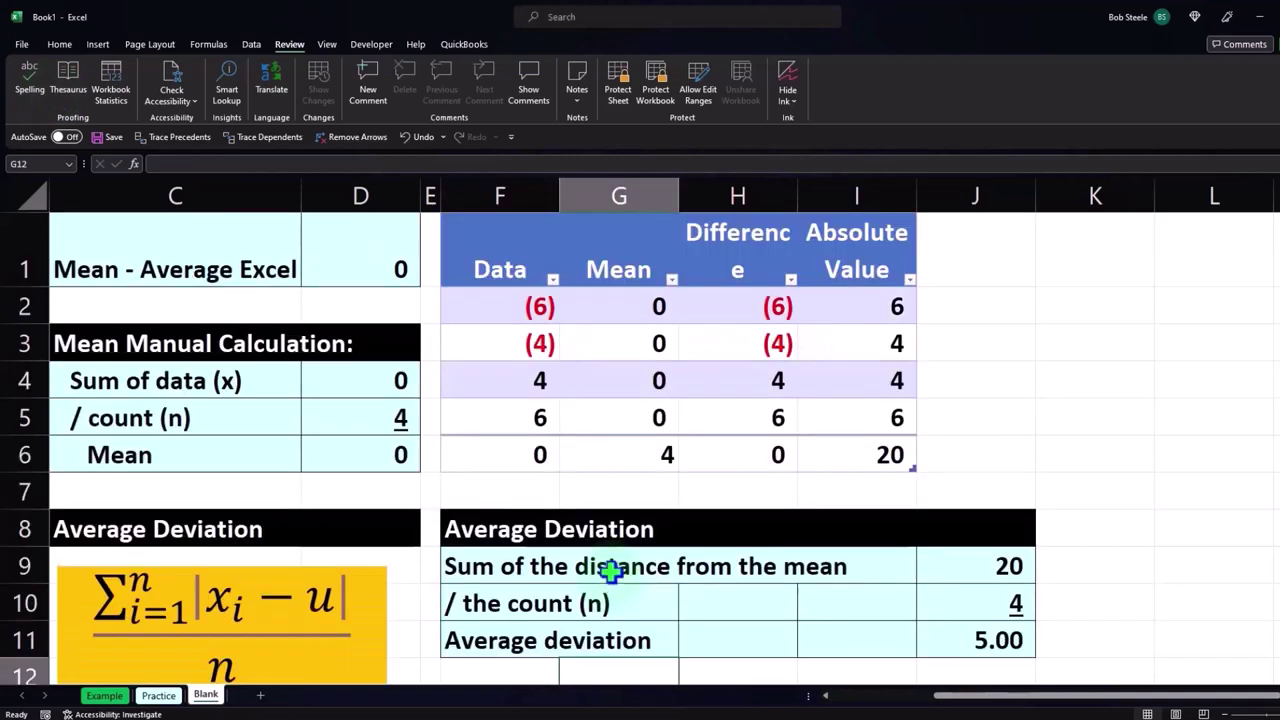